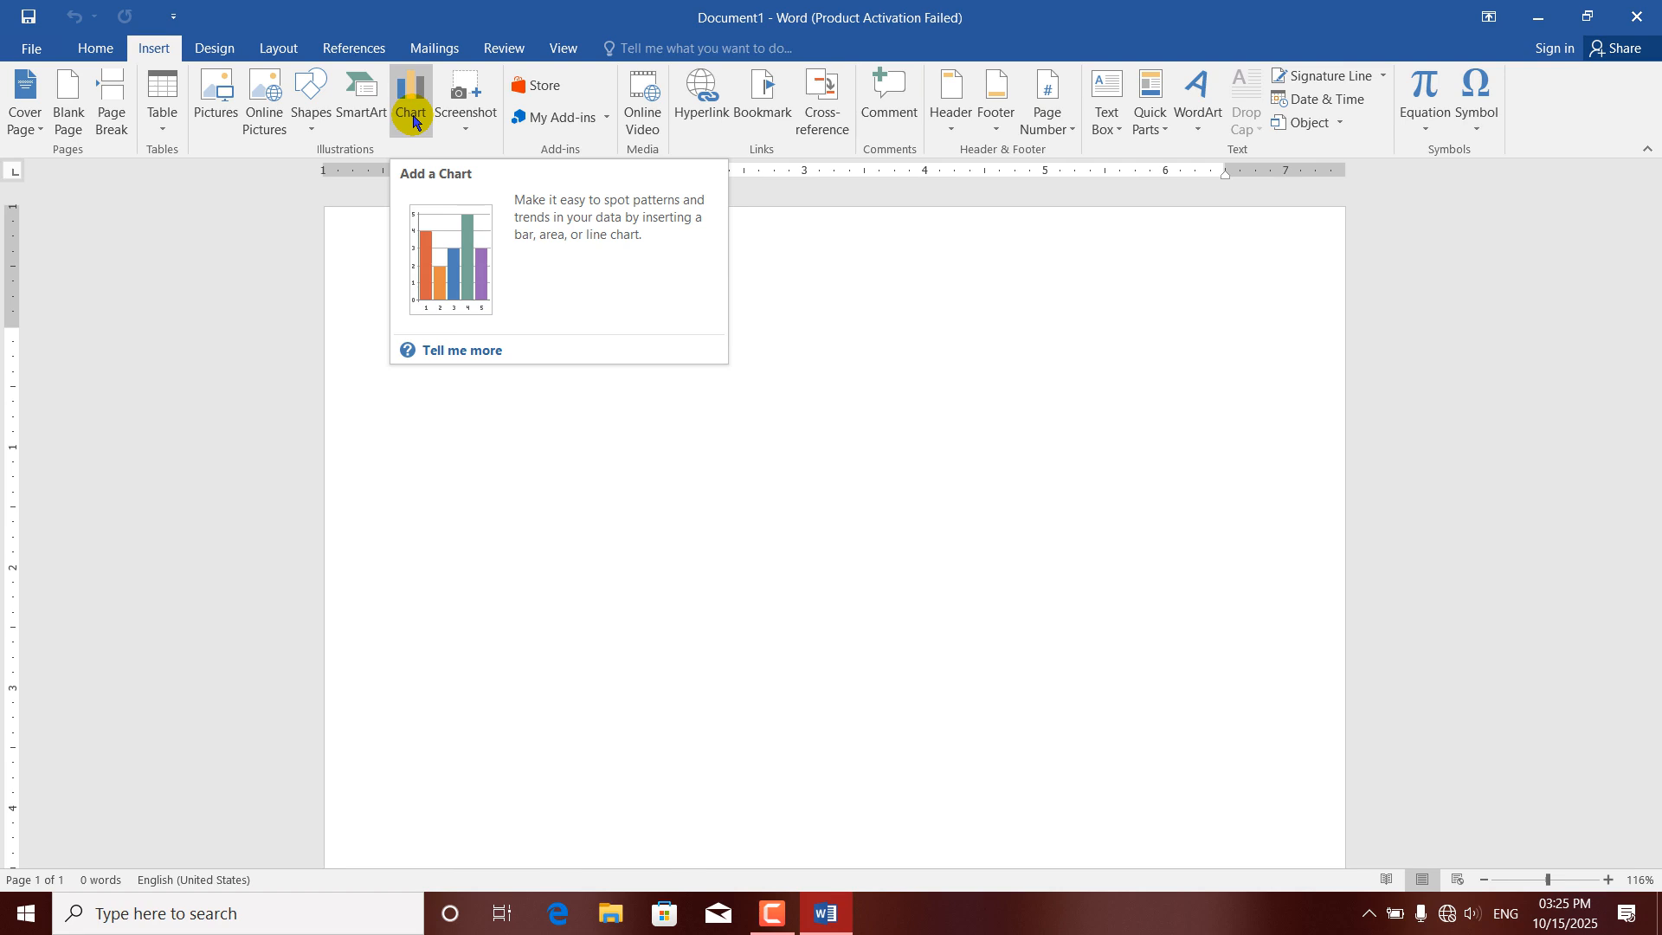
# Start inserting a chart and look through the Line, Pie, Bar, Area, X Y (Scatter), Stock and Surface chart types.
pyautogui.click(413, 116)
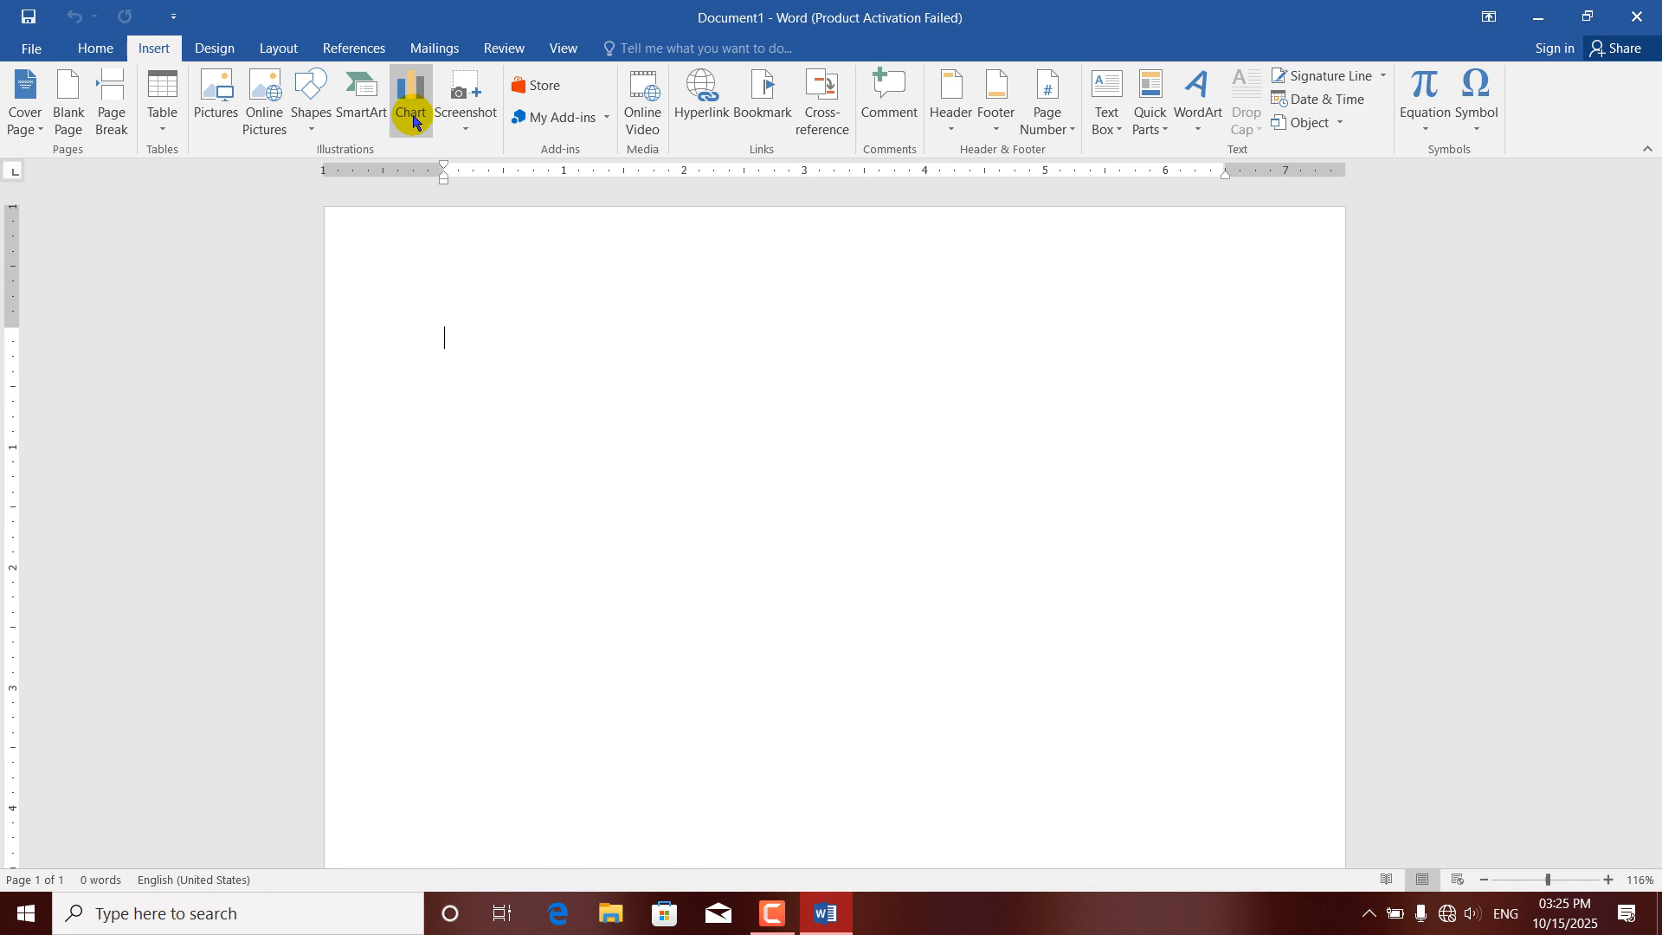
pyautogui.click(413, 122)
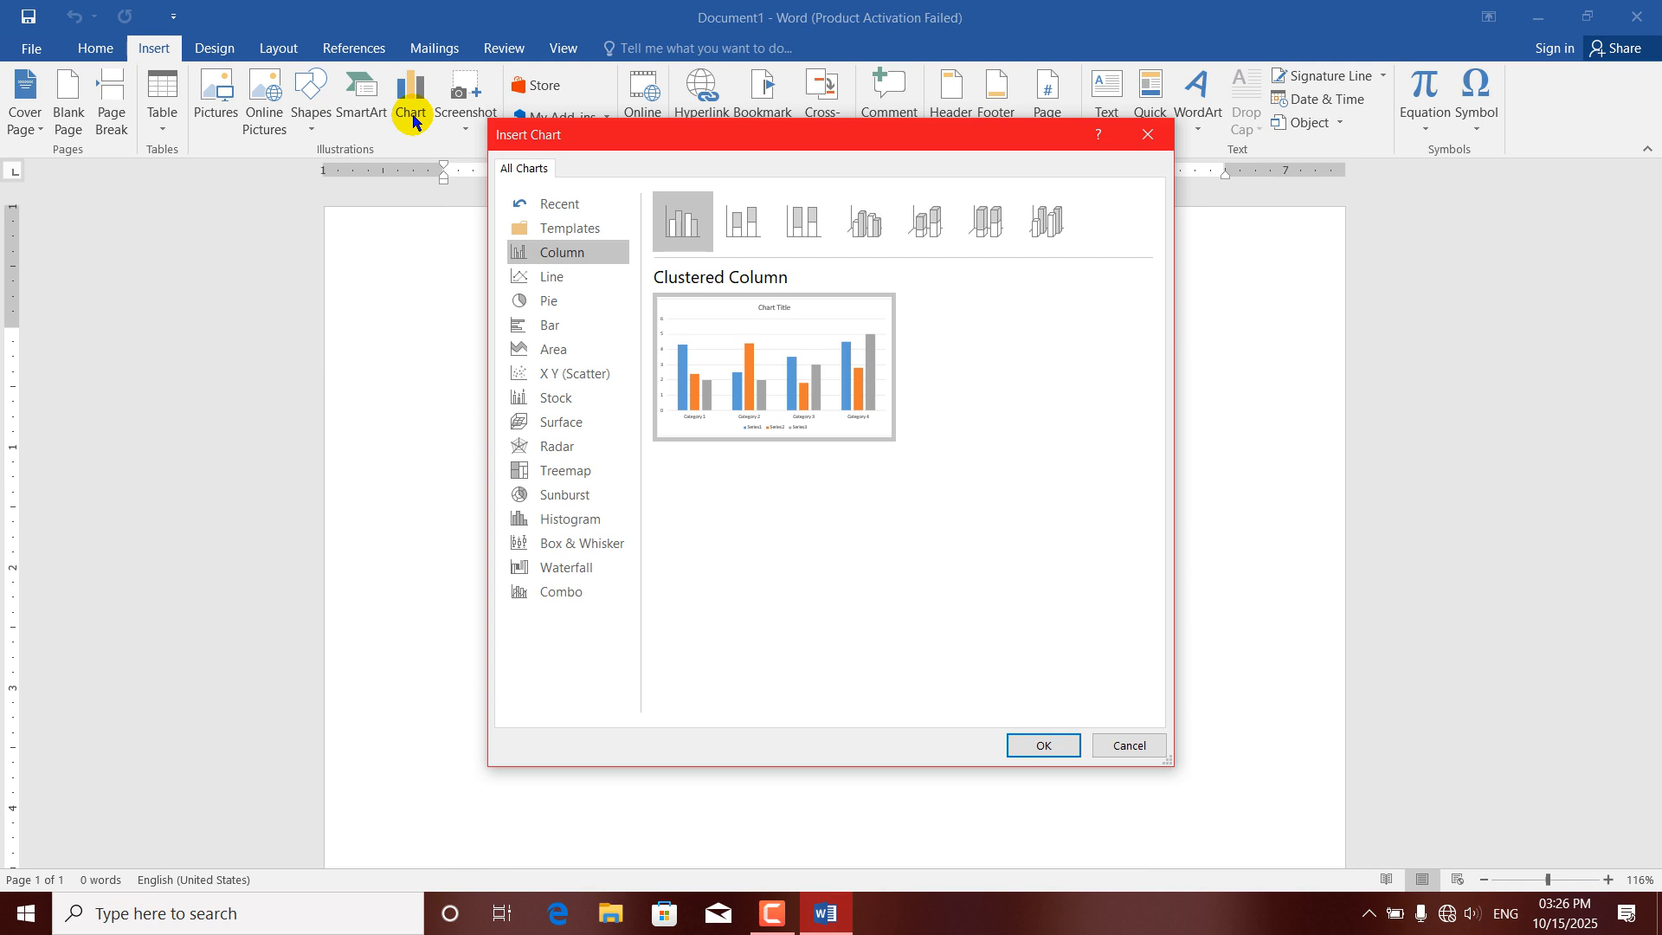
pyautogui.moveTo(678, 309)
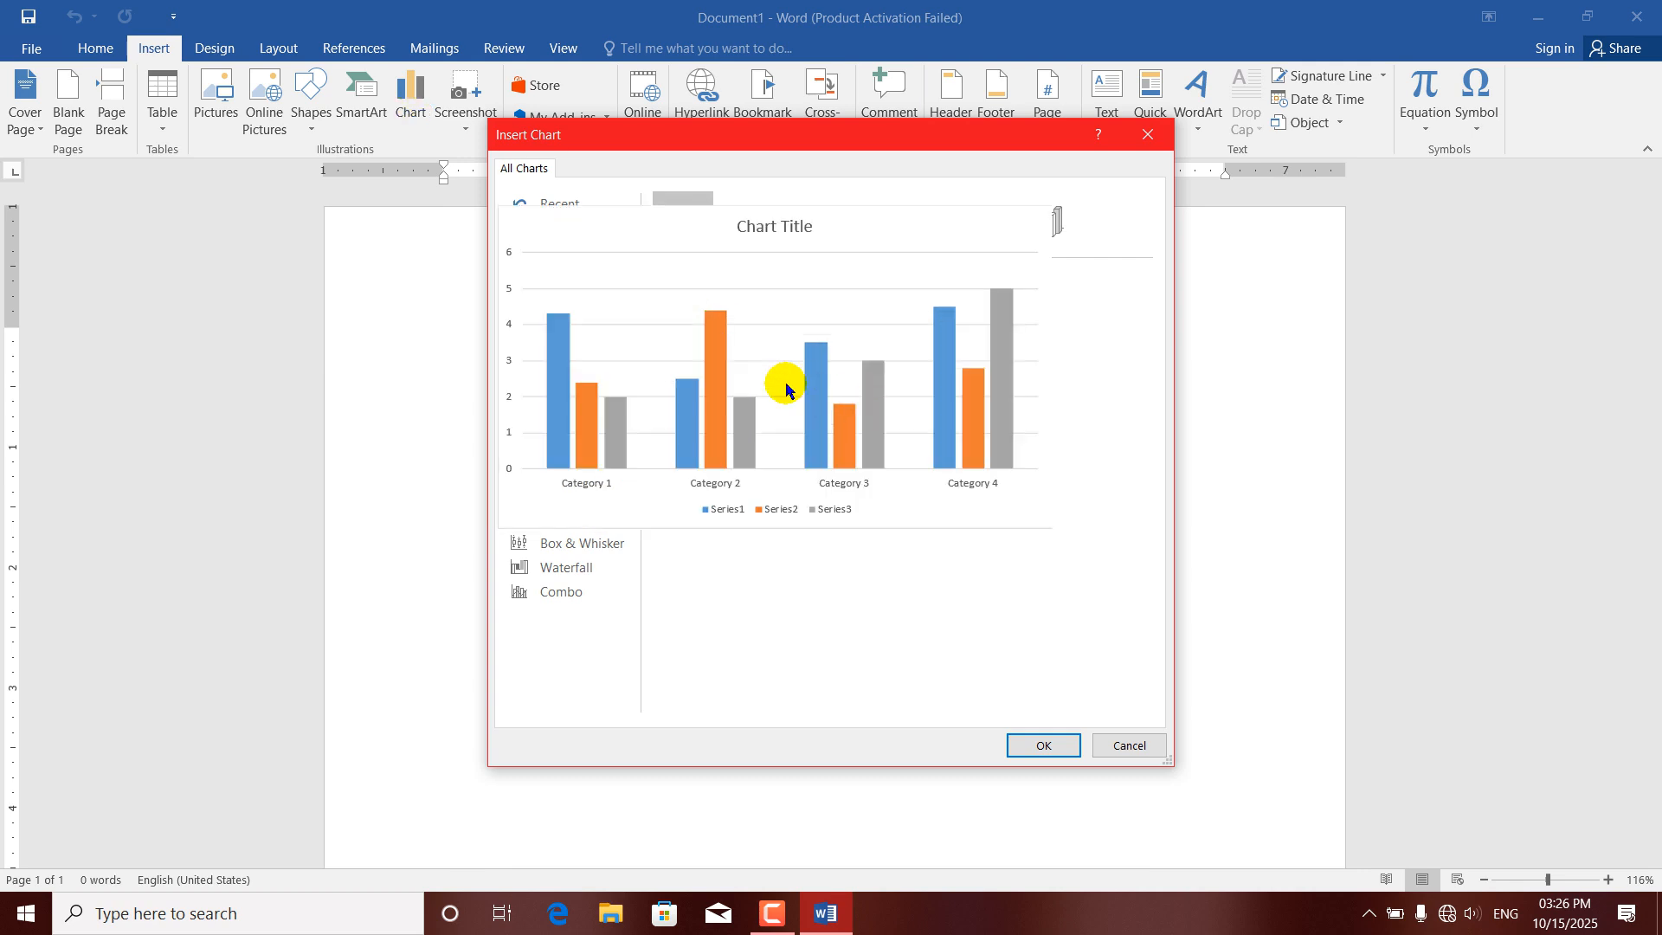
pyautogui.click(567, 277)
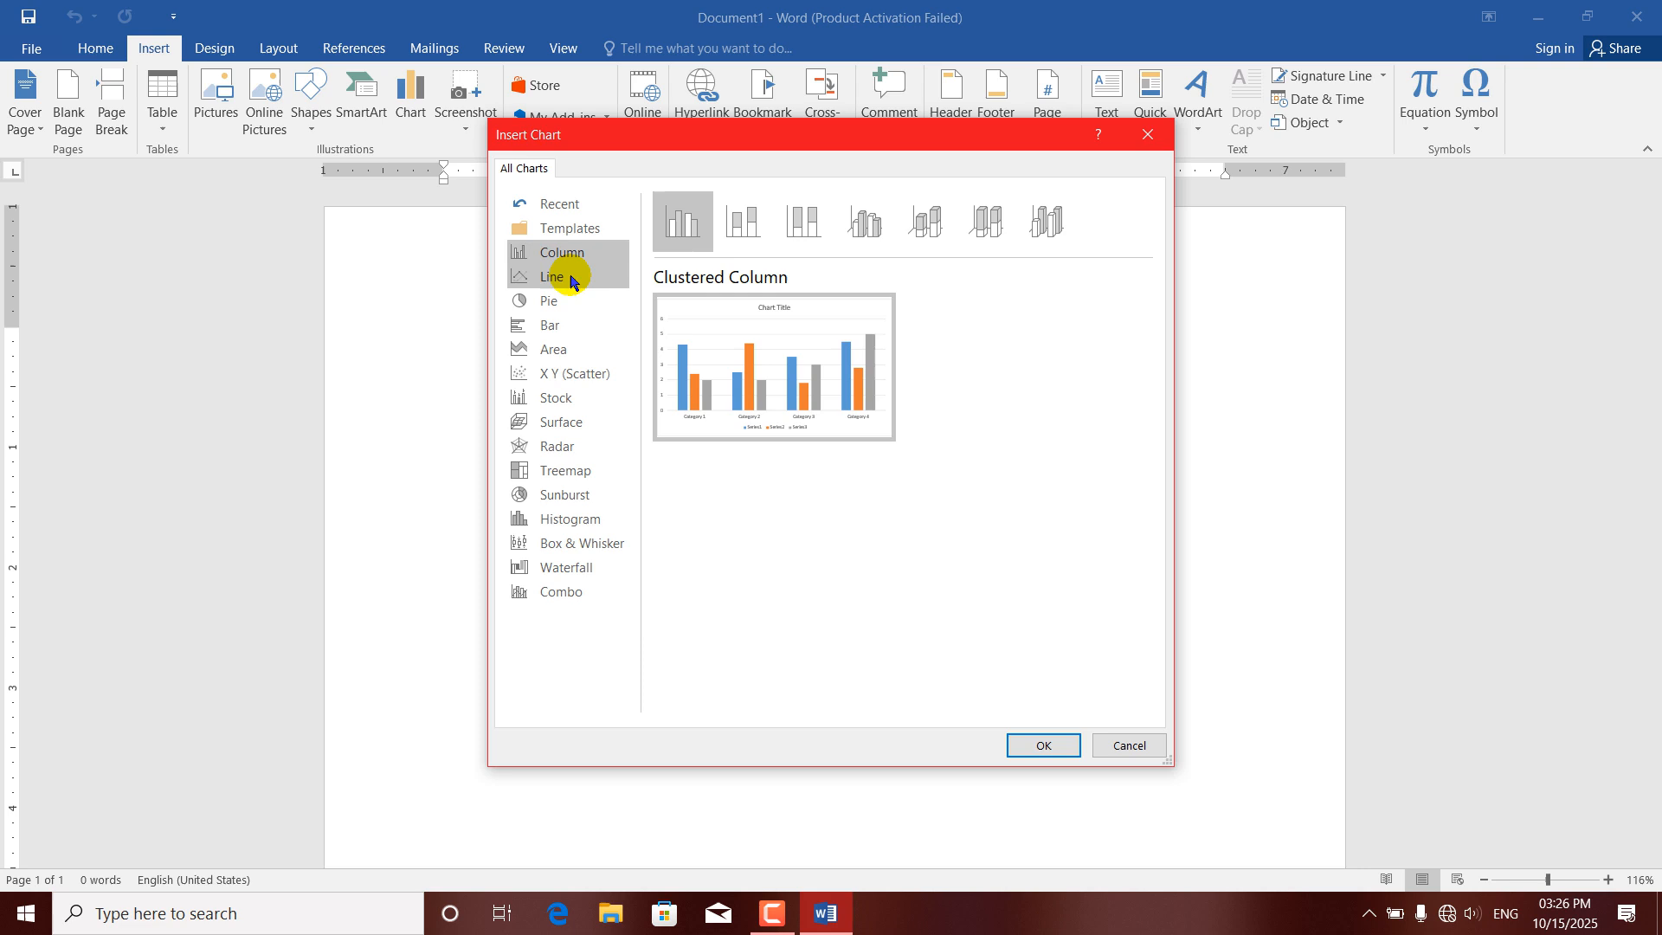
pyautogui.click(558, 305)
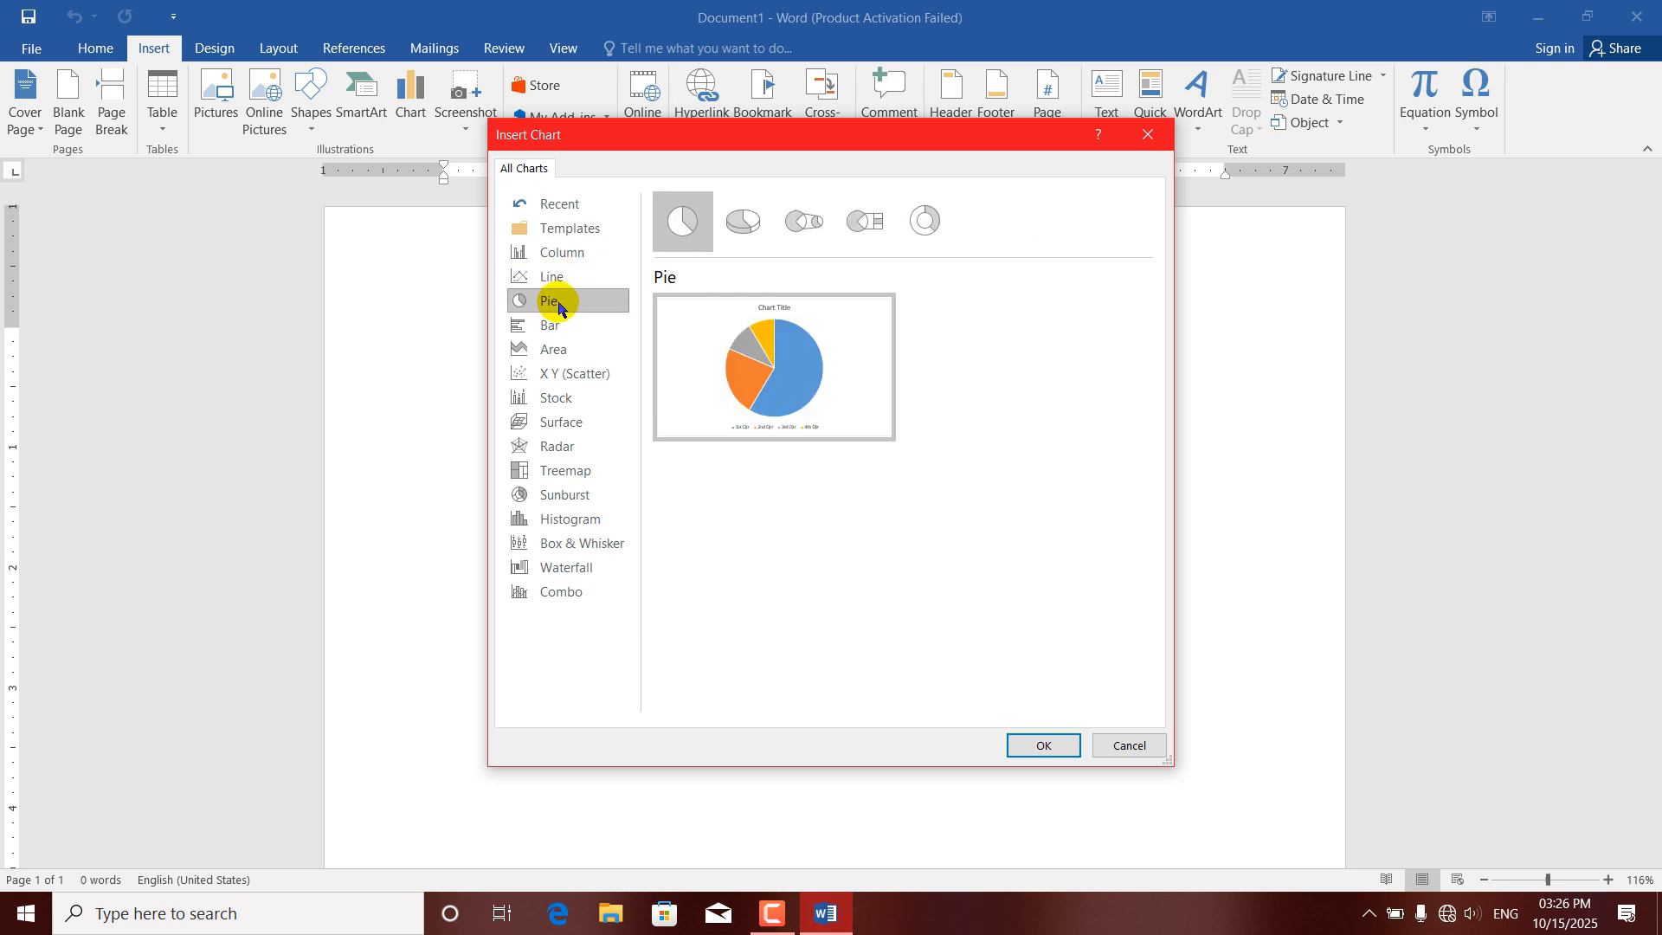
pyautogui.click(553, 327)
pyautogui.click(557, 357)
pyautogui.click(561, 380)
pyautogui.click(561, 403)
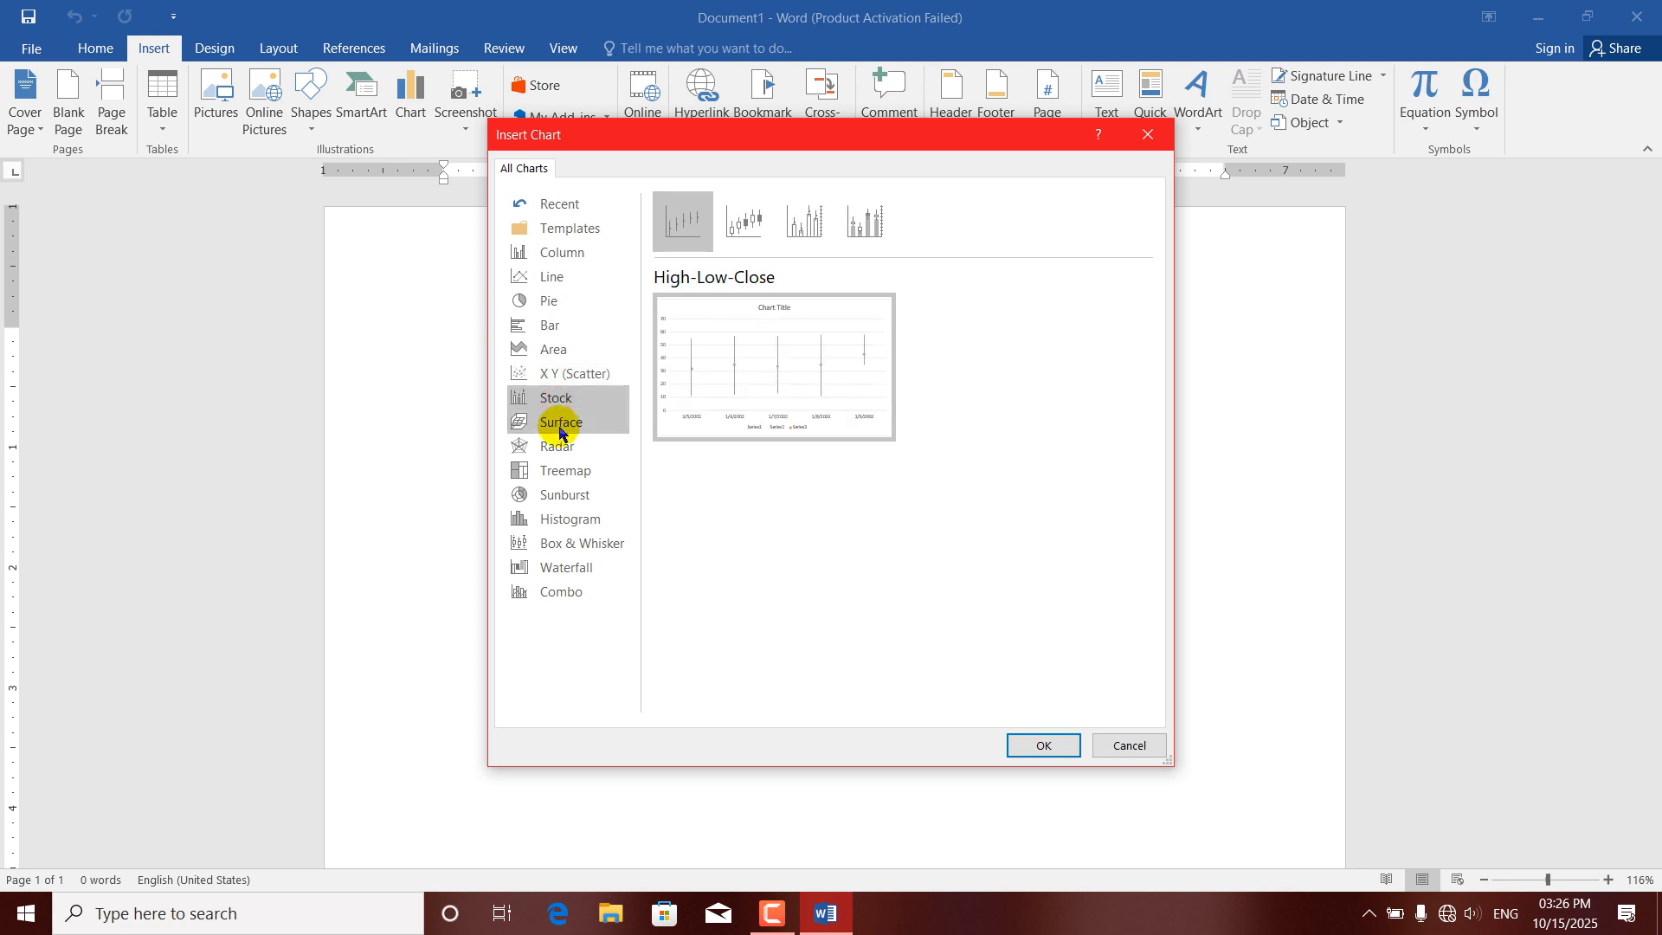
pyautogui.click(559, 430)
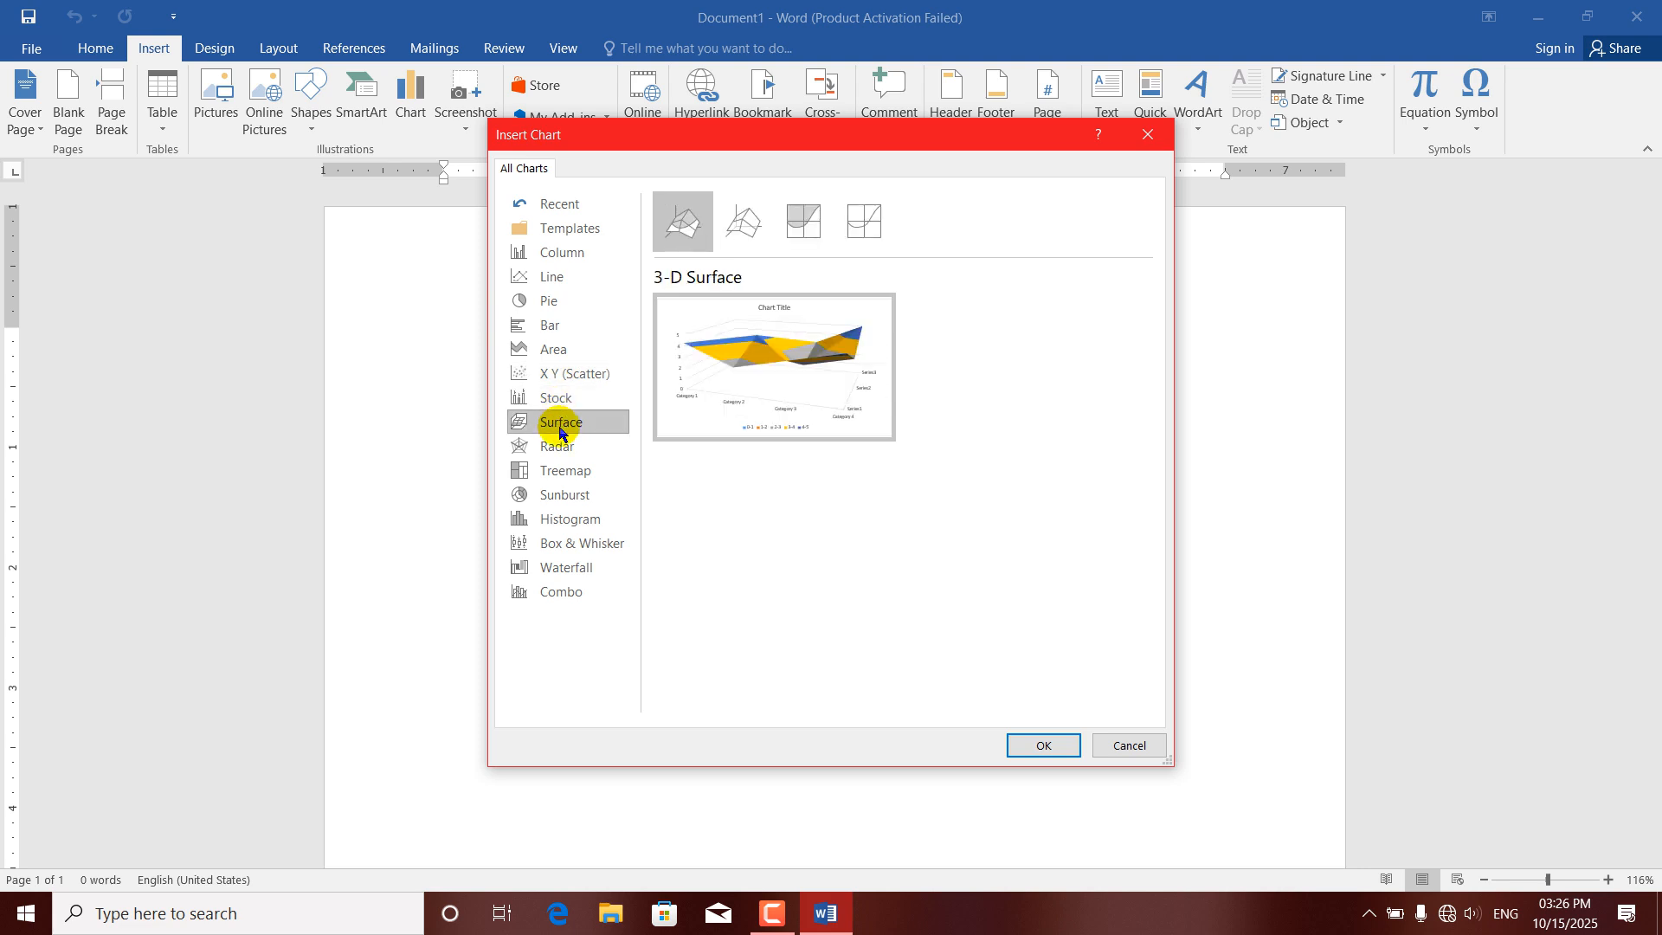
# Insert a Clustered Column chart into the document and dismiss the activation notice.
pyautogui.click(553, 253)
pyautogui.click(1043, 747)
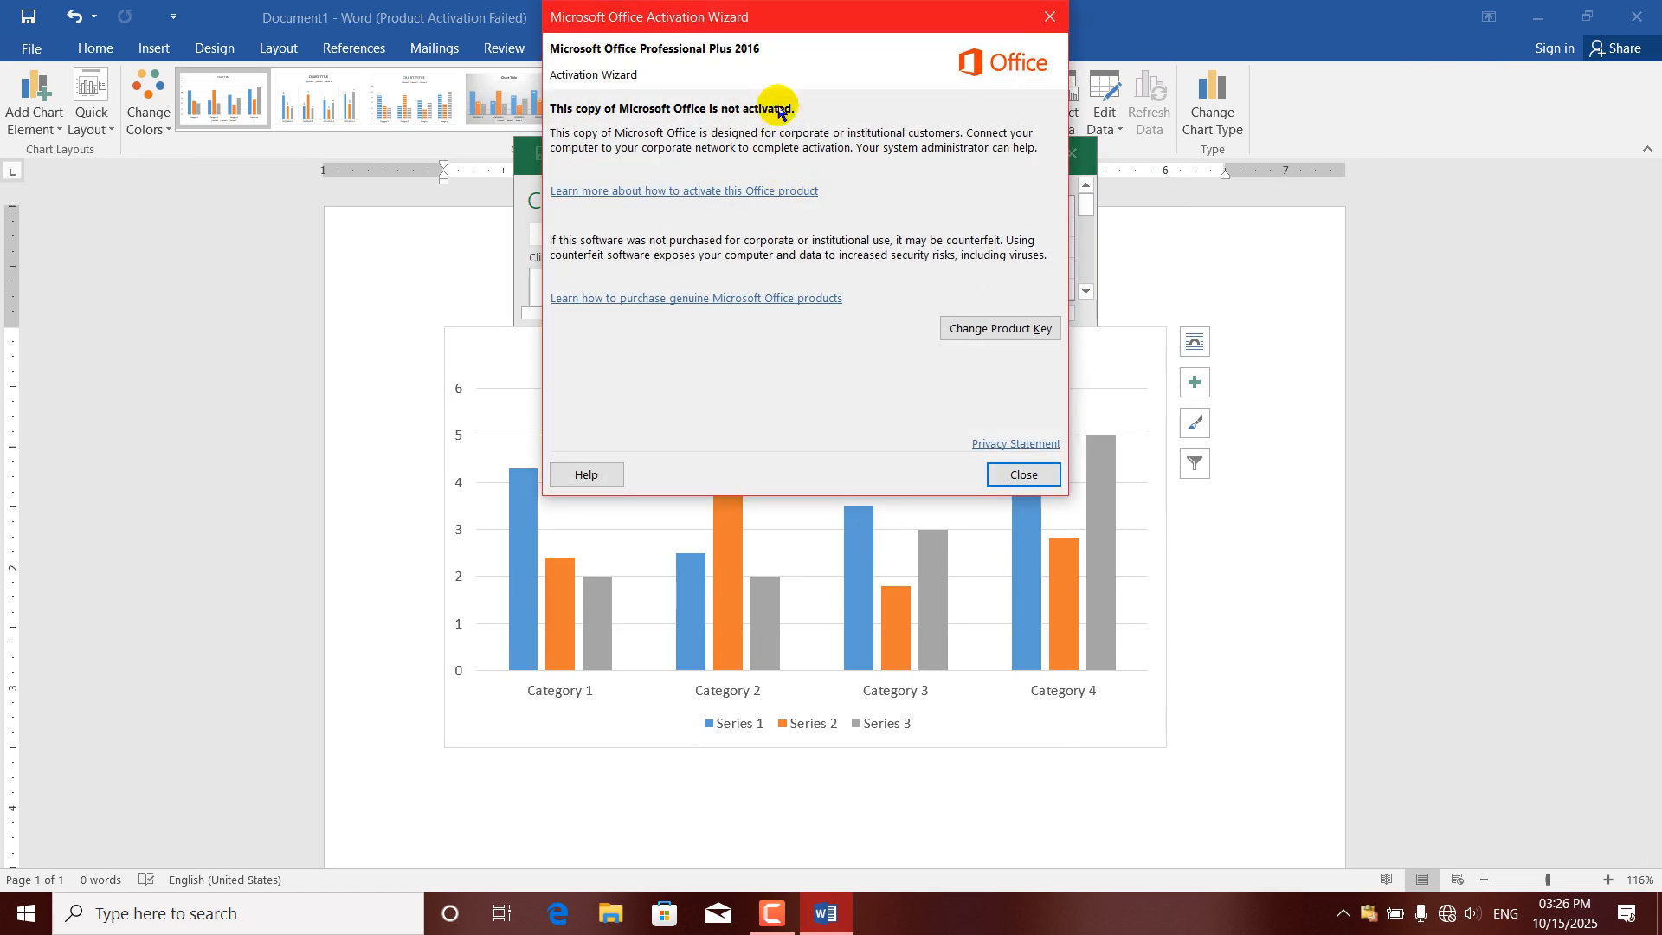
pyautogui.click(1050, 17)
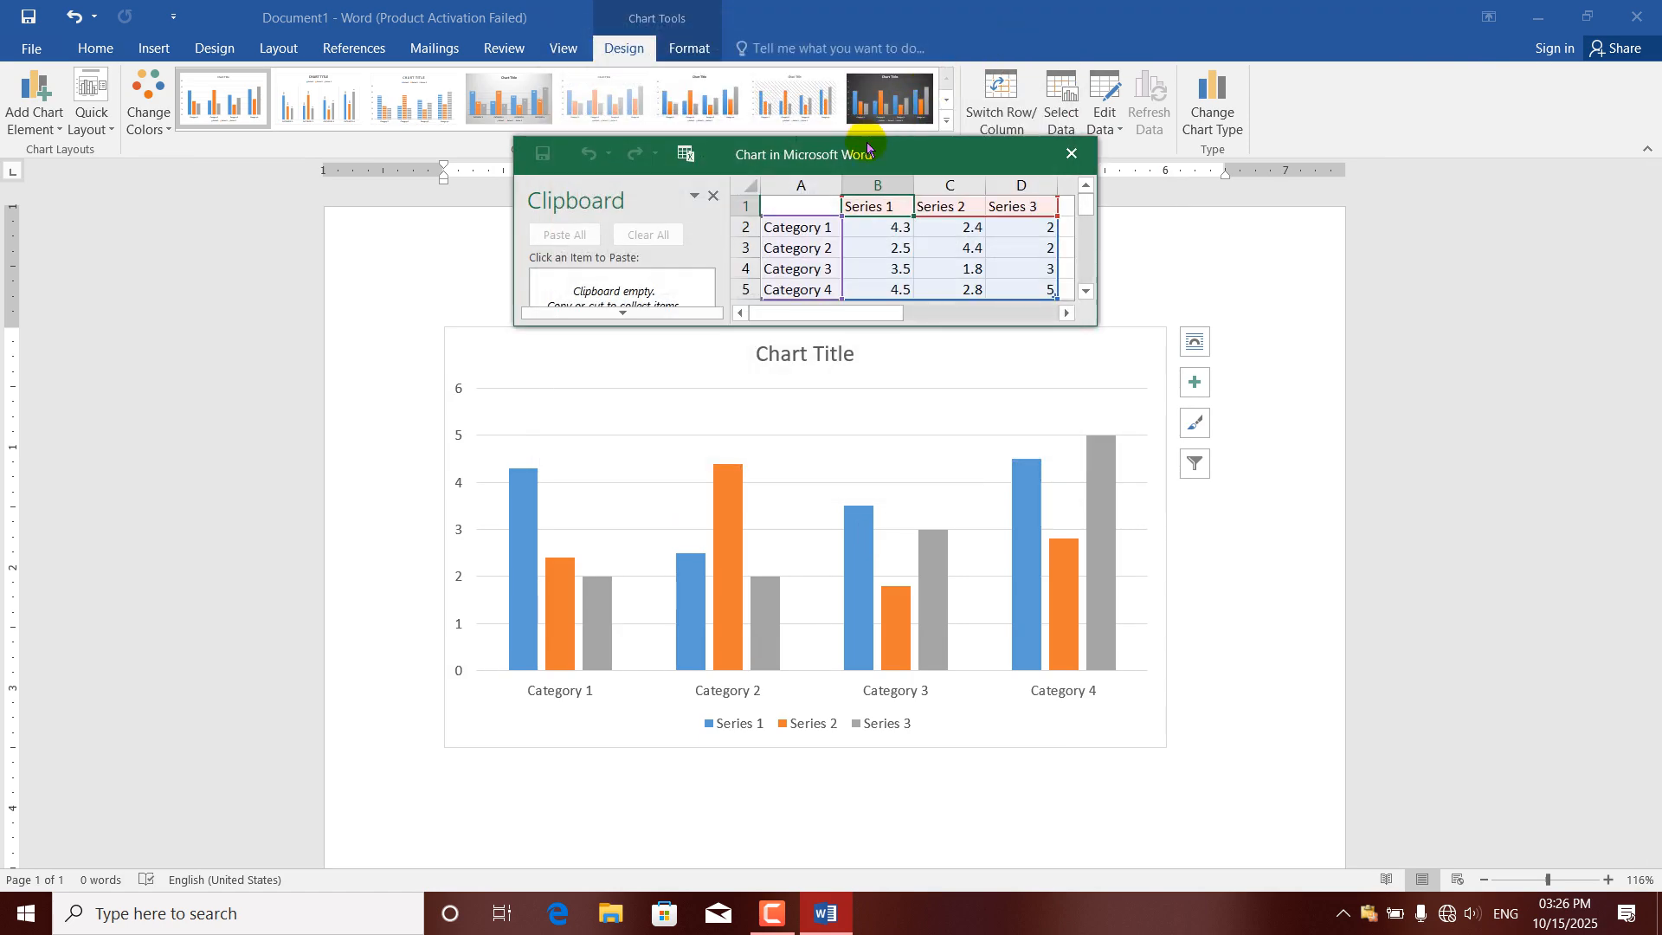
# In the chart's data sheet, enter the header "name" in A1 and replace the four category labels in A2:A5 with people's first names.
pyautogui.moveTo(889, 155); pyautogui.dragTo(778, 166)
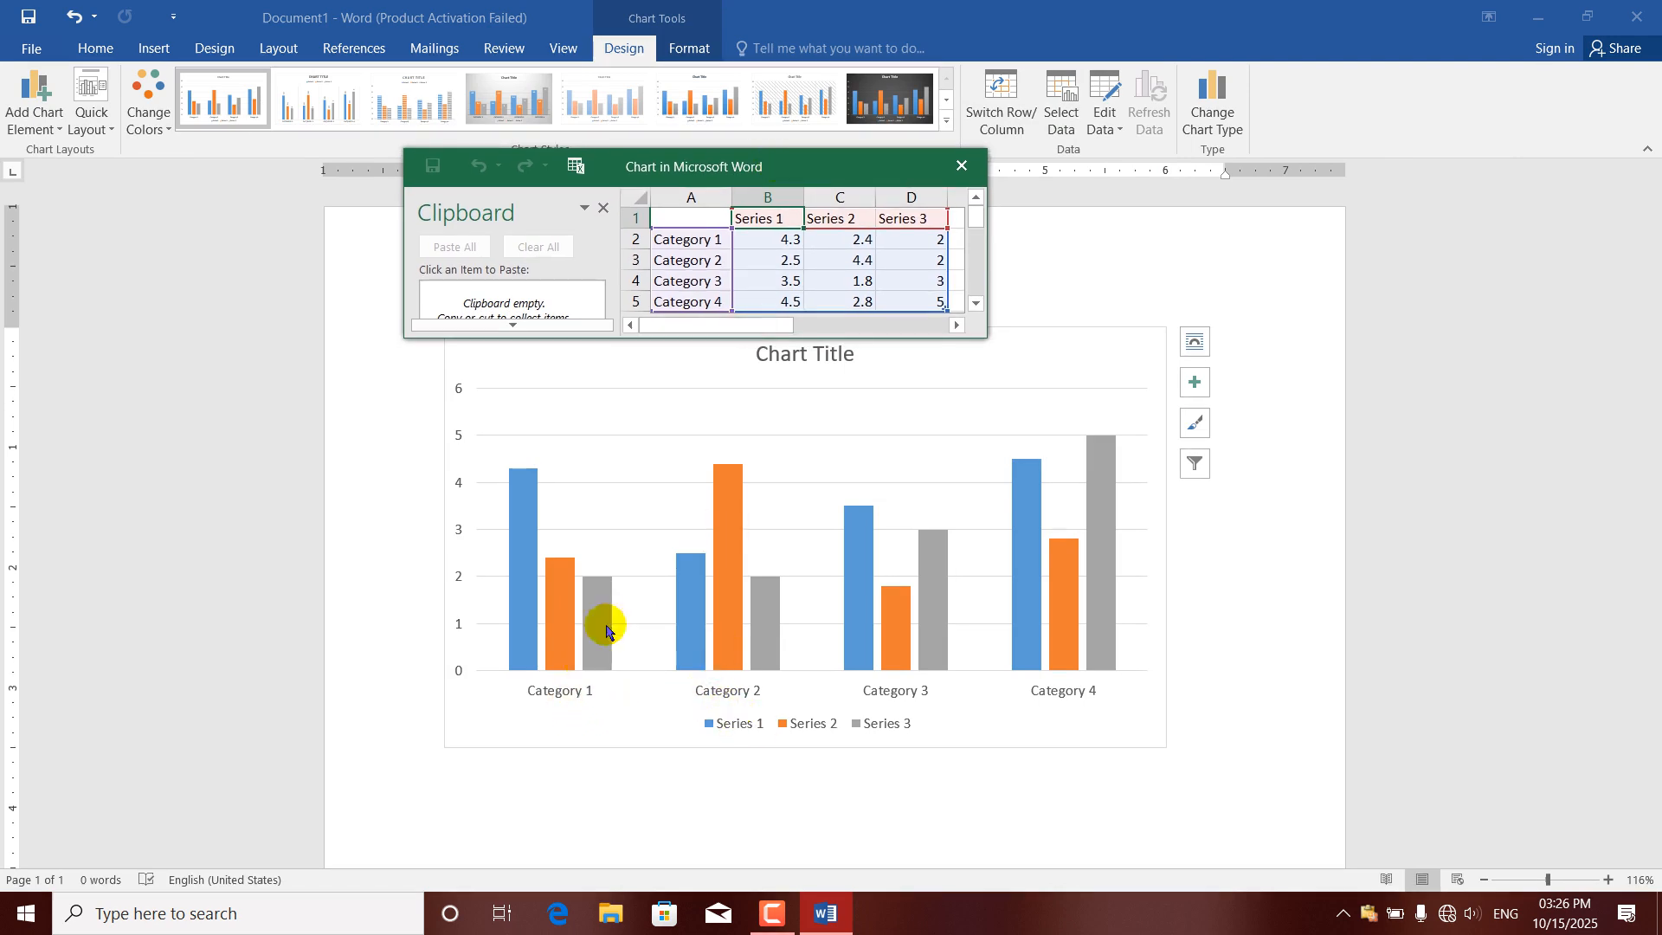
pyautogui.click(695, 217)
pyautogui.write('nam')
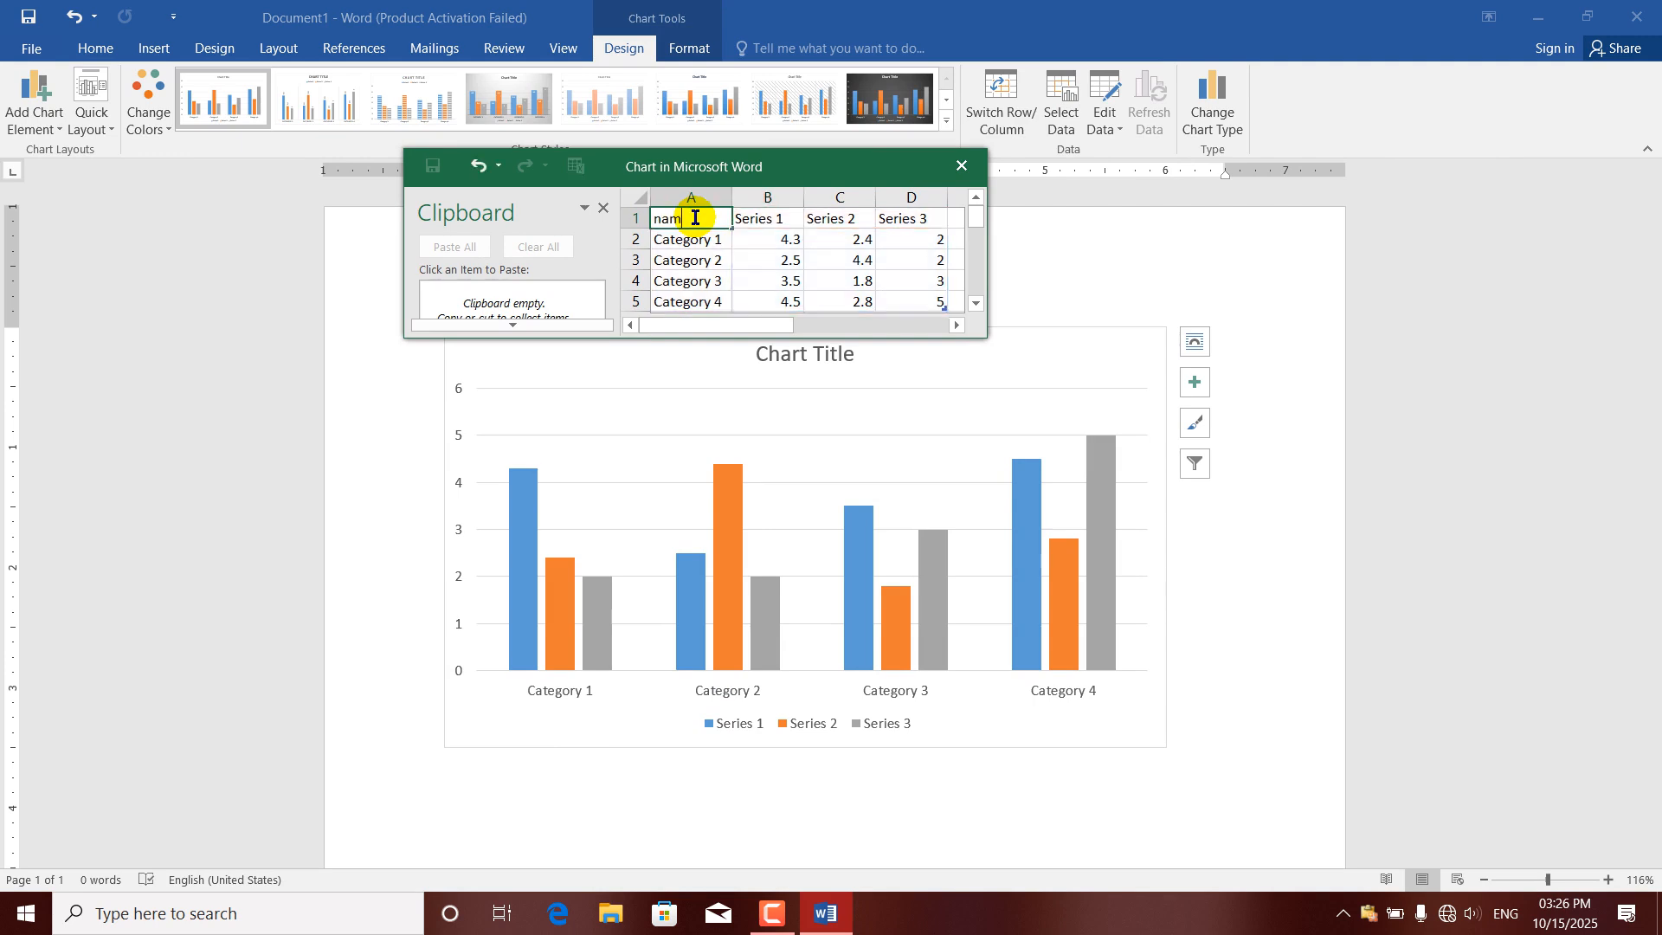
pyautogui.write('e')
pyautogui.press('Return')
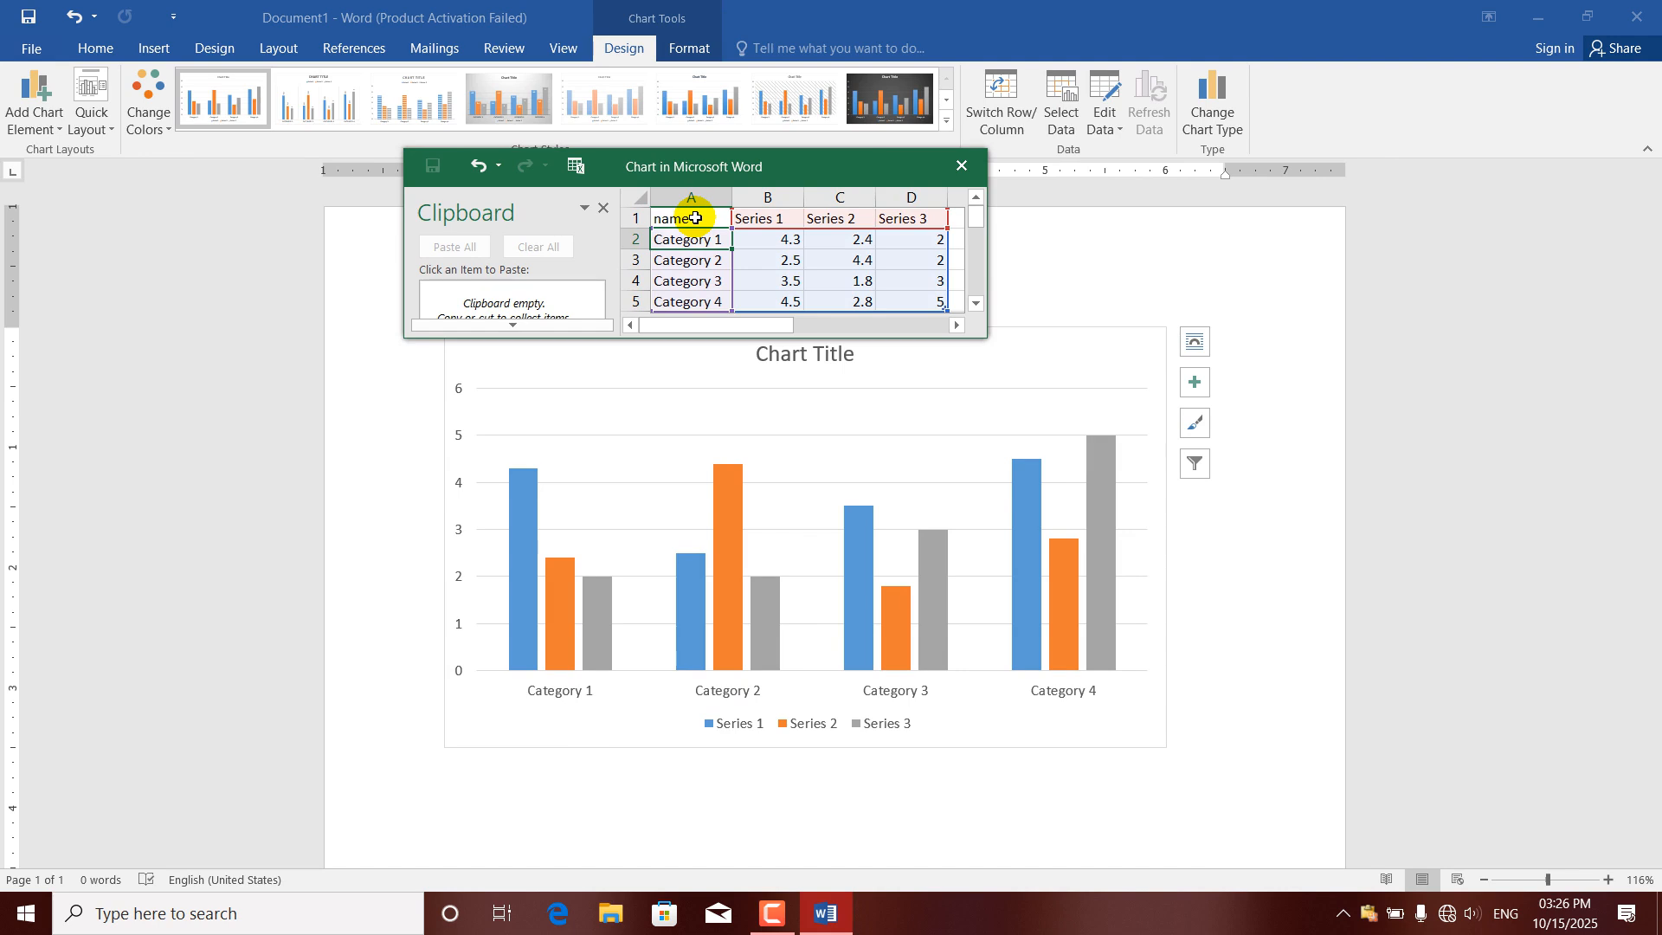
pyautogui.write('ahmadi')
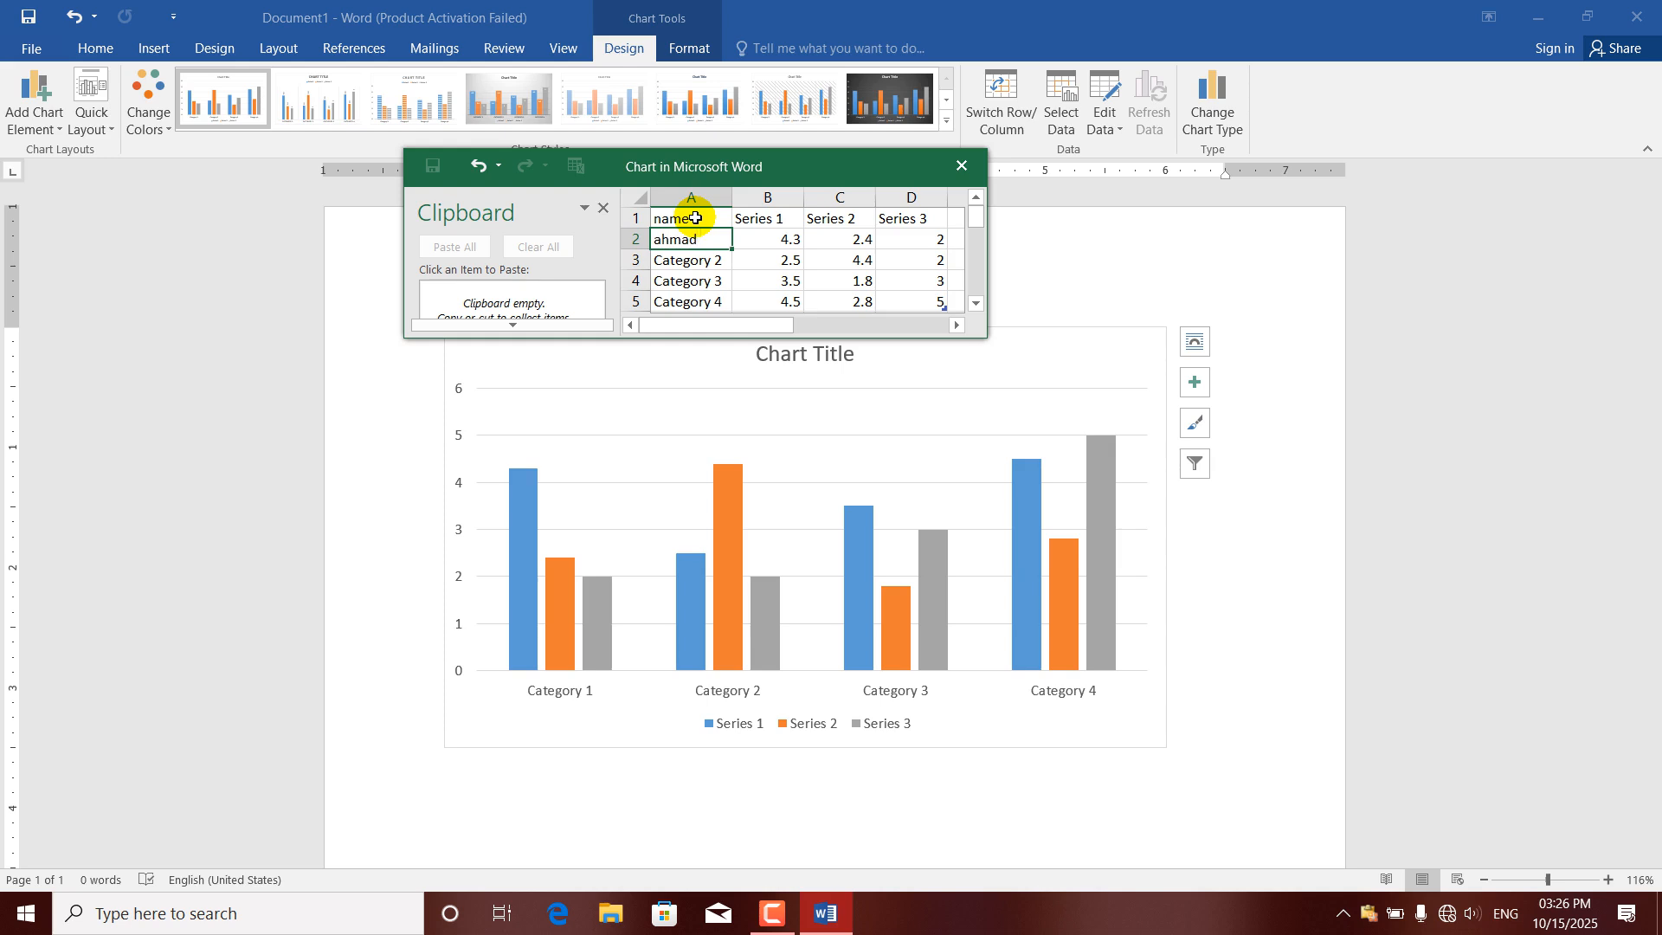
pyautogui.press('Return')
pyautogui.write('khan')
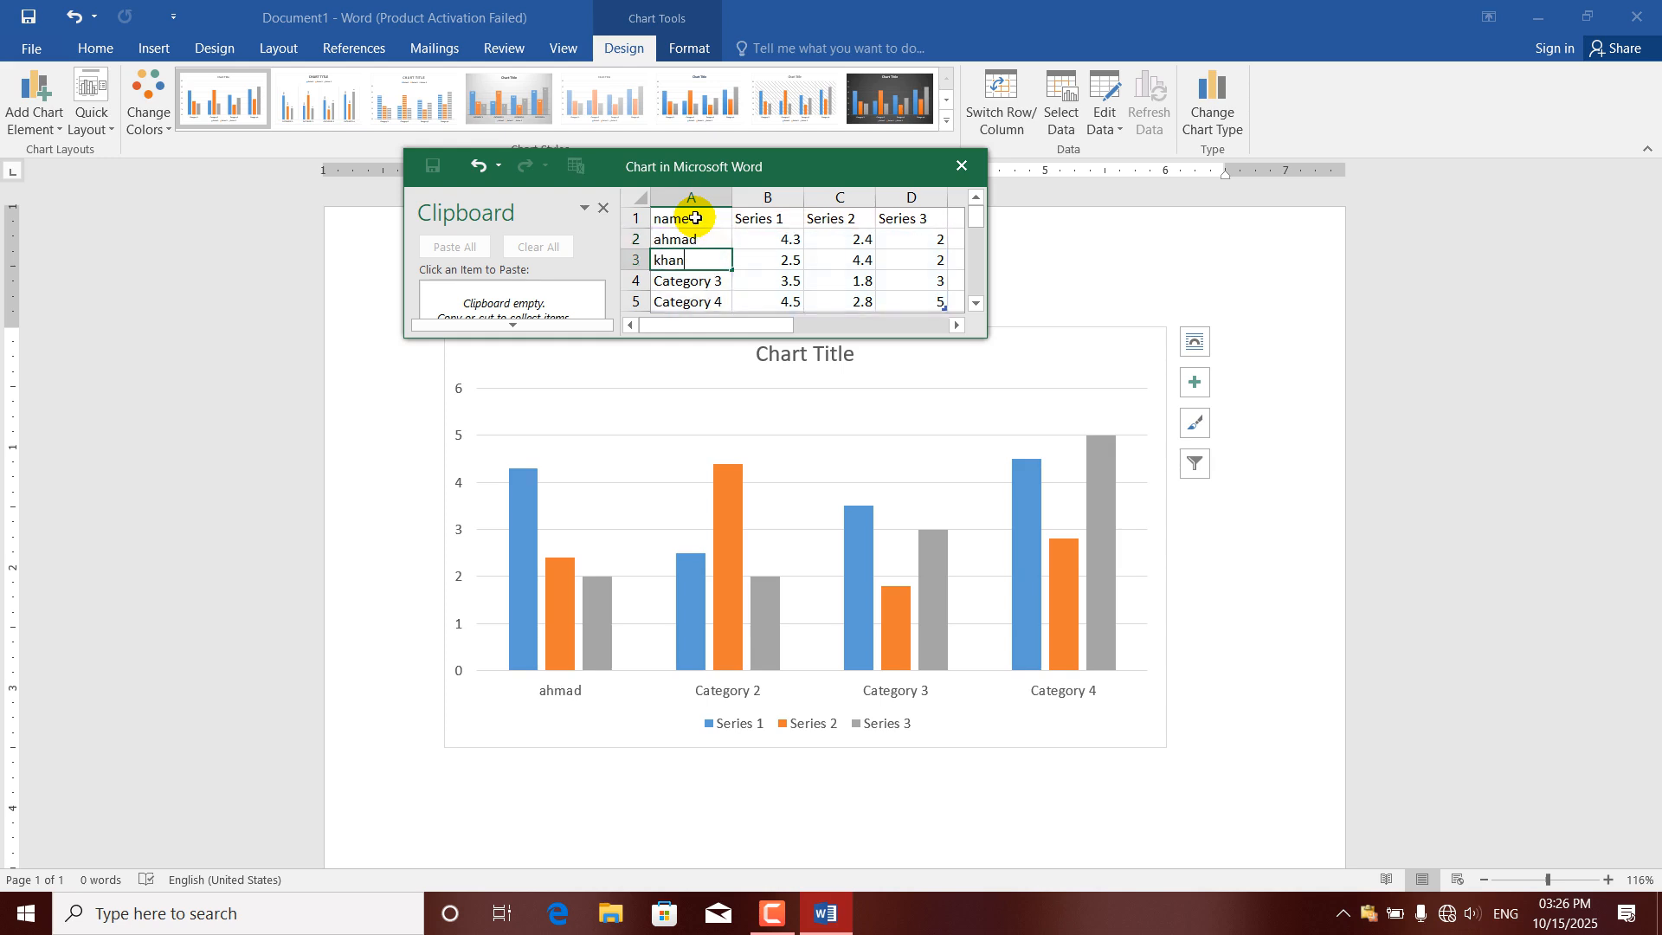
pyautogui.press('Return')
pyautogui.write('jan')
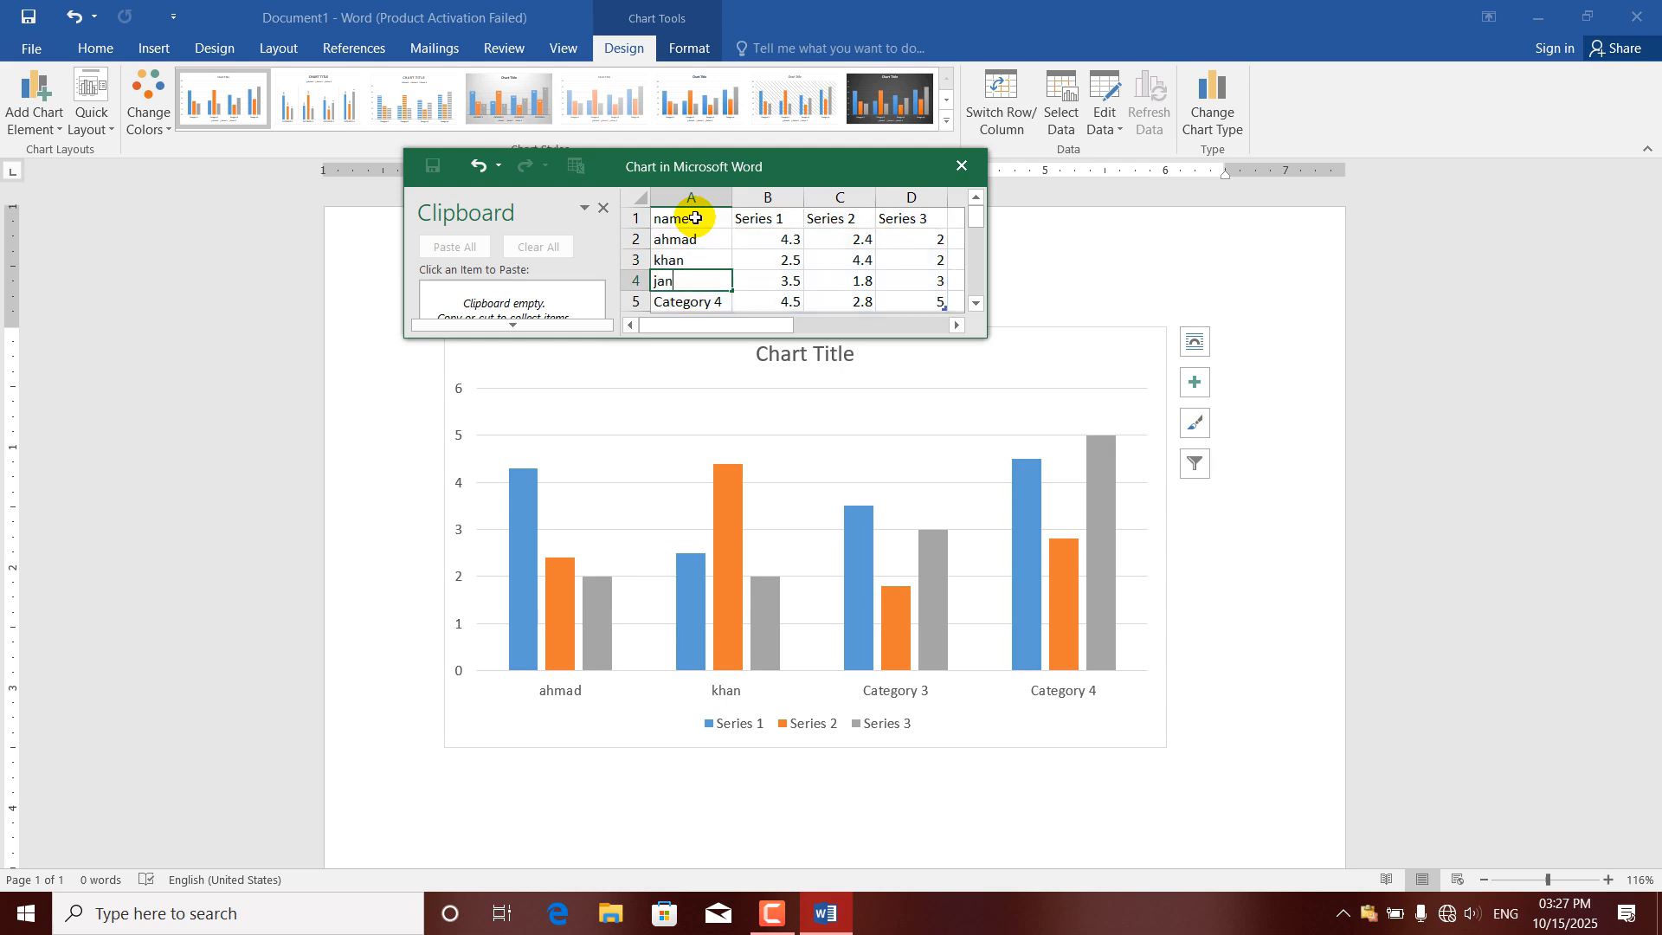
pyautogui.press('Return')
pyautogui.write('ali')
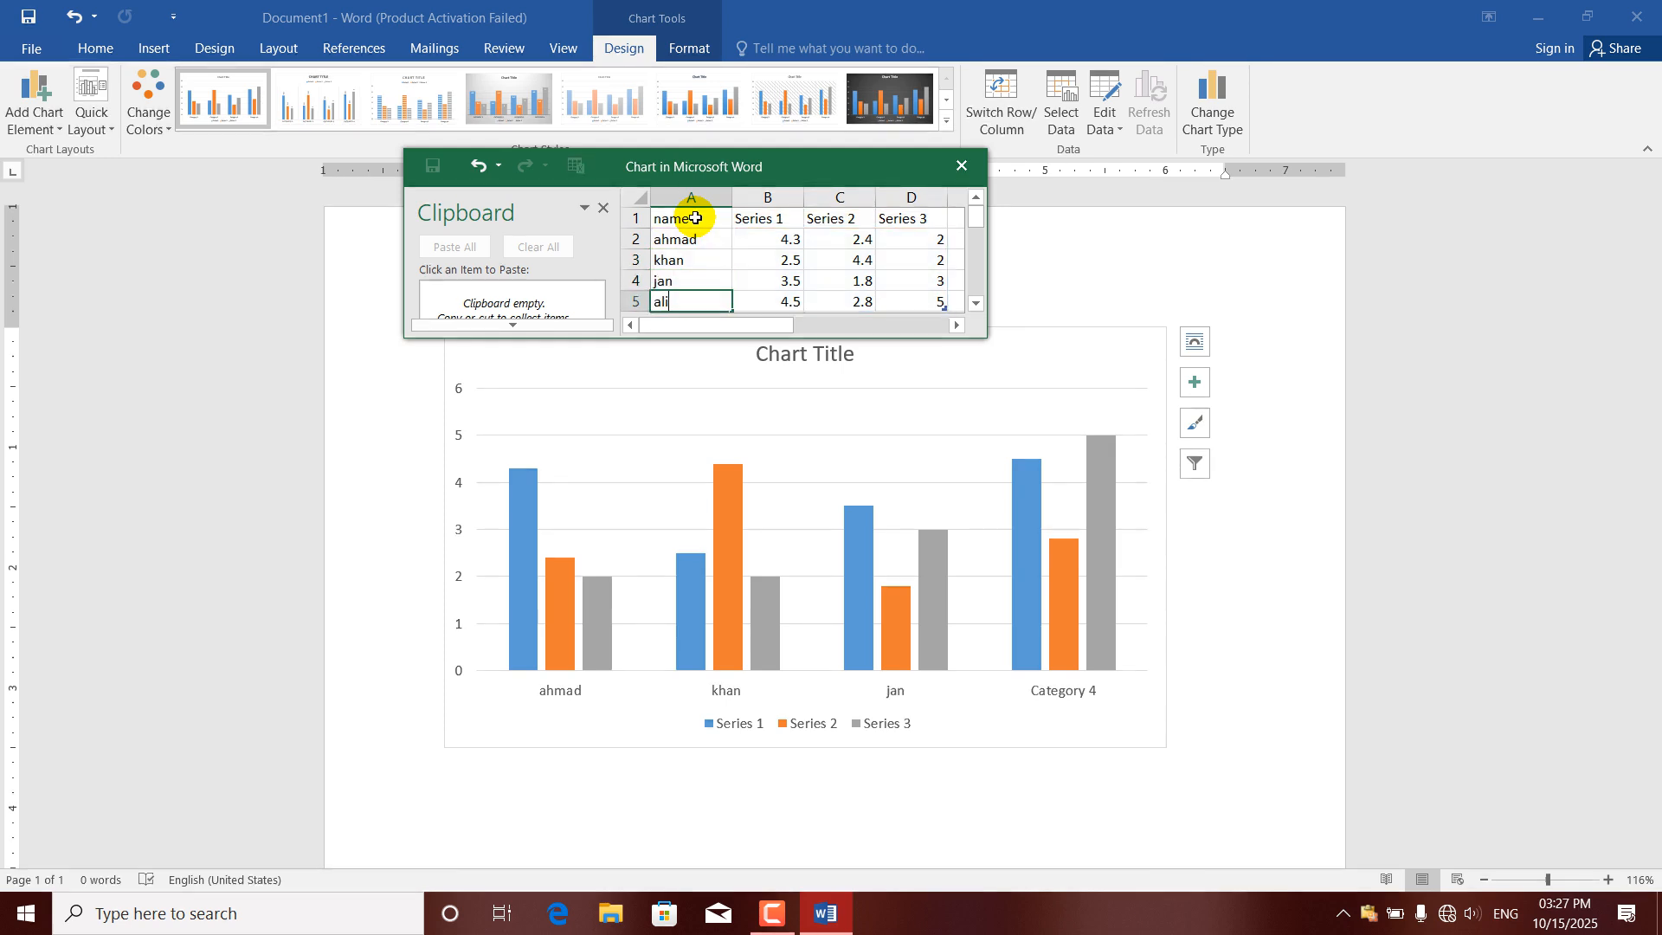
# Rename the first two series headers in B1 and C1 to "english" and "dari".
pyautogui.press('Right')
pyautogui.press('Up')
pyautogui.press('Up')
pyautogui.press('Up')
pyautogui.press('Up')
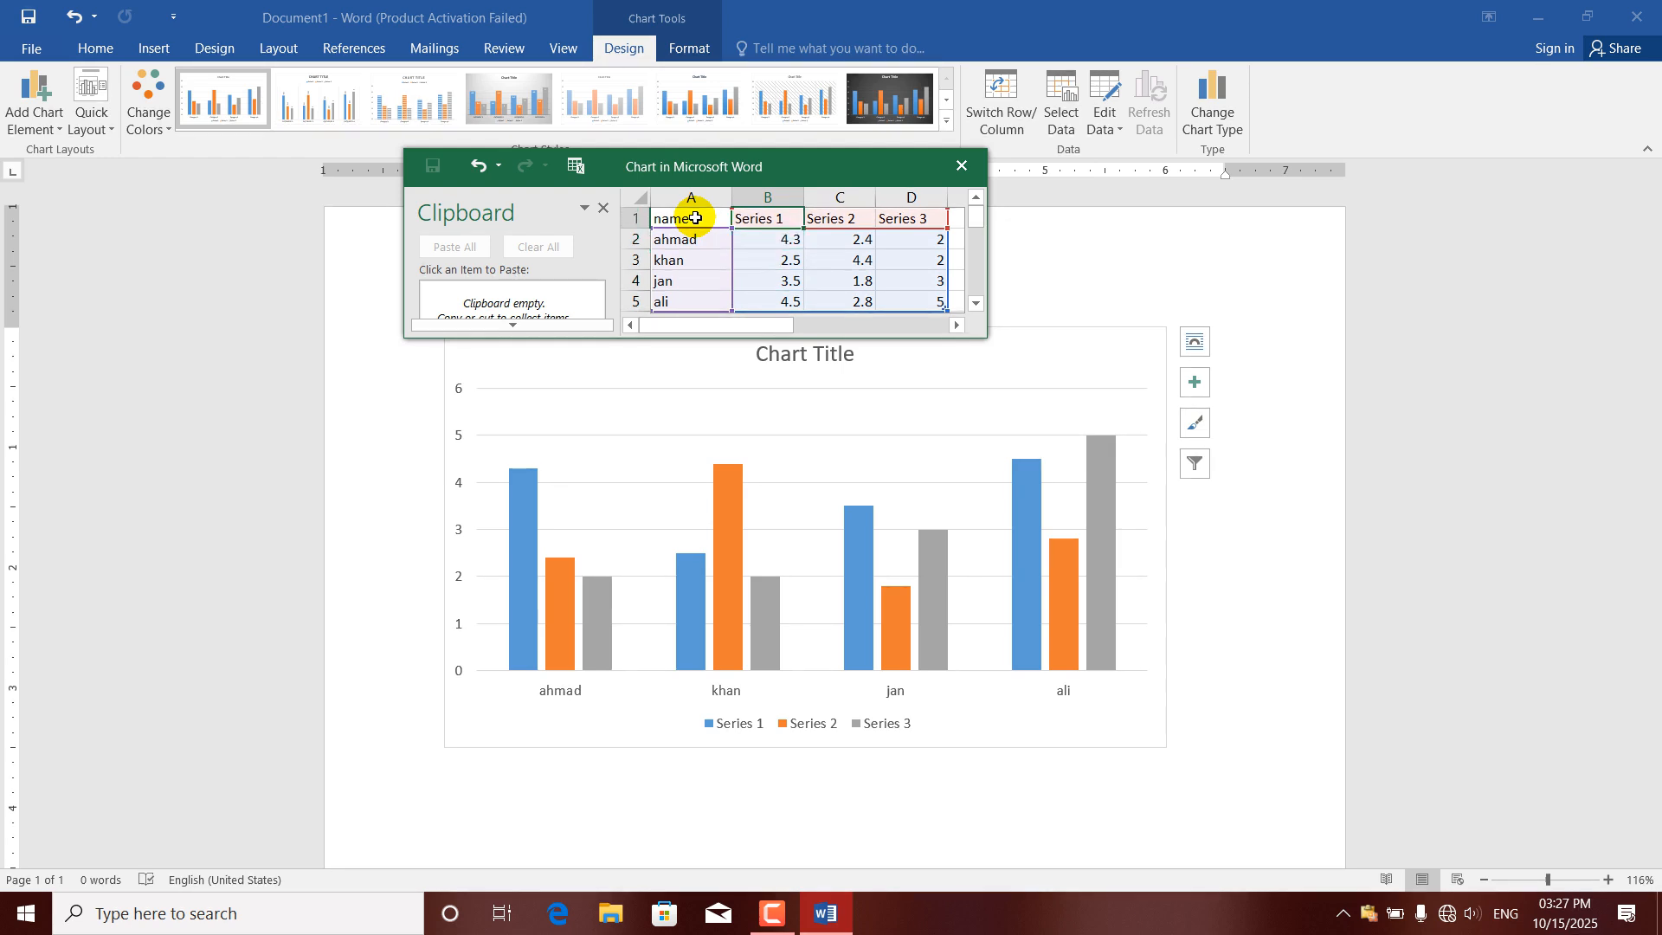
pyautogui.write('englosh')
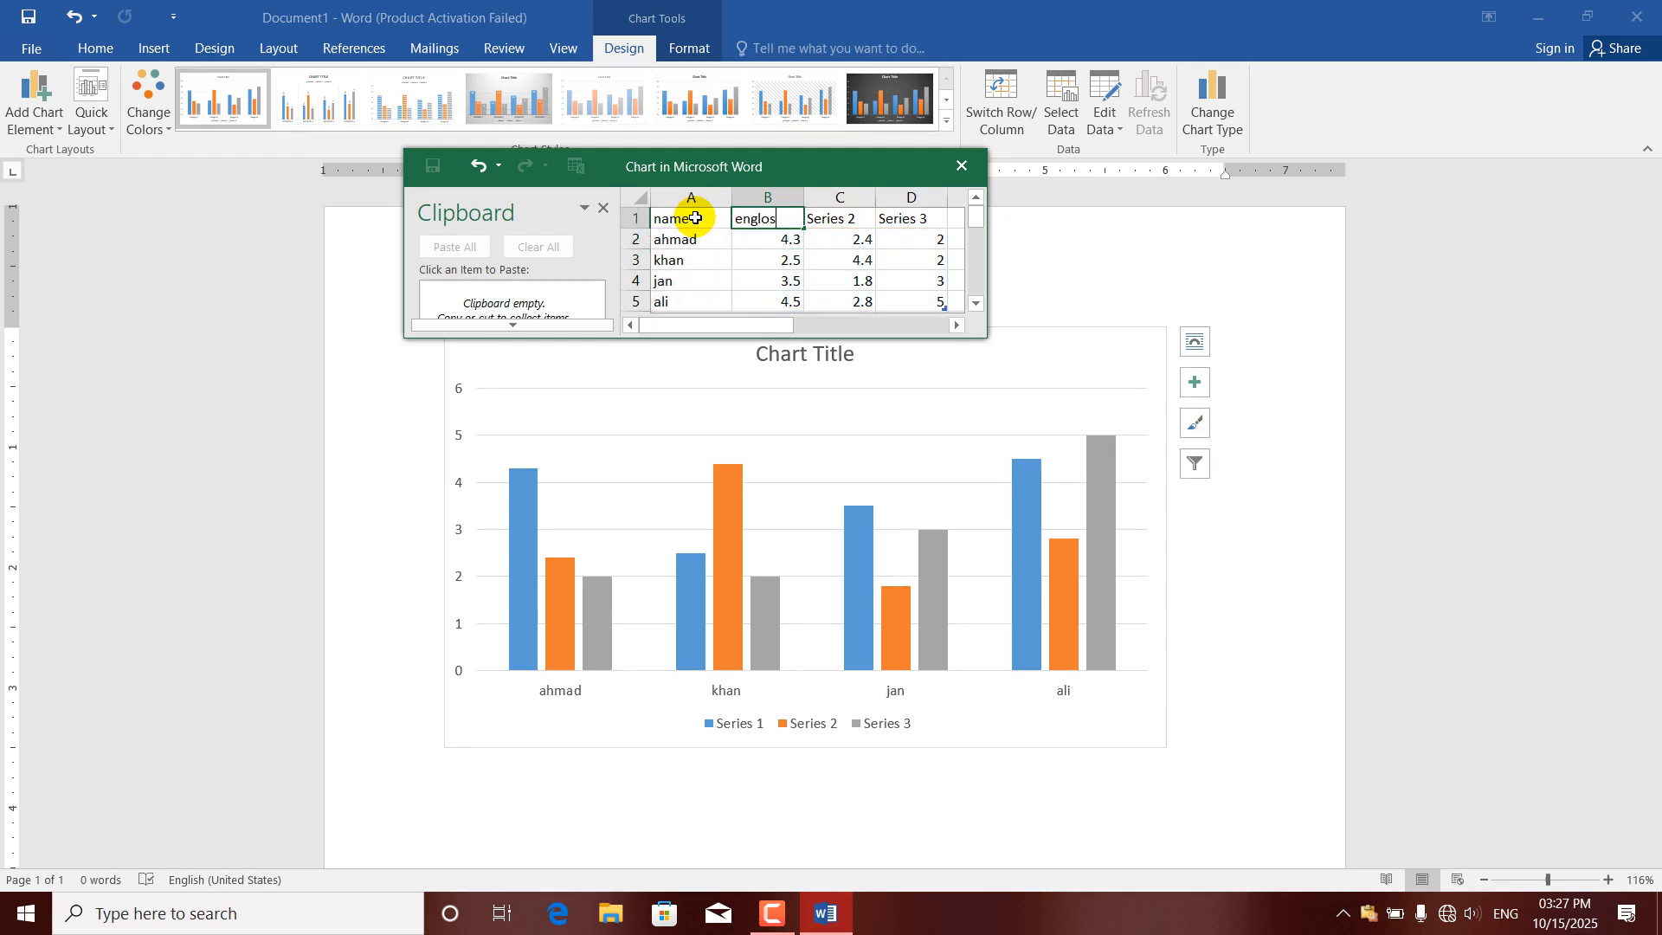
pyautogui.press('BackSpace')
pyautogui.press('BackSpace')
pyautogui.press('BackSpace')
pyautogui.write('ish')
pyautogui.press('Right')
pyautogui.write('da')
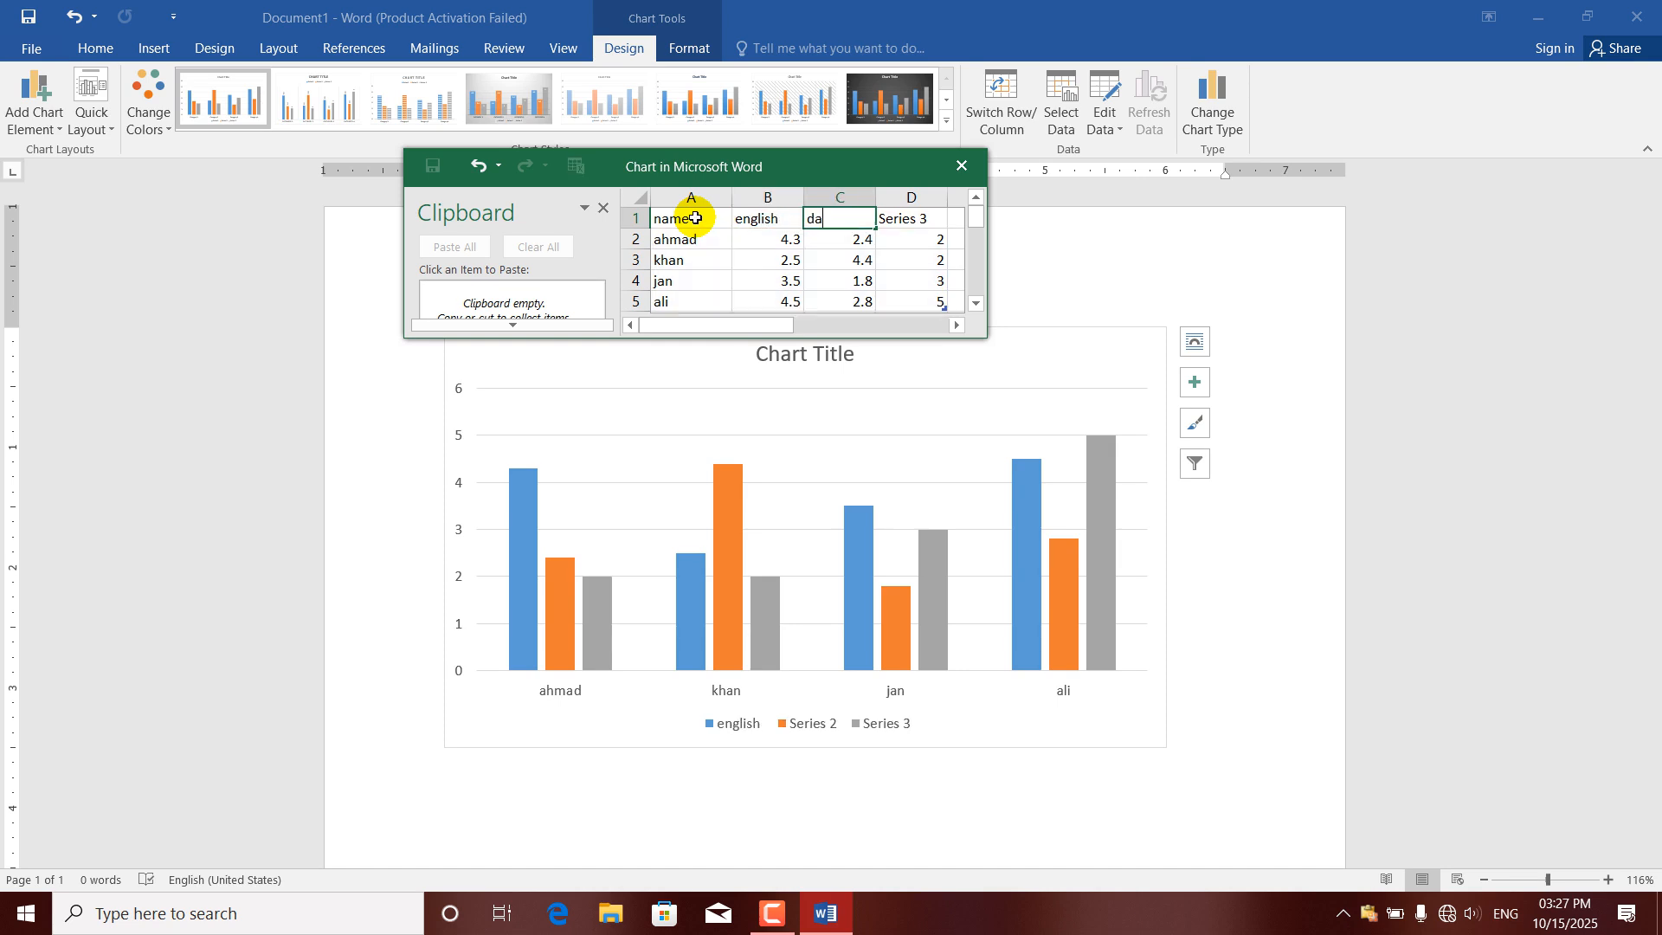
pyautogui.write('ri')
# Rename the third series header in D1 to "pasto" and add a fourth series header "math" in E1.
pyautogui.press('Right')
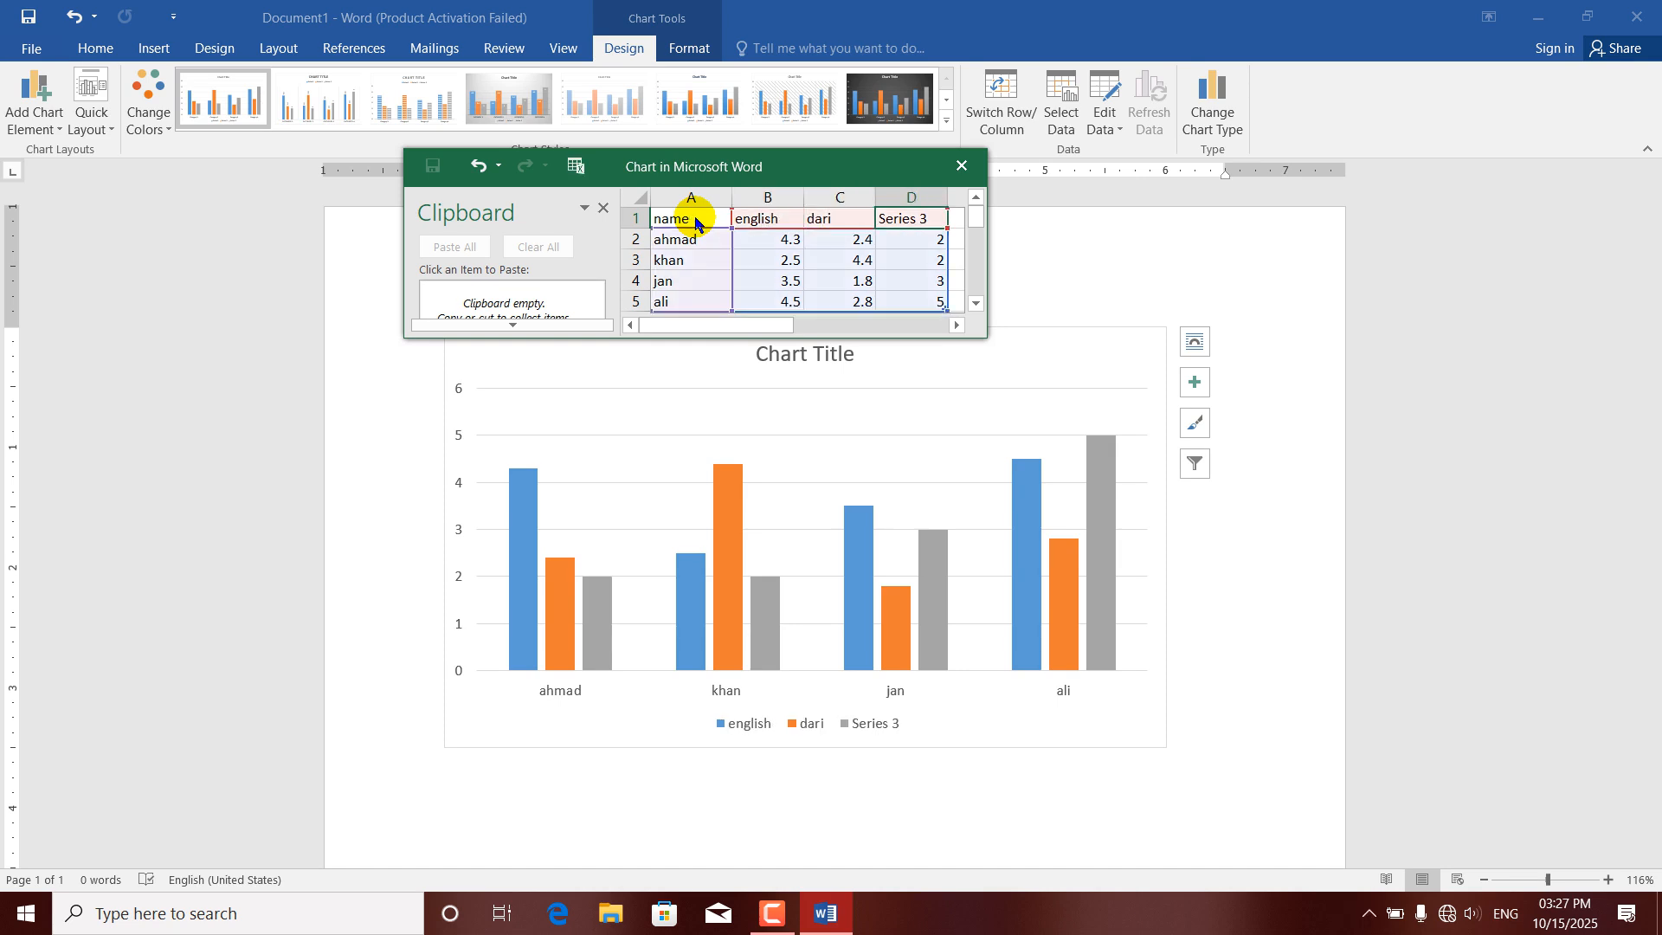
pyautogui.write('pasto')
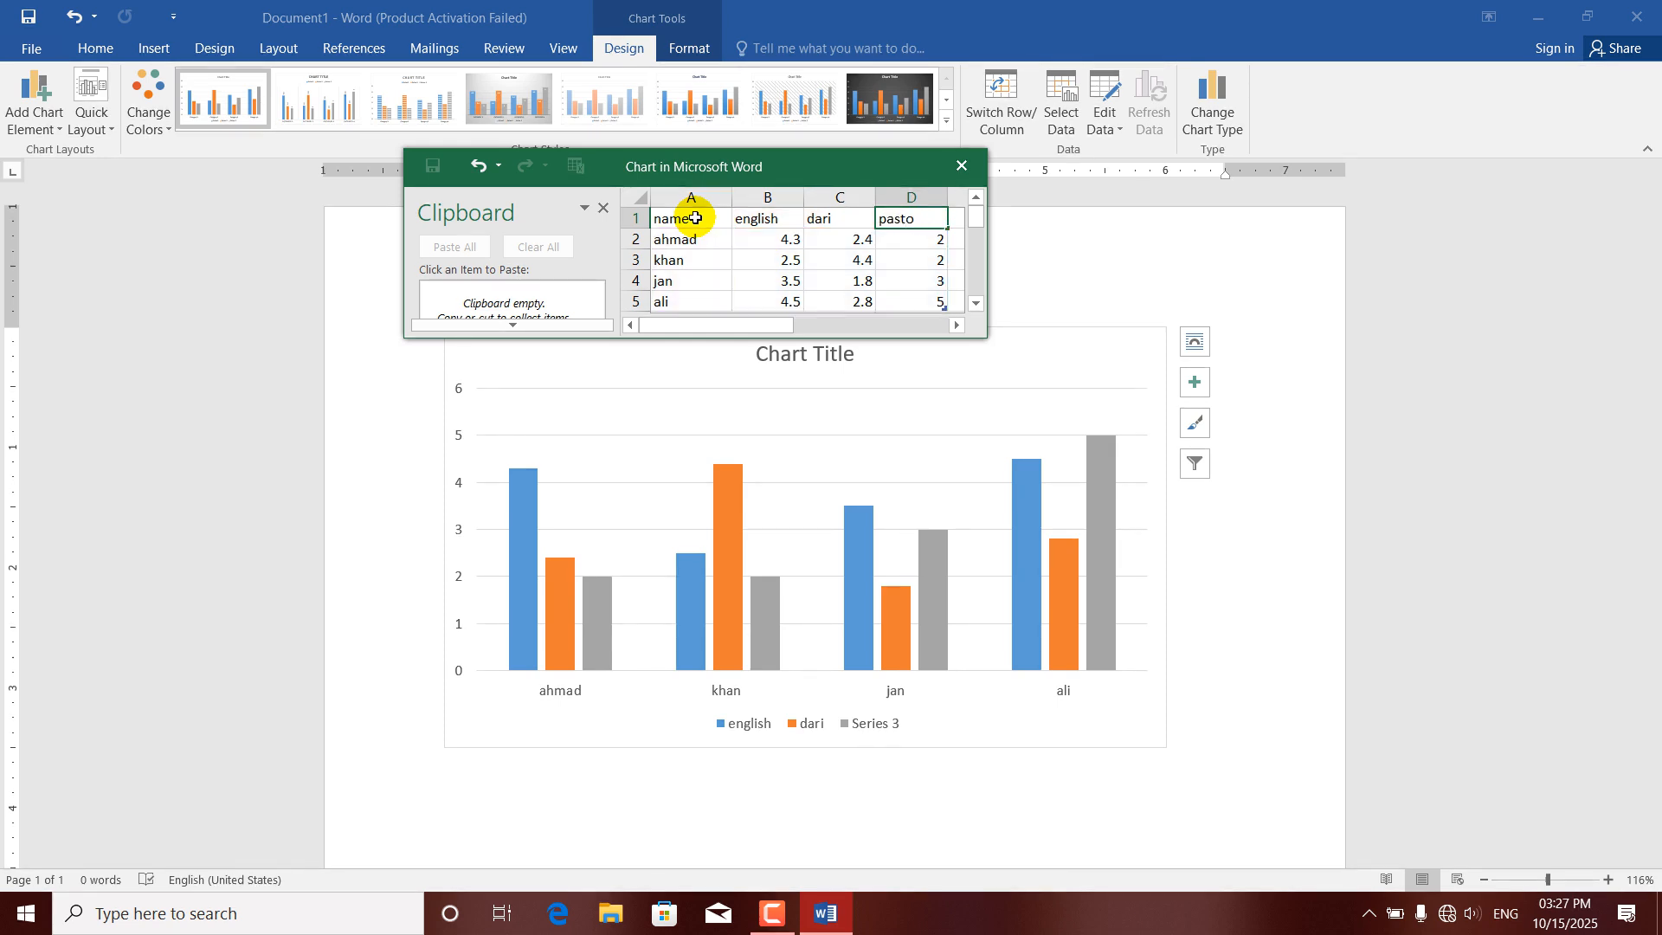
pyautogui.press('Right')
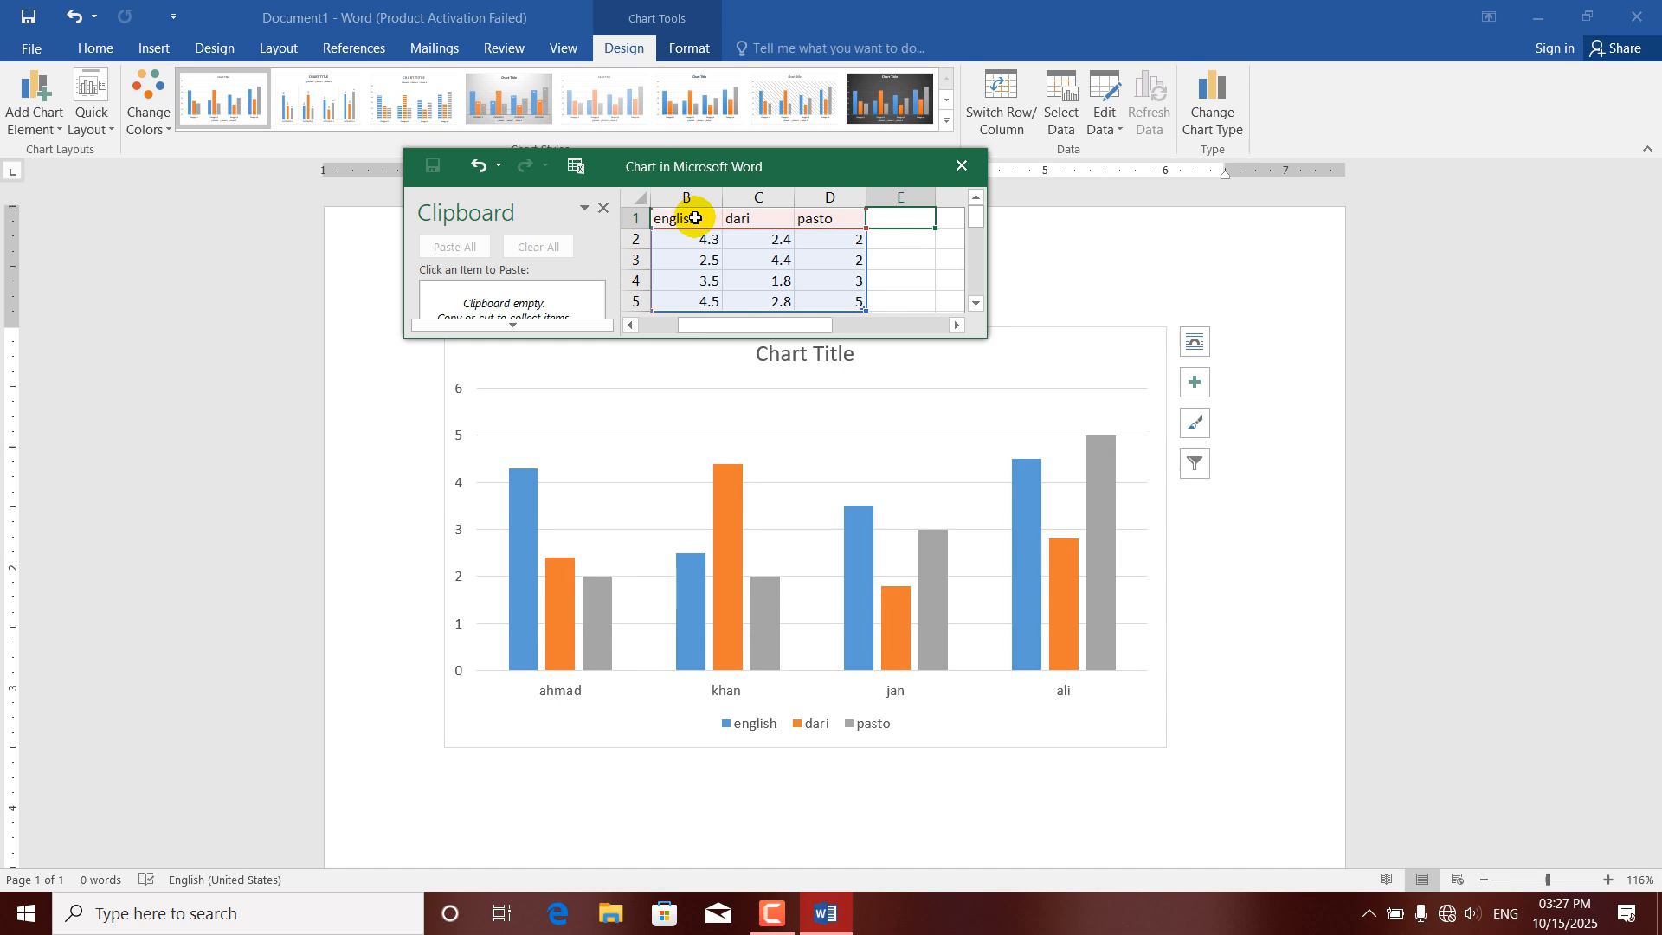
pyautogui.write('math')
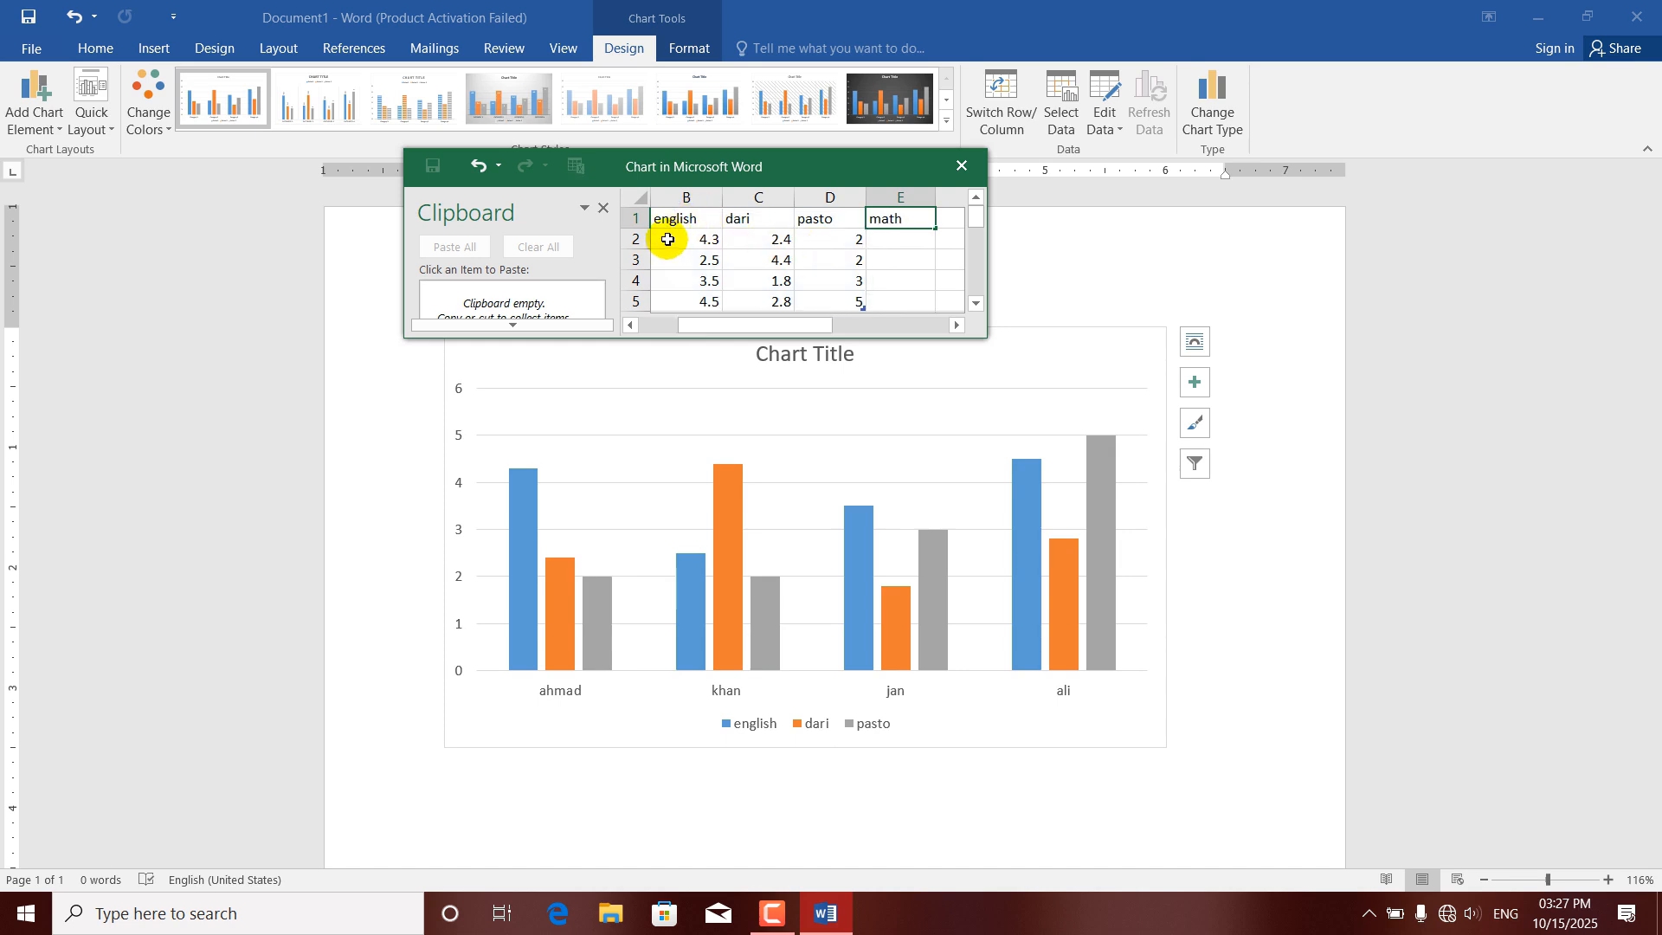
pyautogui.click(667, 243)
pyautogui.press('Left')
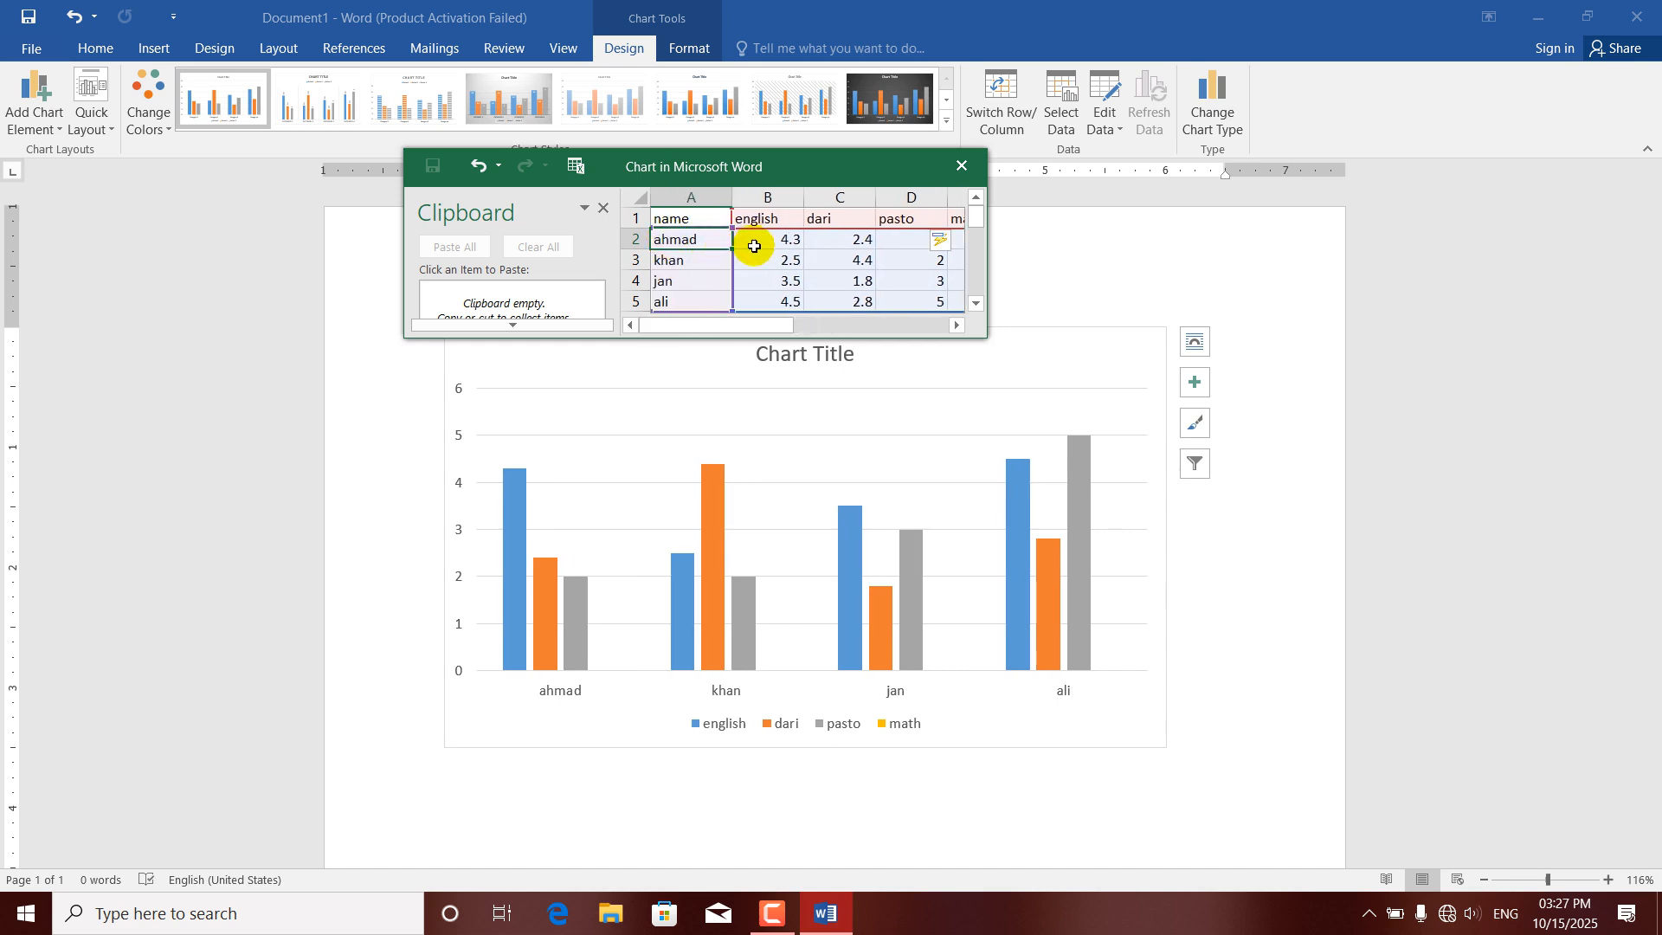
# Set the english scores in B2:B5 to 100, 20, 80 and 30.
pyautogui.click(759, 242)
pyautogui.write('100')
pyautogui.press('Return')
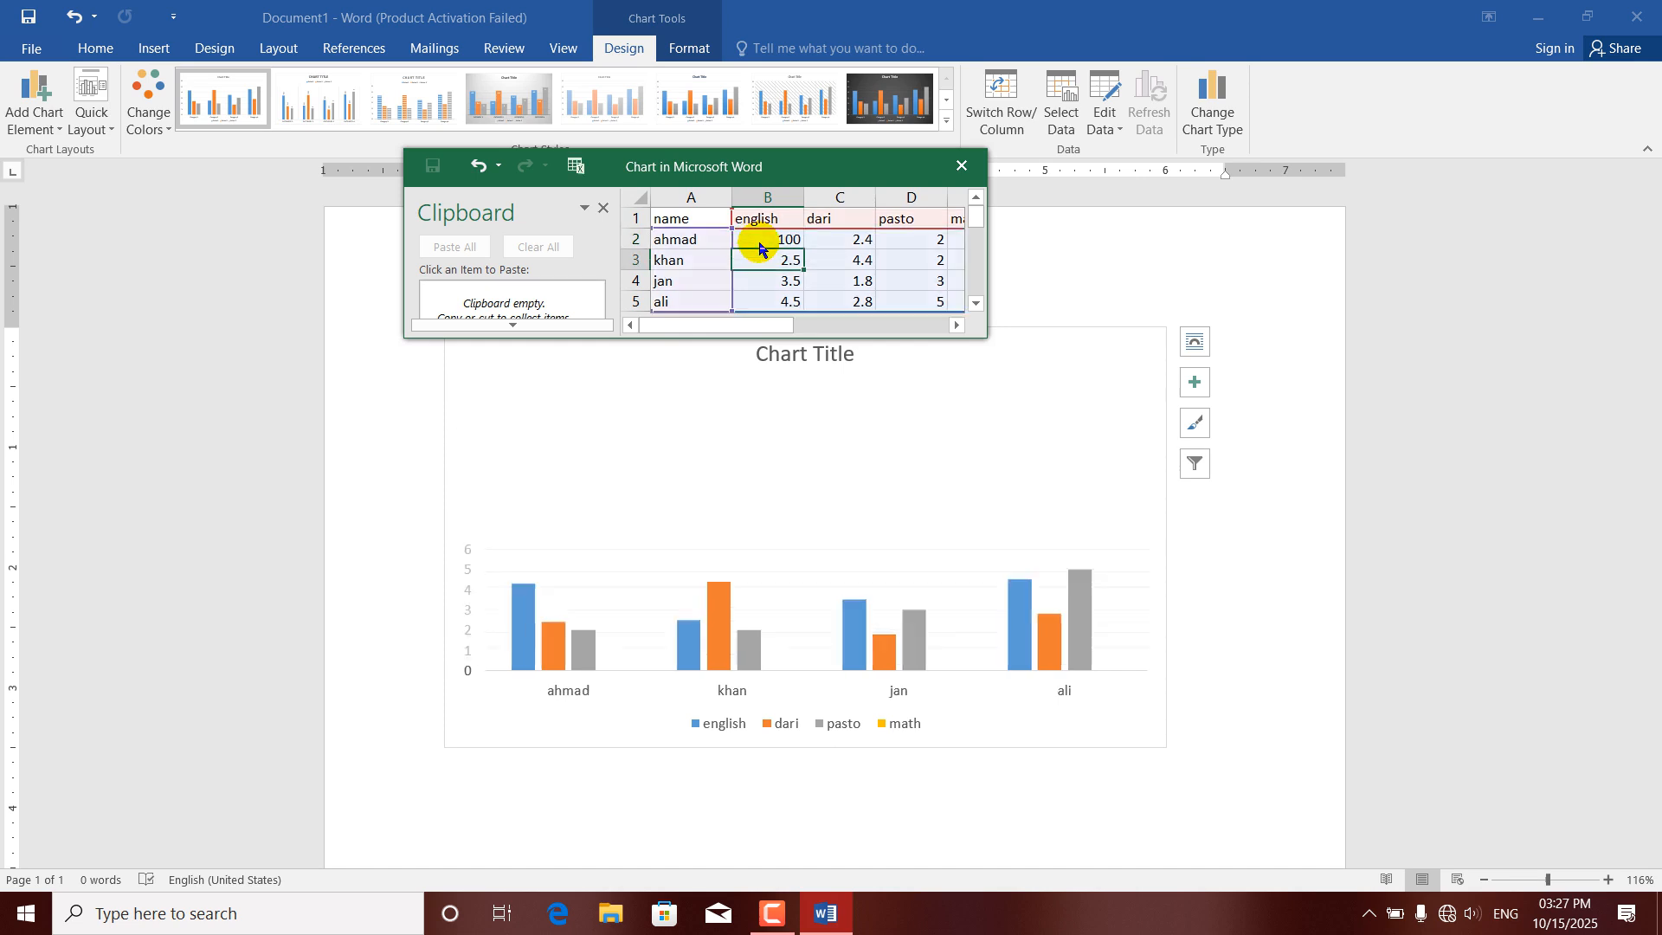
pyautogui.write('20')
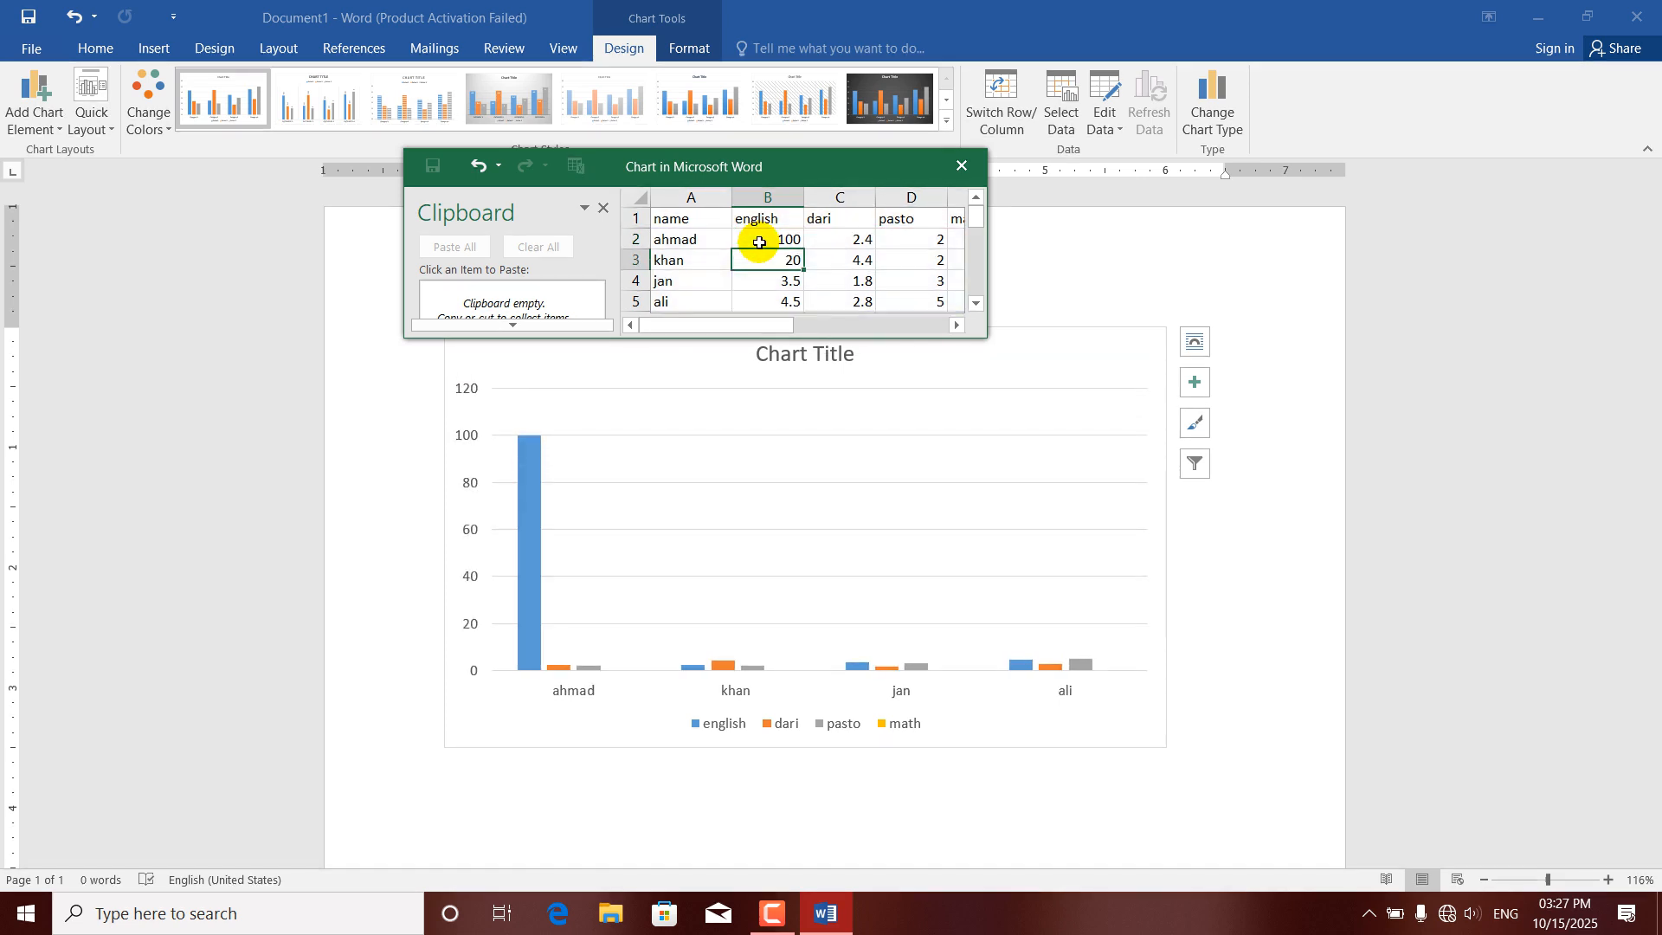
pyautogui.press('Return')
pyautogui.write('80')
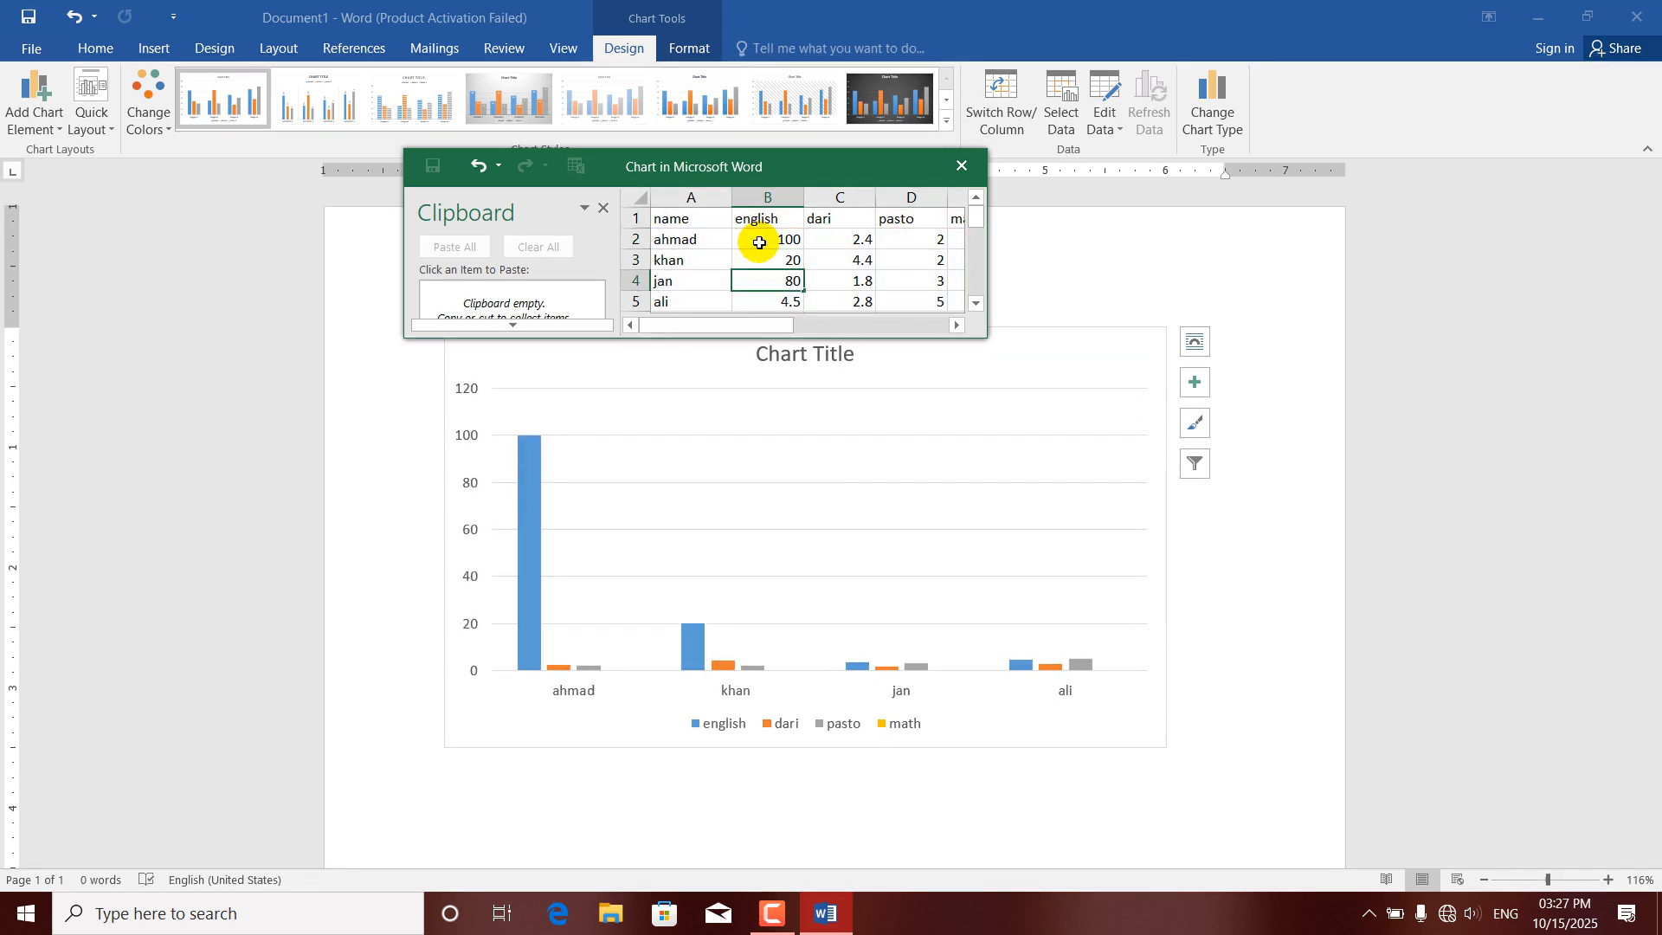
pyautogui.press('Return')
pyautogui.write('30')
pyautogui.press('Return')
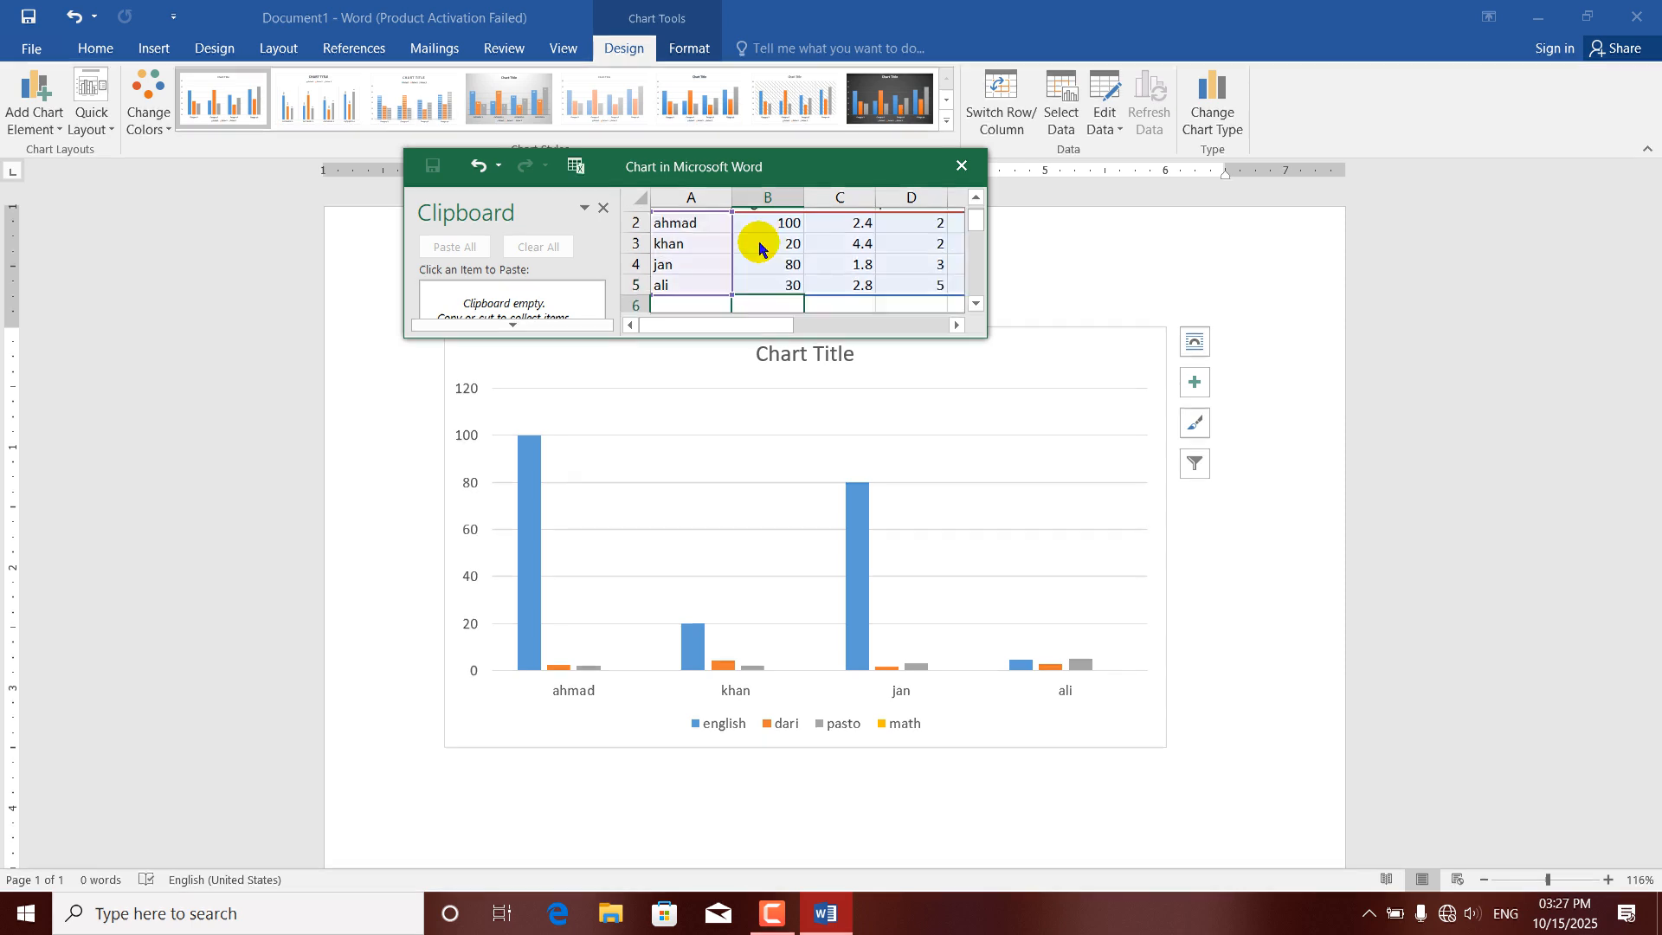
# Set the dari scores in C2:C5 to 40, 80, 90 and 60.
pyautogui.press('Up')
pyautogui.press('Up')
pyautogui.press('Up')
pyautogui.press('Right')
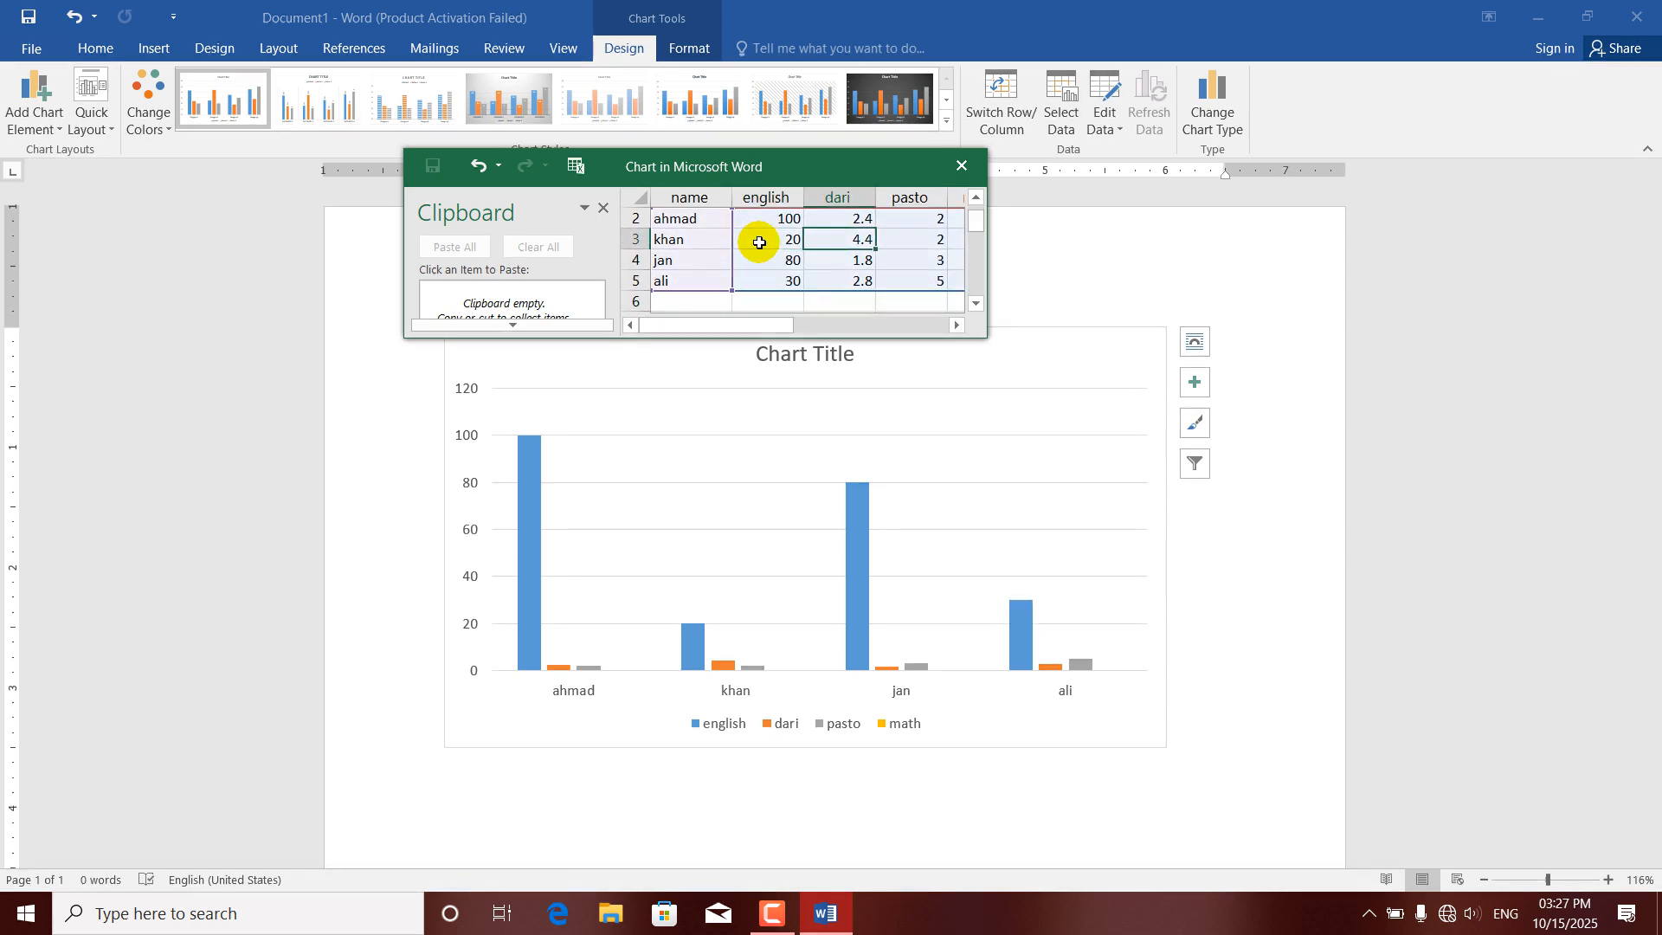
pyautogui.press('Down')
pyautogui.press('Down')
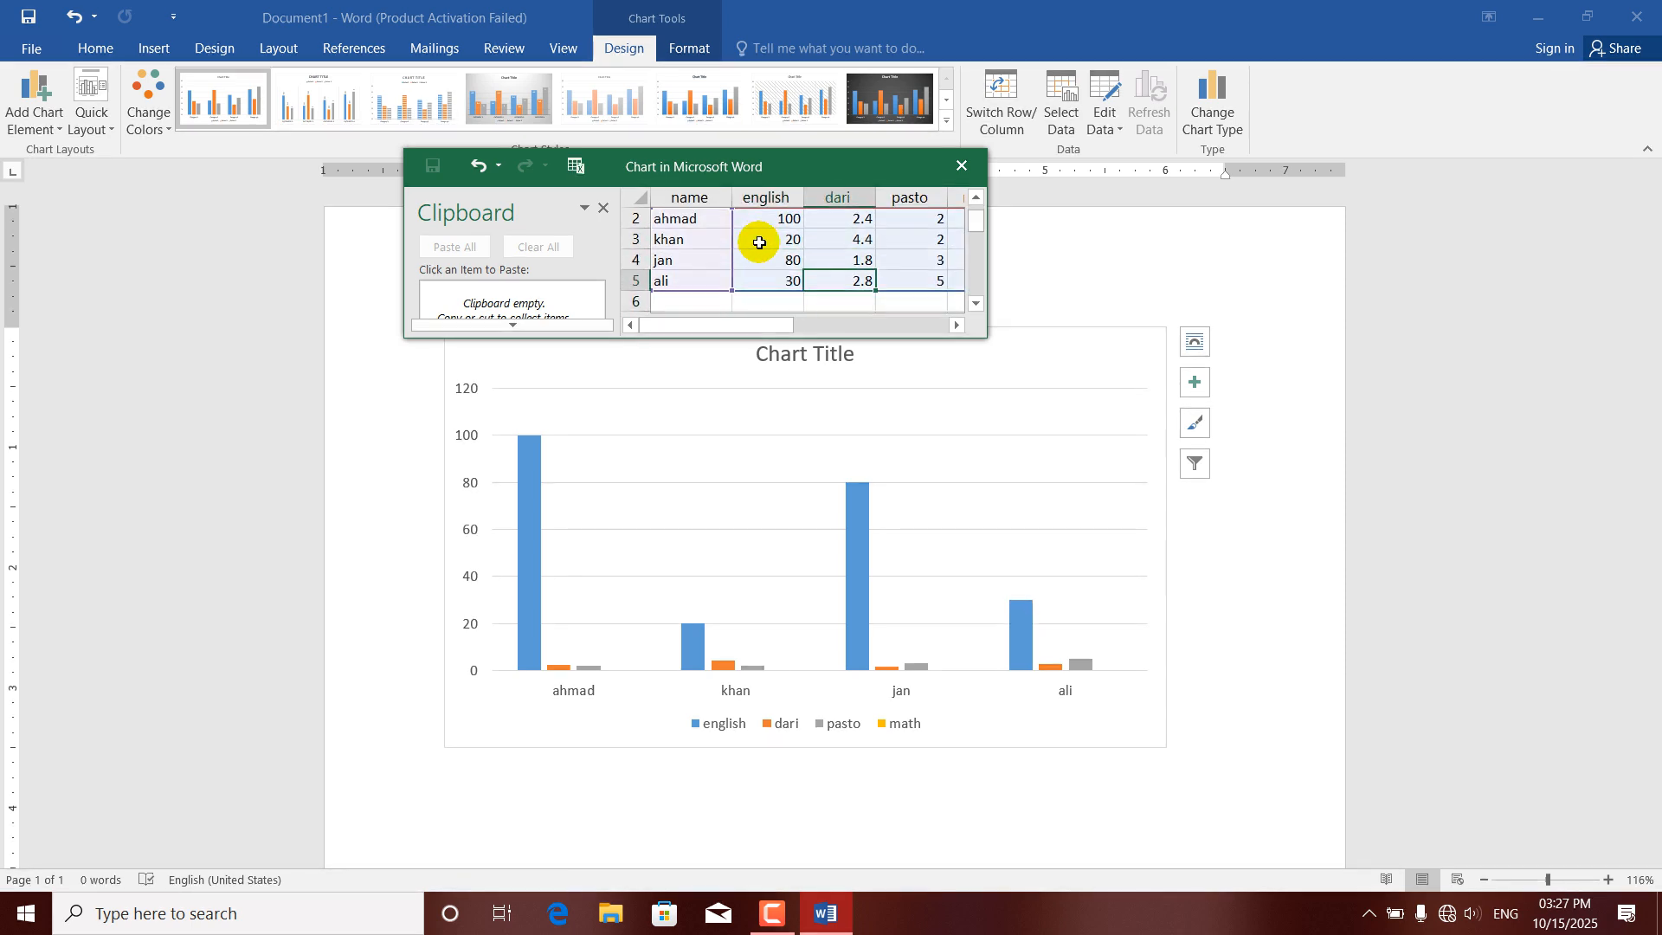
pyautogui.write('60')
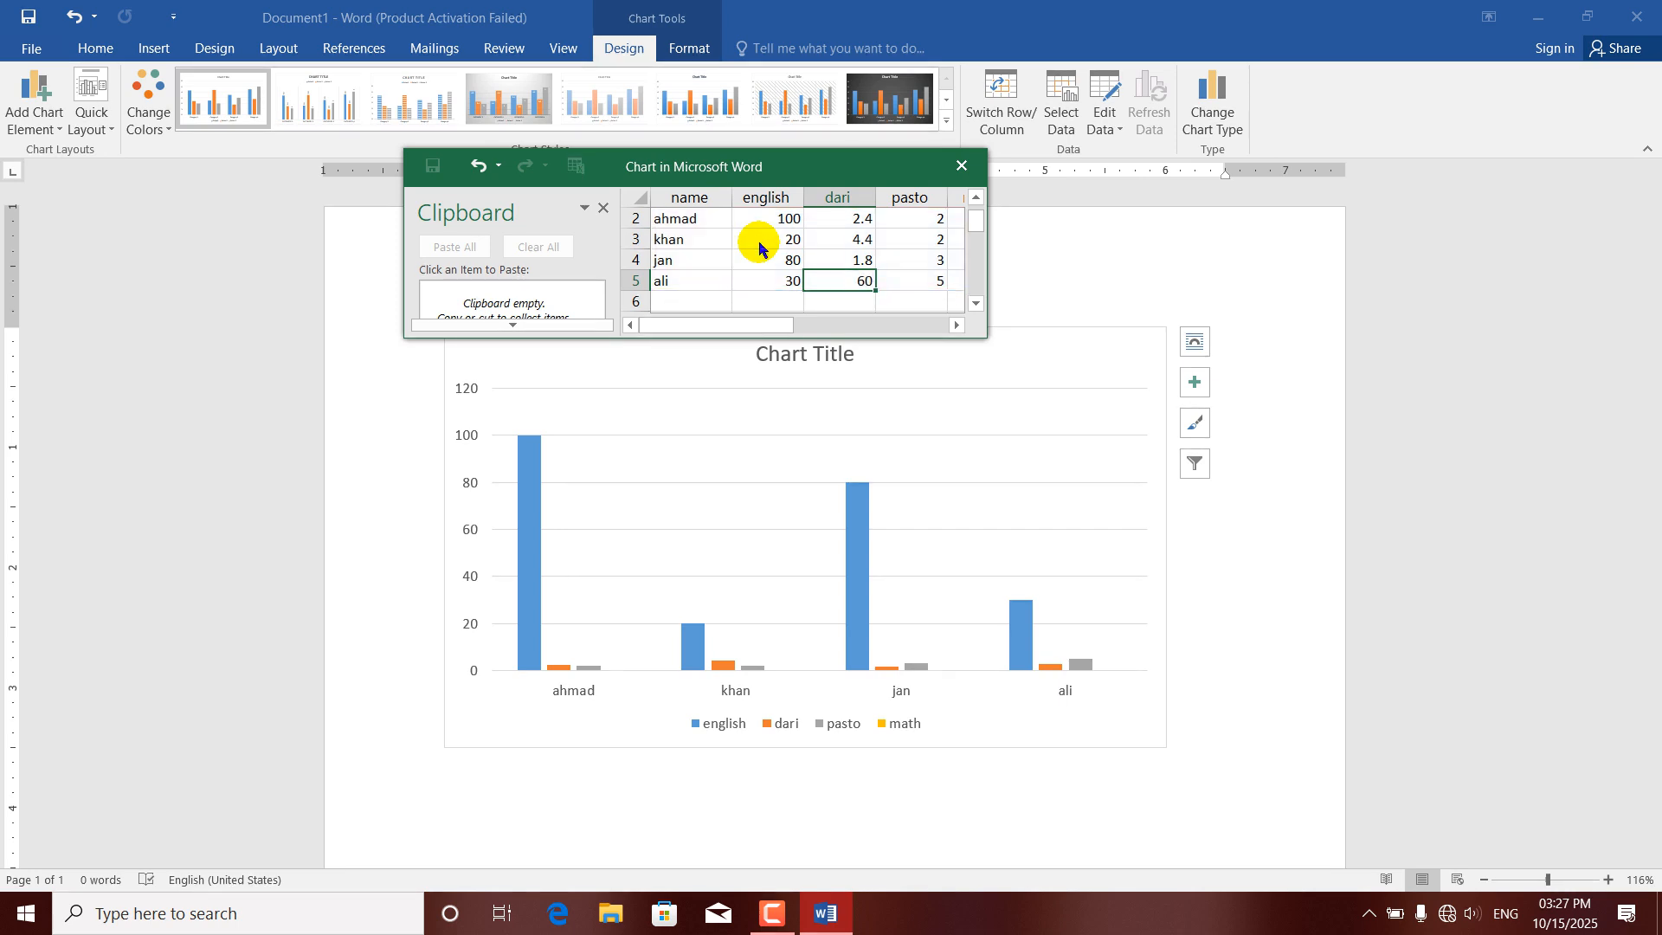
pyautogui.press('Up')
pyautogui.write('90')
pyautogui.press('Up')
pyautogui.write('80')
pyautogui.press('Up')
pyautogui.write('40')
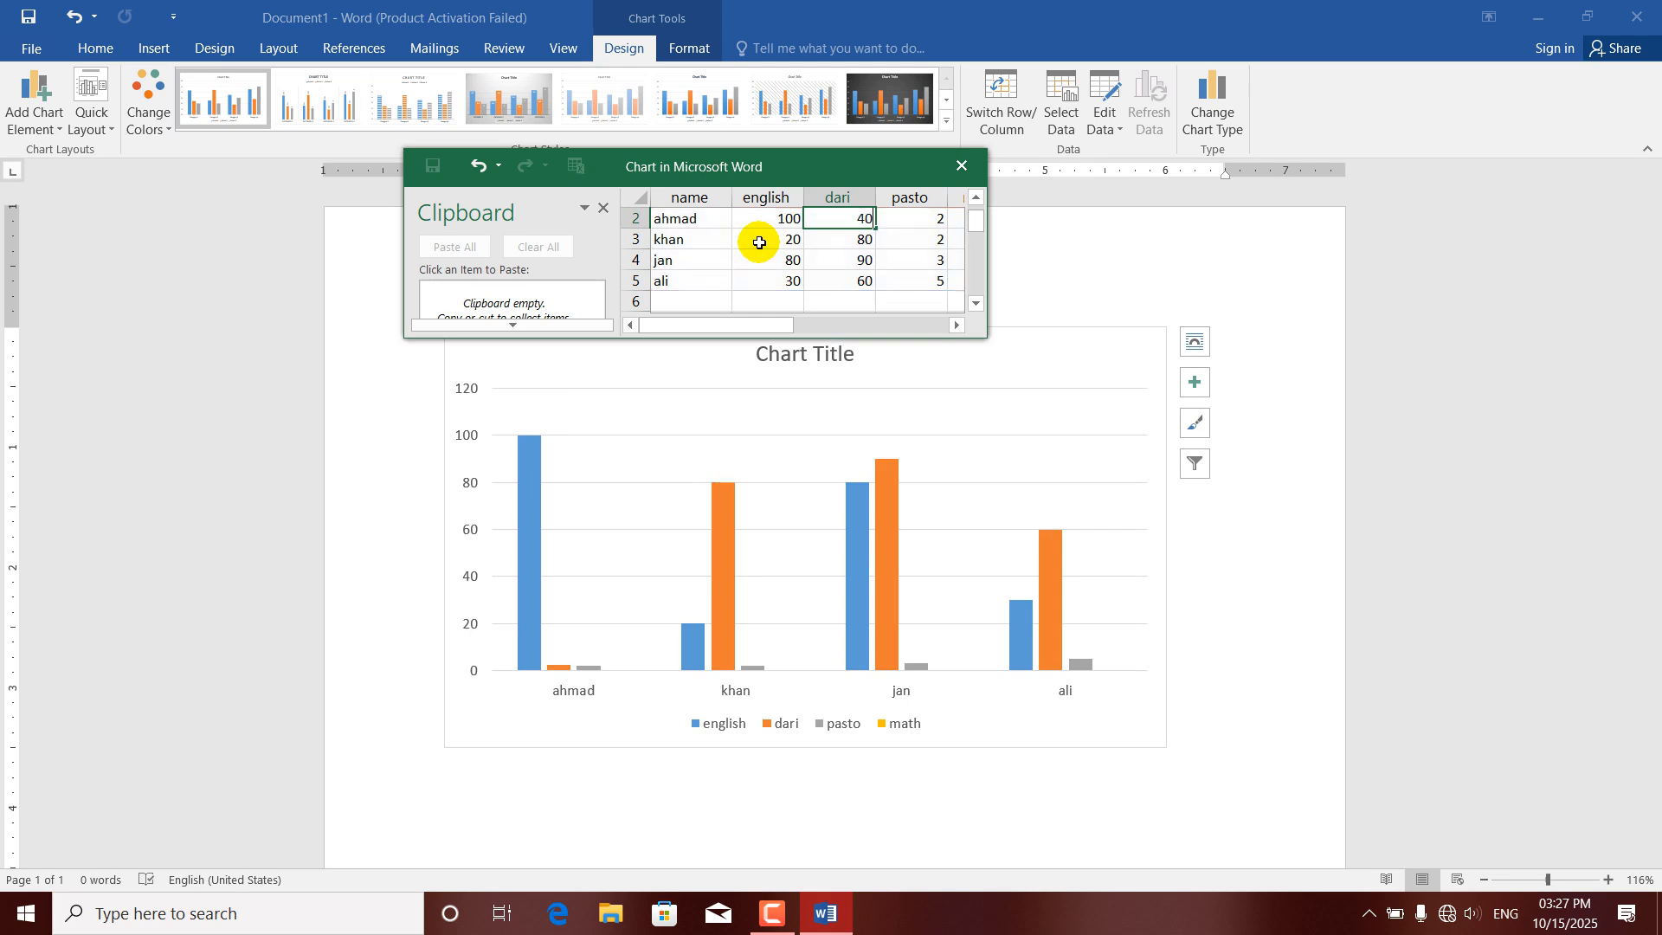
pyautogui.press('Up')
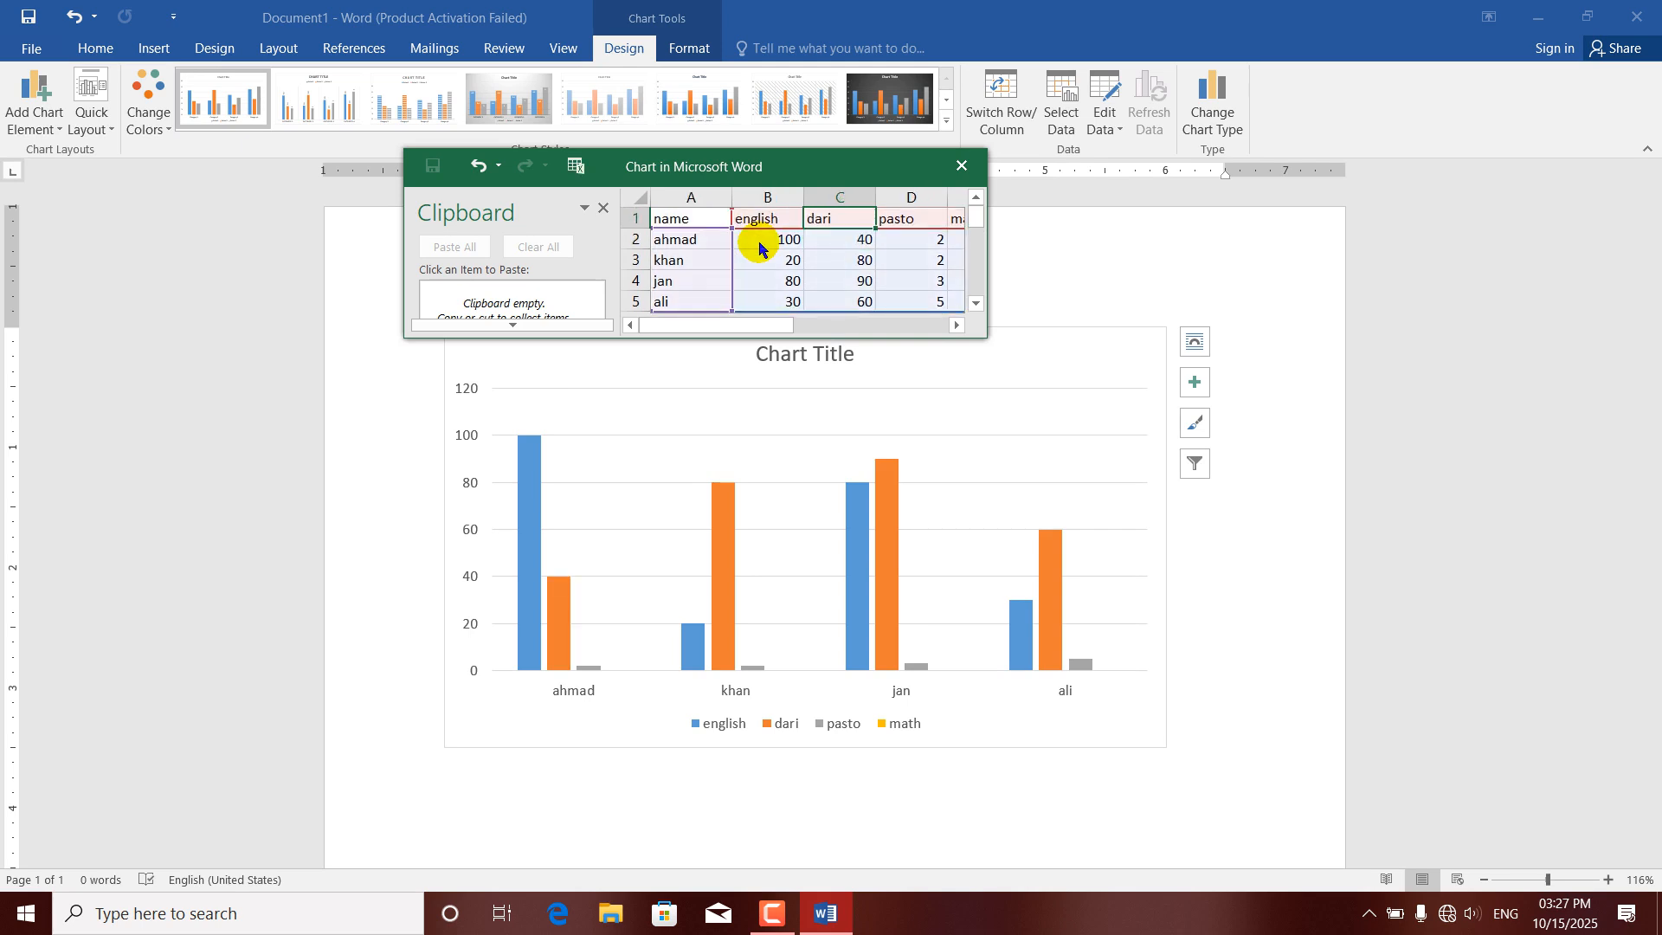
# Set the pasto scores in D2:D5 to 56, 45, 70 and 35.
pyautogui.press('Right')
pyautogui.press('Down')
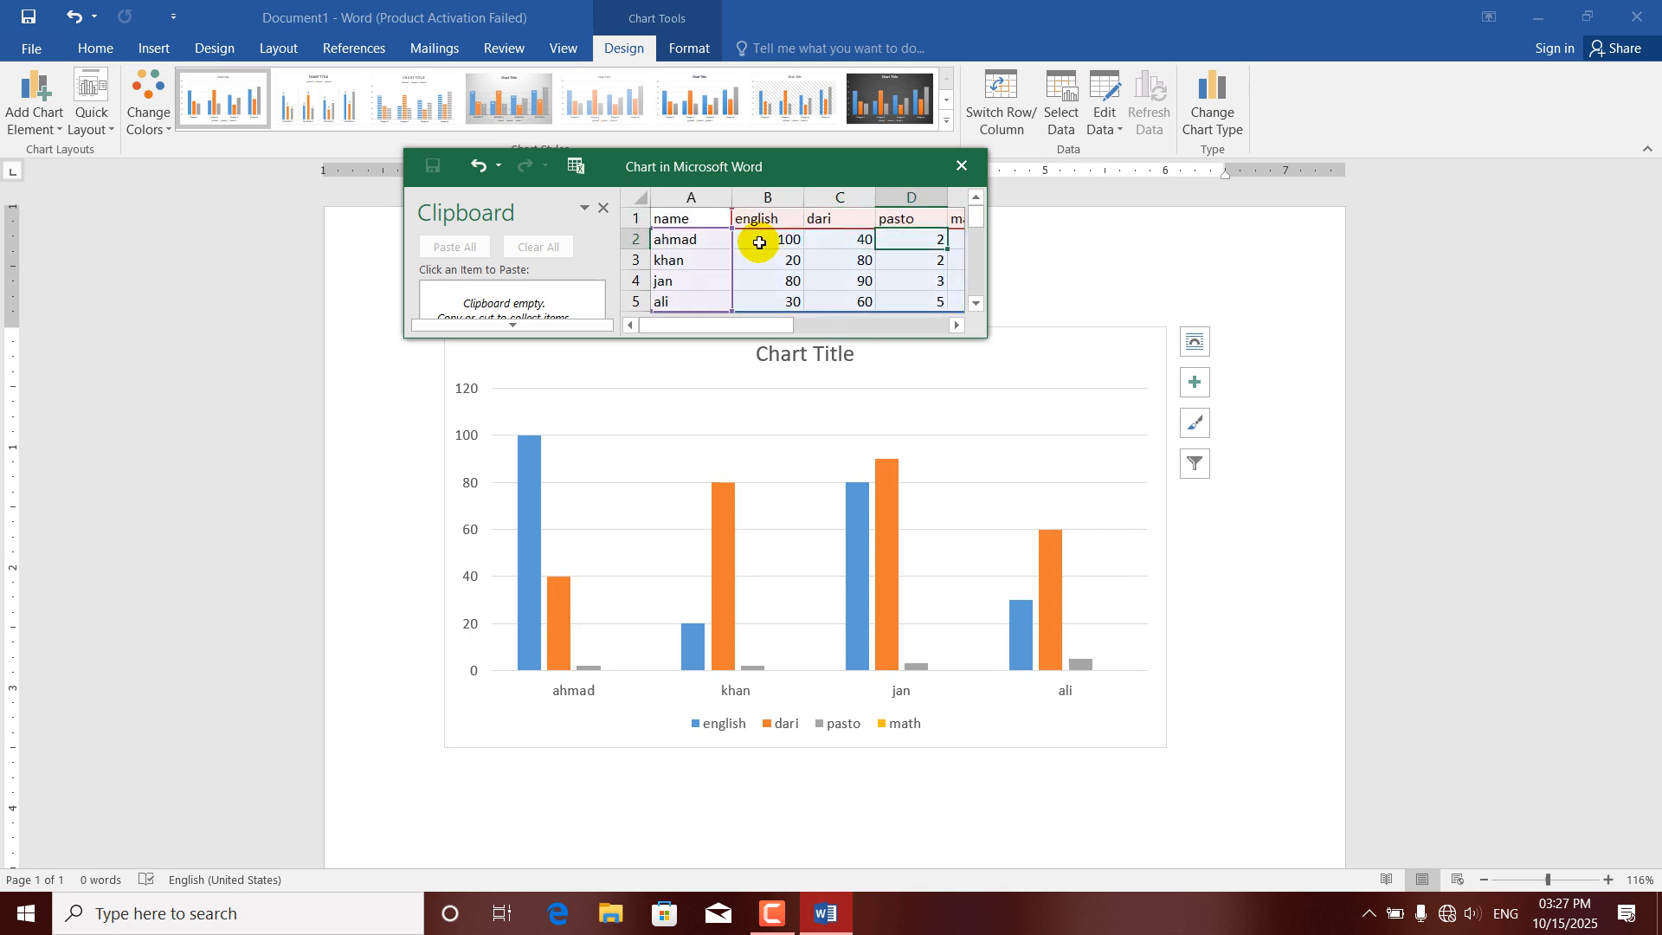
pyautogui.write('56')
pyautogui.press('Return')
pyautogui.write('45')
pyautogui.press('Return')
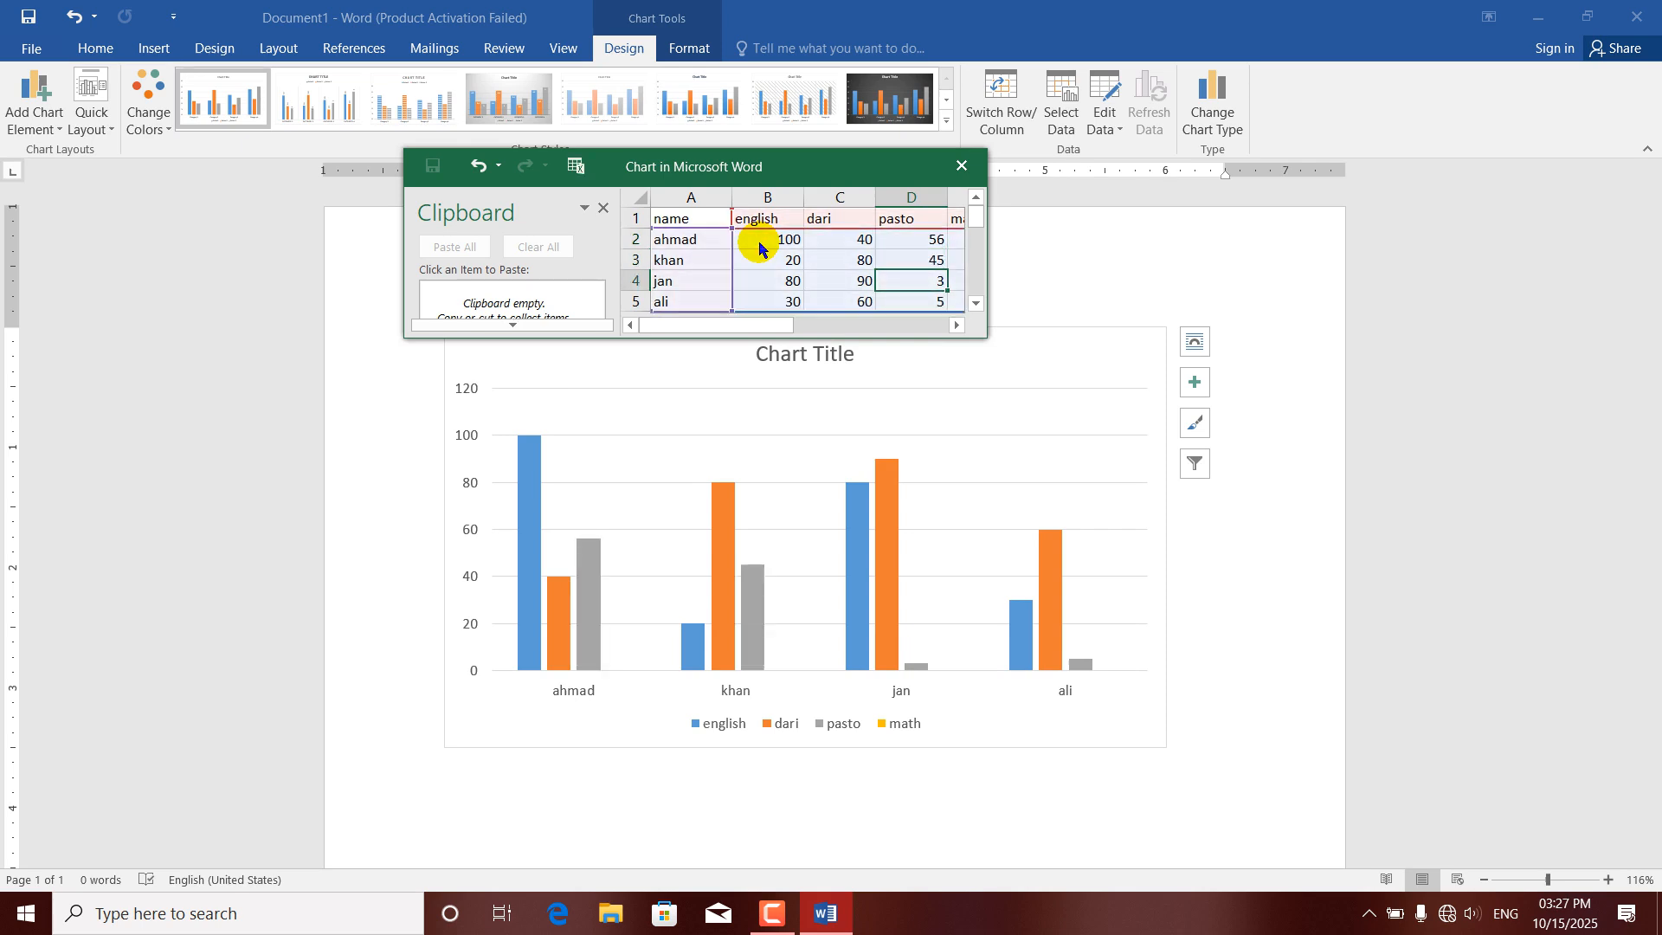
pyautogui.write('70')
pyautogui.press('Return')
pyautogui.write('35')
pyautogui.press('Tab')
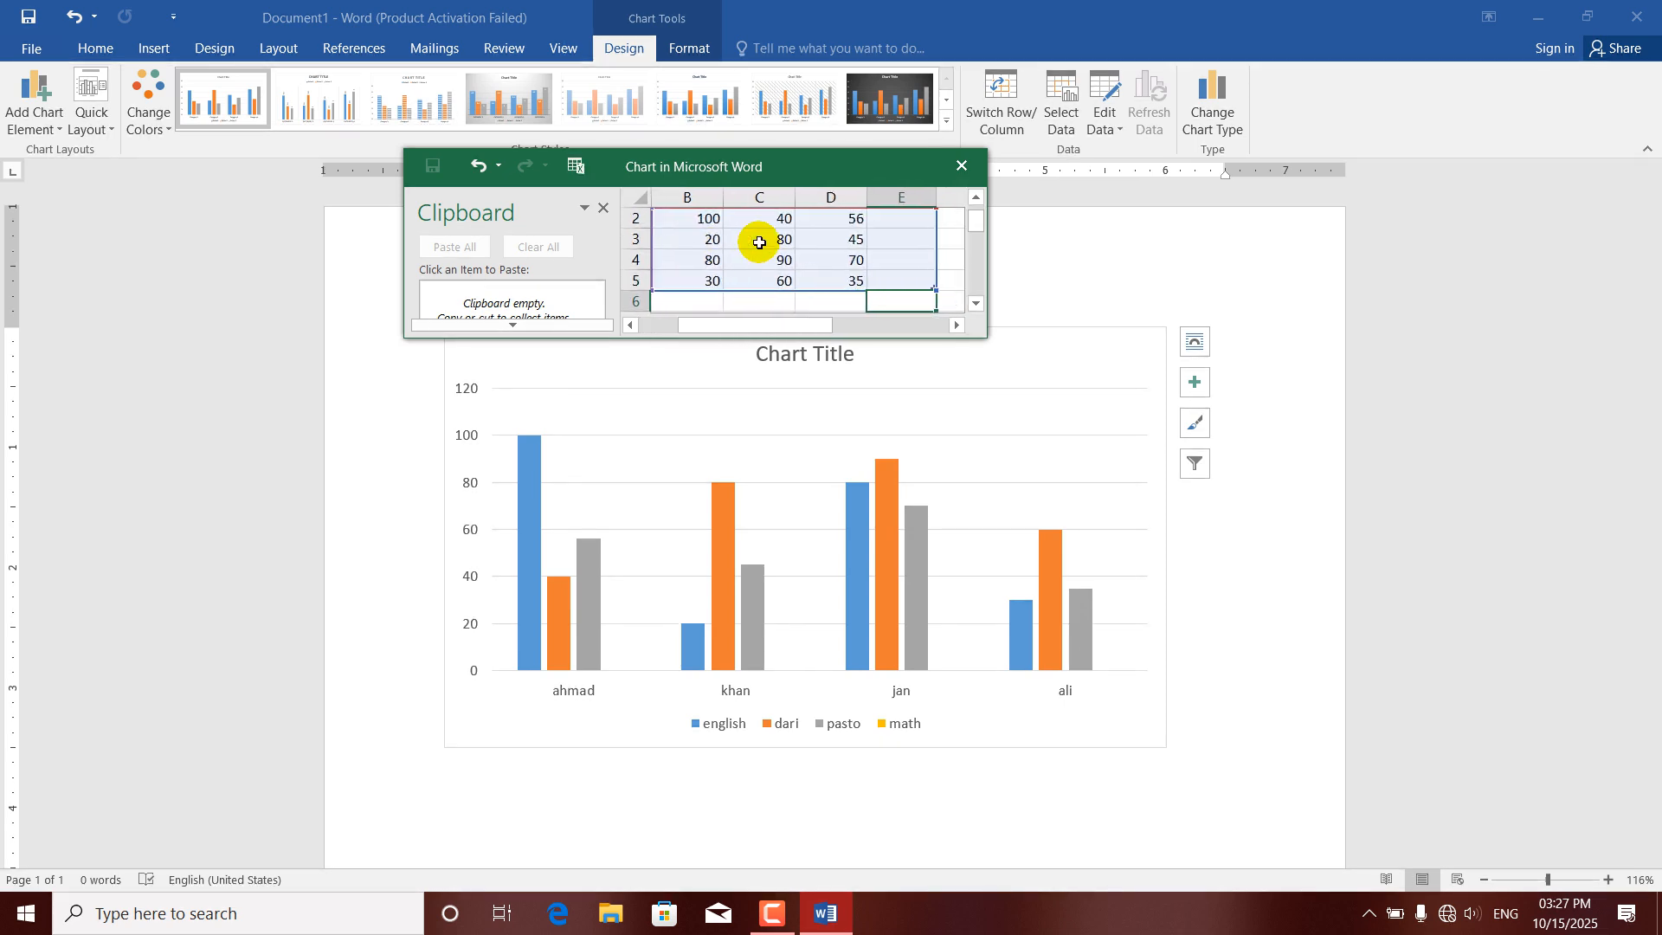
# Set the math scores in E2:E5 to 89, 65, 45 and 64, and close the chart's data sheet.
pyautogui.press('Up')
pyautogui.press('Up')
pyautogui.press('Up')
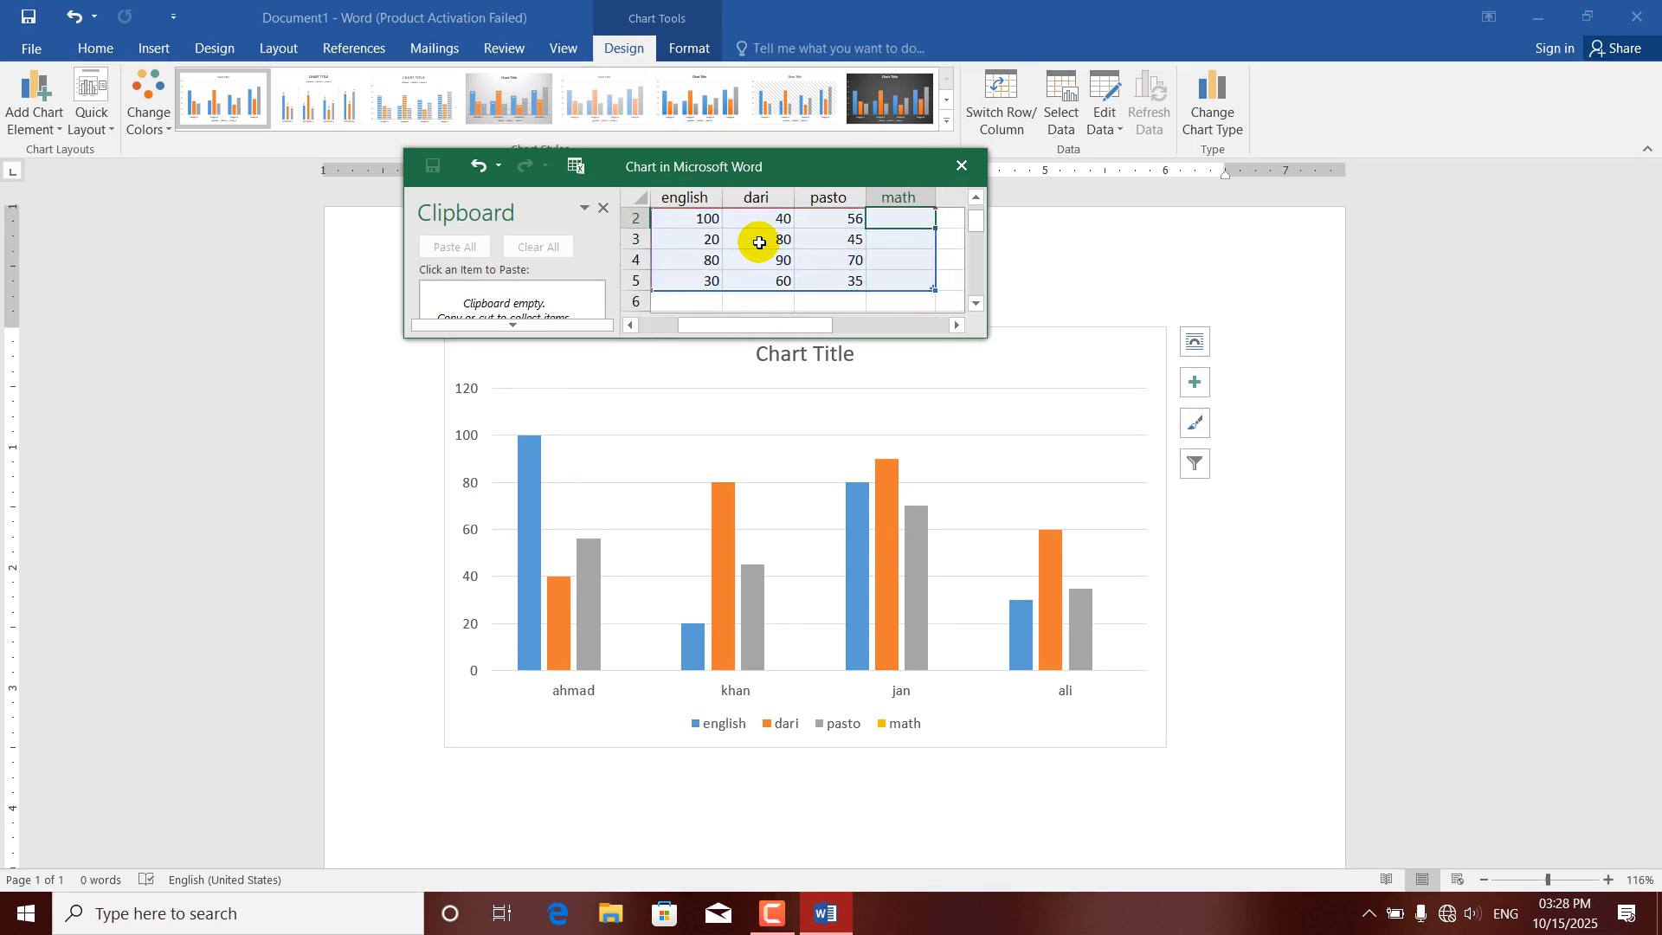
pyautogui.write('89')
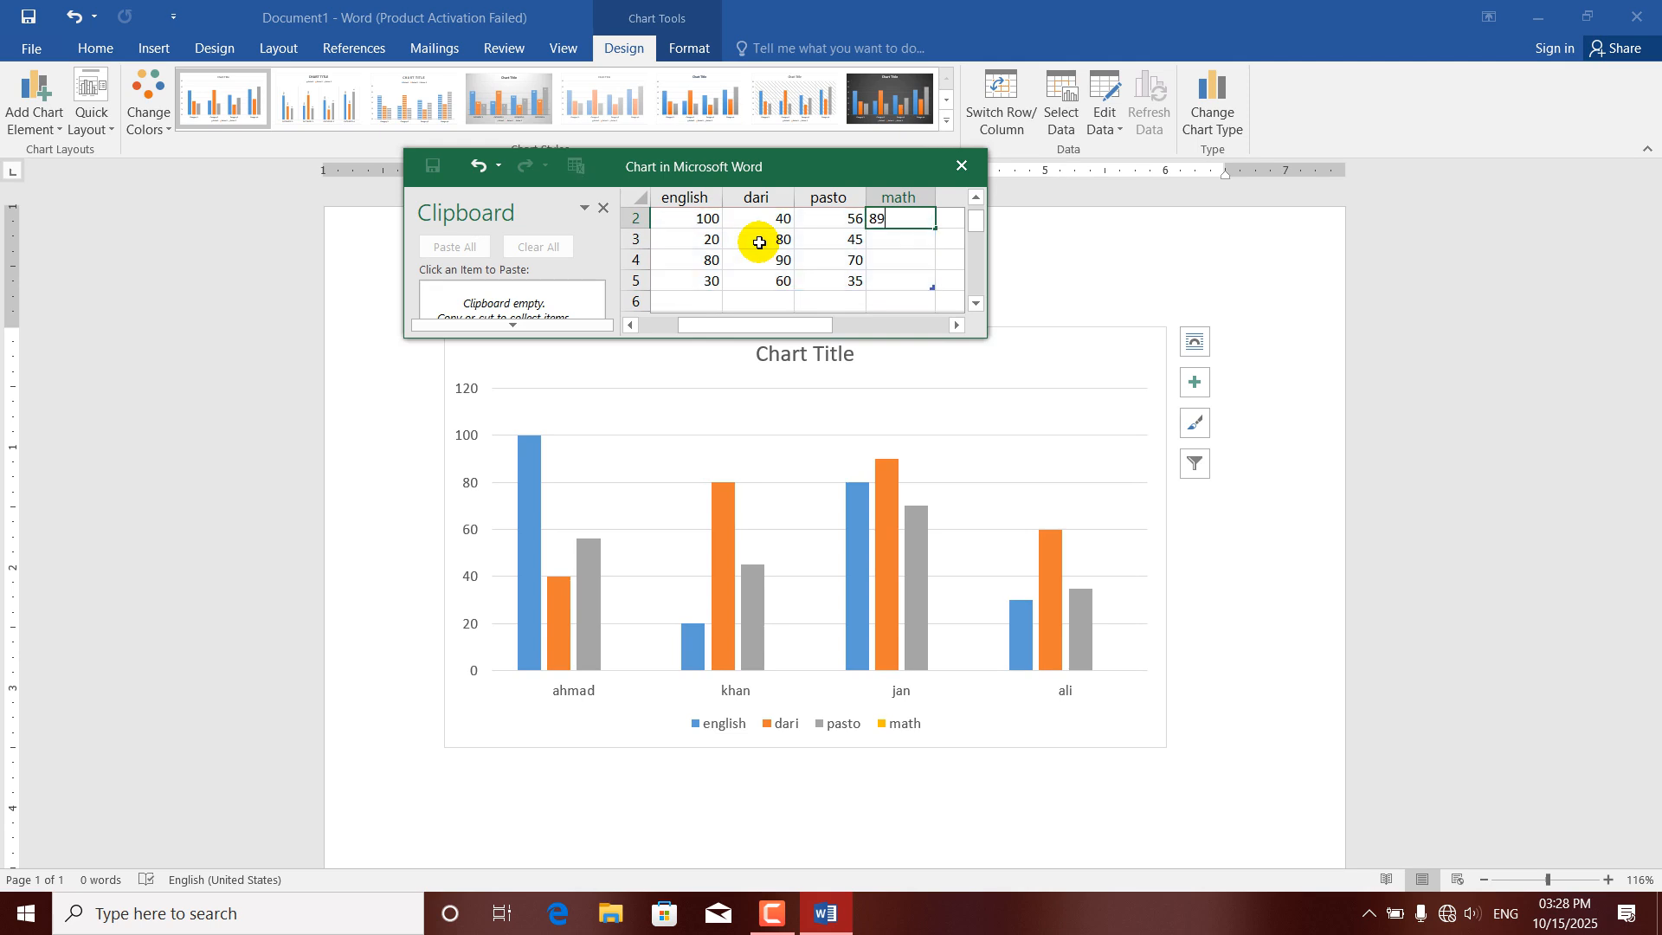
pyautogui.press('Return')
pyautogui.write('65')
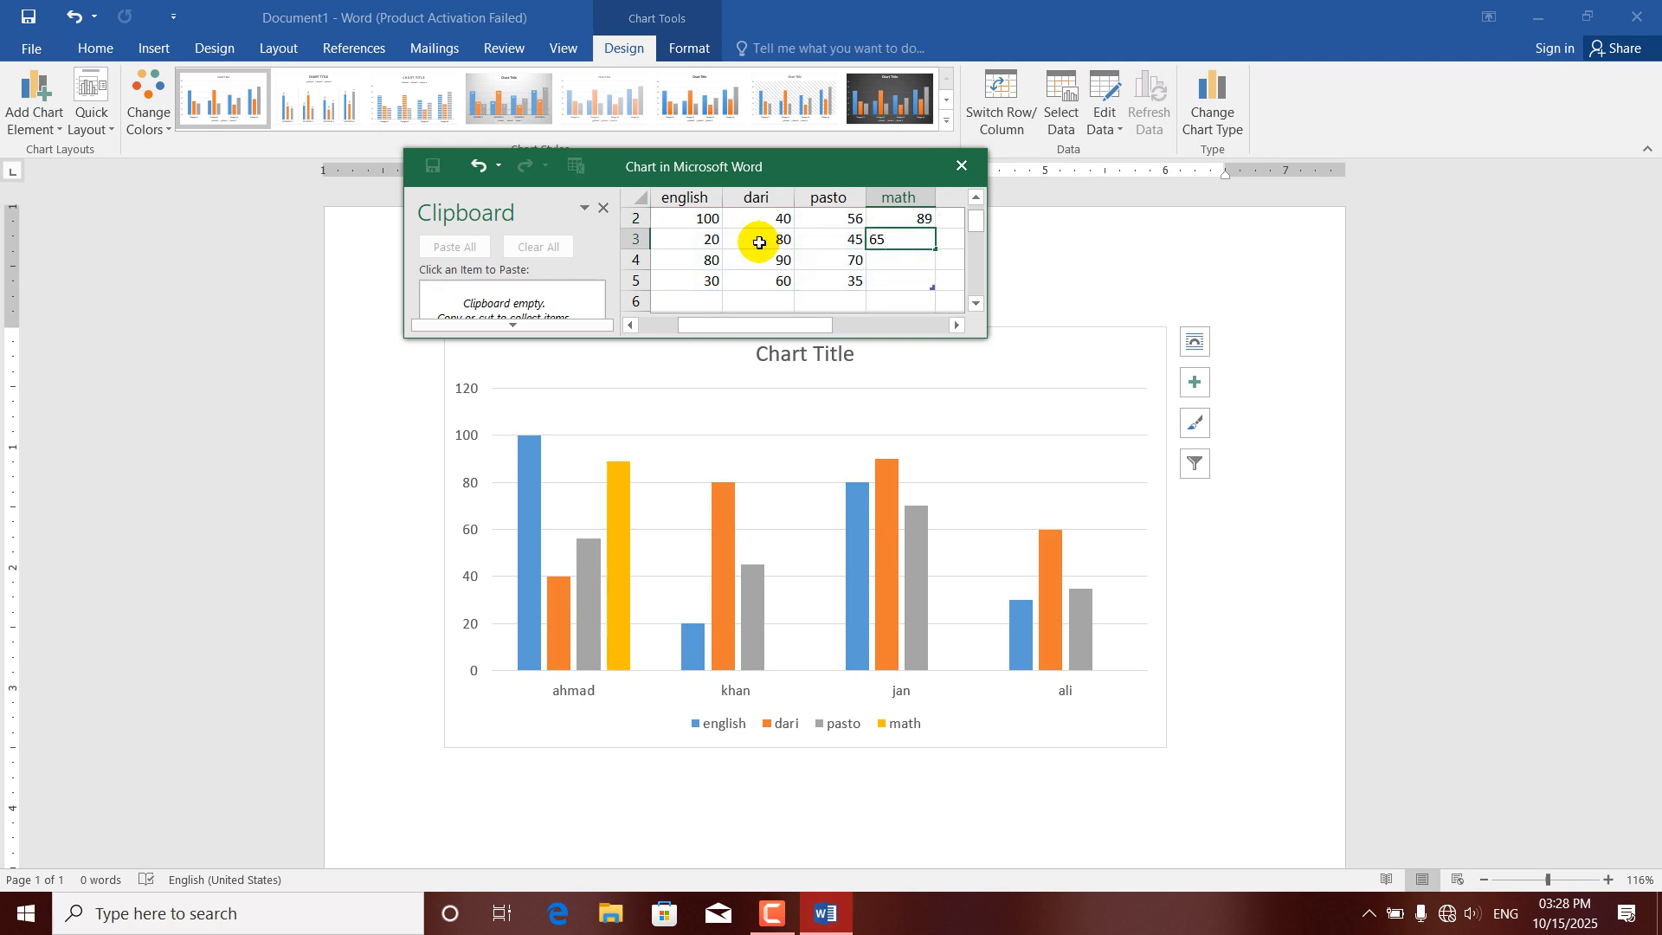
pyautogui.press('Return')
pyautogui.write('45')
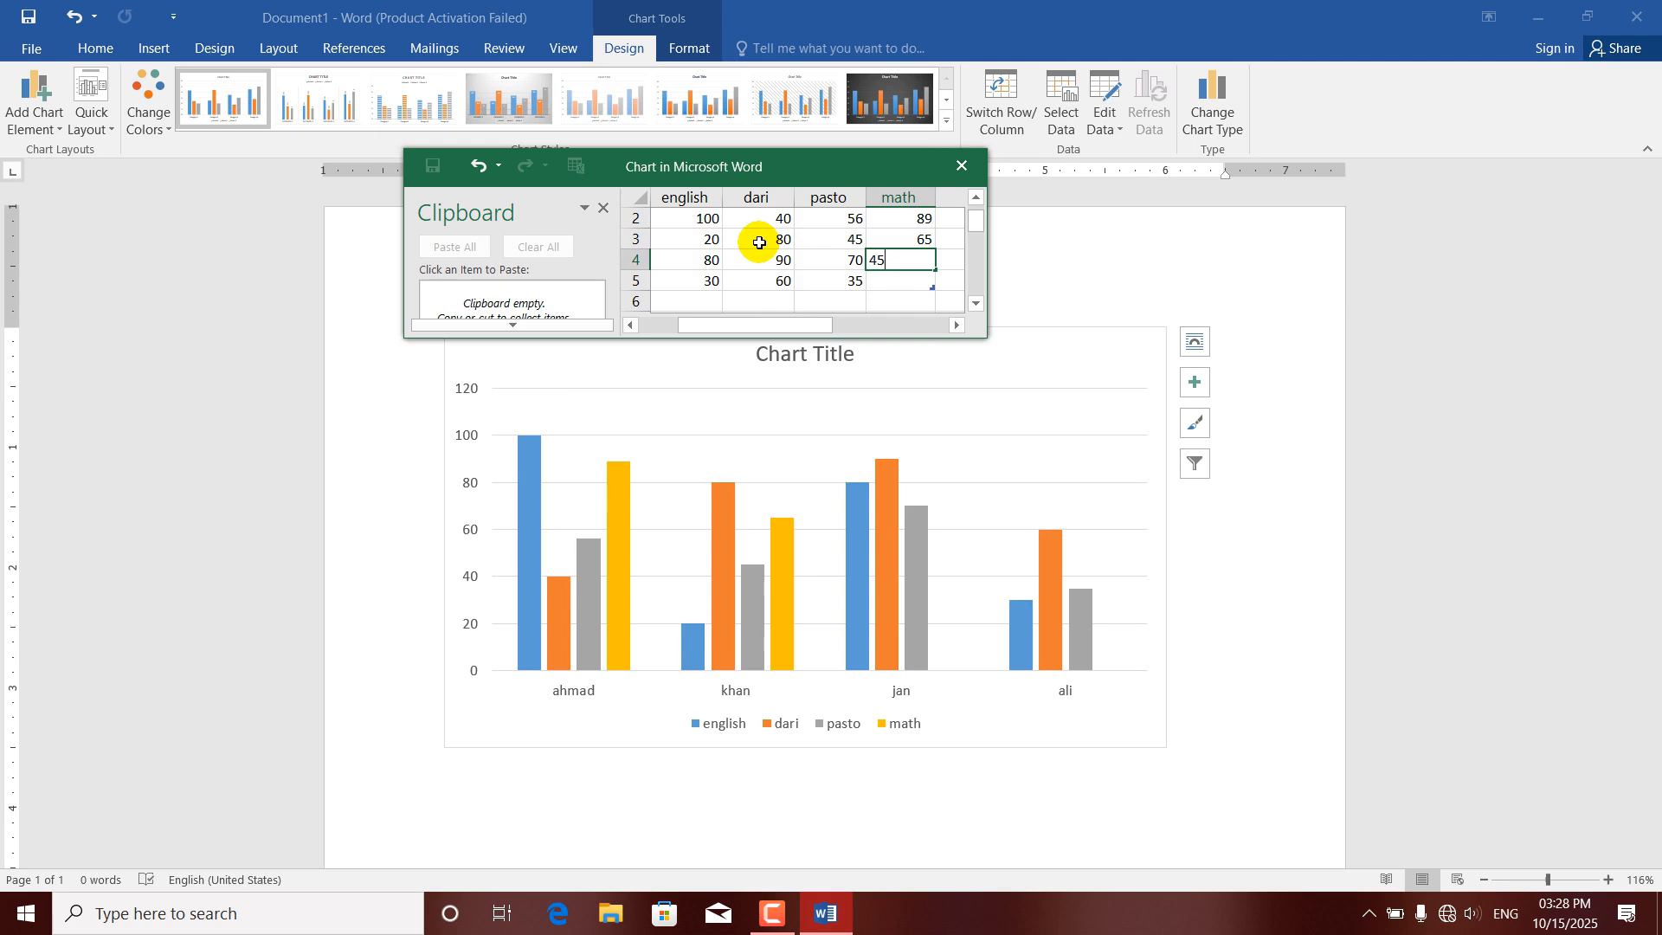
pyautogui.press('Return')
pyautogui.write('64')
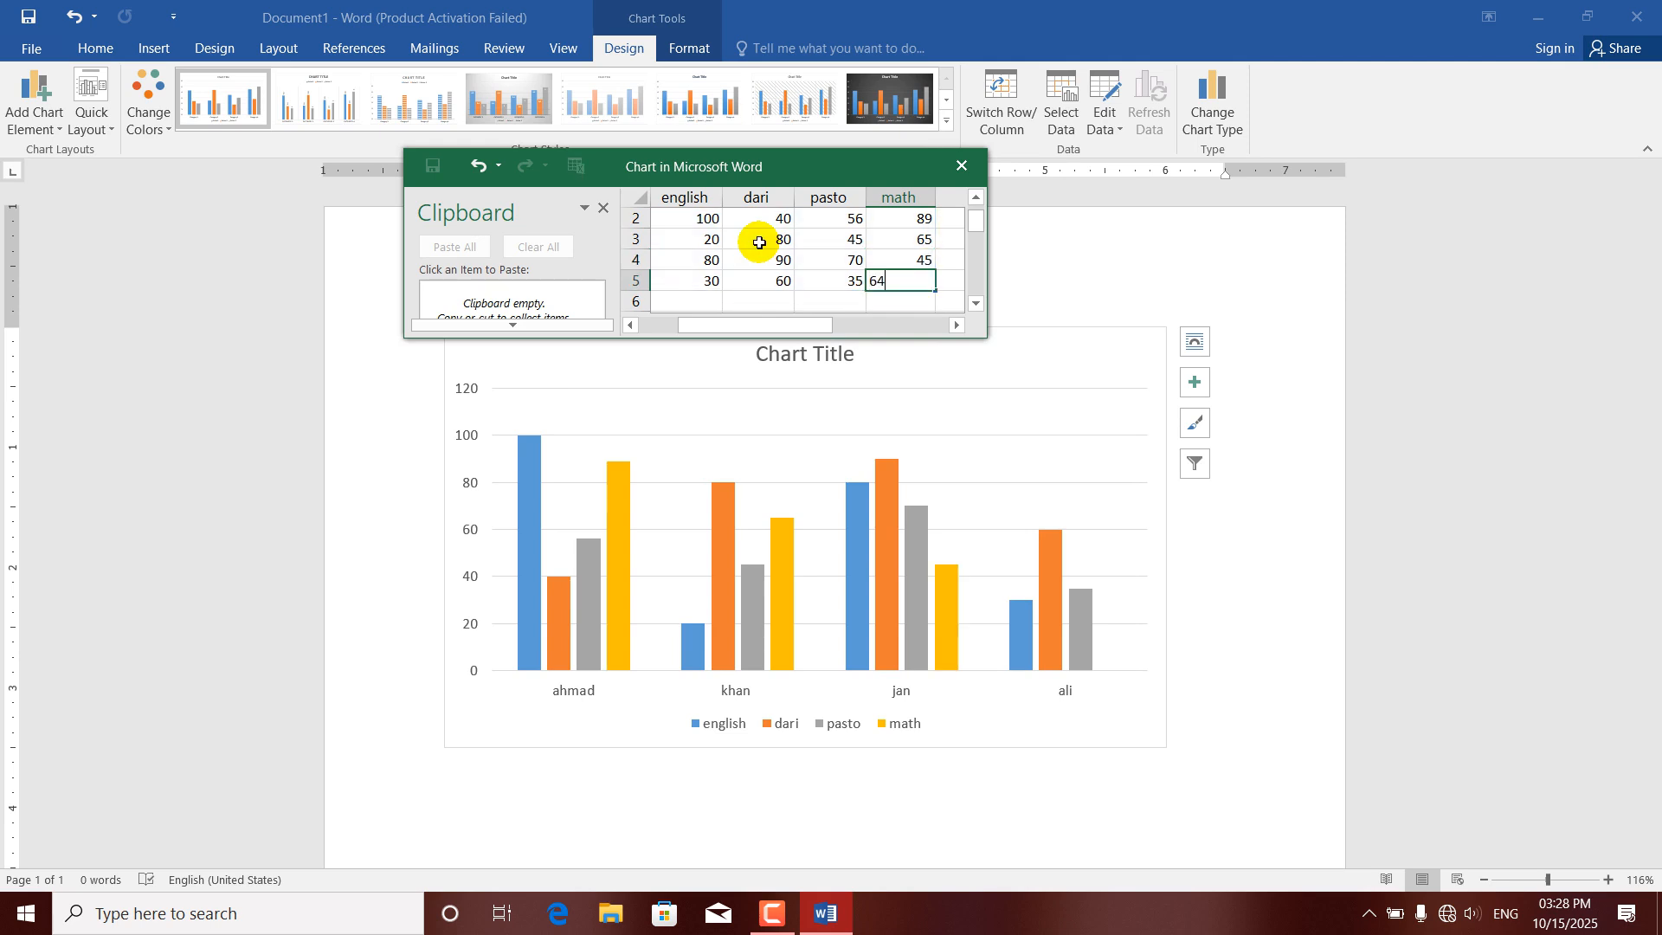
pyautogui.press('Return')
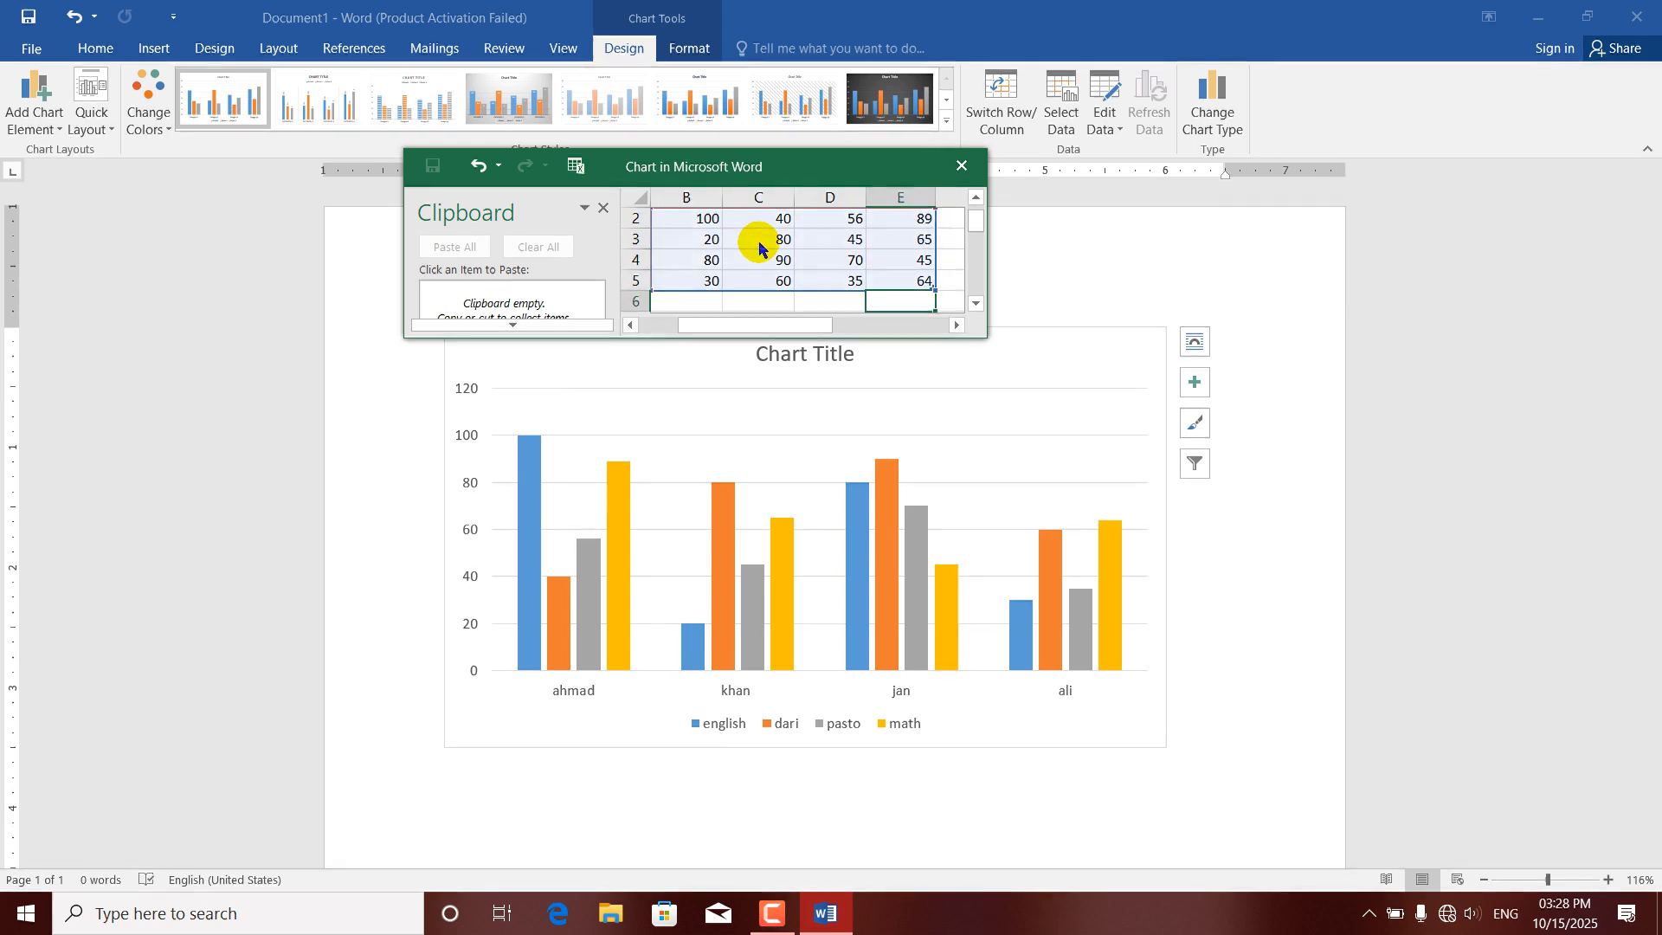
pyautogui.click(956, 175)
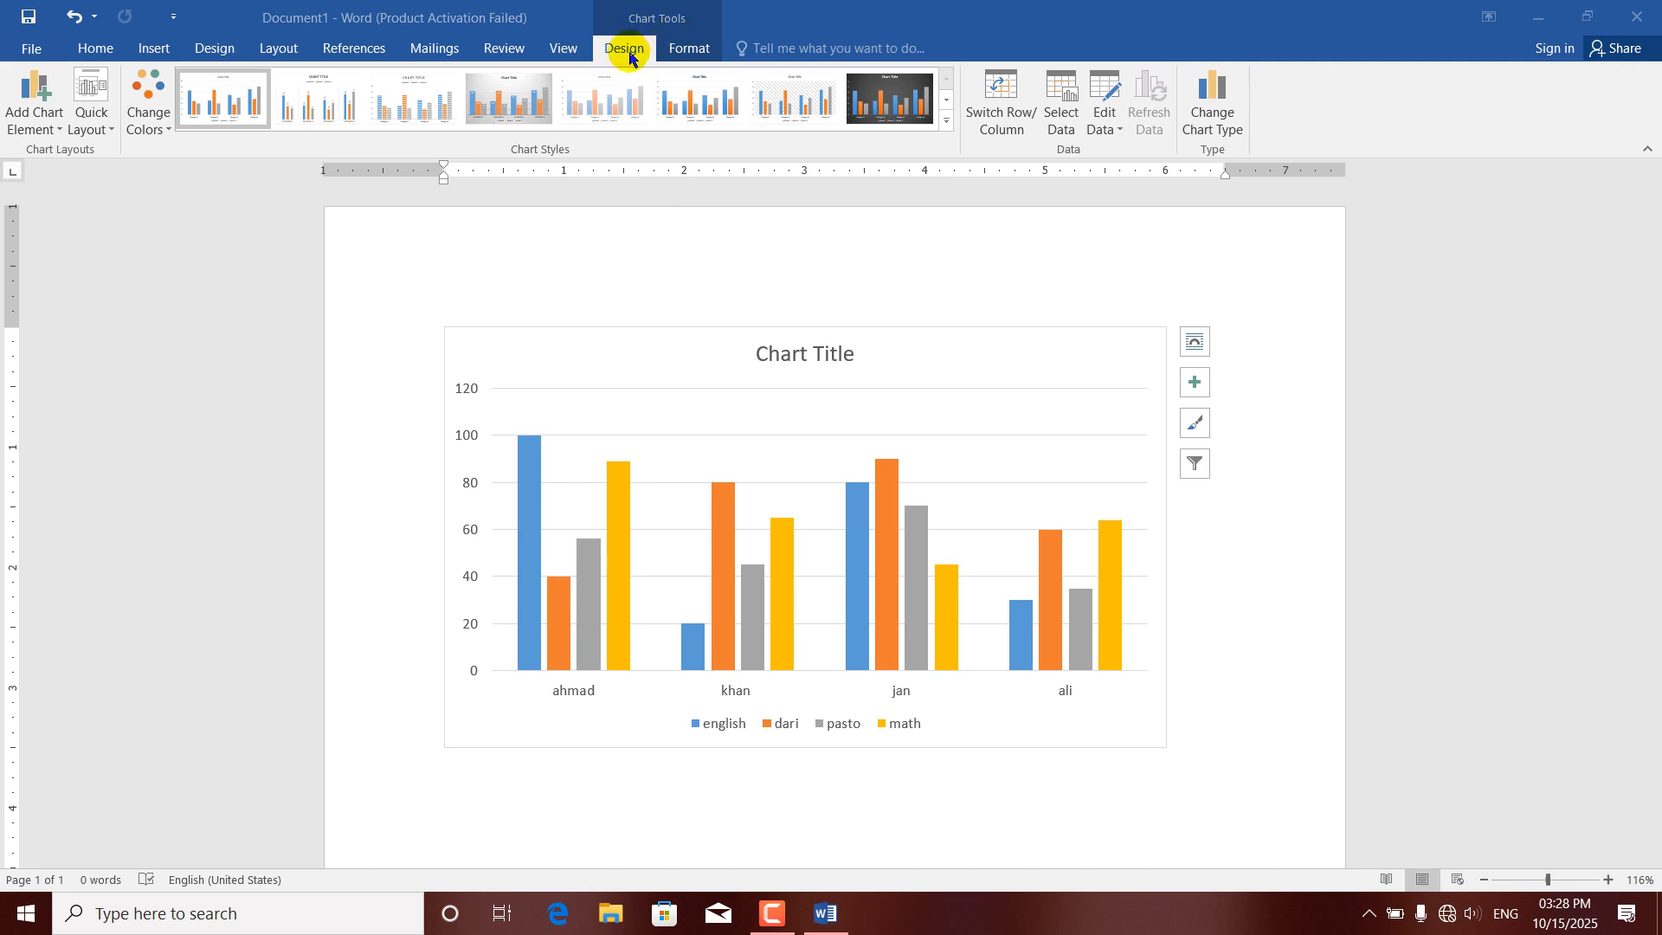
pyautogui.click(685, 52)
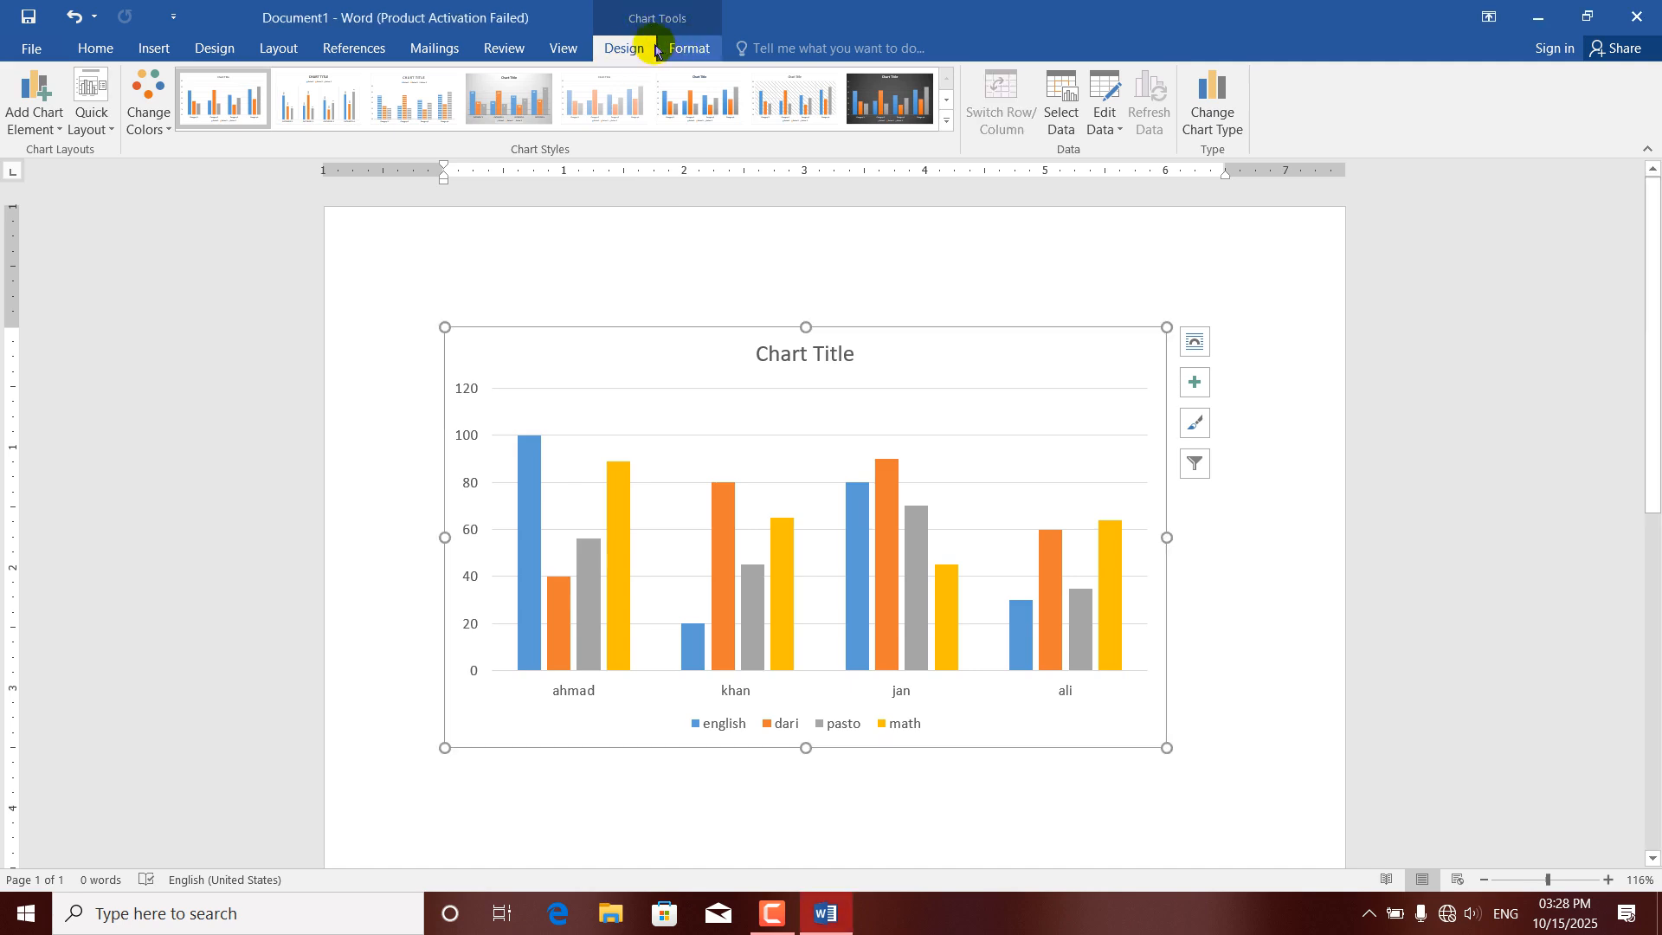
pyautogui.click(677, 51)
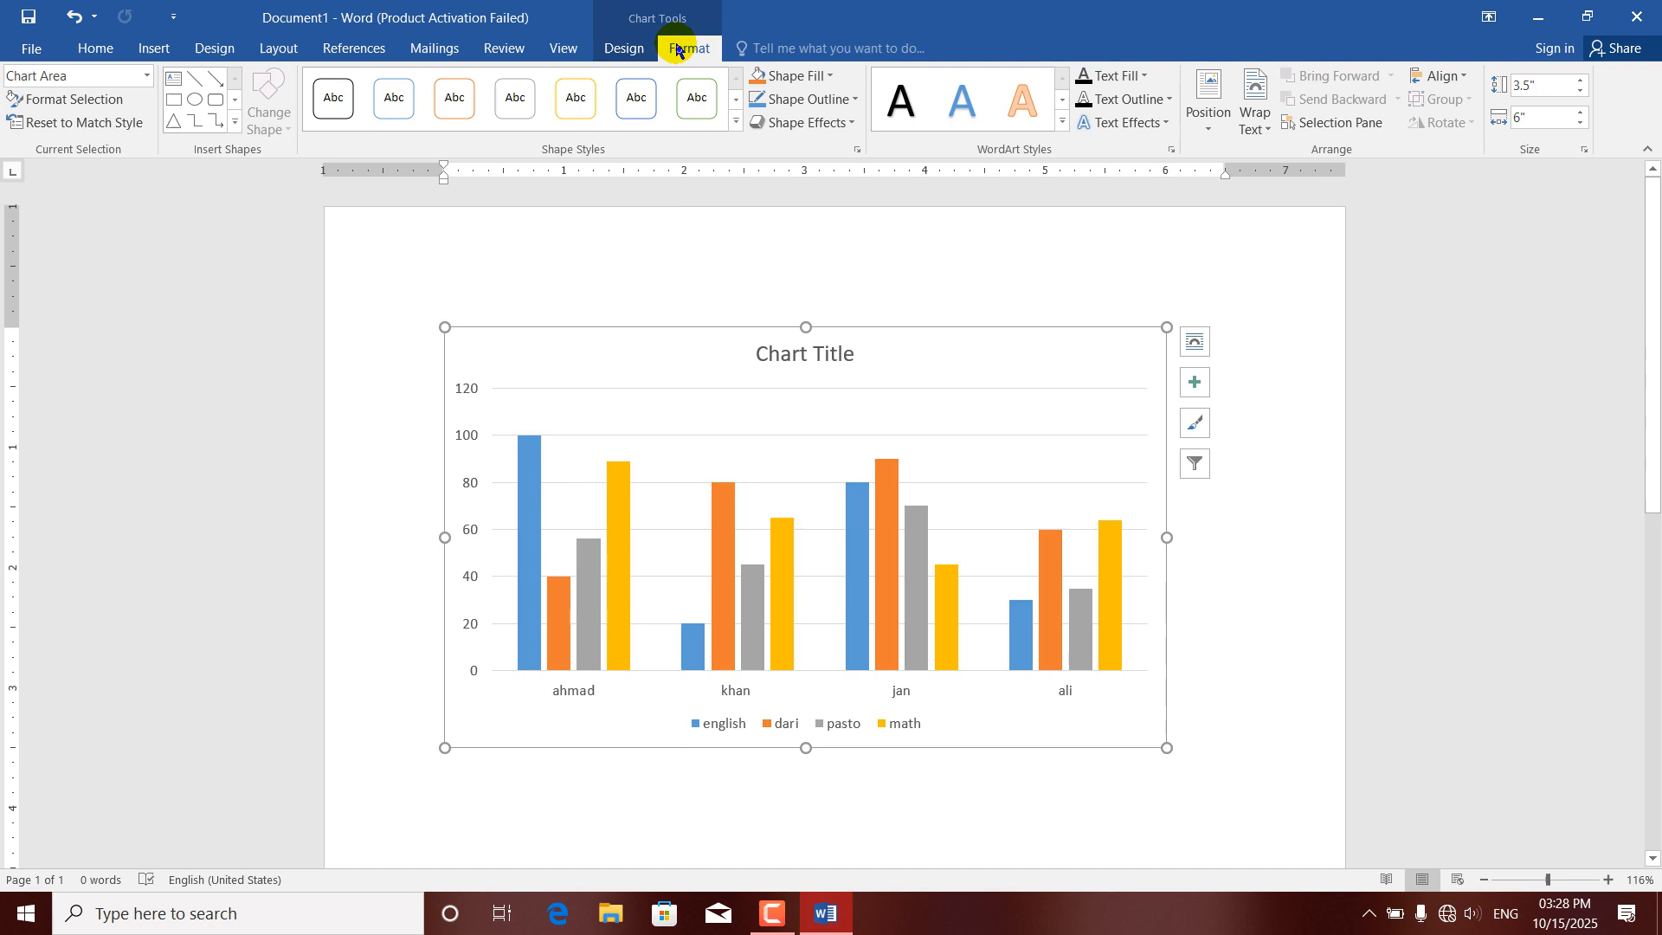
pyautogui.click(634, 50)
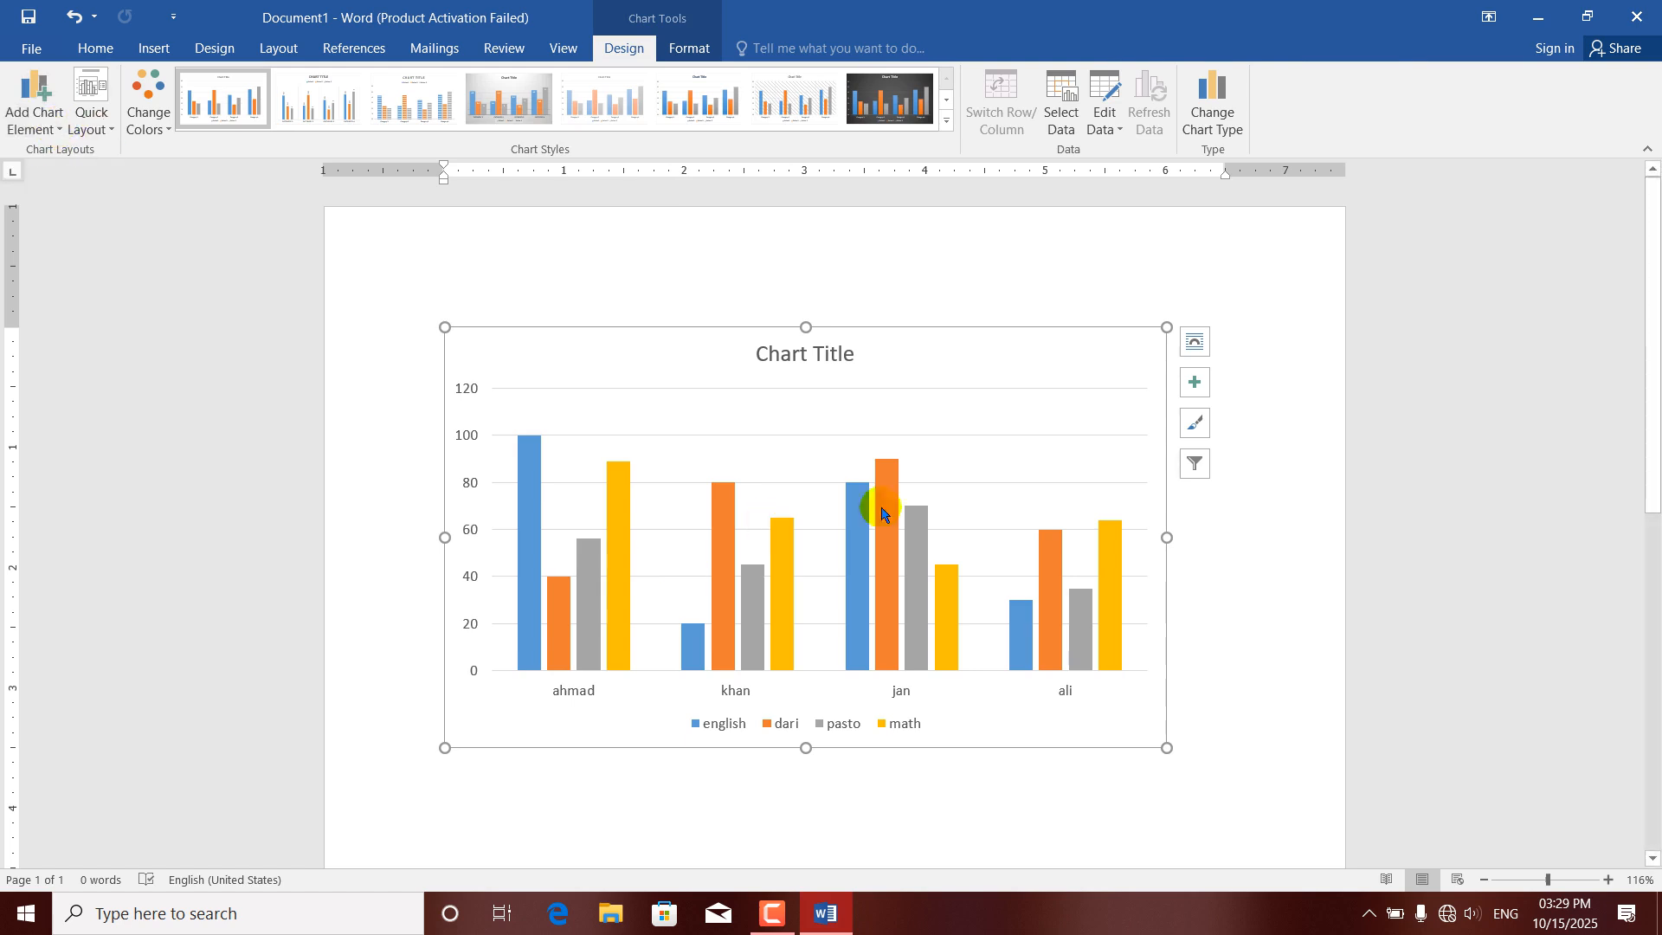
pyautogui.moveTo(796, 577)
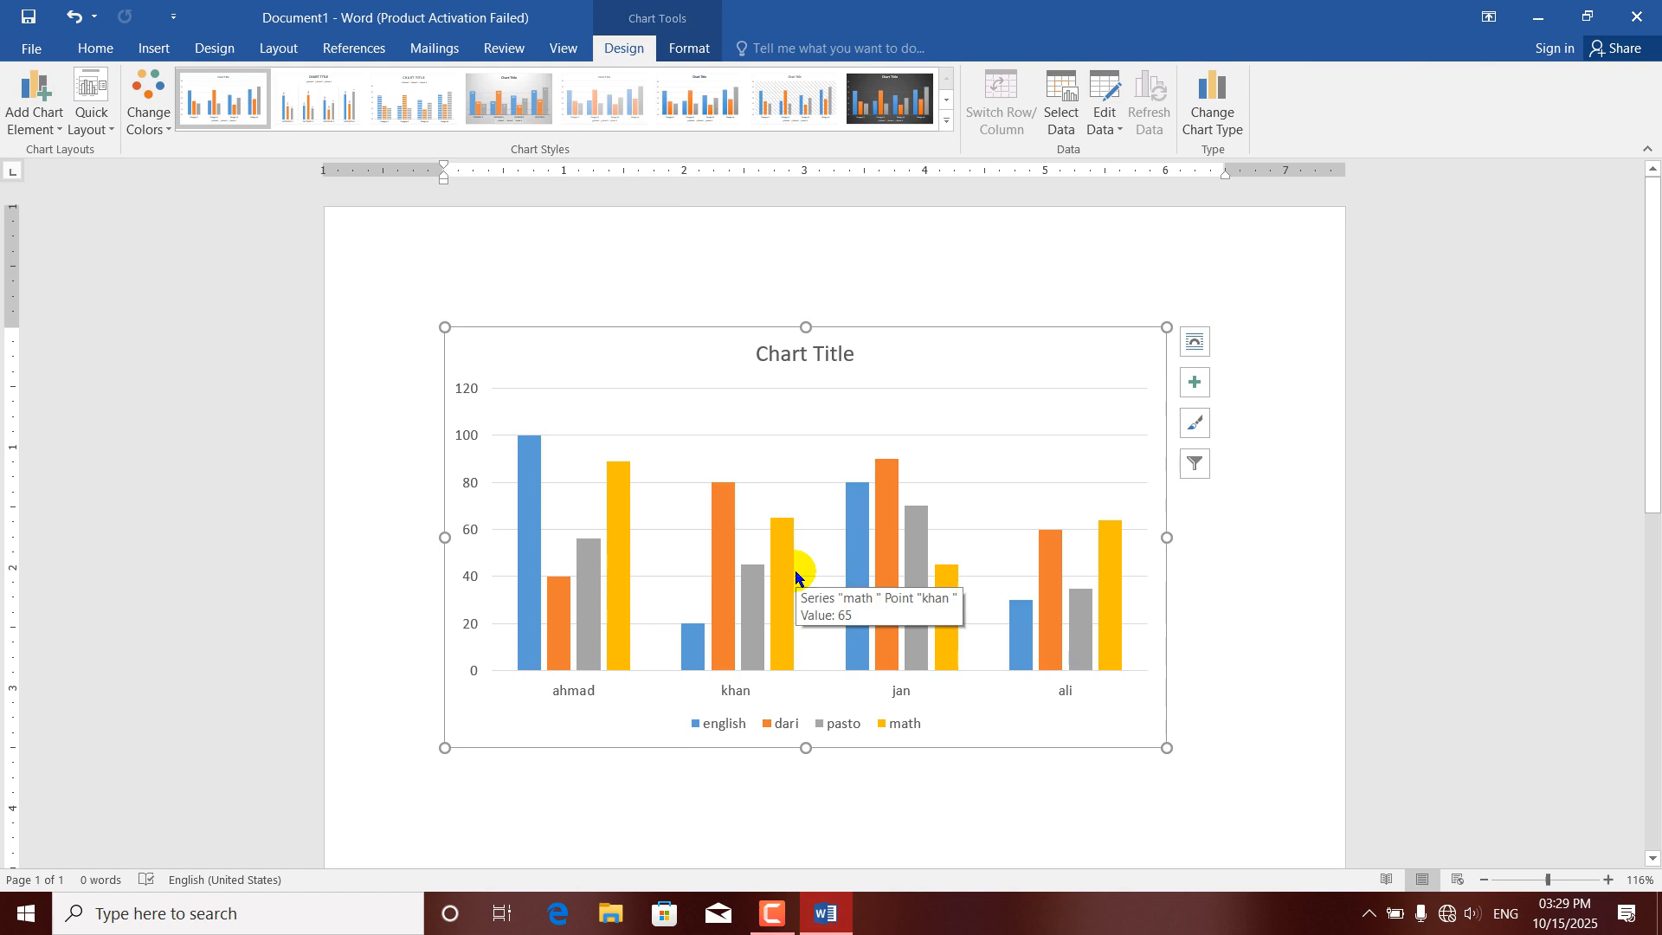
# Hide the chart's primary horizontal and primary vertical axes.
pyautogui.click(50, 128)
pyautogui.moveTo(71, 161)
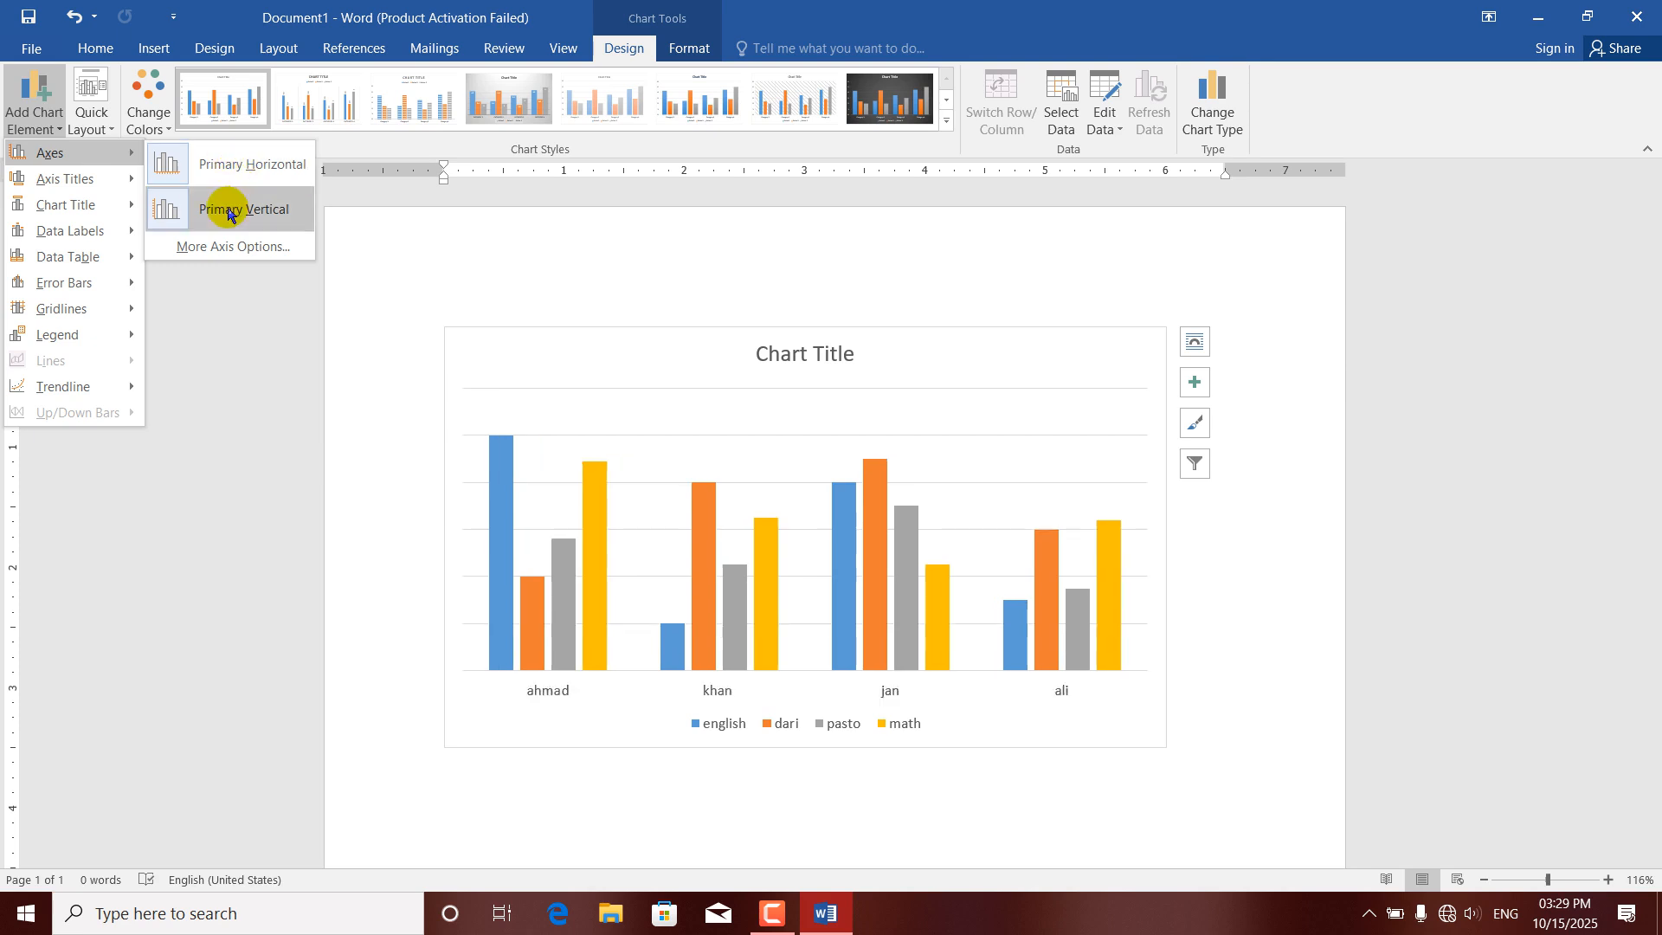
pyautogui.click(169, 163)
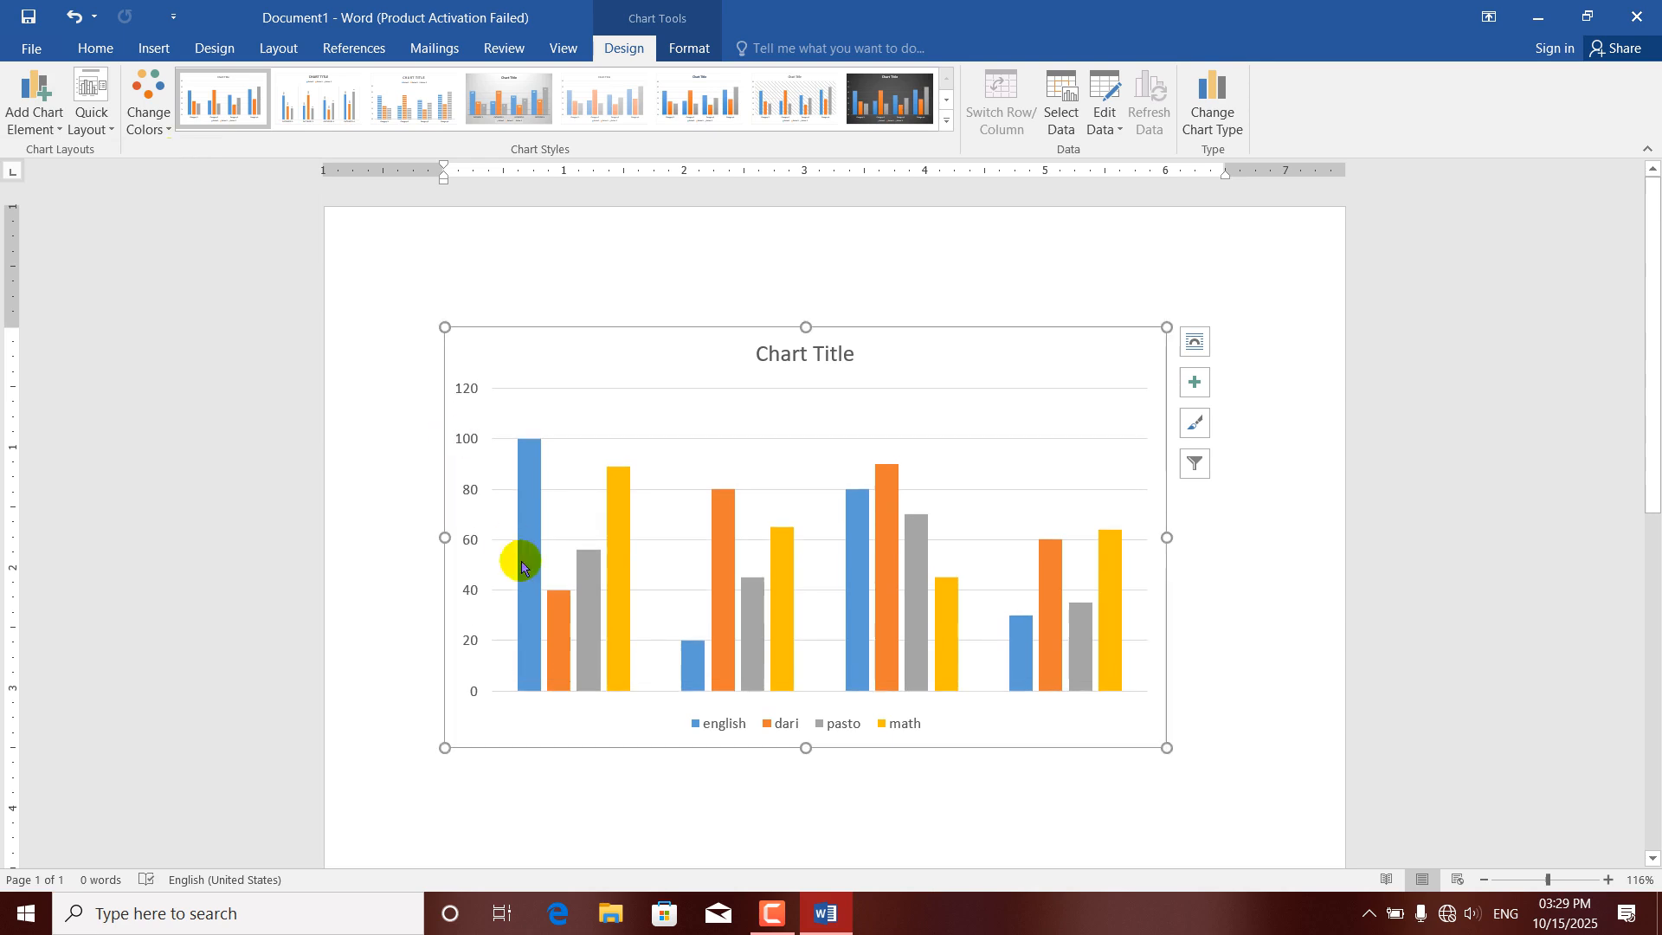
pyautogui.click(64, 130)
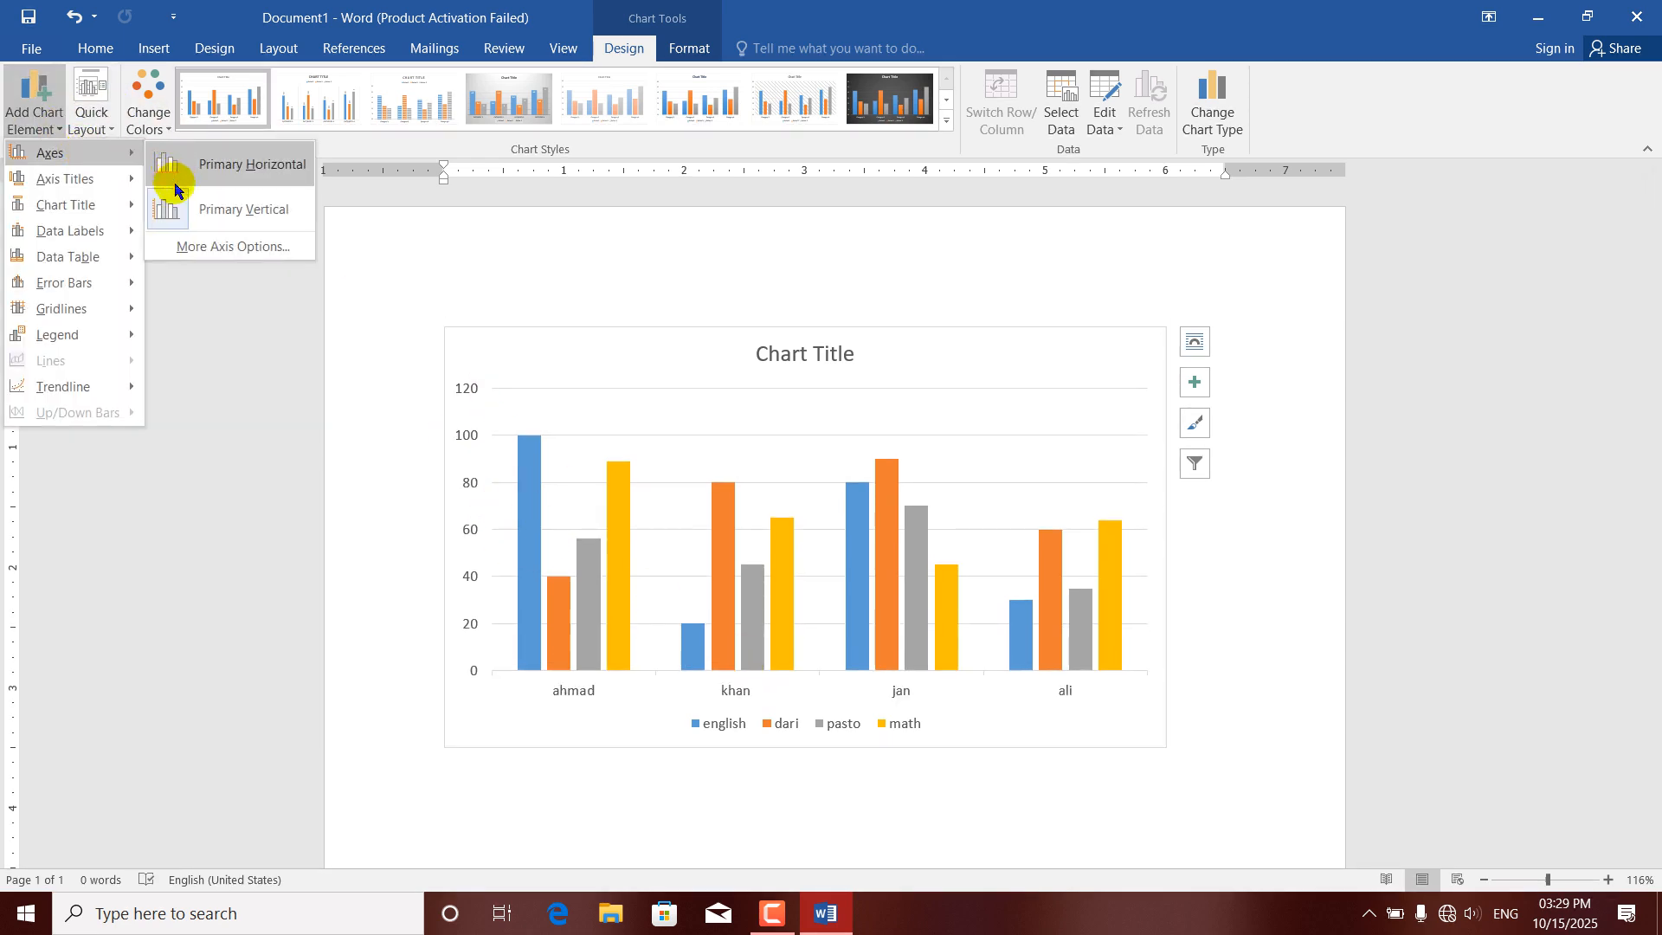
pyautogui.click(173, 208)
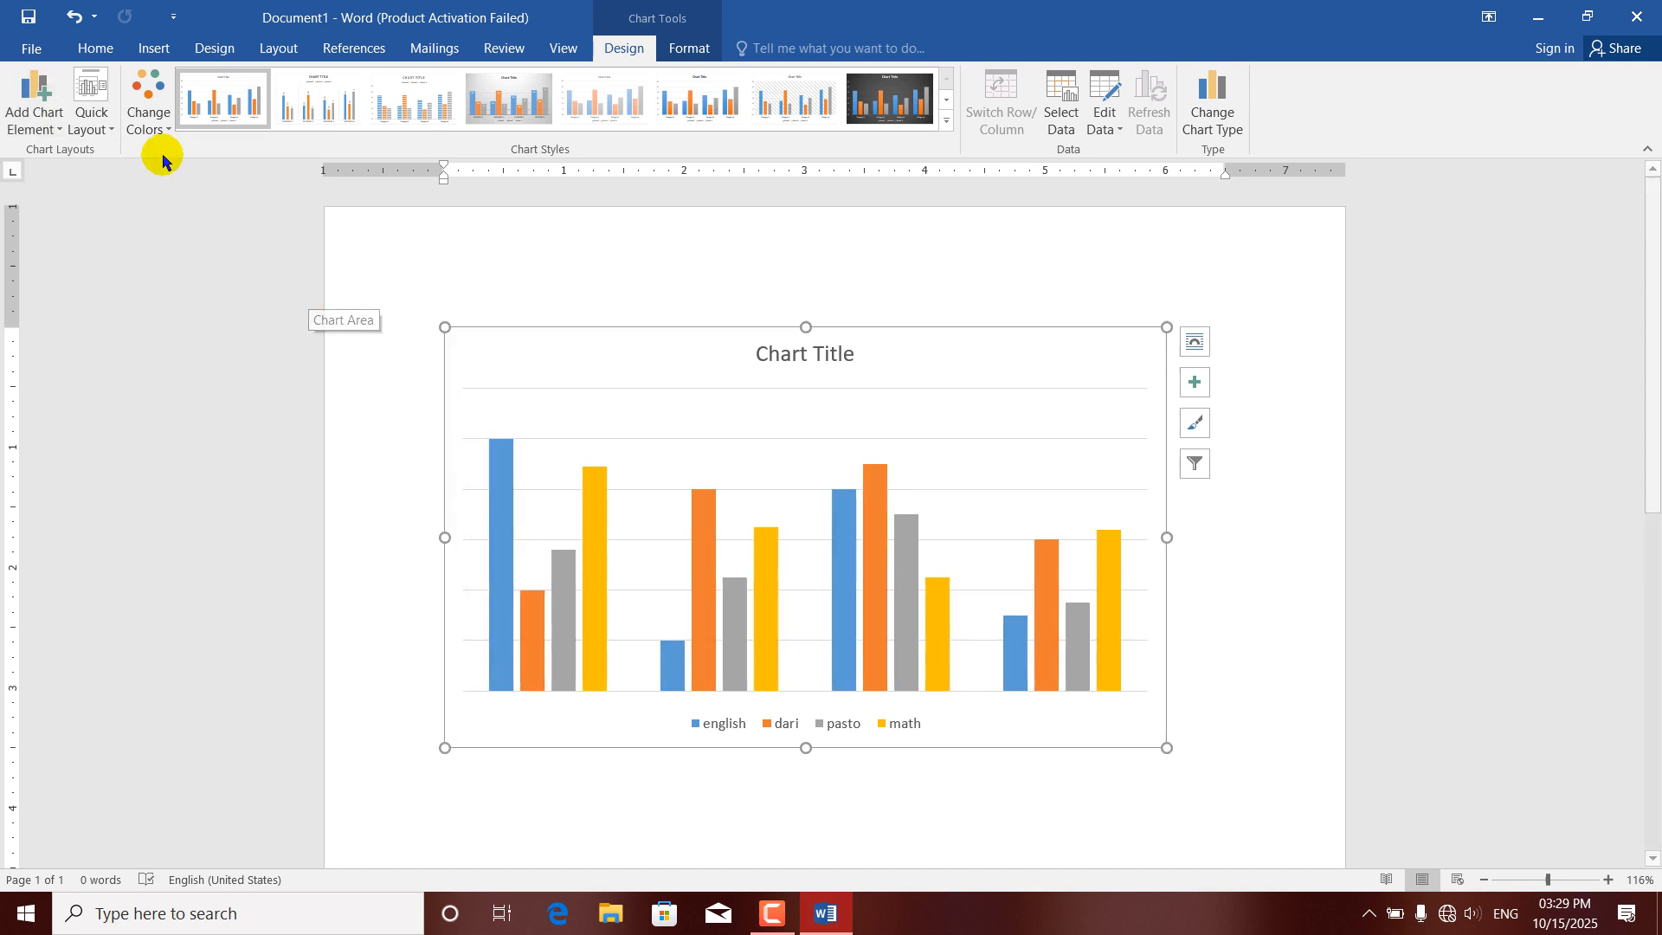
# Show the chart's primary horizontal and primary vertical axes again.
pyautogui.click(52, 121)
pyautogui.moveTo(113, 162)
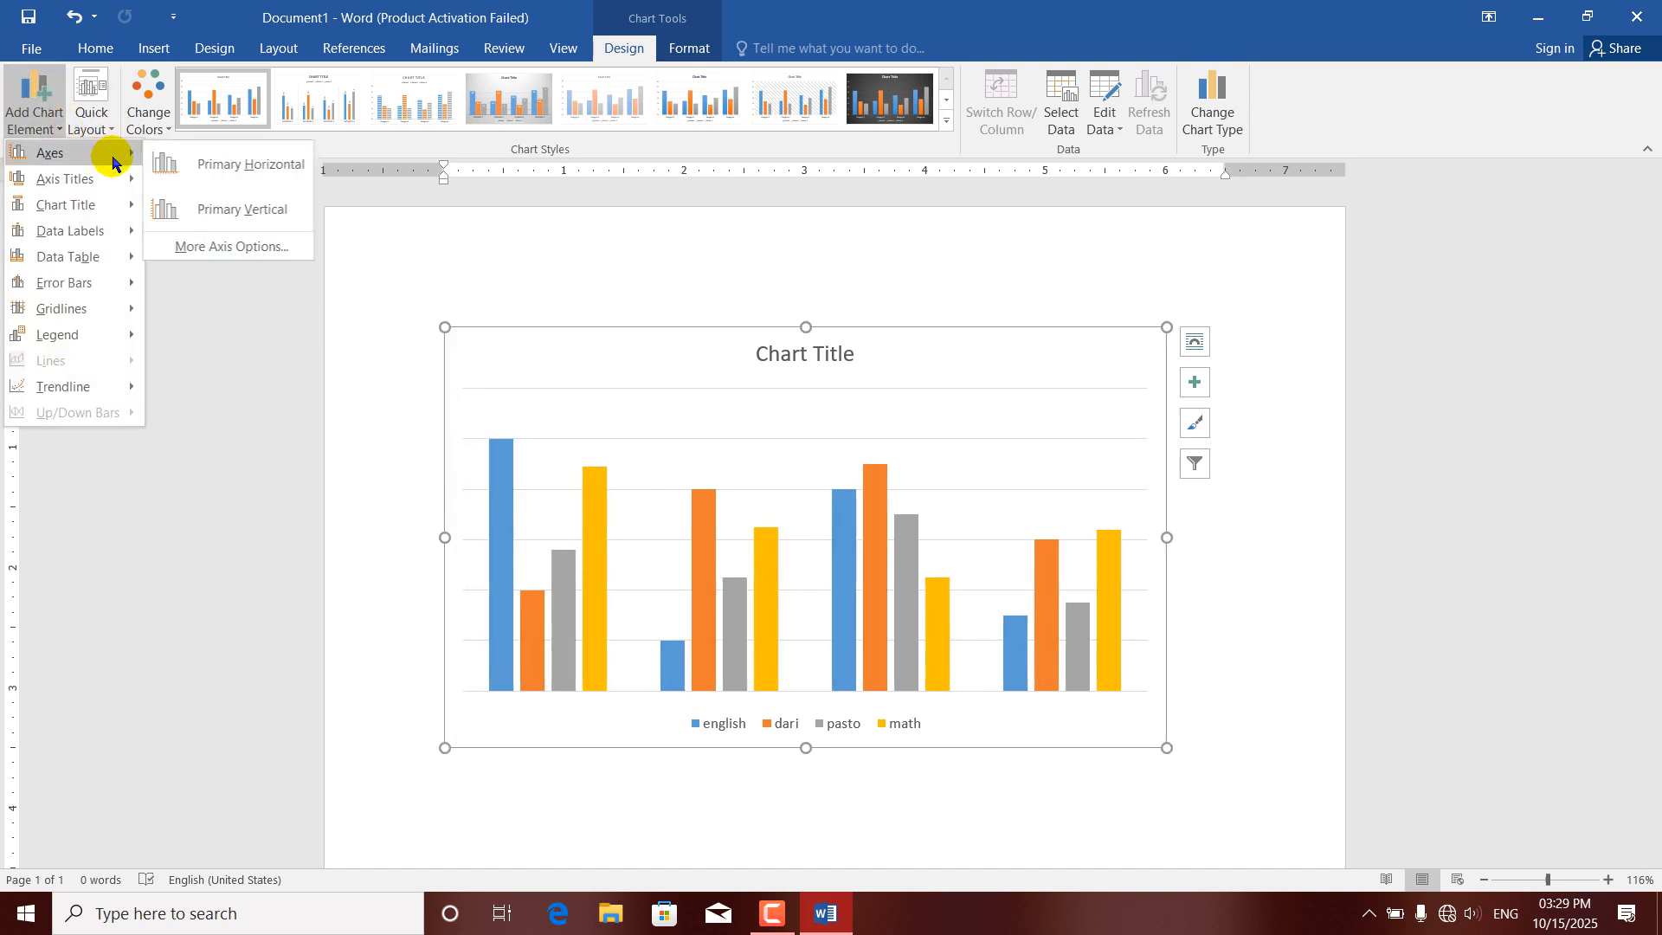
pyautogui.click(190, 163)
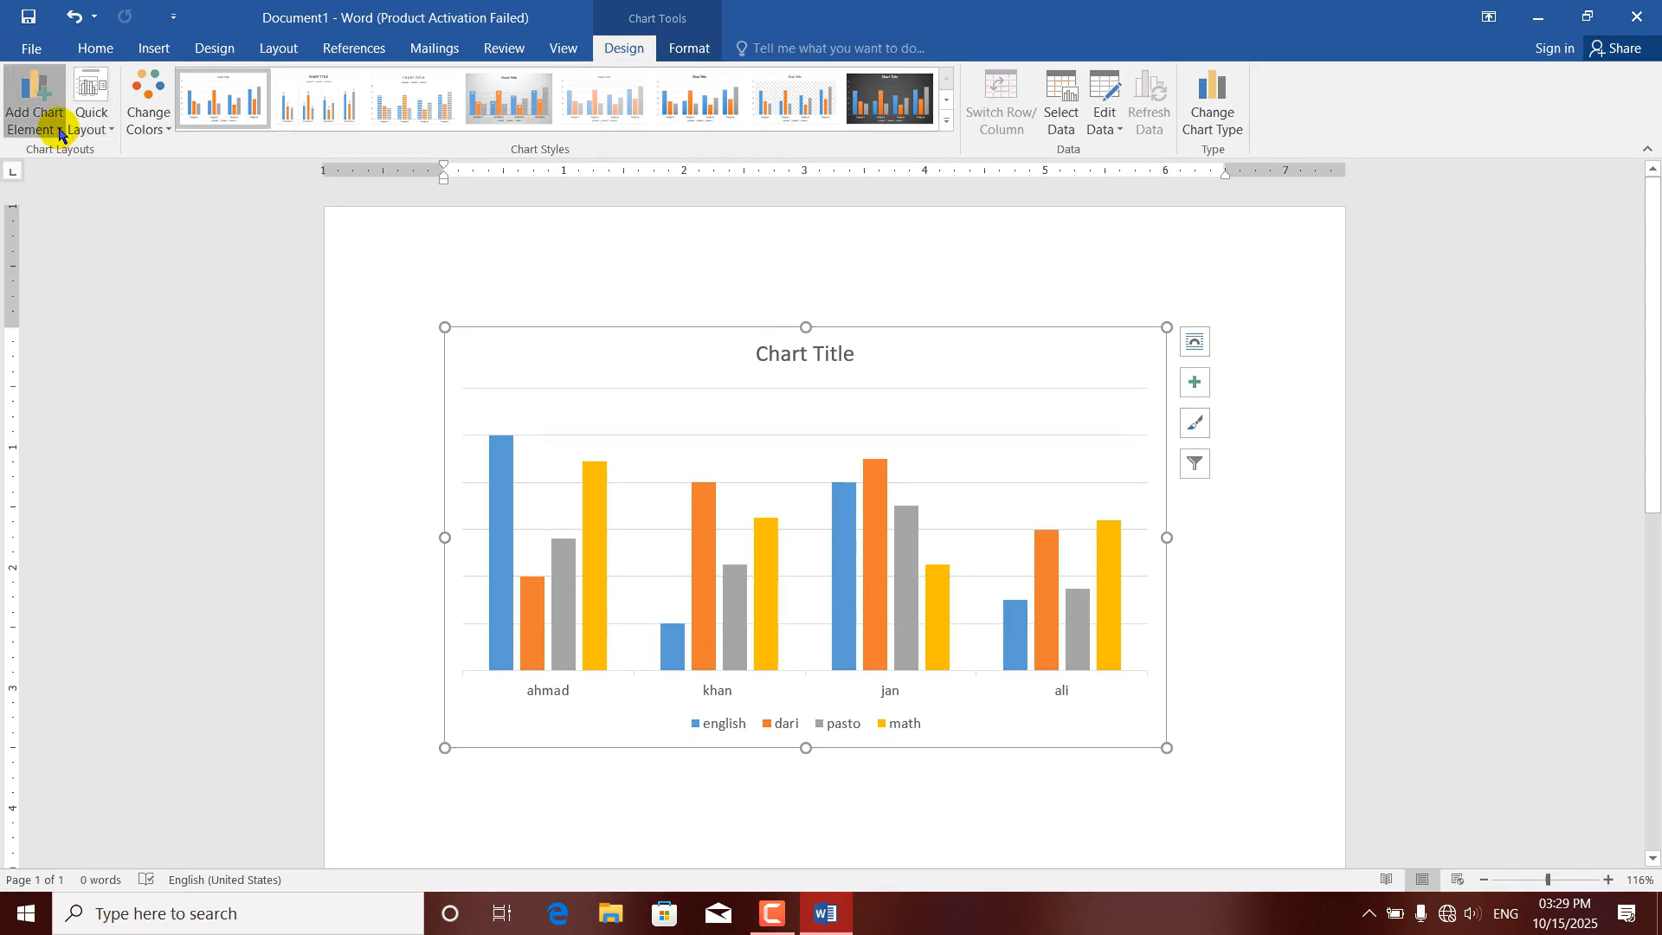
pyautogui.click(59, 130)
pyautogui.moveTo(130, 153)
pyautogui.click(190, 211)
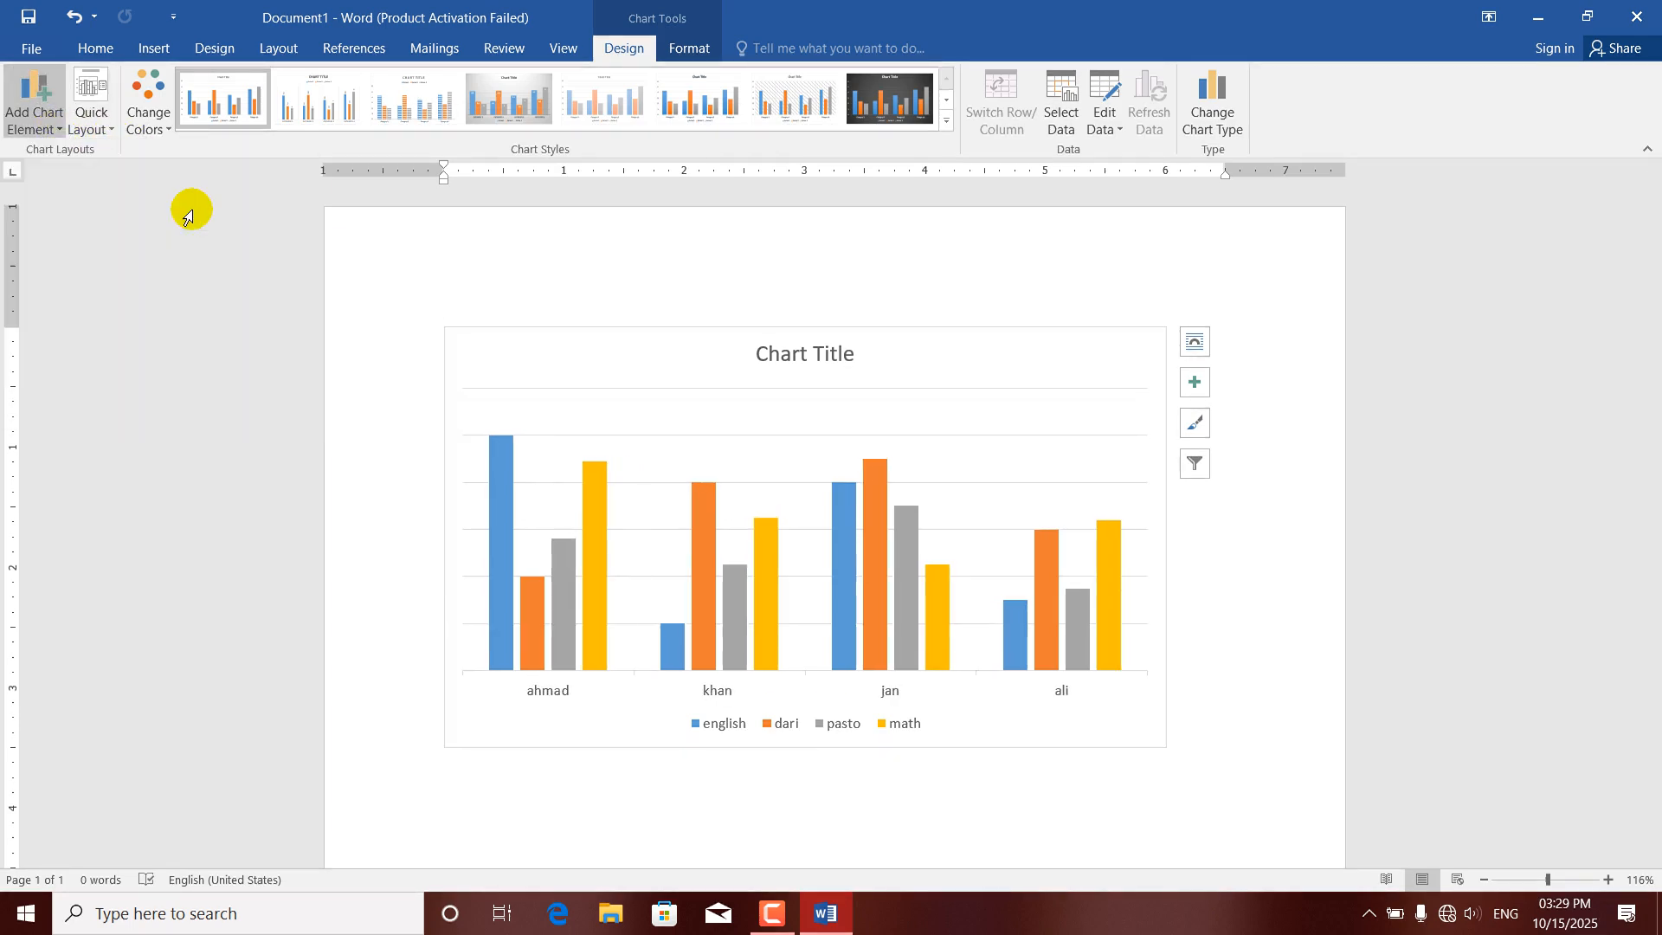
# Add a primary horizontal axis title to the chart and set its text to "student chart".
pyautogui.click(59, 130)
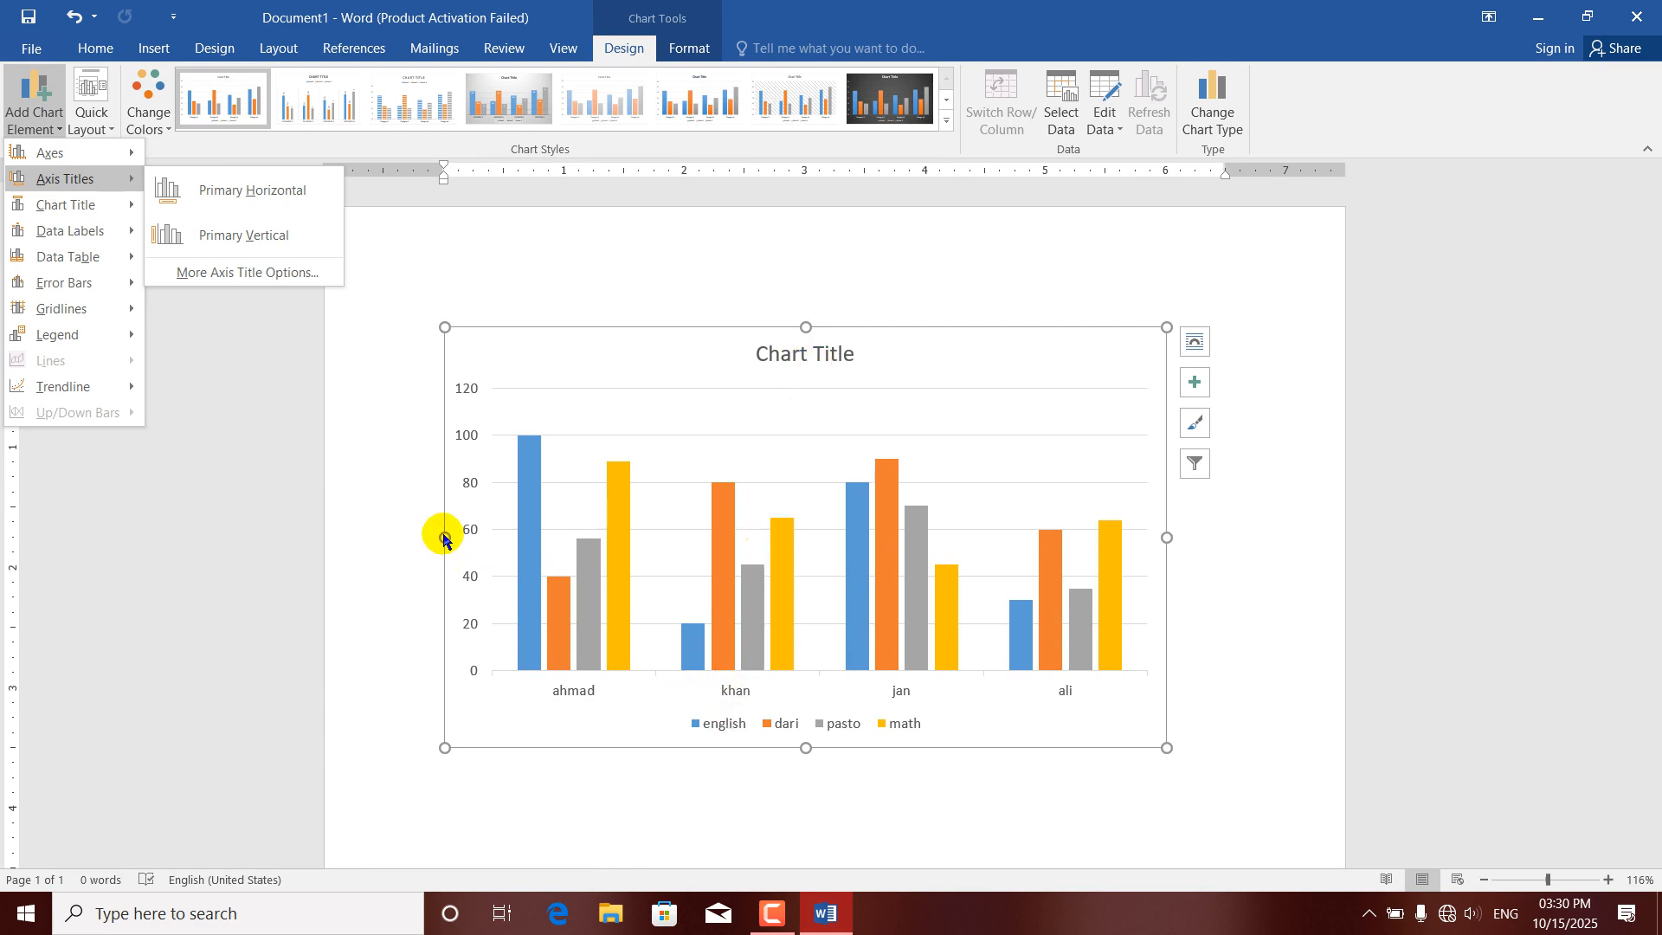
pyautogui.click(251, 190)
pyautogui.click(816, 679)
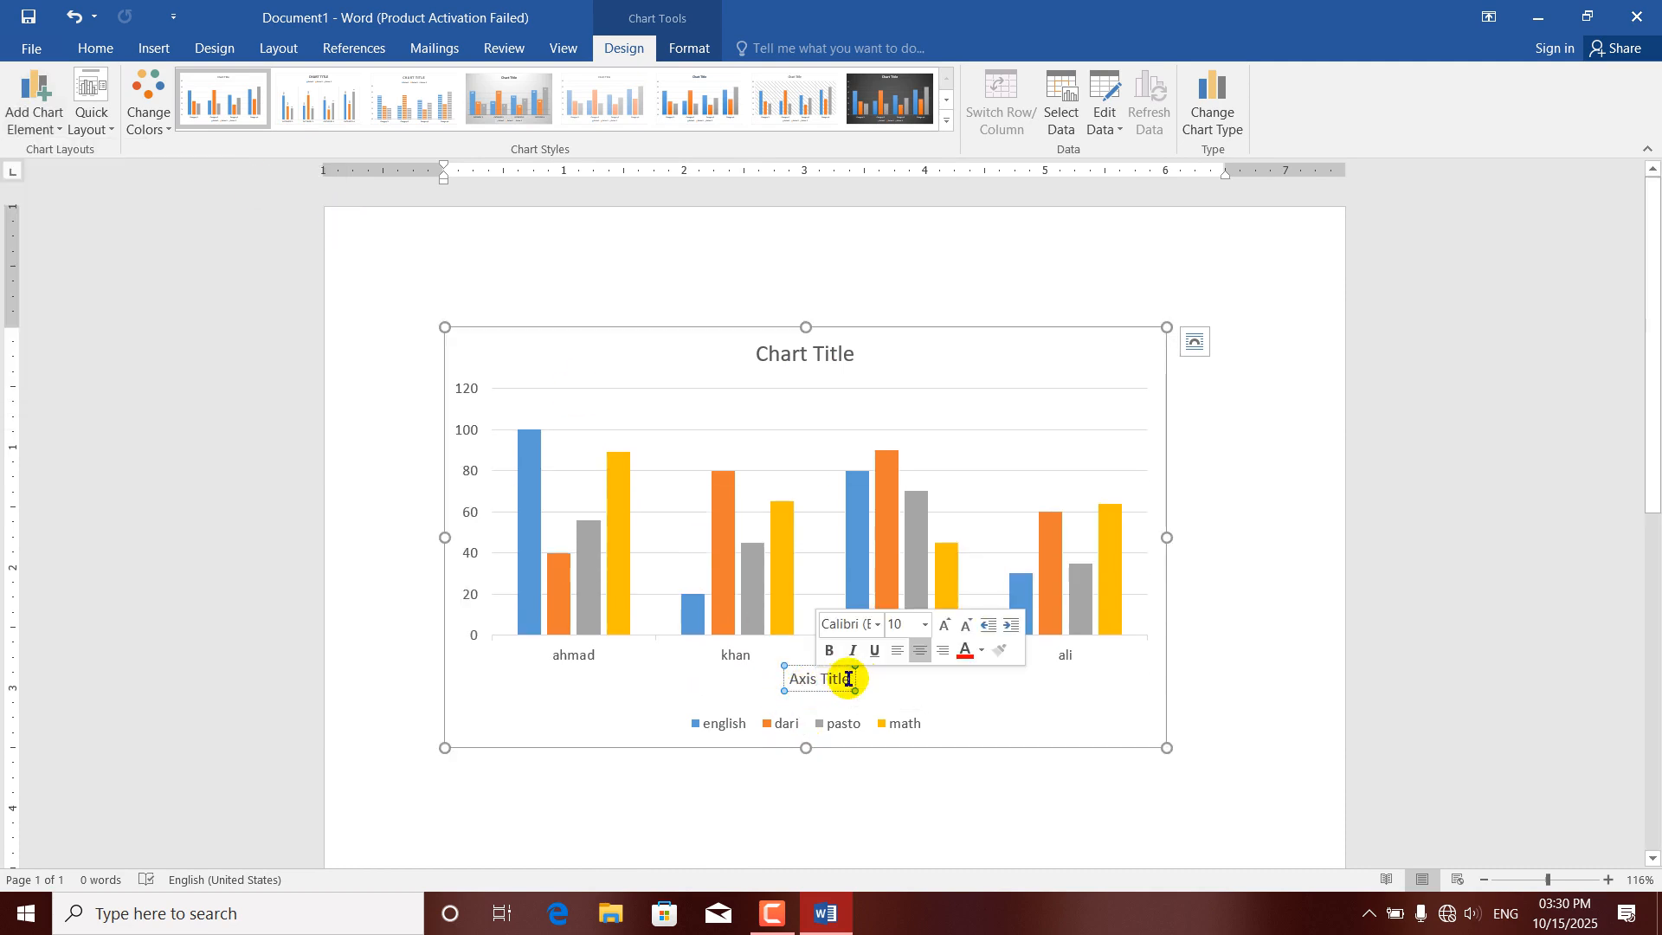
pyautogui.tripleClick(852, 681)
pyautogui.write('student')
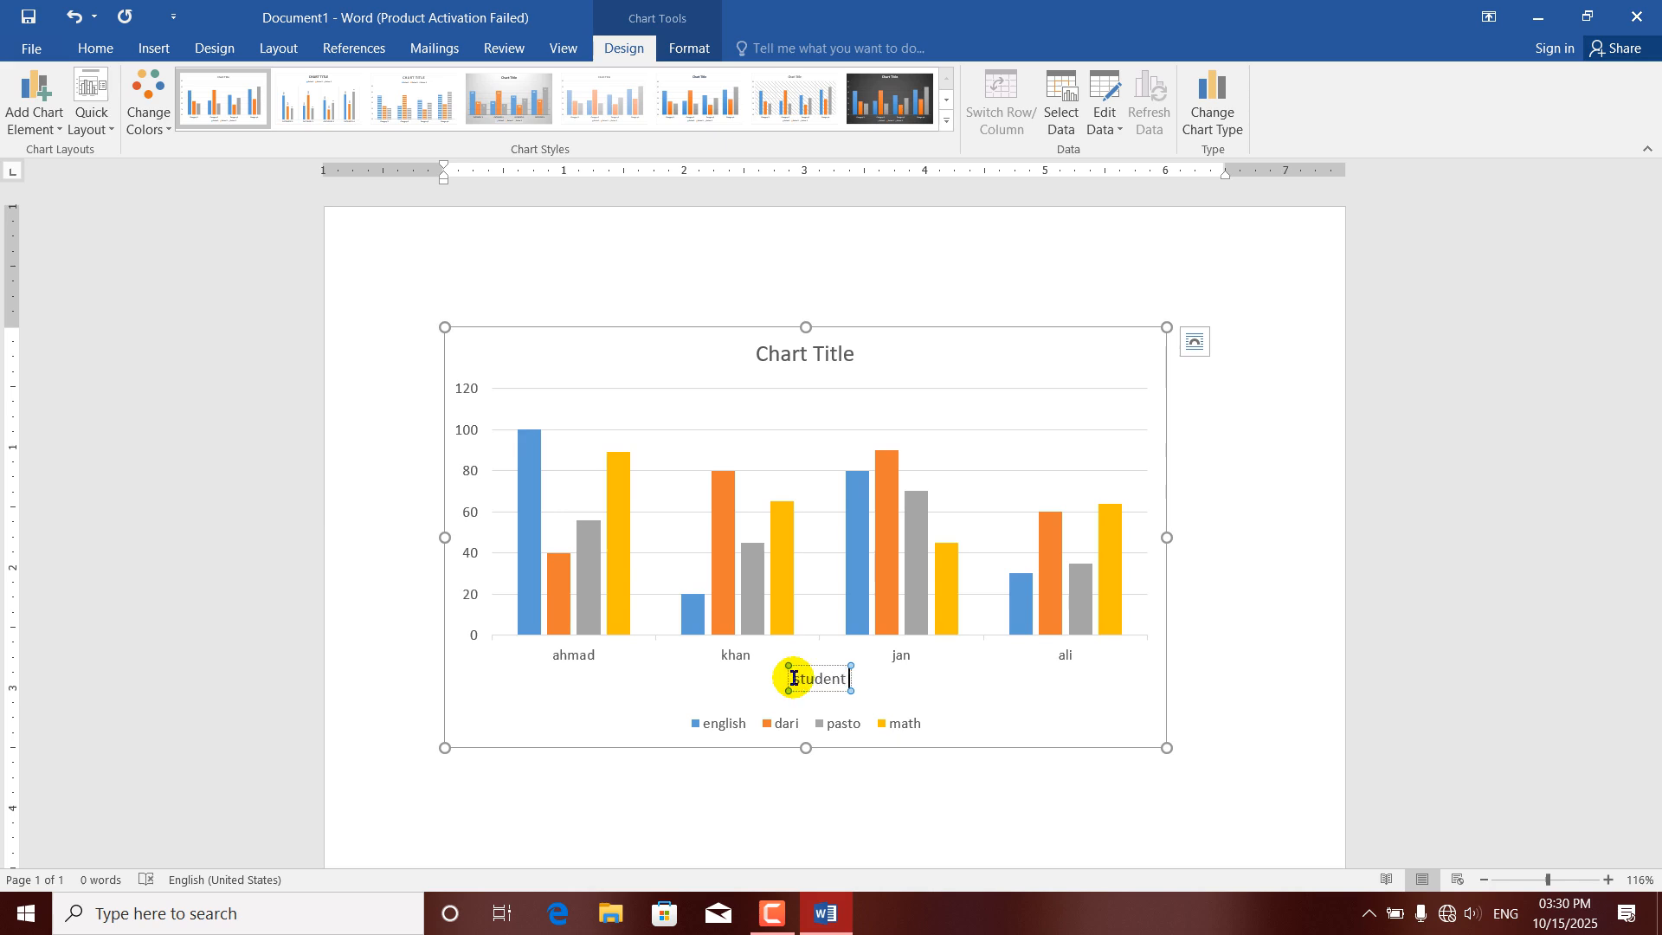
pyautogui.write(' chart')
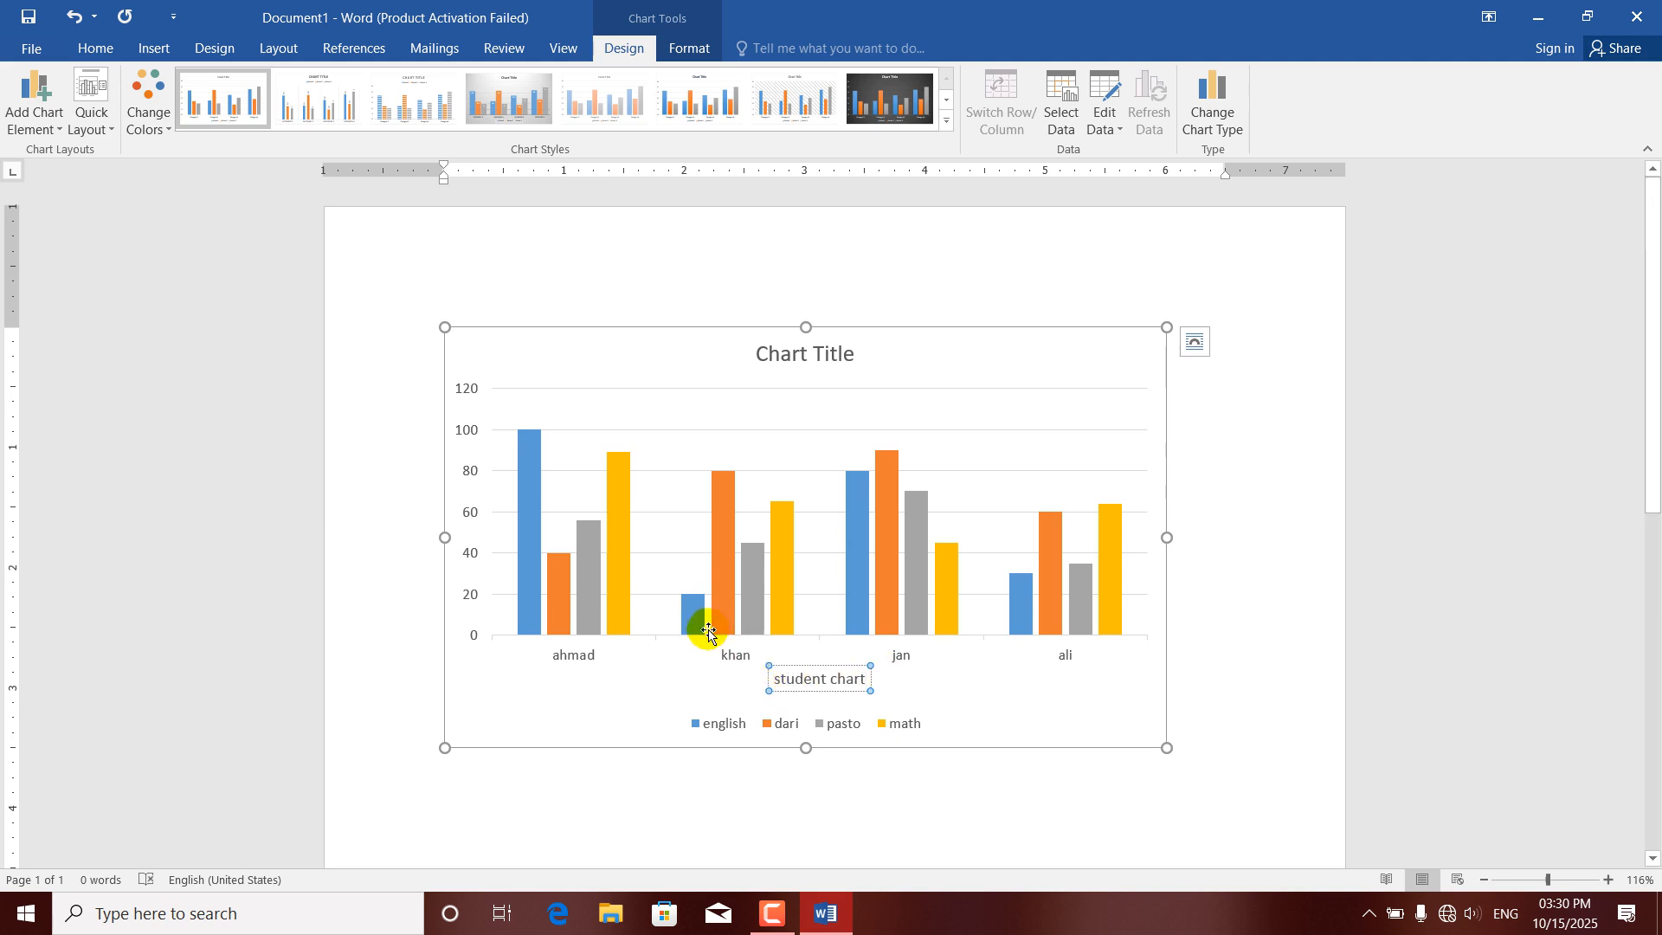
pyautogui.click(688, 684)
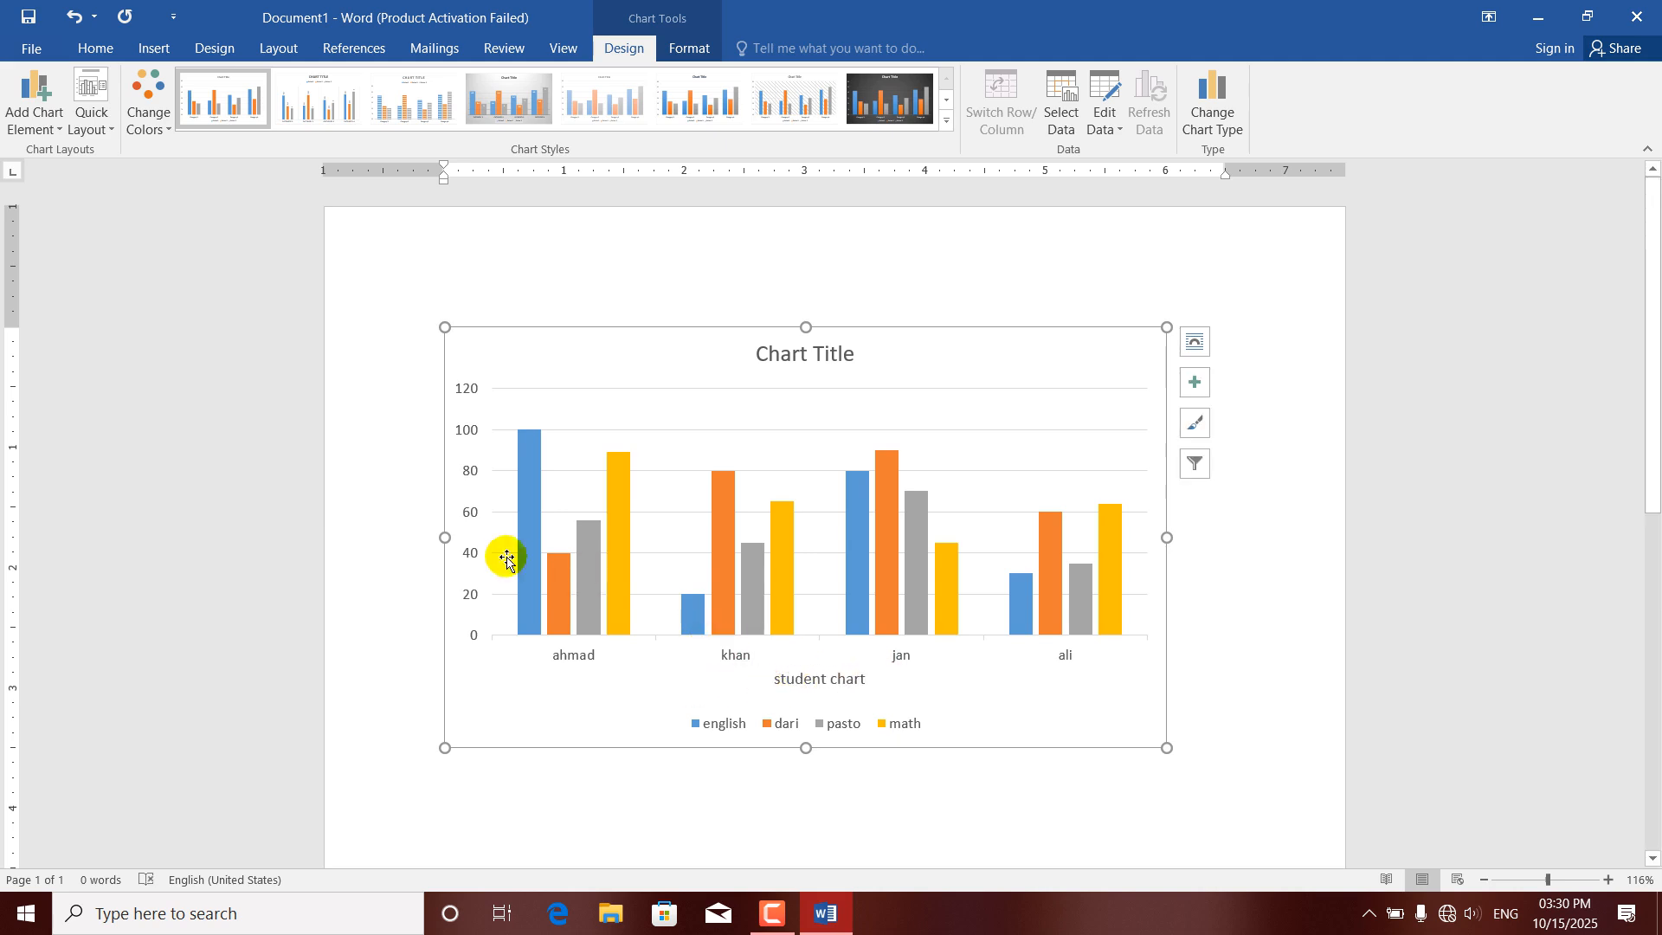
# Add a primary vertical axis title to the chart and set its text to "numbers".
pyautogui.click(39, 121)
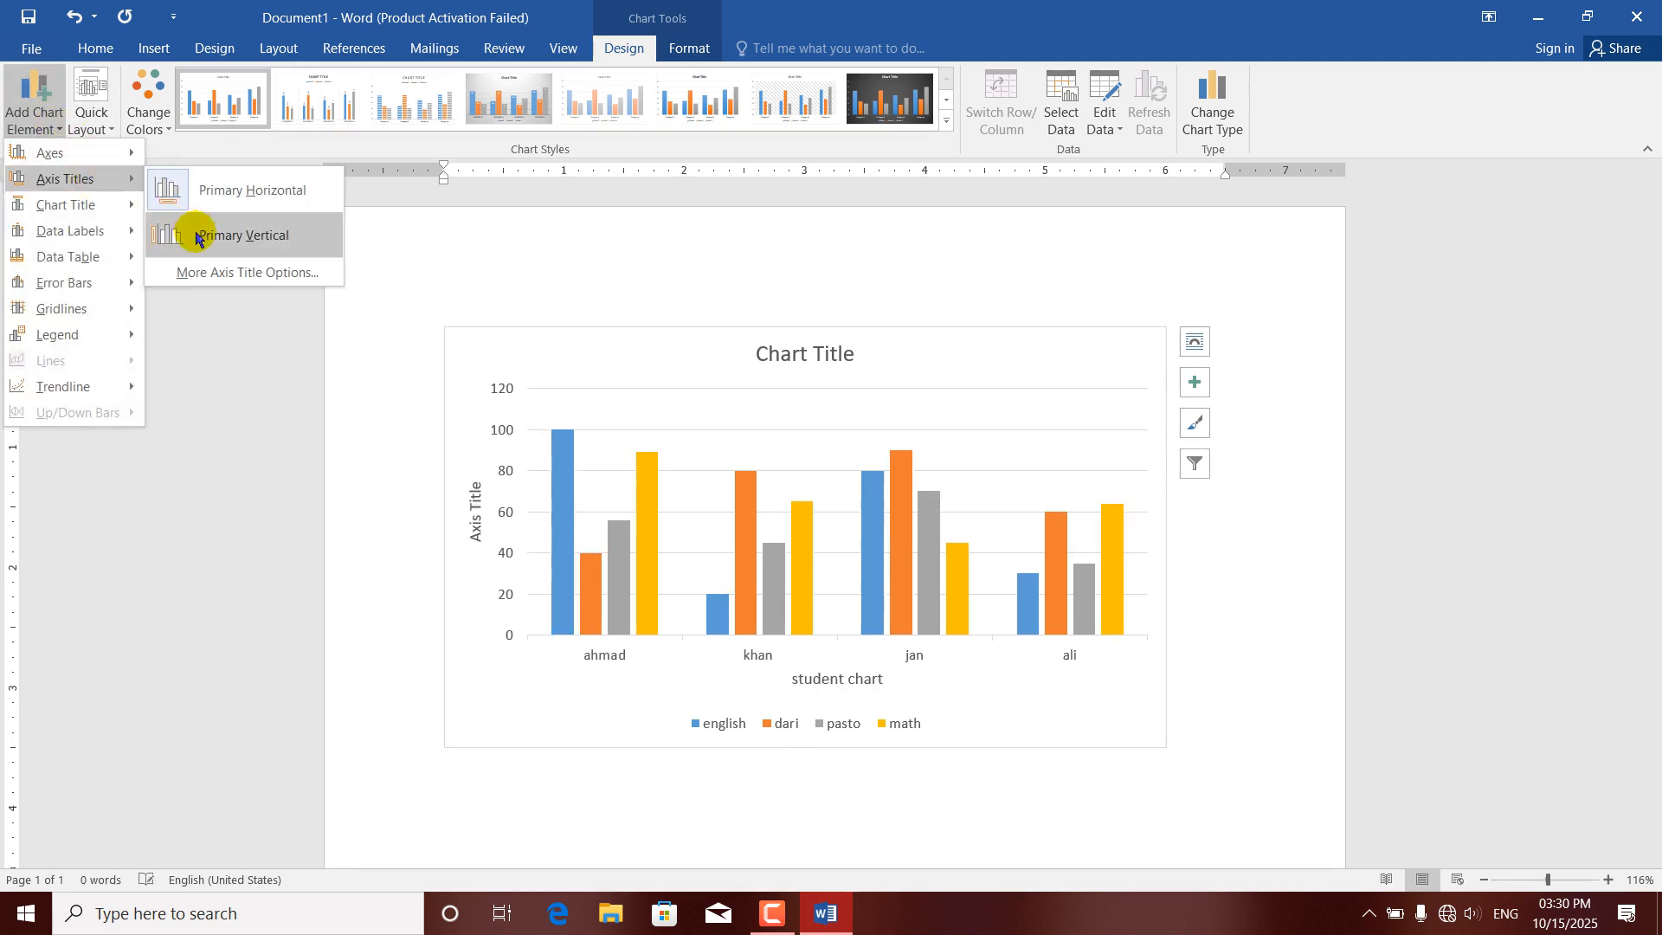
pyautogui.click(195, 235)
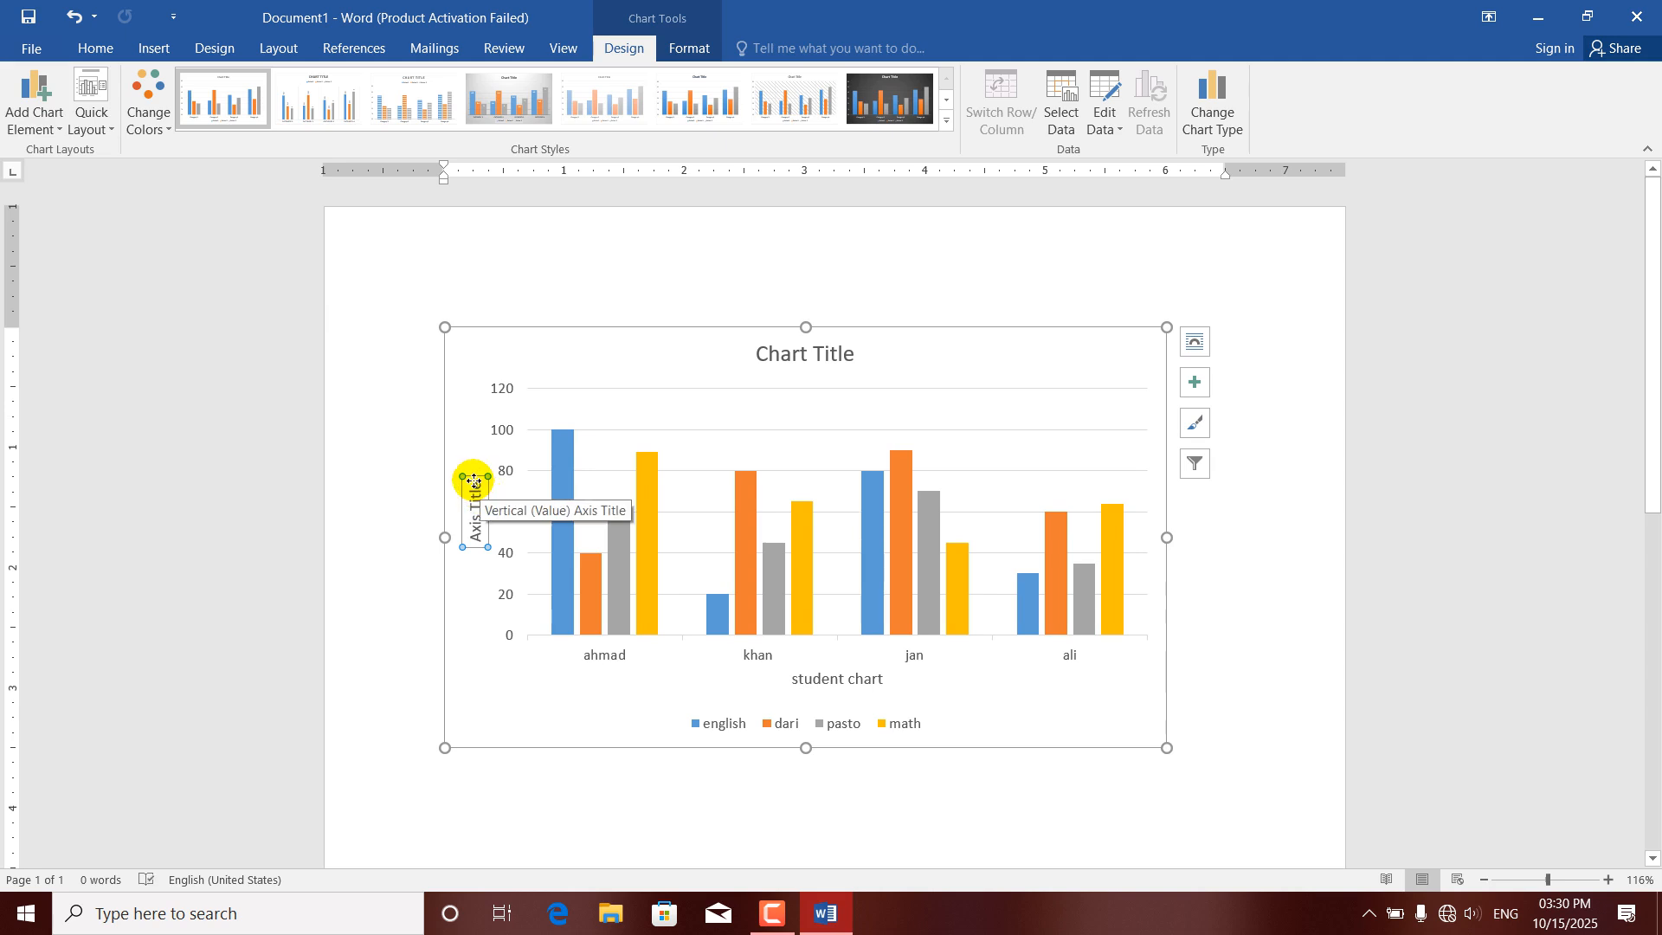
pyautogui.moveTo(475, 481); pyautogui.dragTo(476, 538)
pyautogui.write('s')
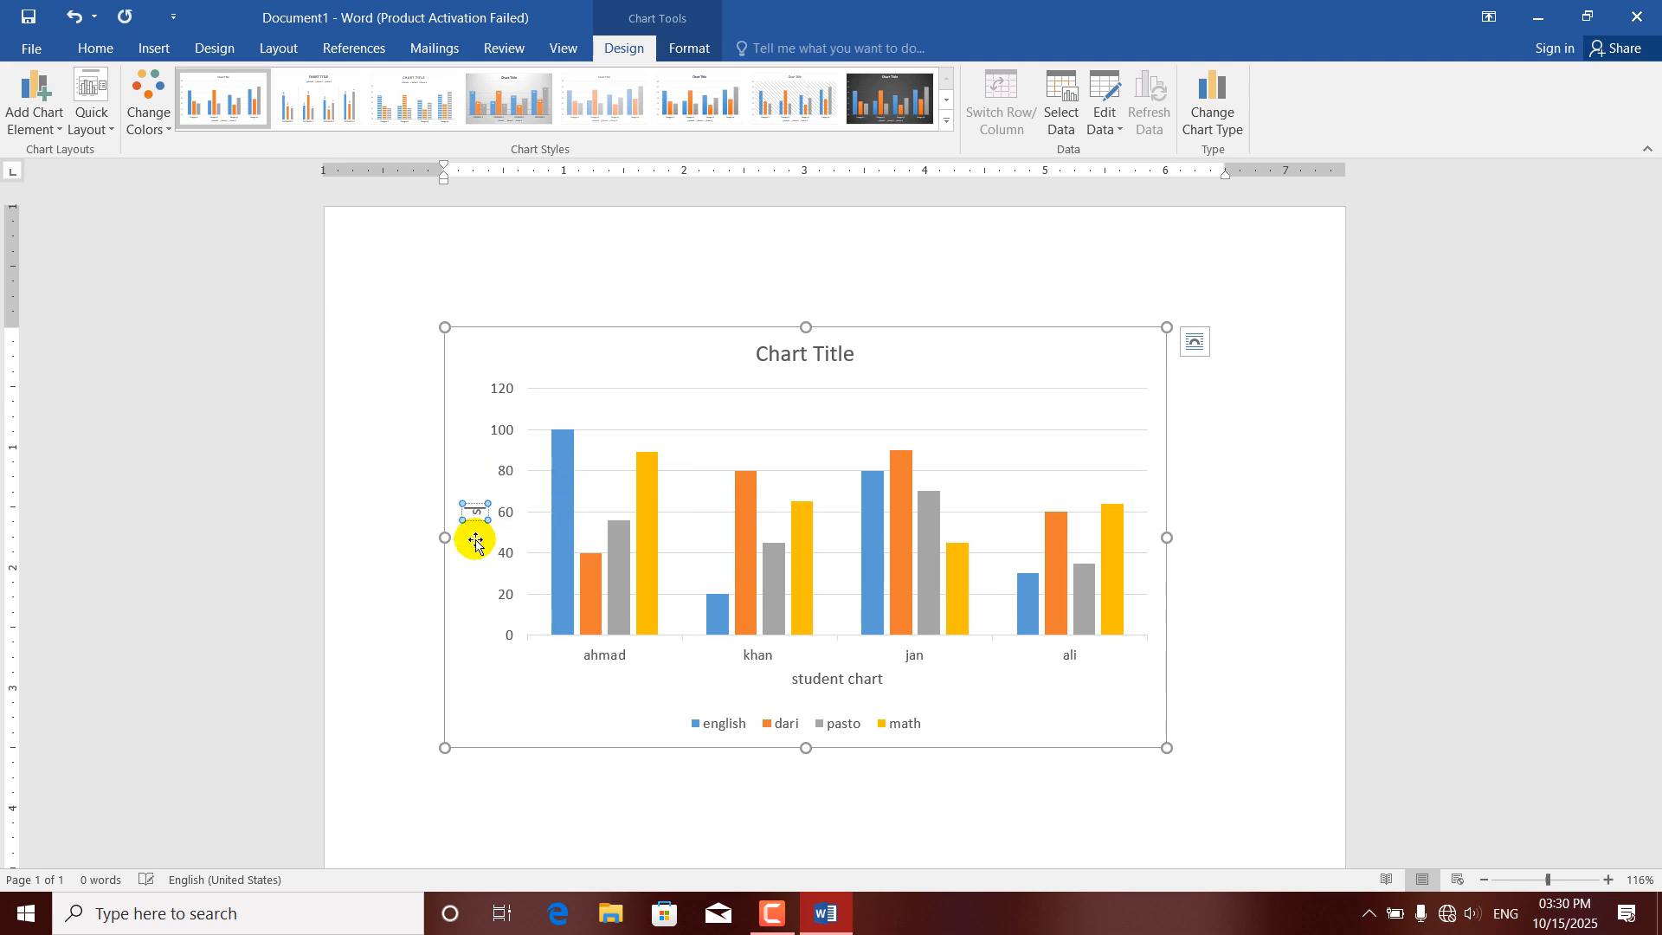
pyautogui.press('BackSpace')
pyautogui.write('numbers')
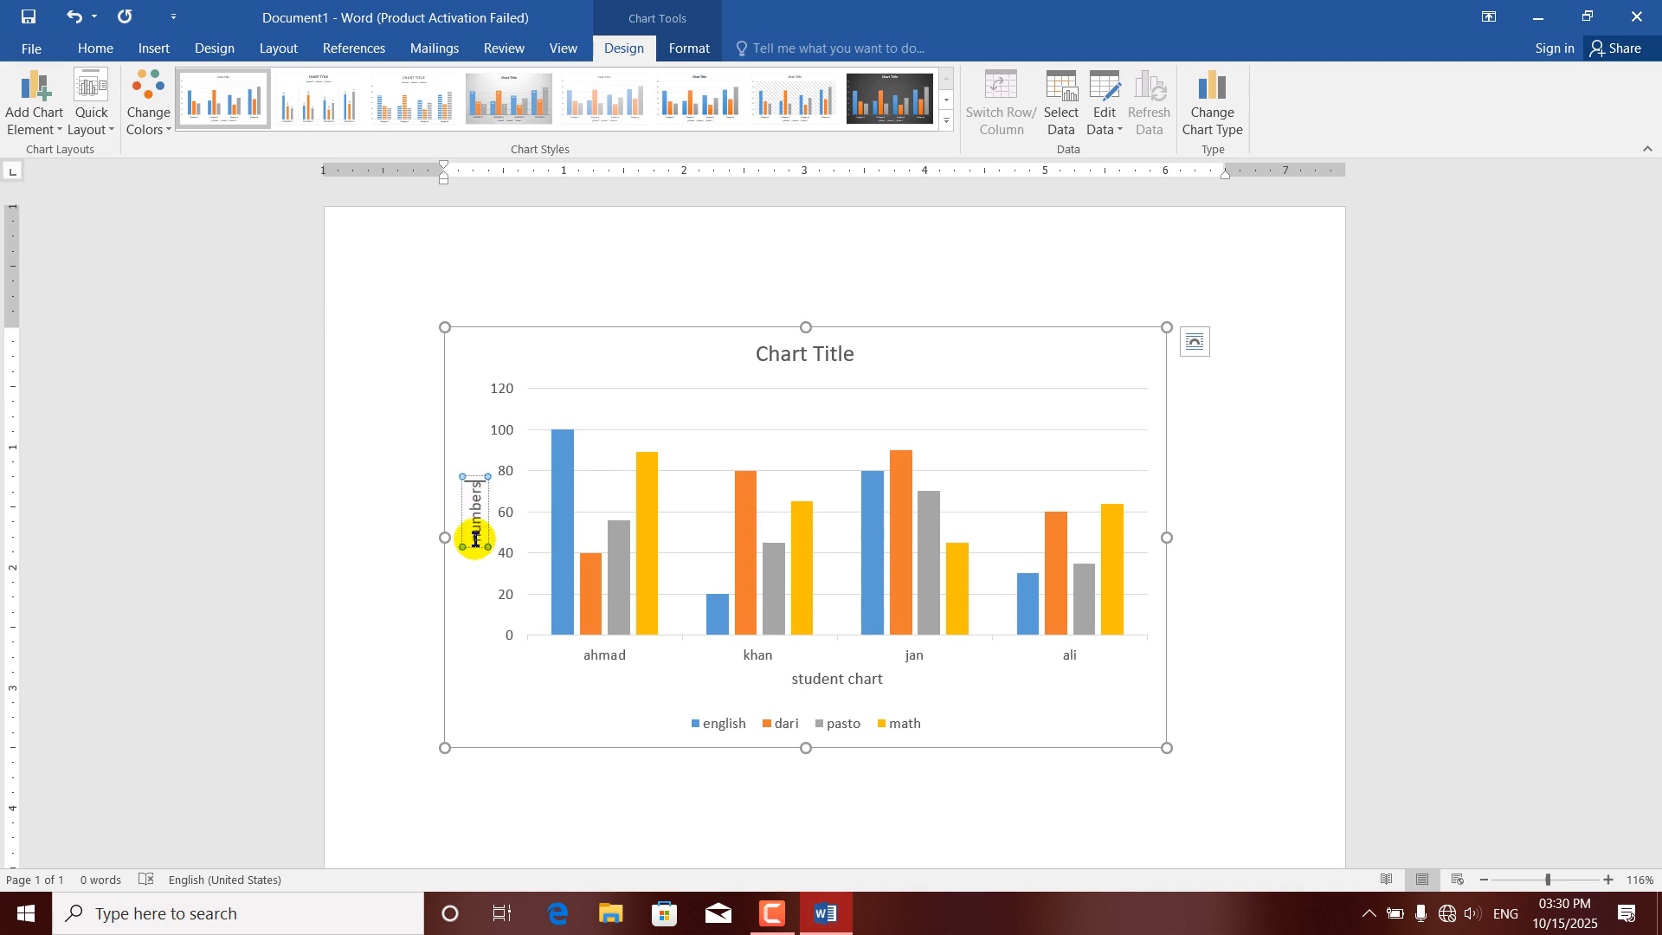
pyautogui.click(464, 580)
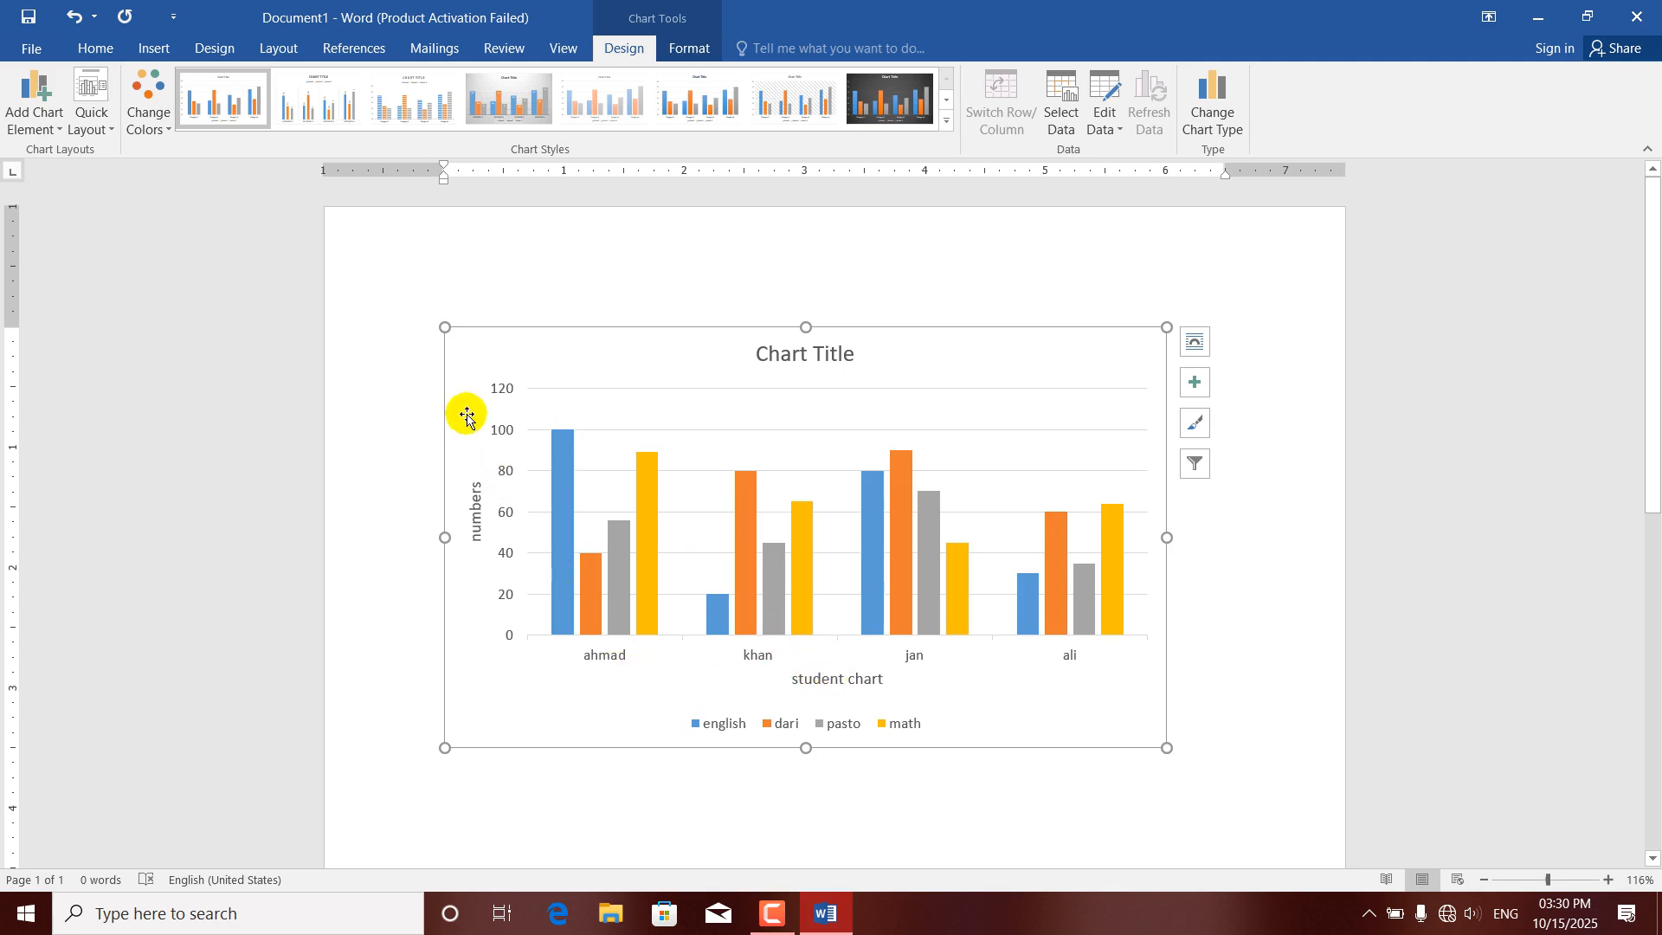
# Remove the primary horizontal axis title from the chart.
pyautogui.click(50, 130)
pyautogui.moveTo(87, 182)
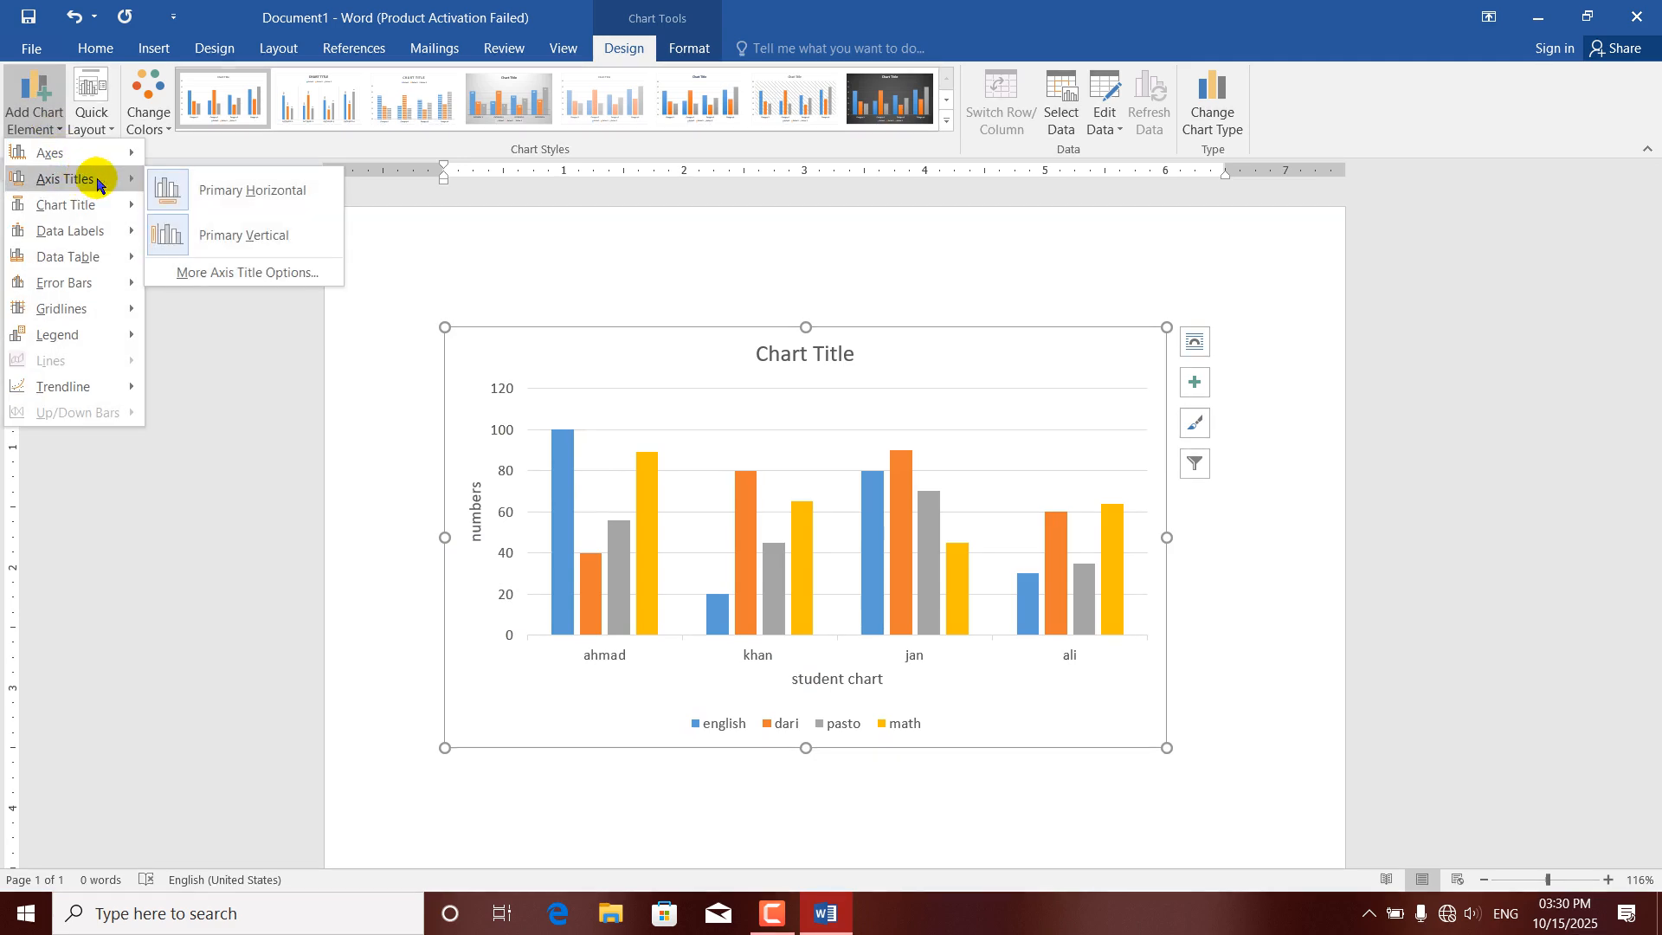
pyautogui.click(165, 189)
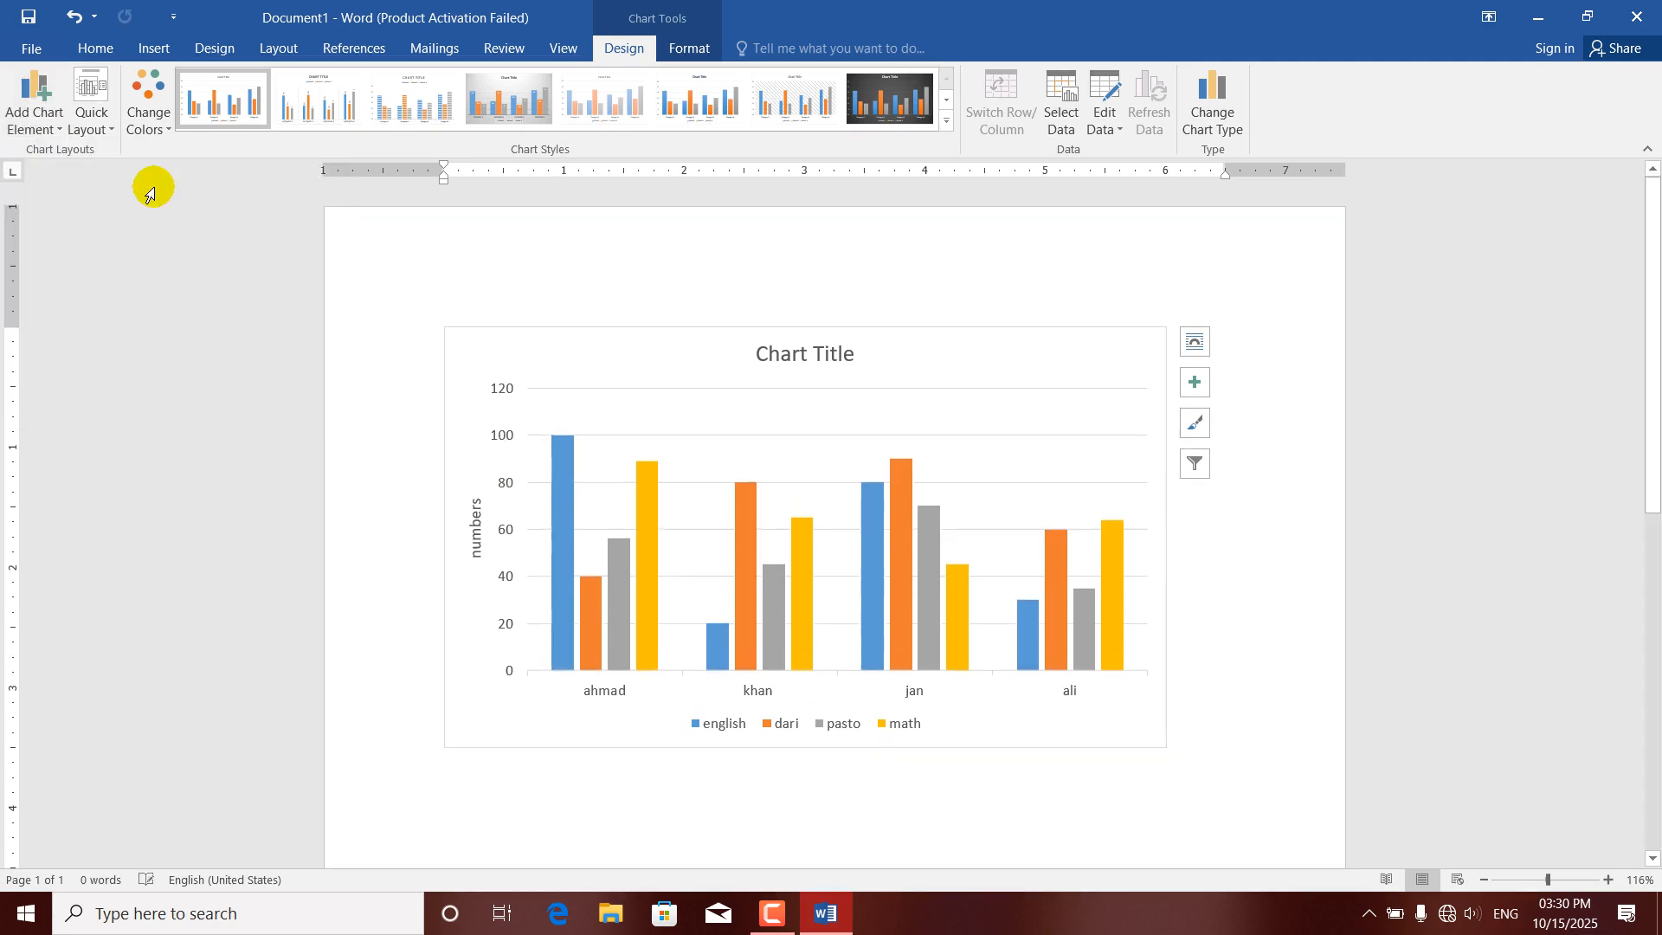
# Add the primary horizontal axis title back to the chart with its default text.
pyautogui.click(35, 131)
pyautogui.moveTo(109, 180)
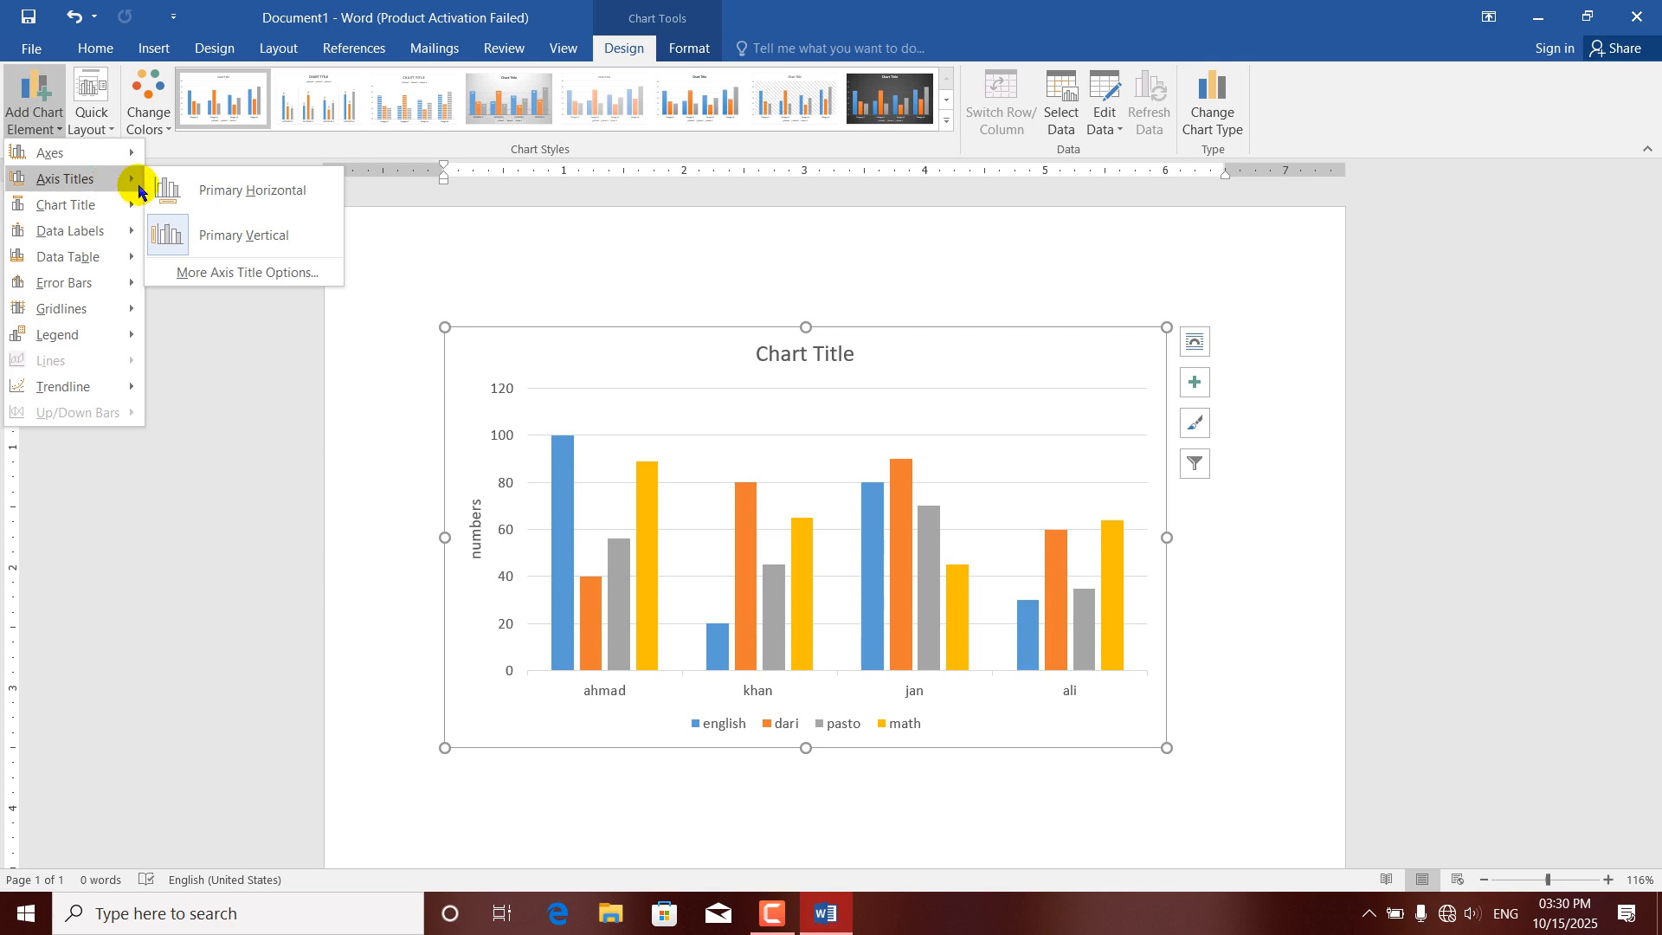
pyautogui.click(192, 190)
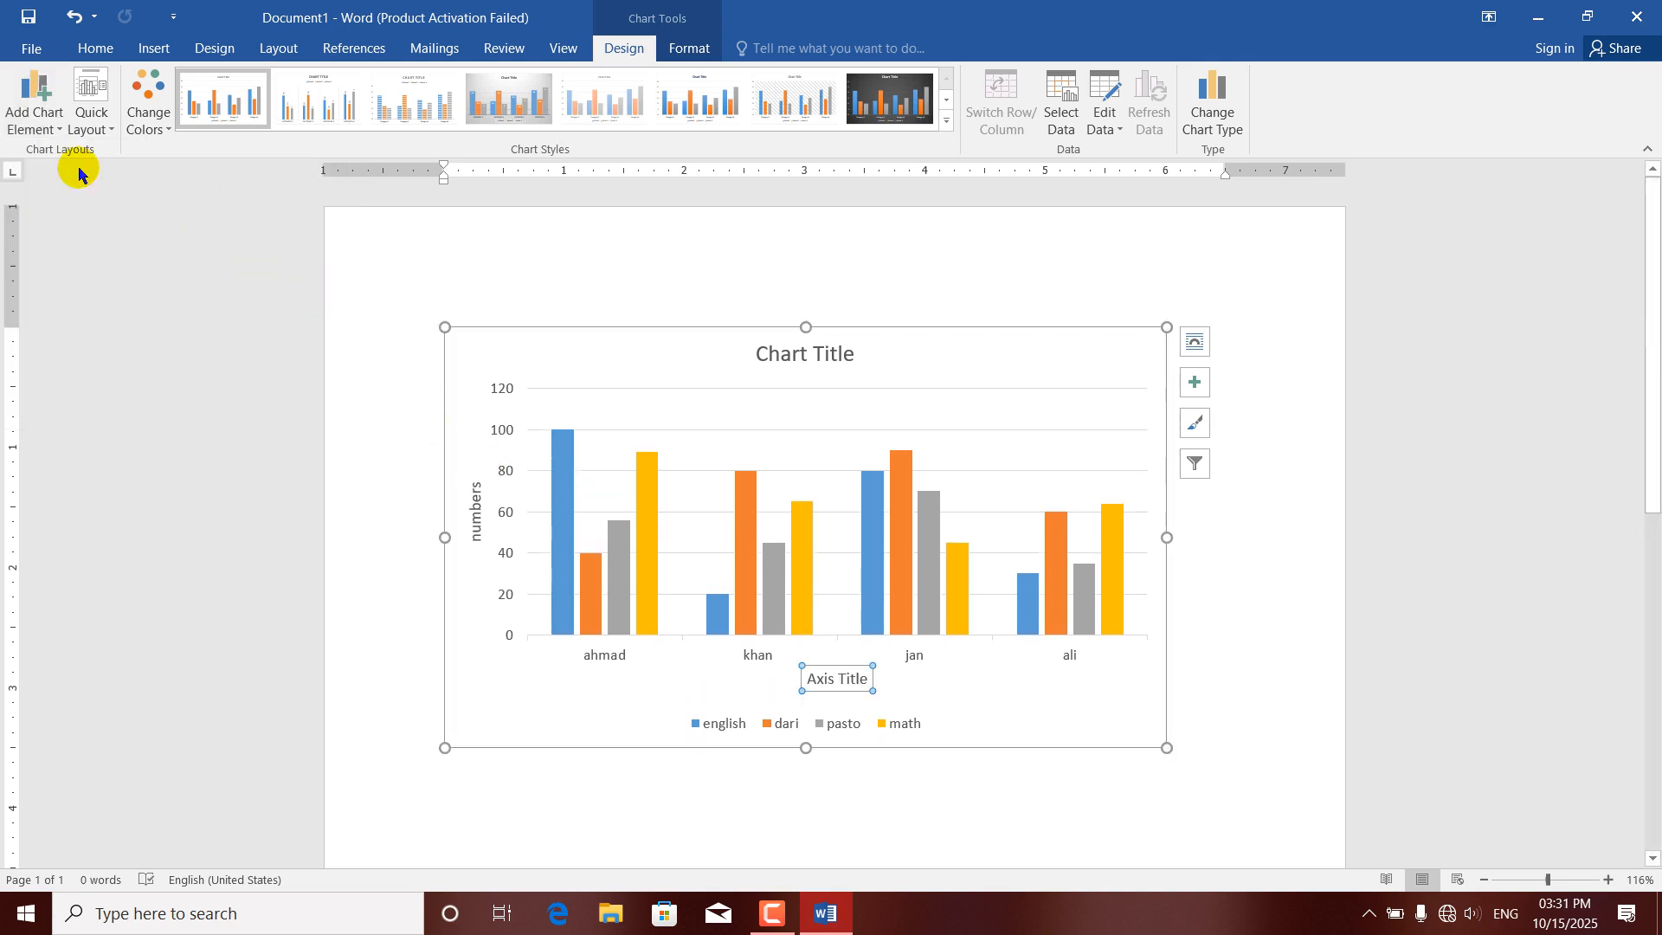
# Set the chart title to Above Chart and add data labels to all series at Inside End.
pyautogui.click(39, 128)
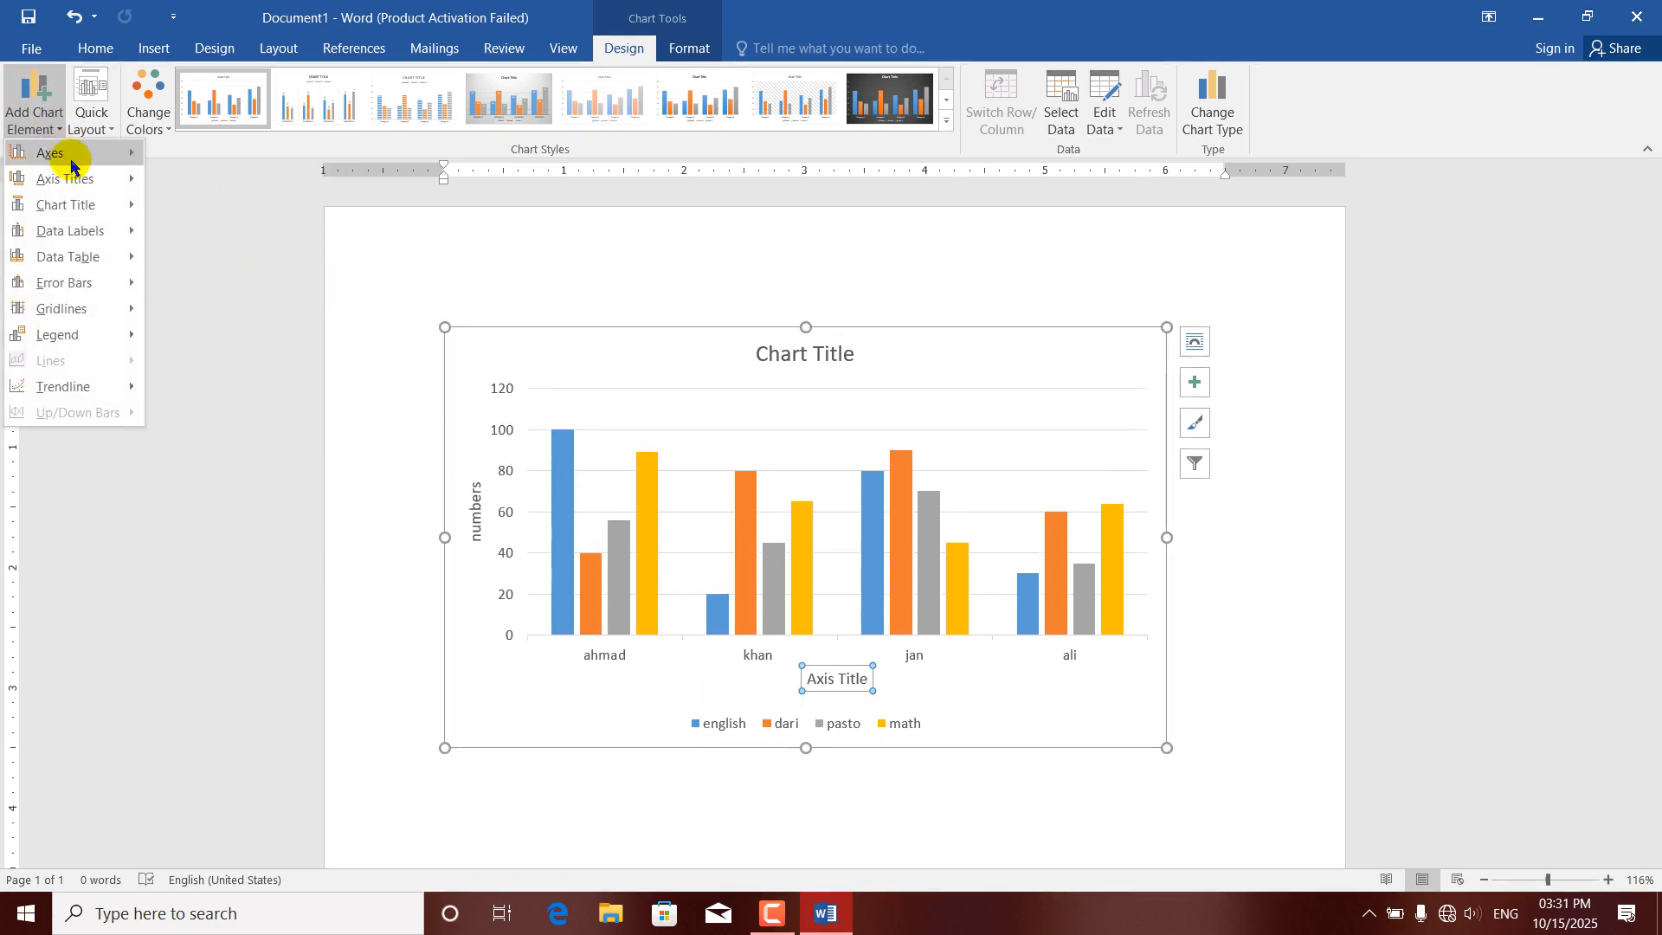
pyautogui.moveTo(78, 209)
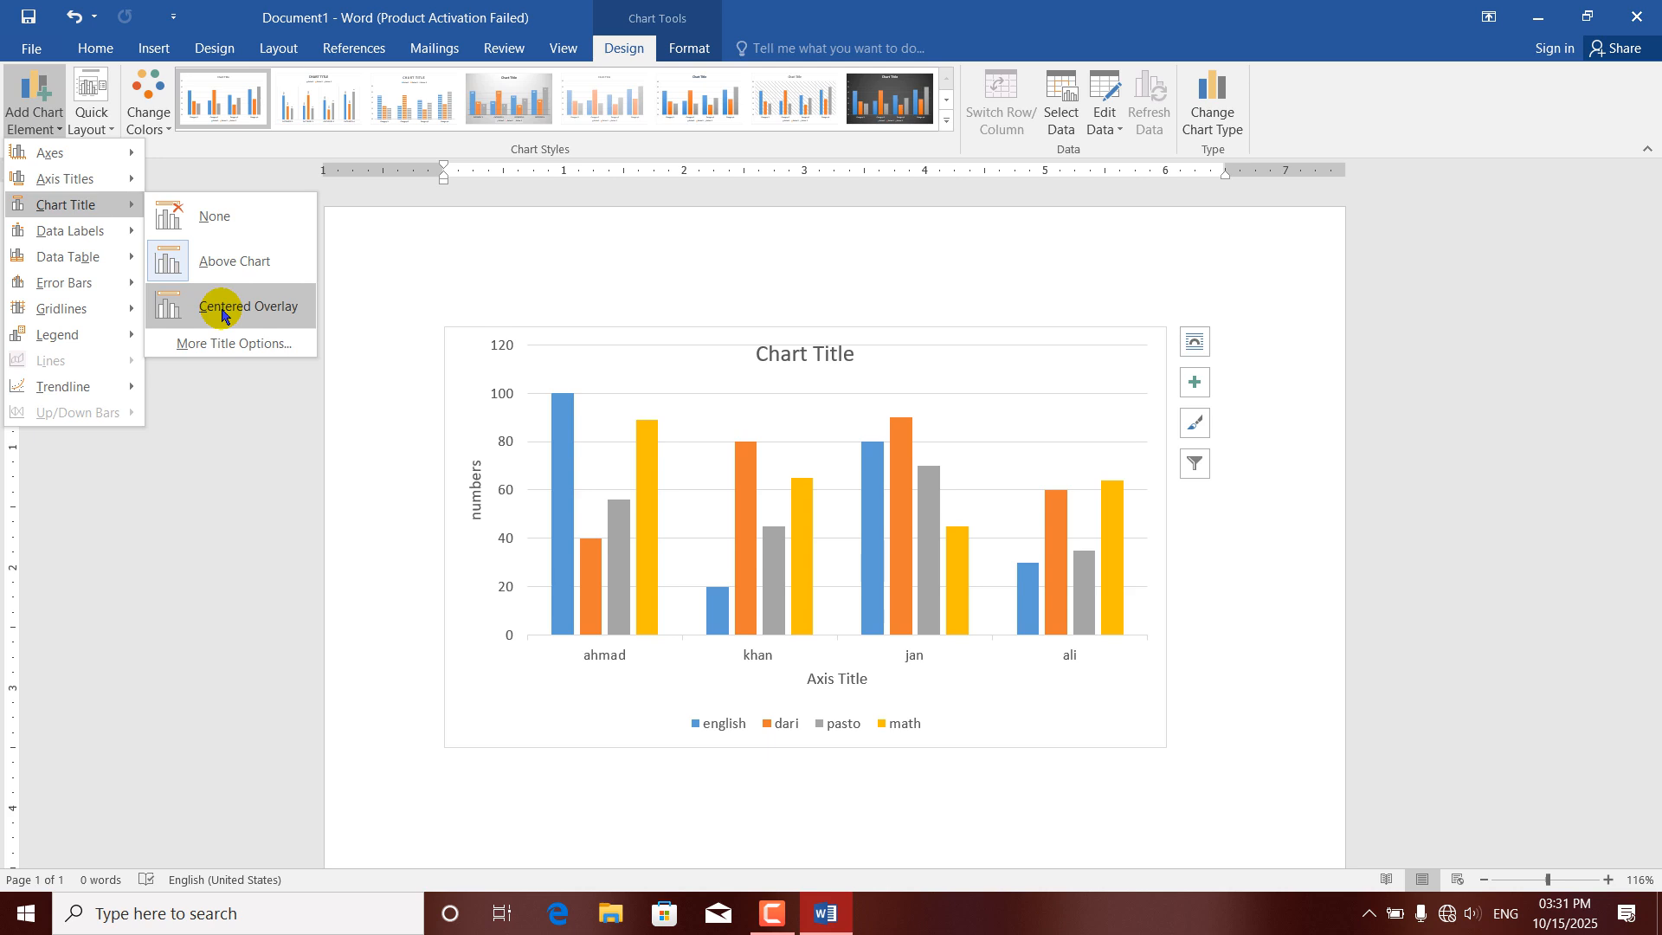
pyautogui.click(223, 262)
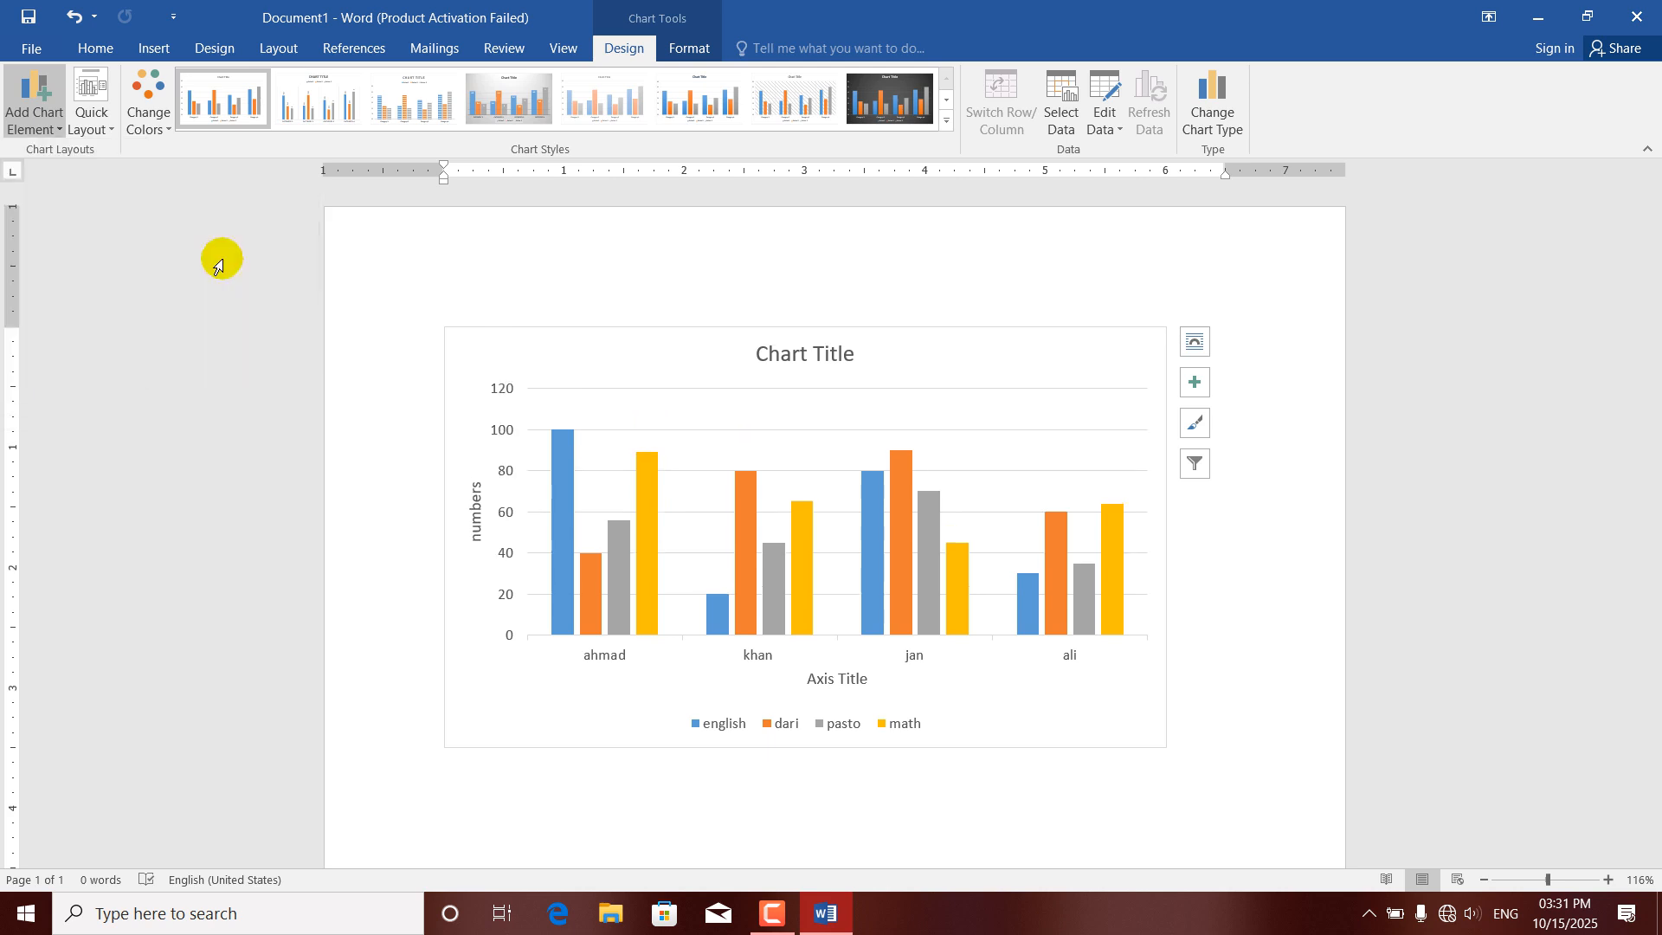
pyautogui.click(56, 128)
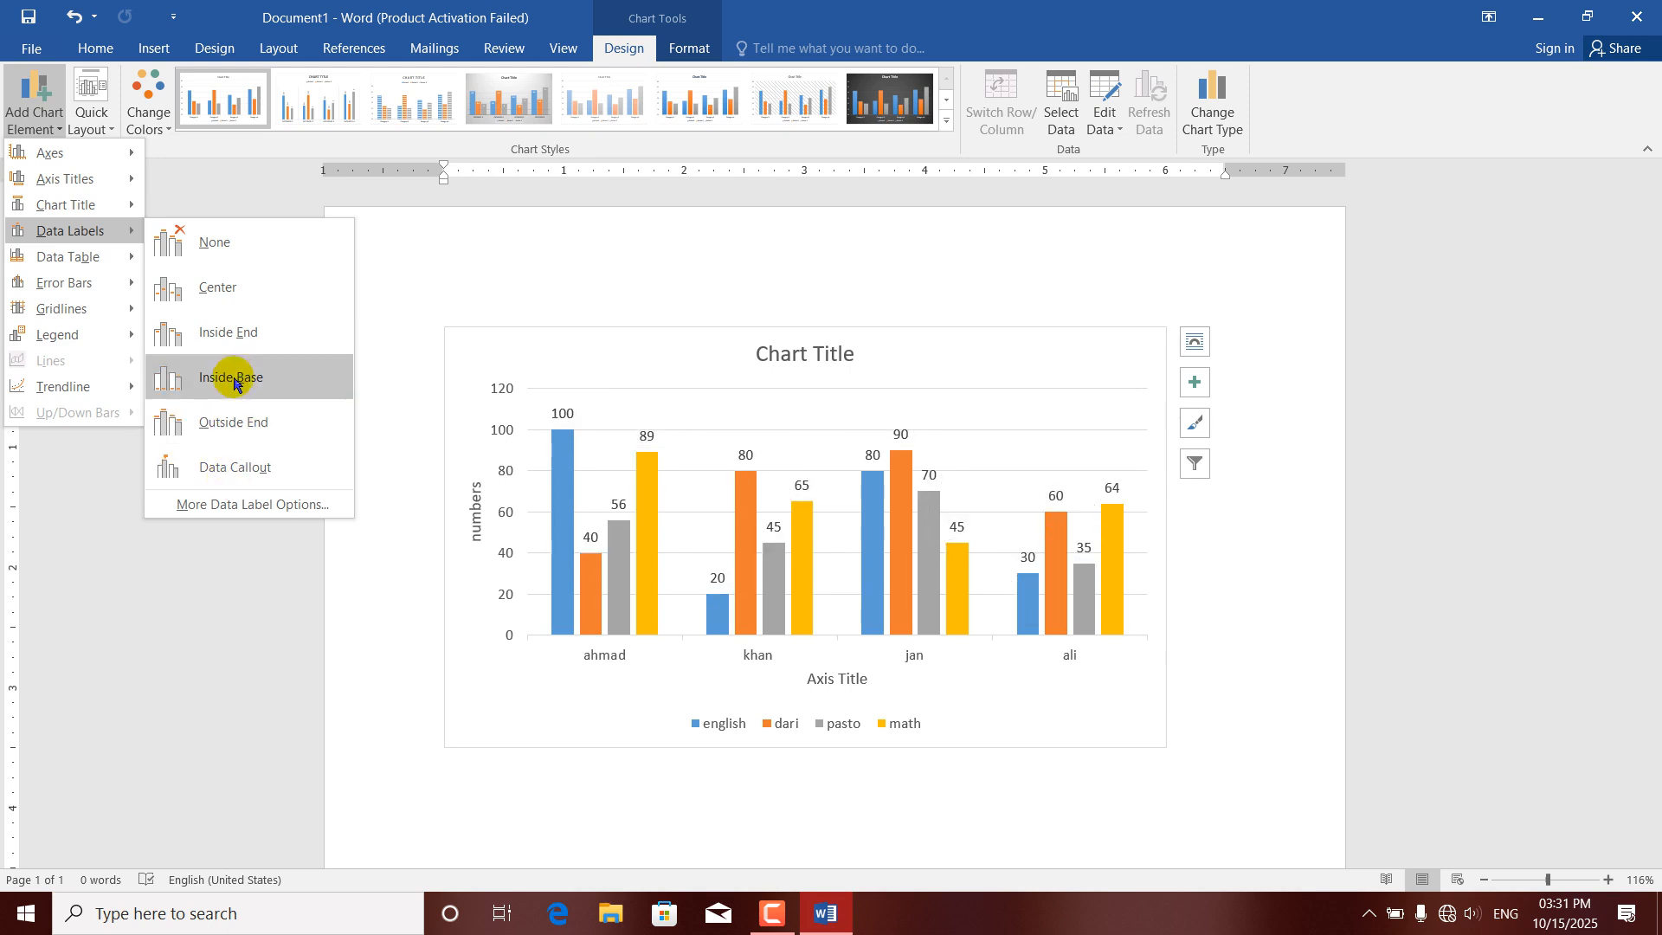
pyautogui.click(231, 335)
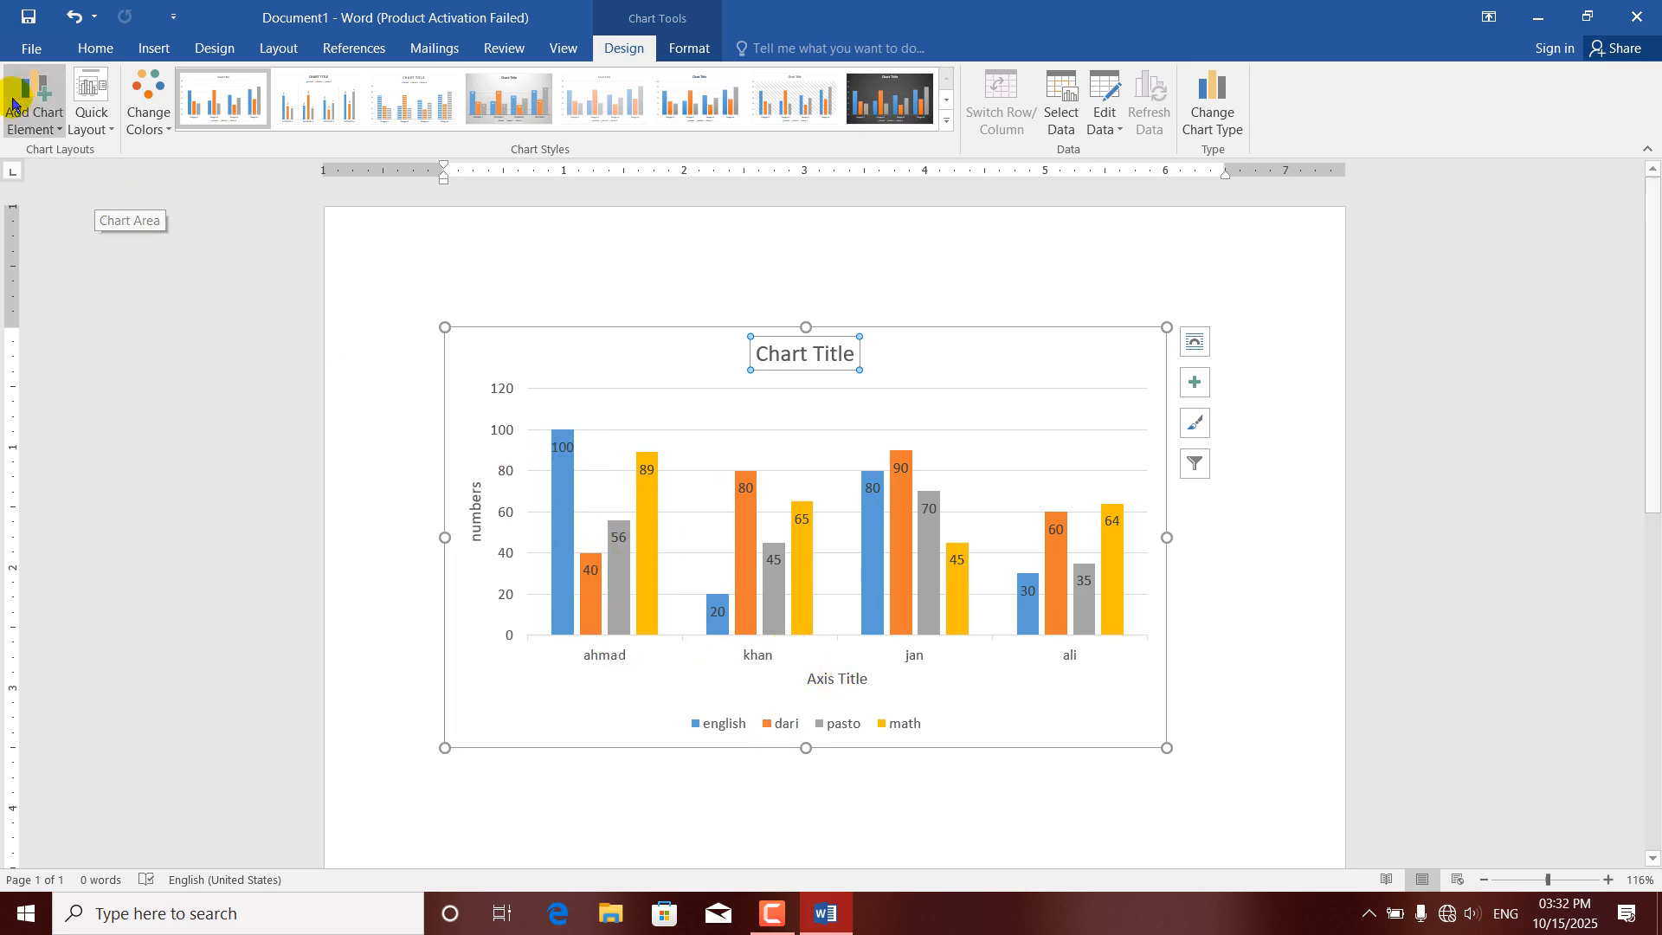
# Set both the chart's data table and its error bars to None.
pyautogui.click(51, 128)
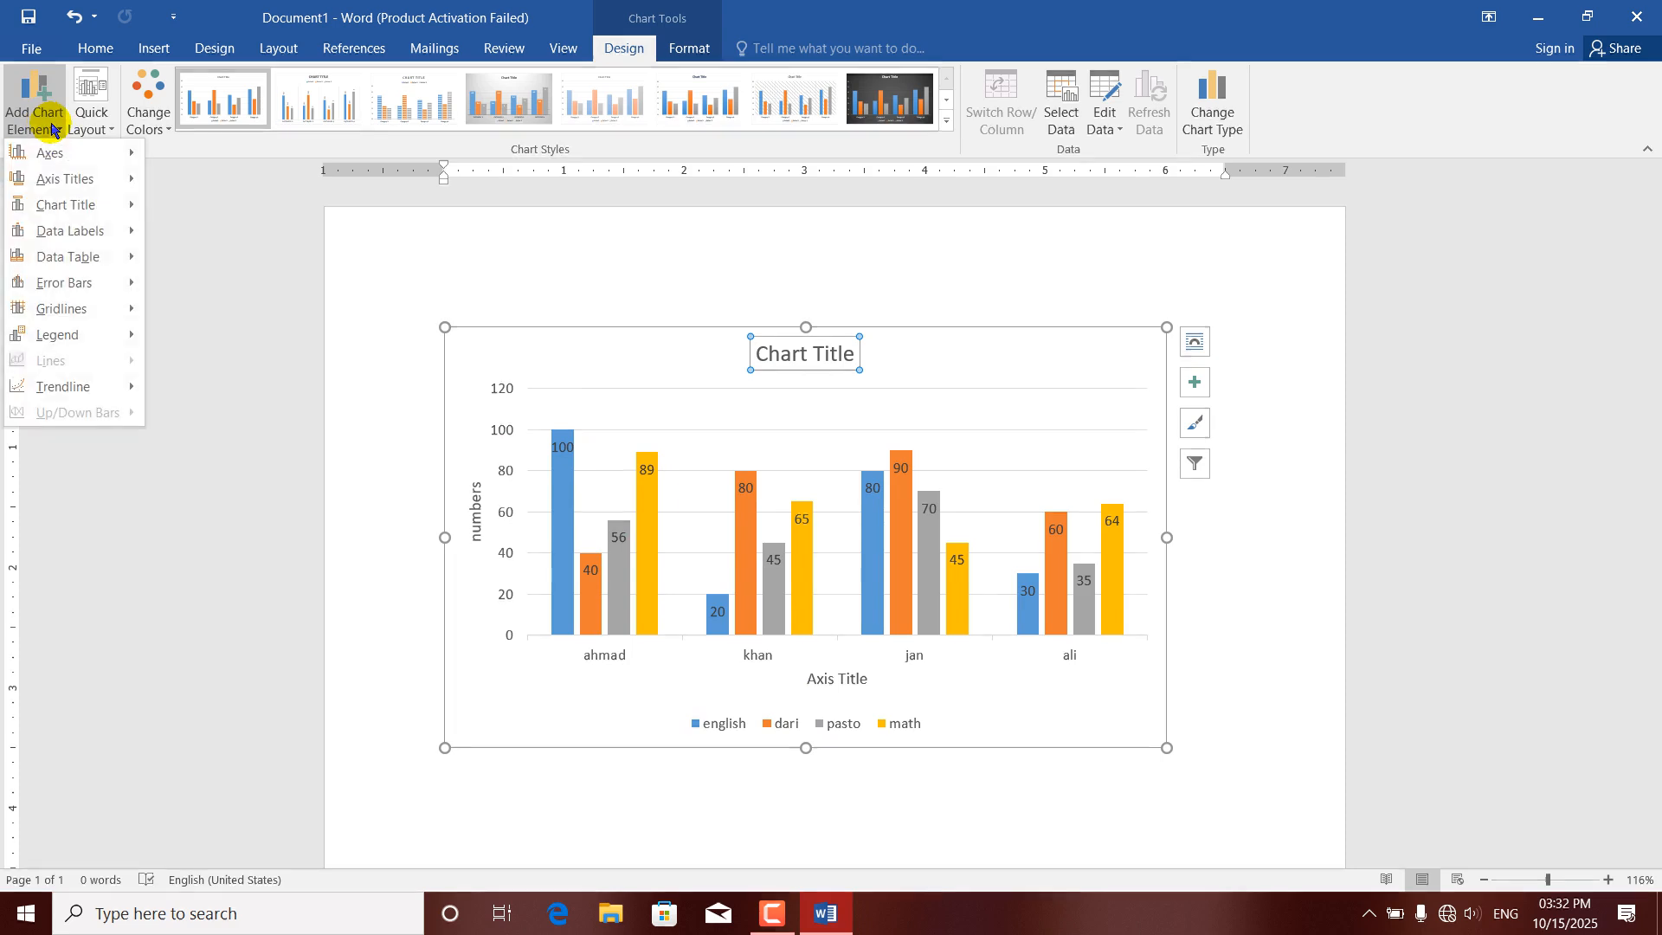
pyautogui.moveTo(41, 264)
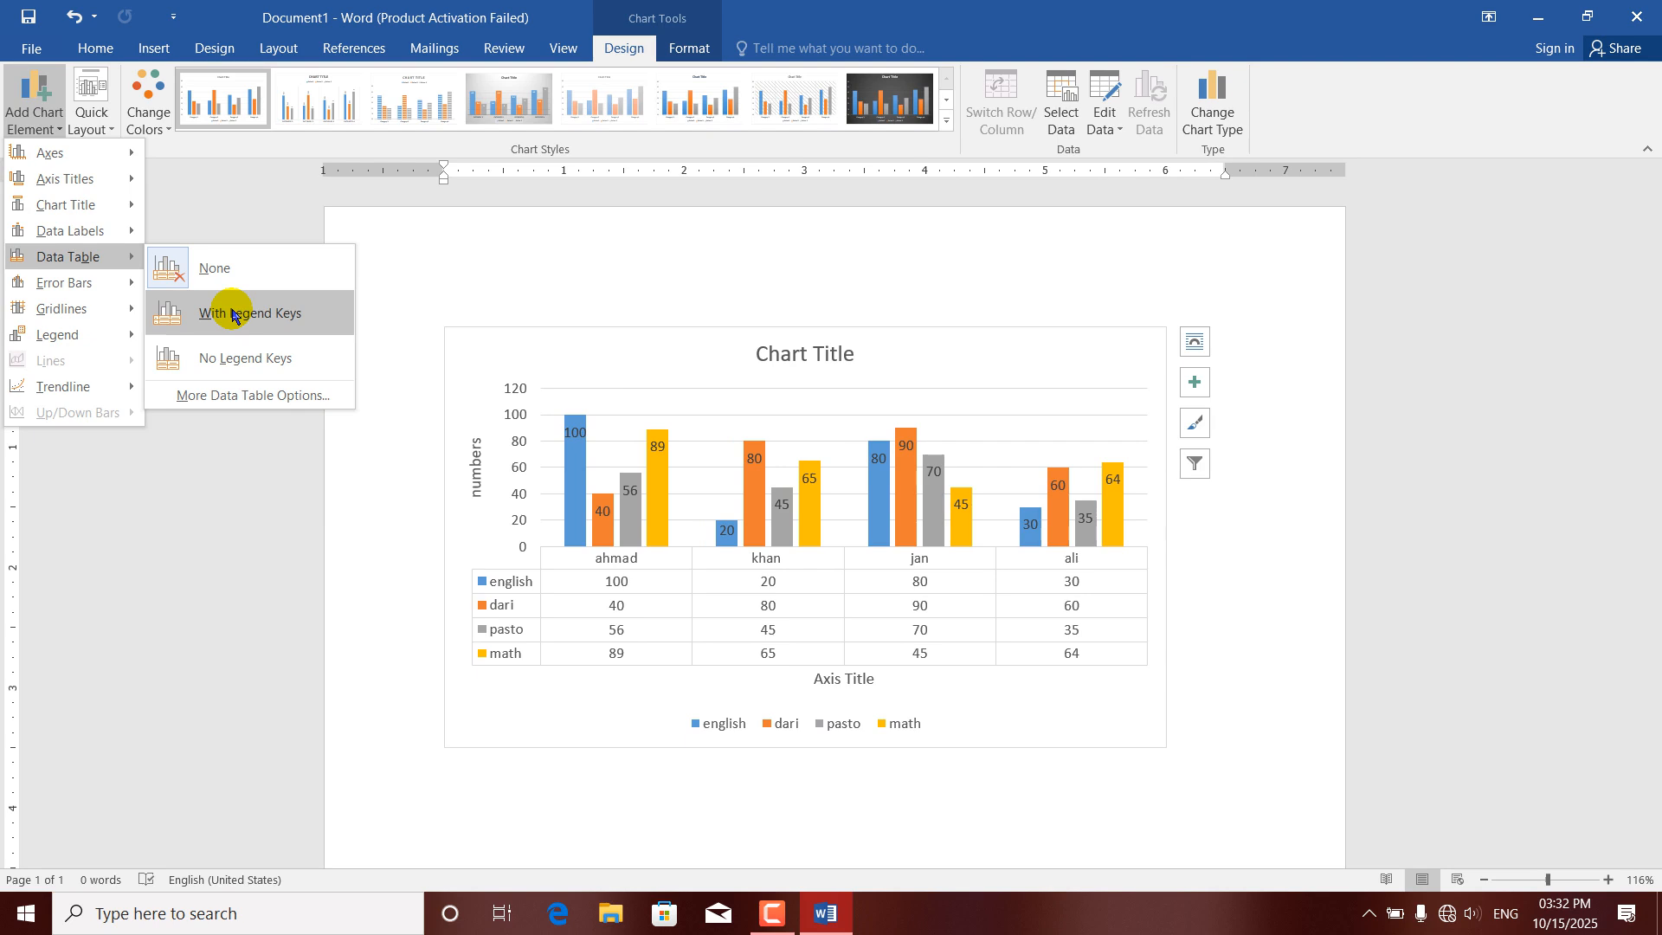
pyautogui.click(184, 277)
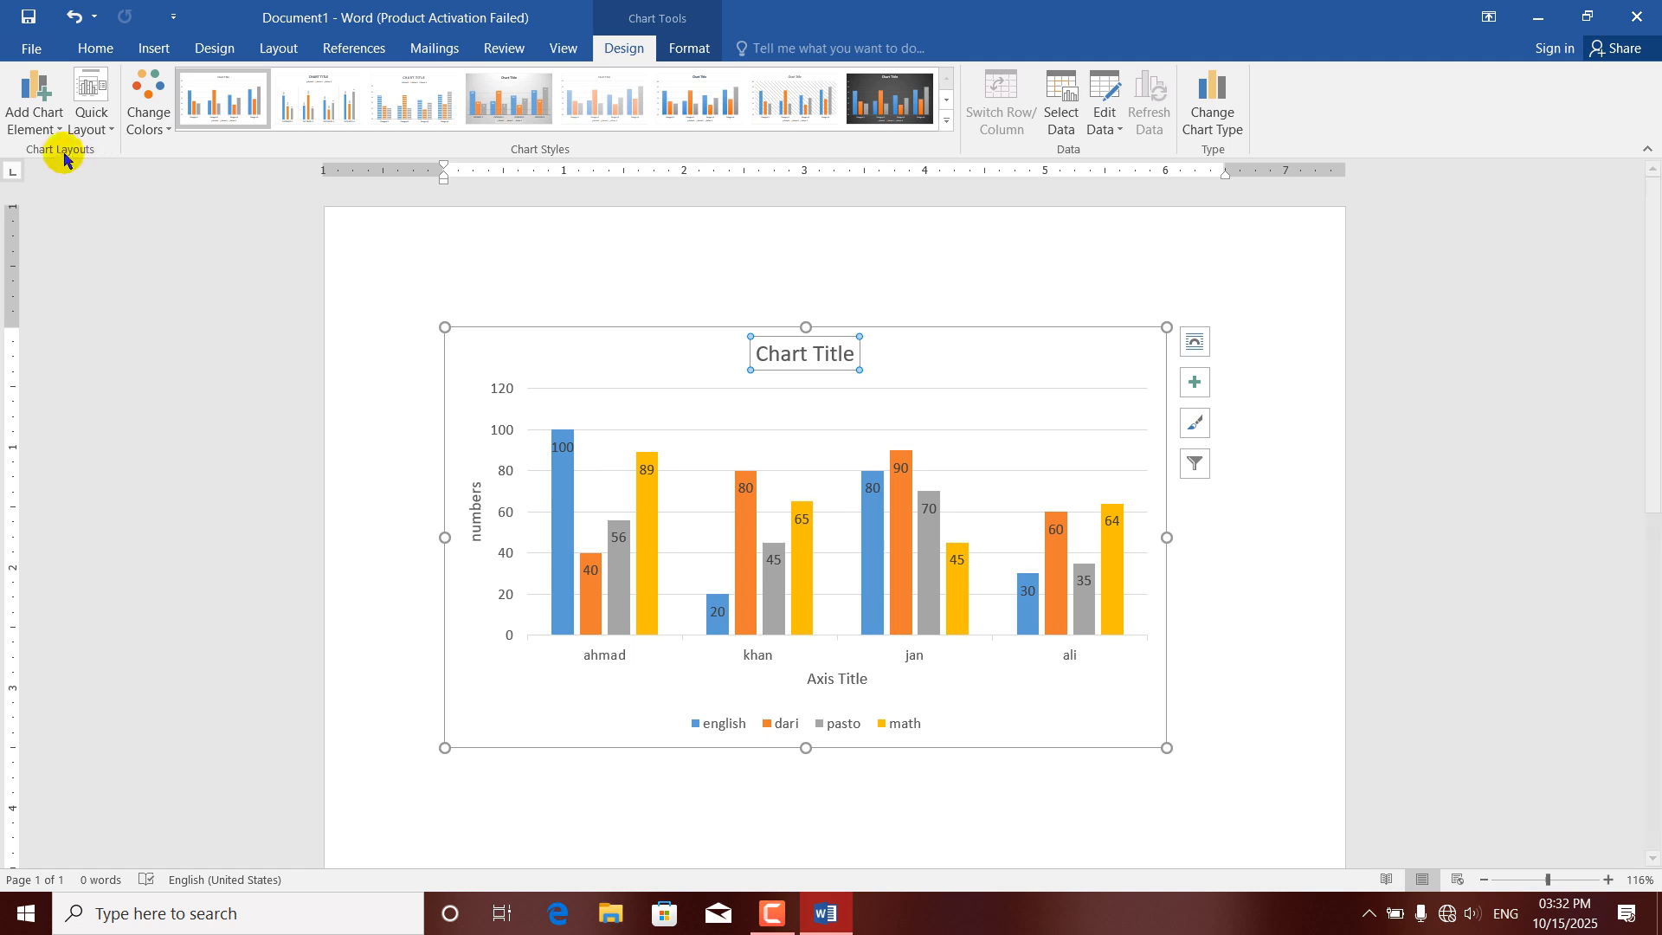
pyautogui.click(57, 128)
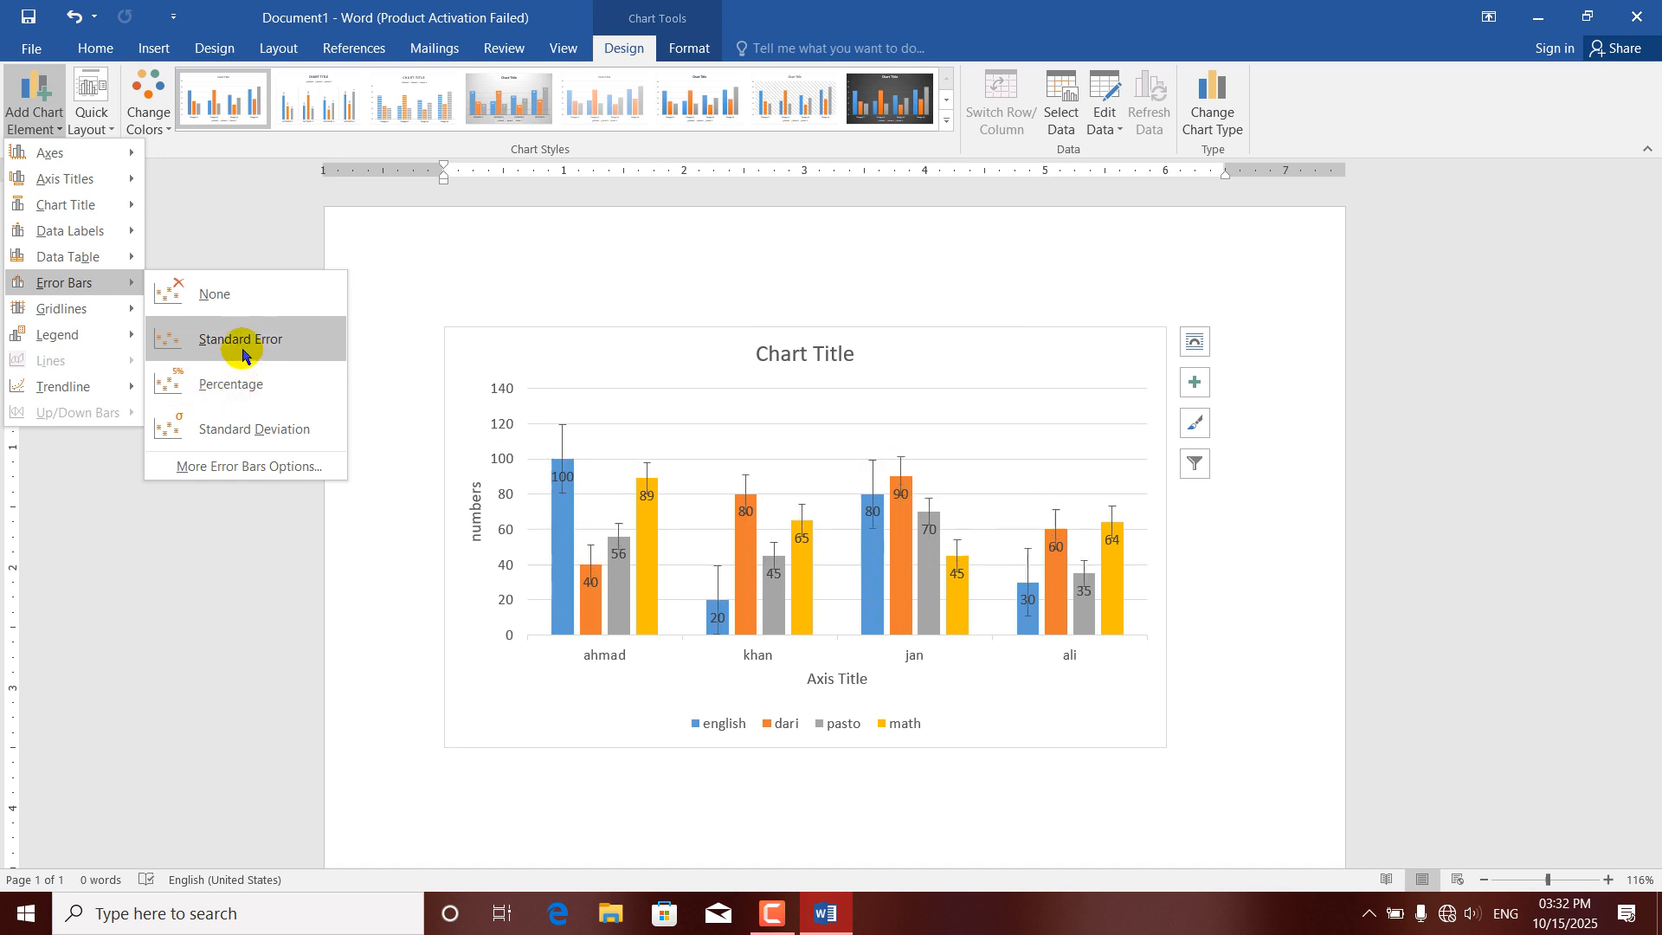
pyautogui.click(216, 296)
# Turn the chart's Primary Major Horizontal gridlines off and back on.
pyautogui.click(35, 100)
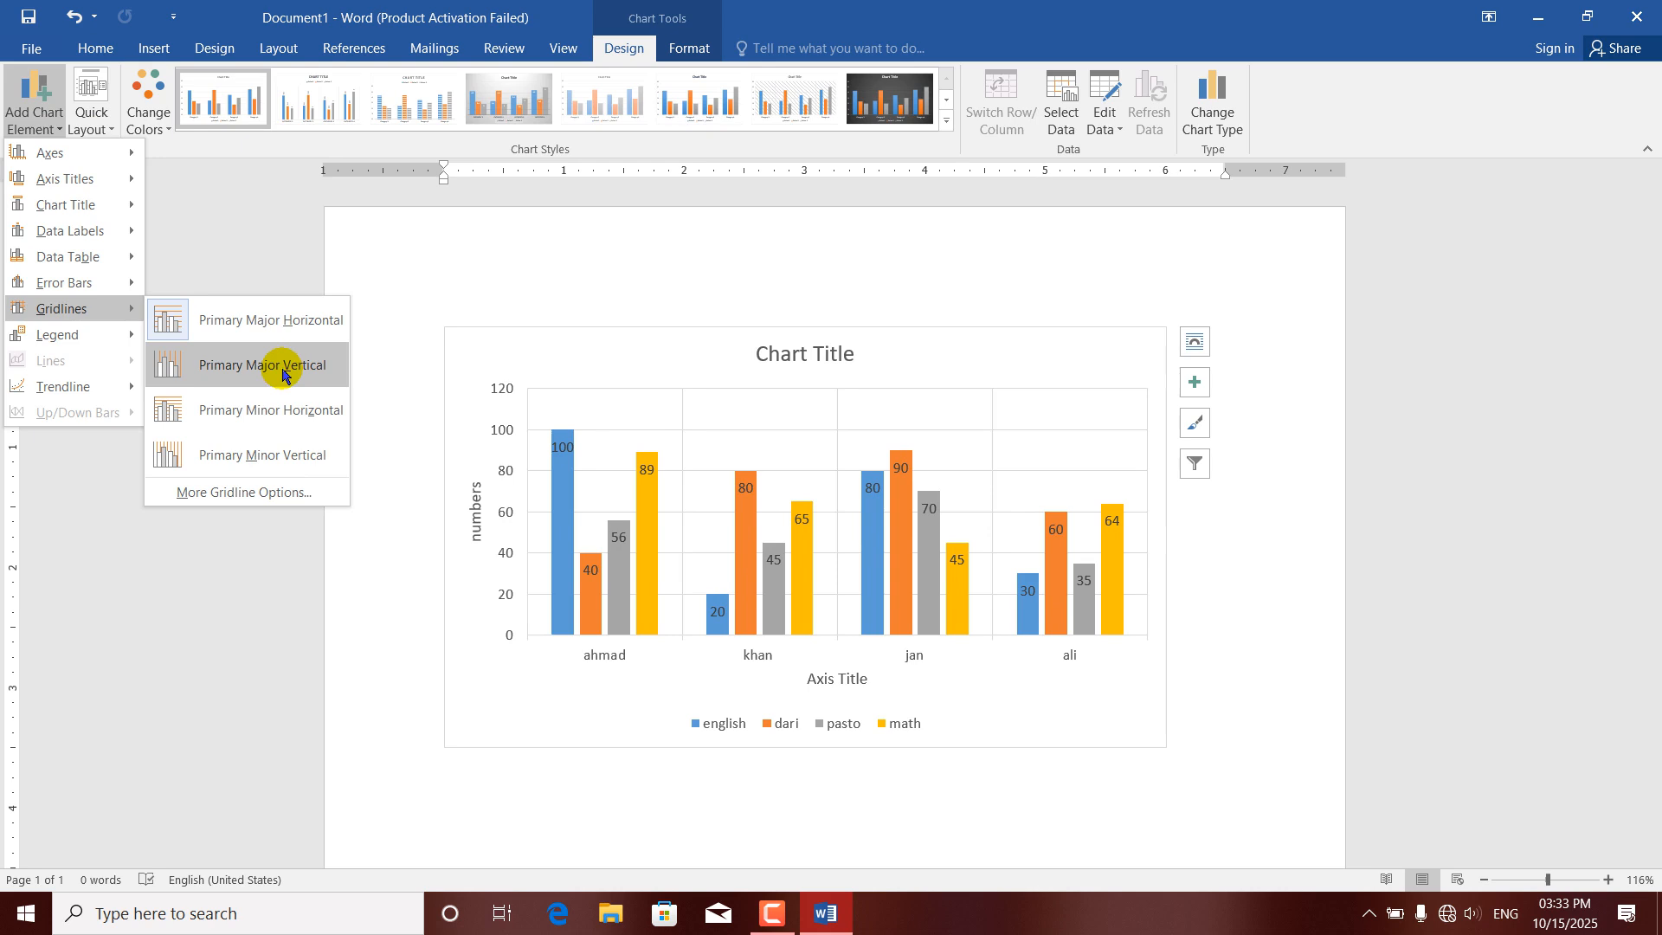
pyautogui.click(163, 319)
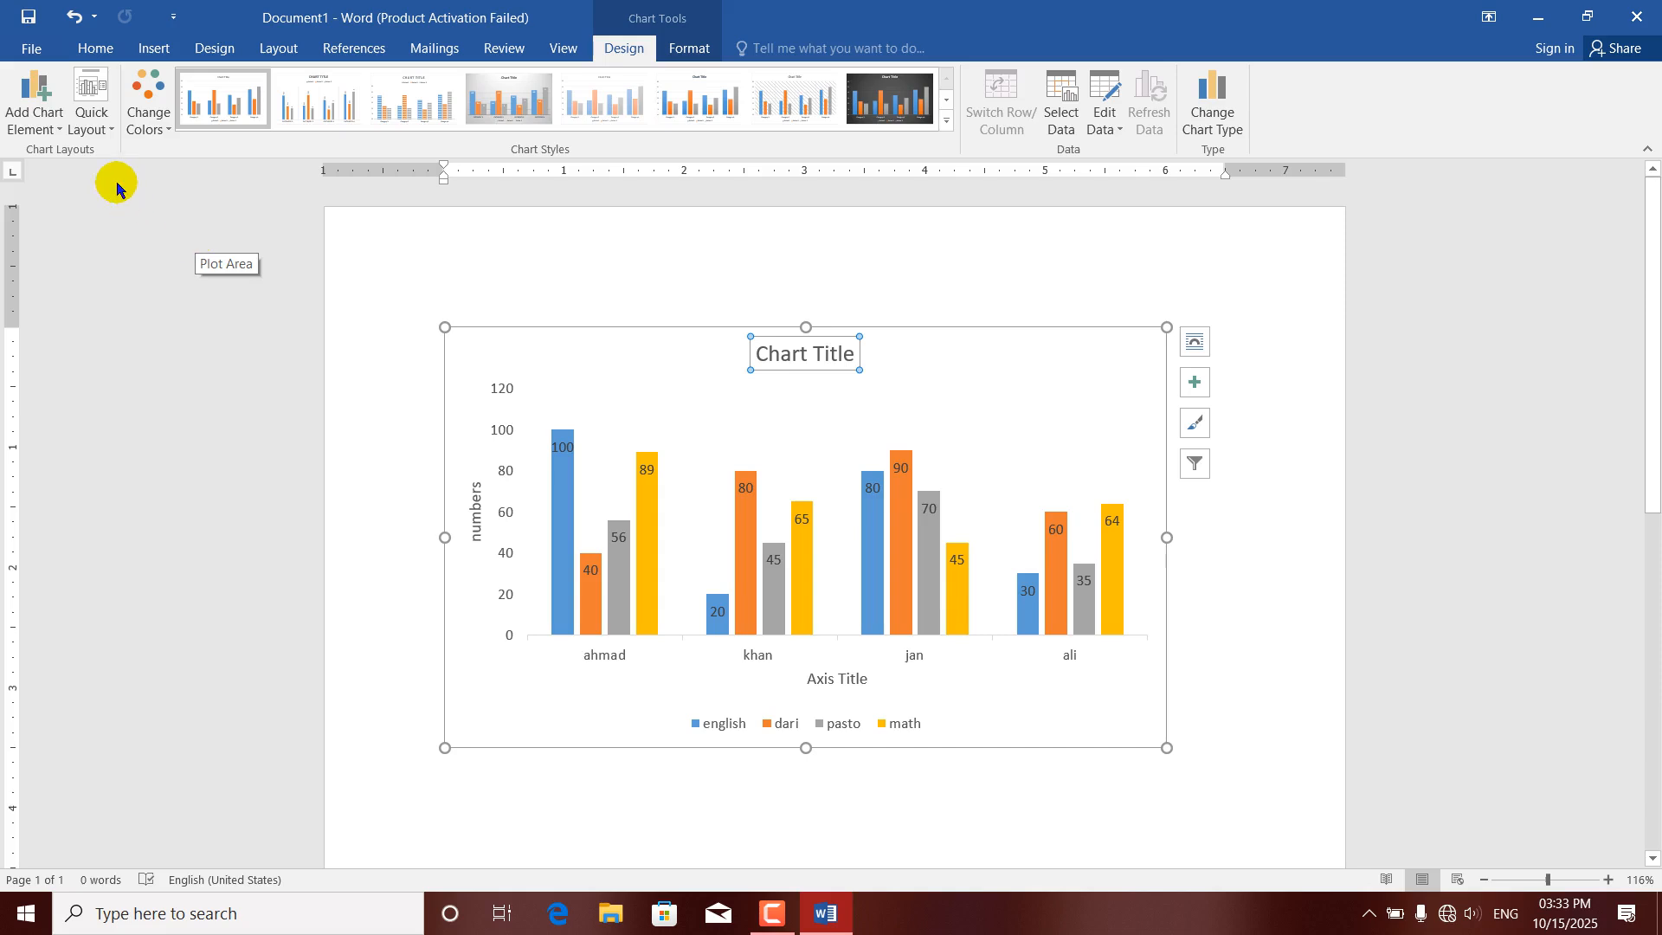
pyautogui.click(52, 126)
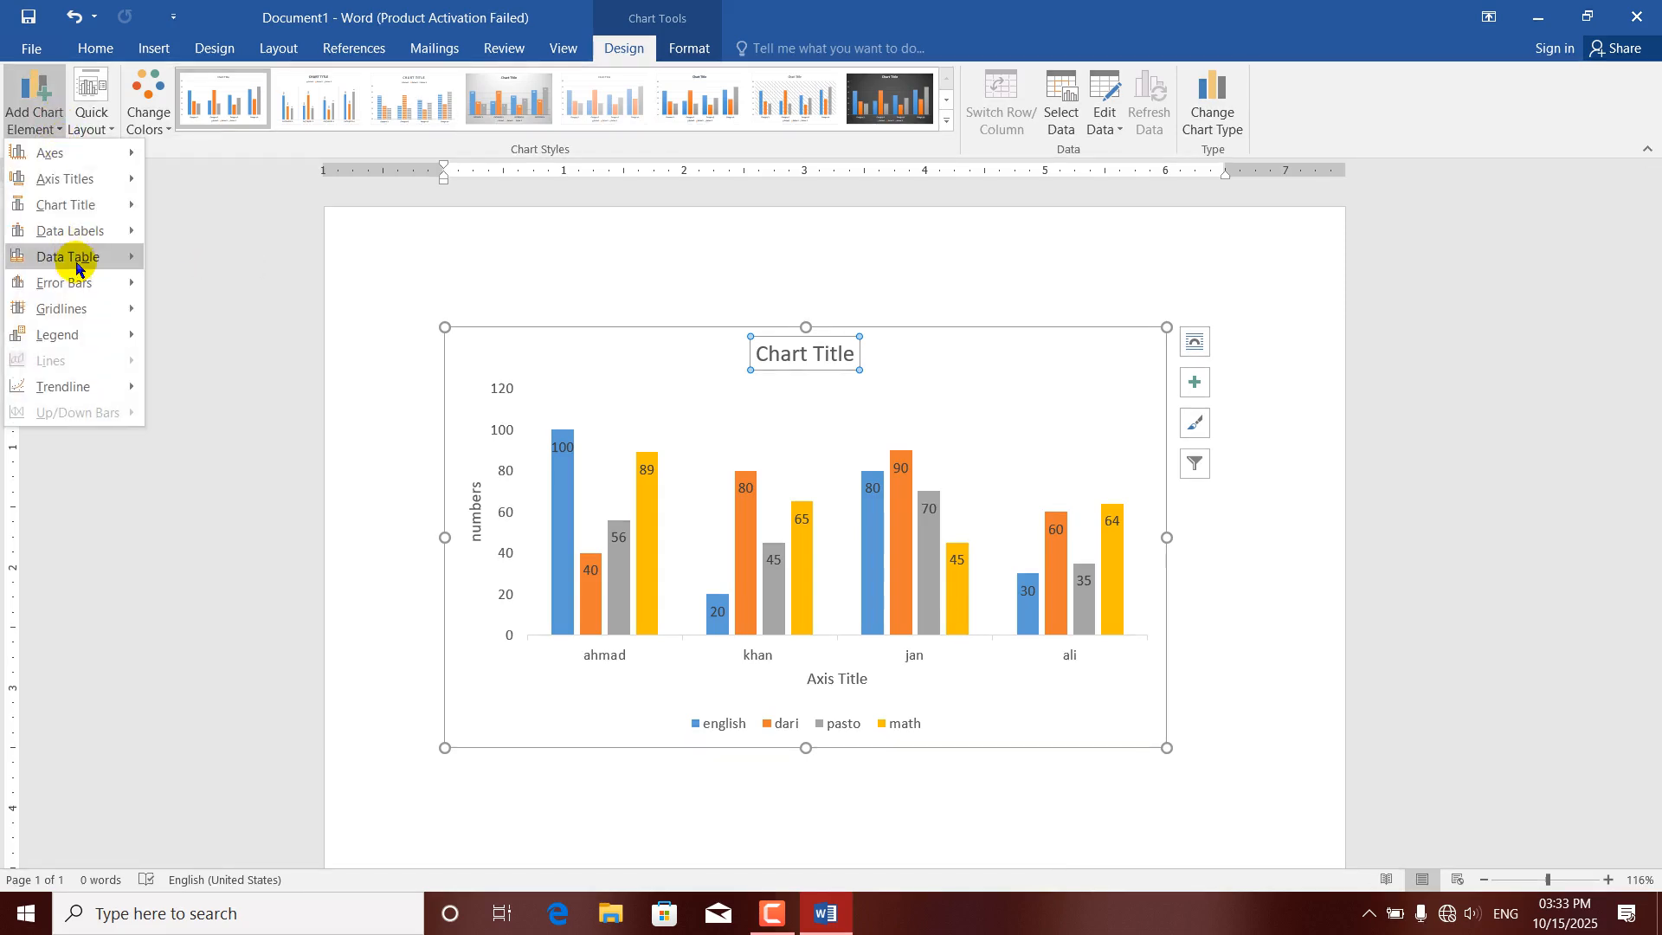
pyautogui.click(197, 326)
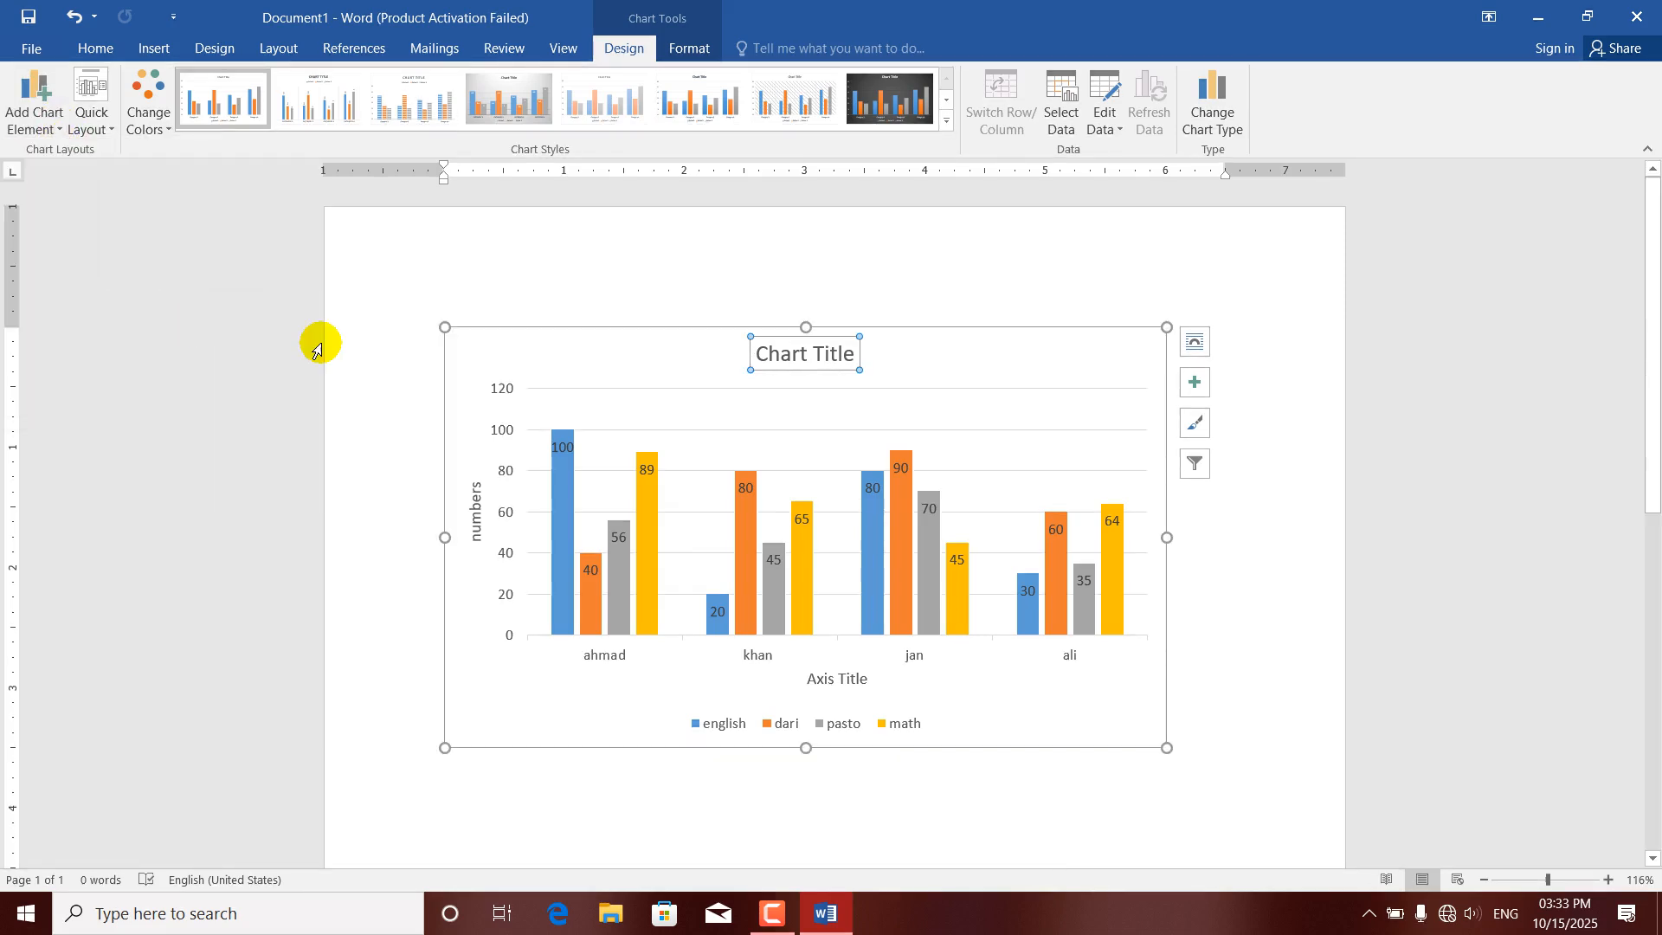
# Set the chart legend's position to Bottom.
pyautogui.click(48, 126)
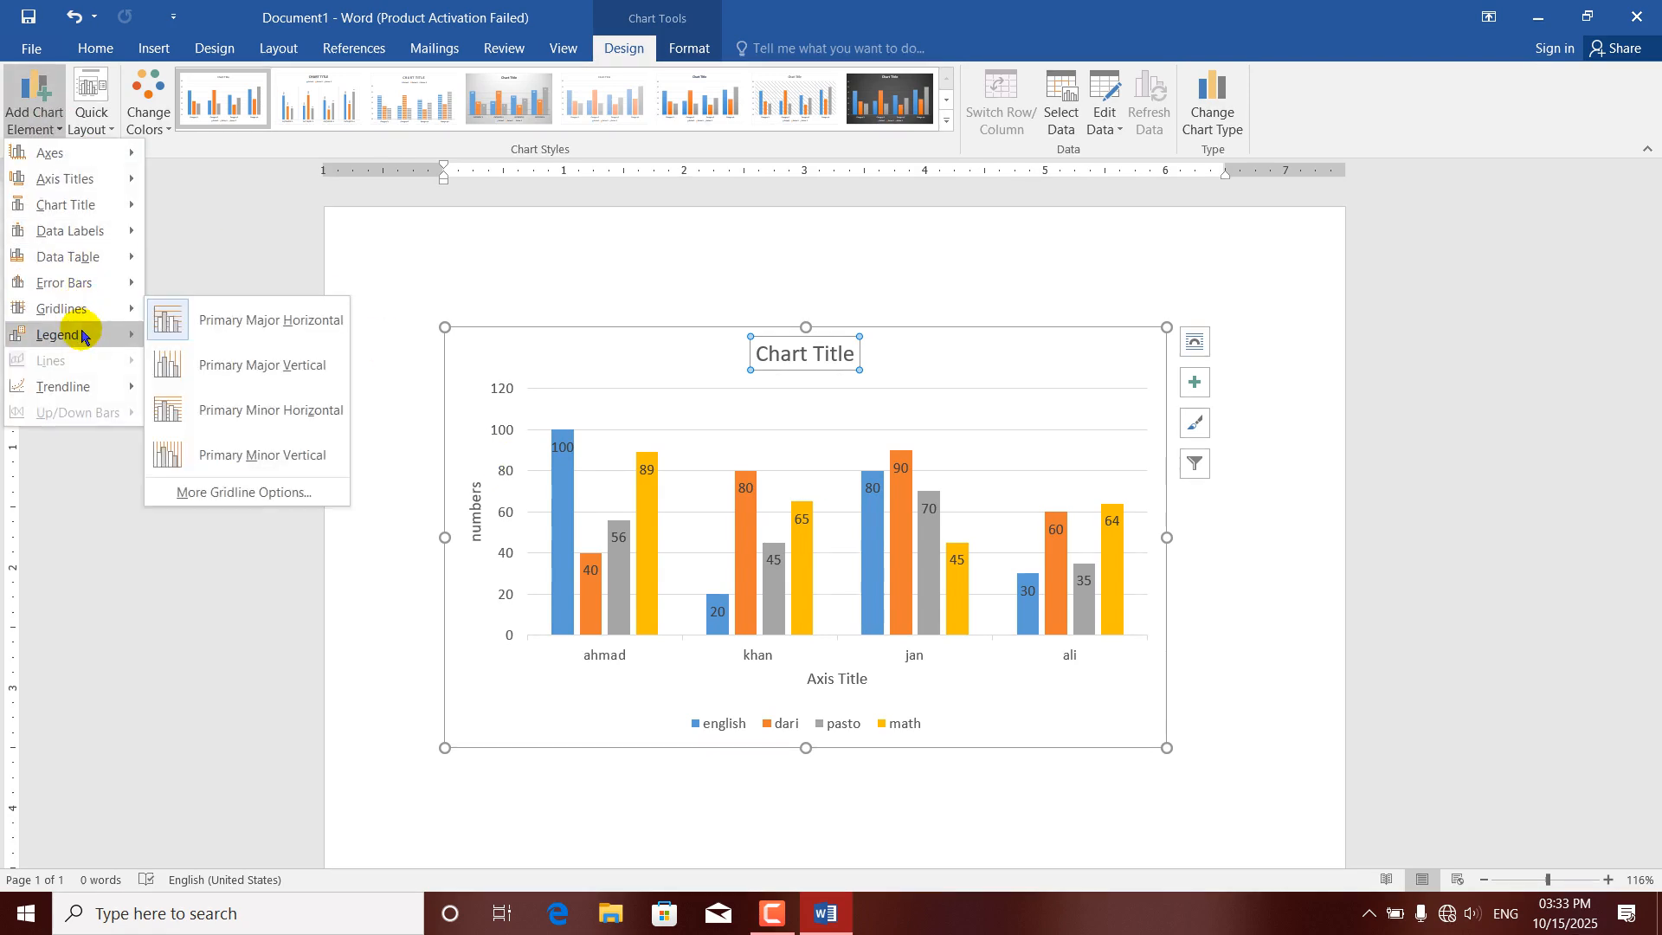
pyautogui.moveTo(76, 334)
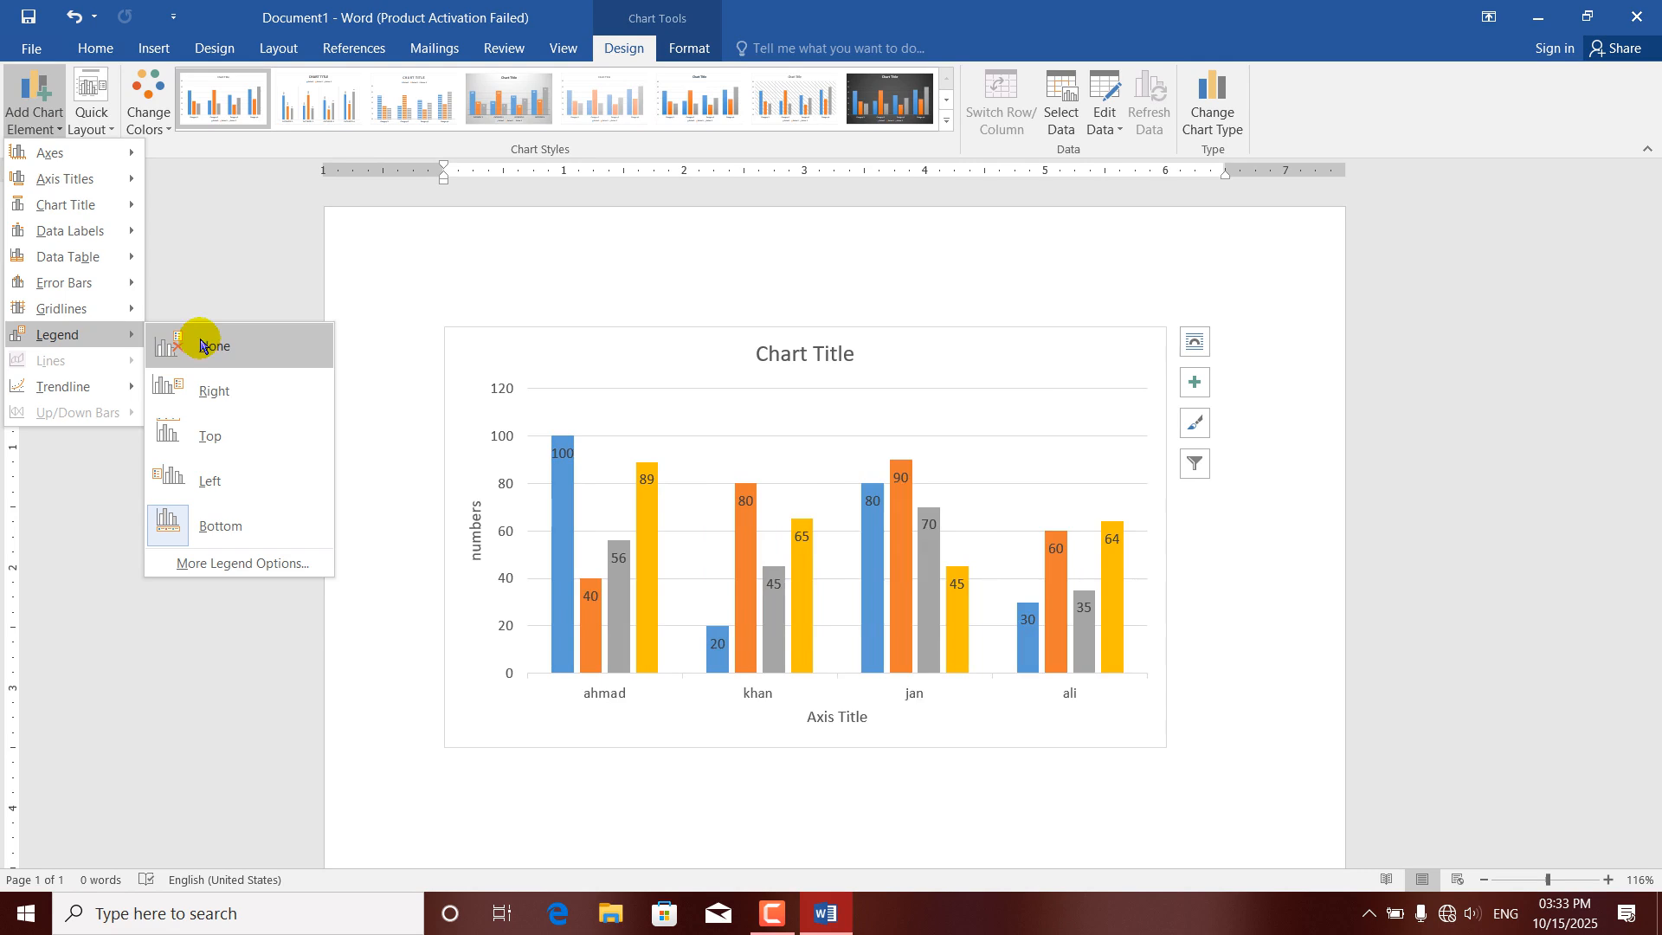
pyautogui.click(210, 525)
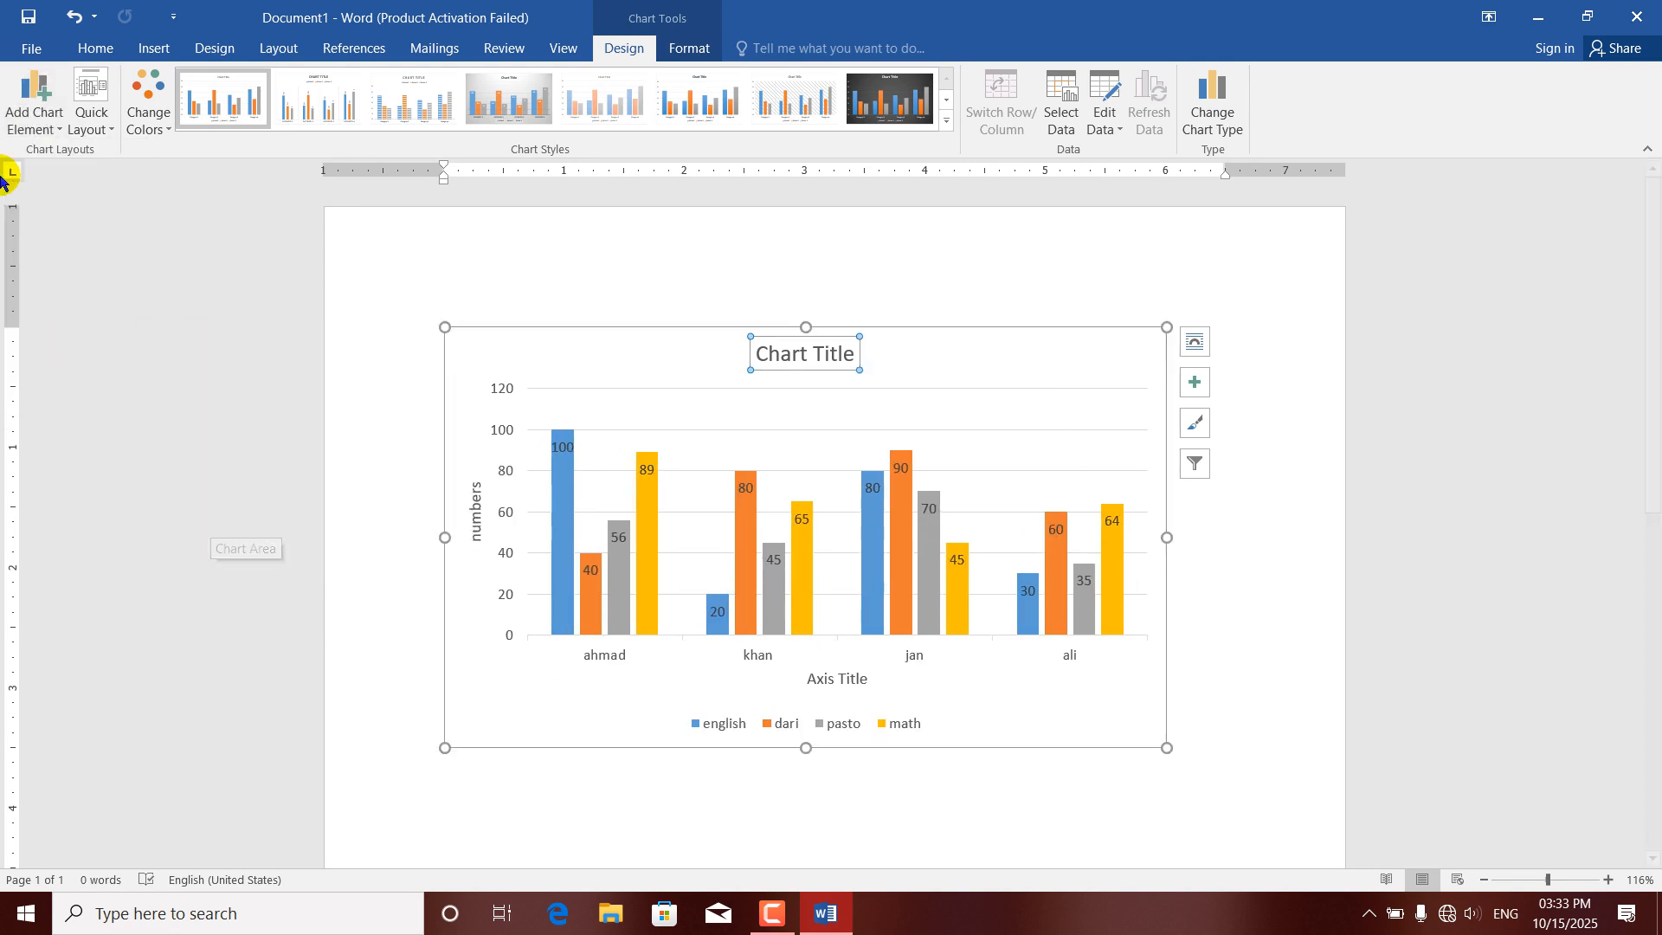
# Add a Linear trendline based on the english series to the chart.
pyautogui.click(49, 132)
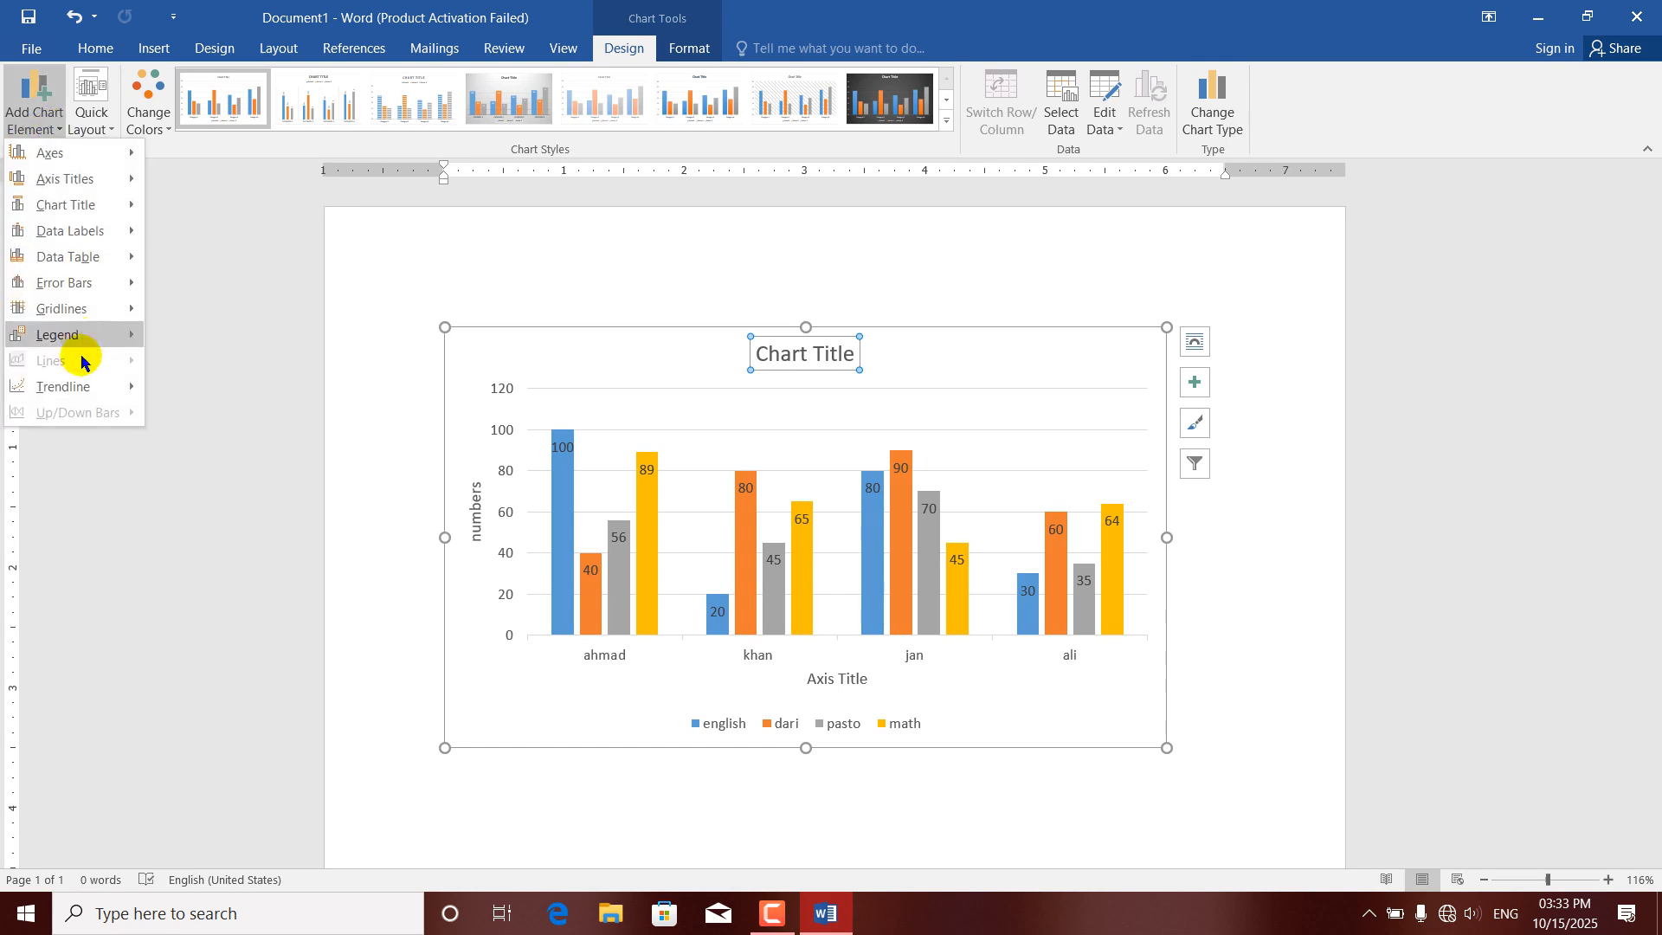
pyautogui.moveTo(58, 396)
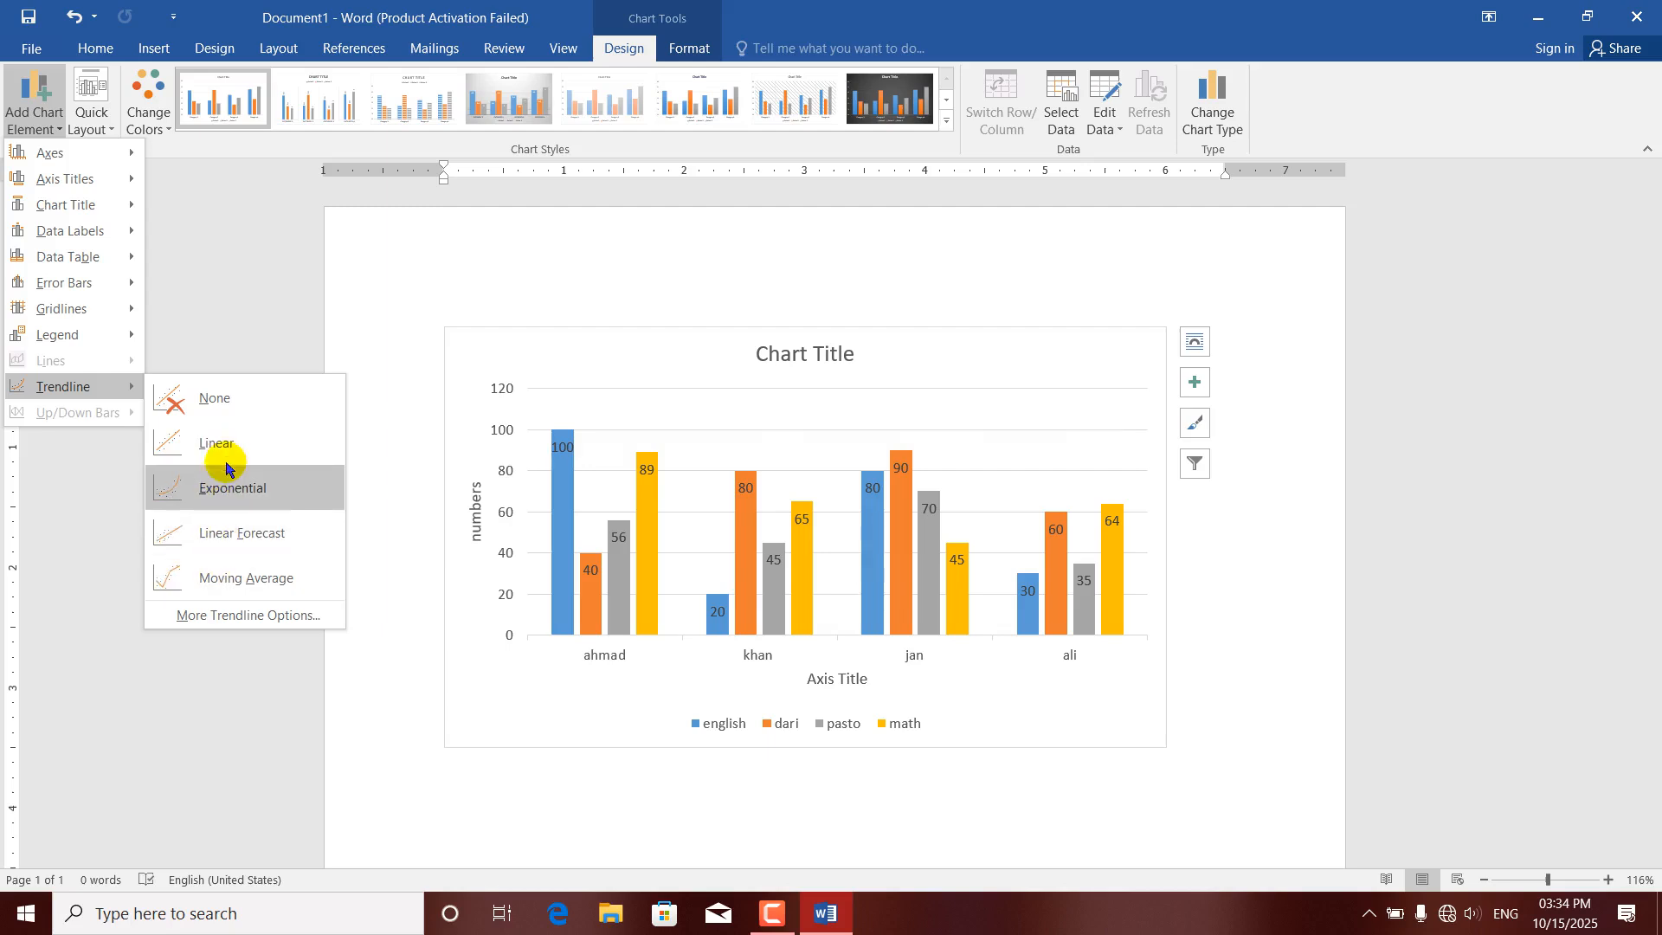
pyautogui.click(213, 447)
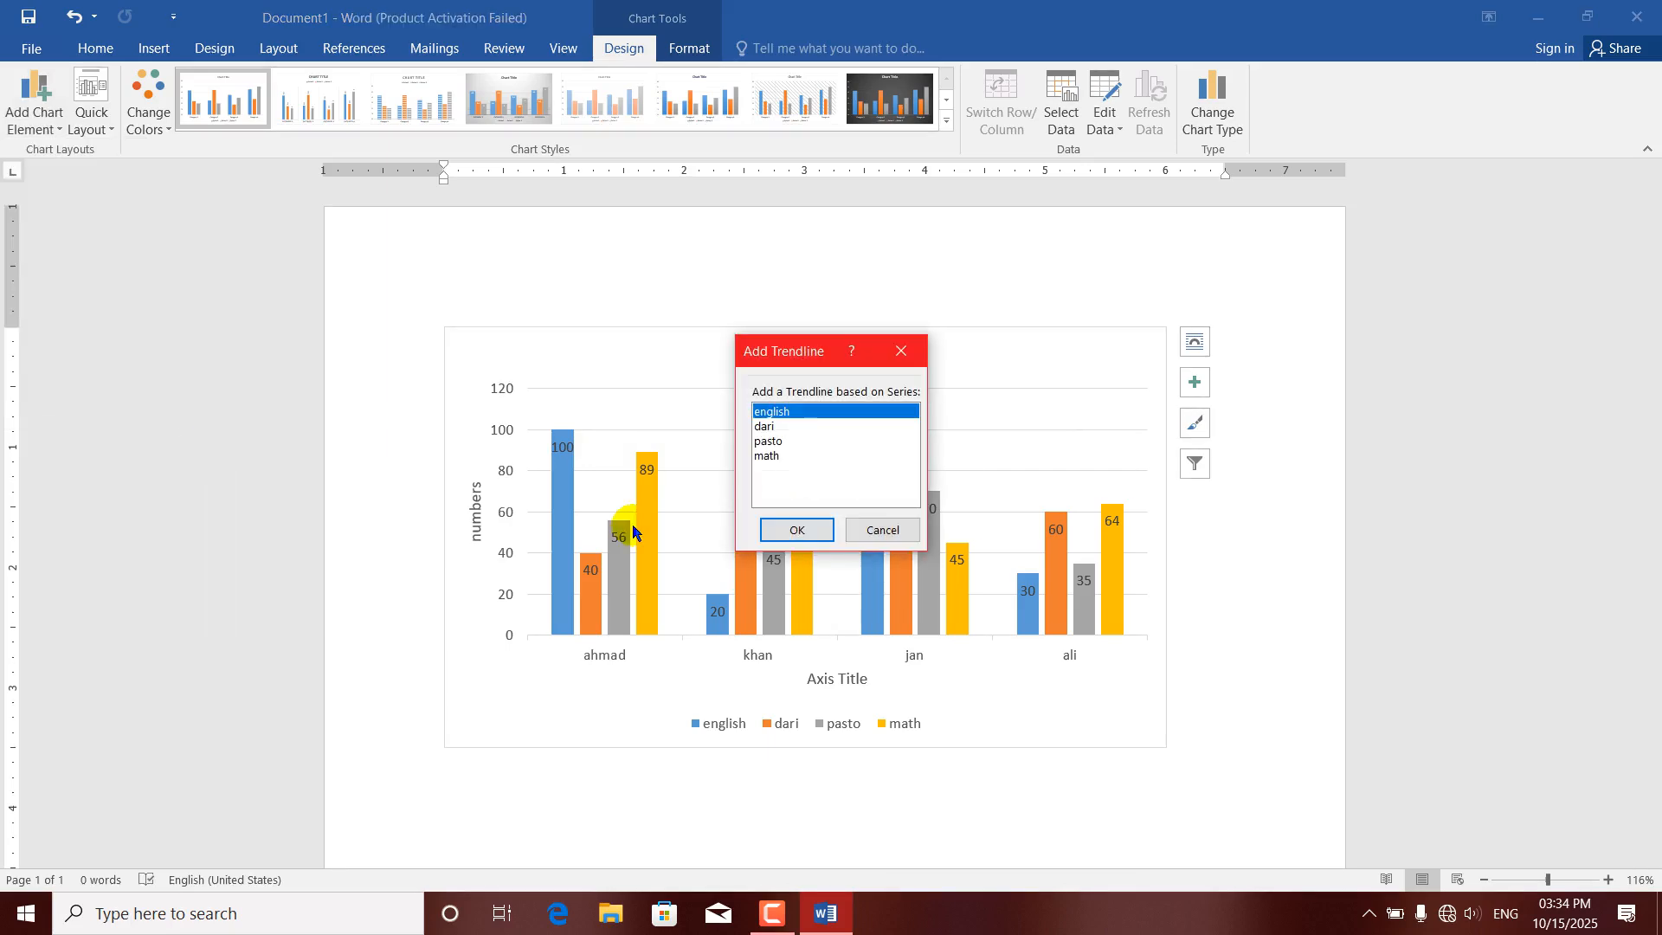
pyautogui.click(792, 530)
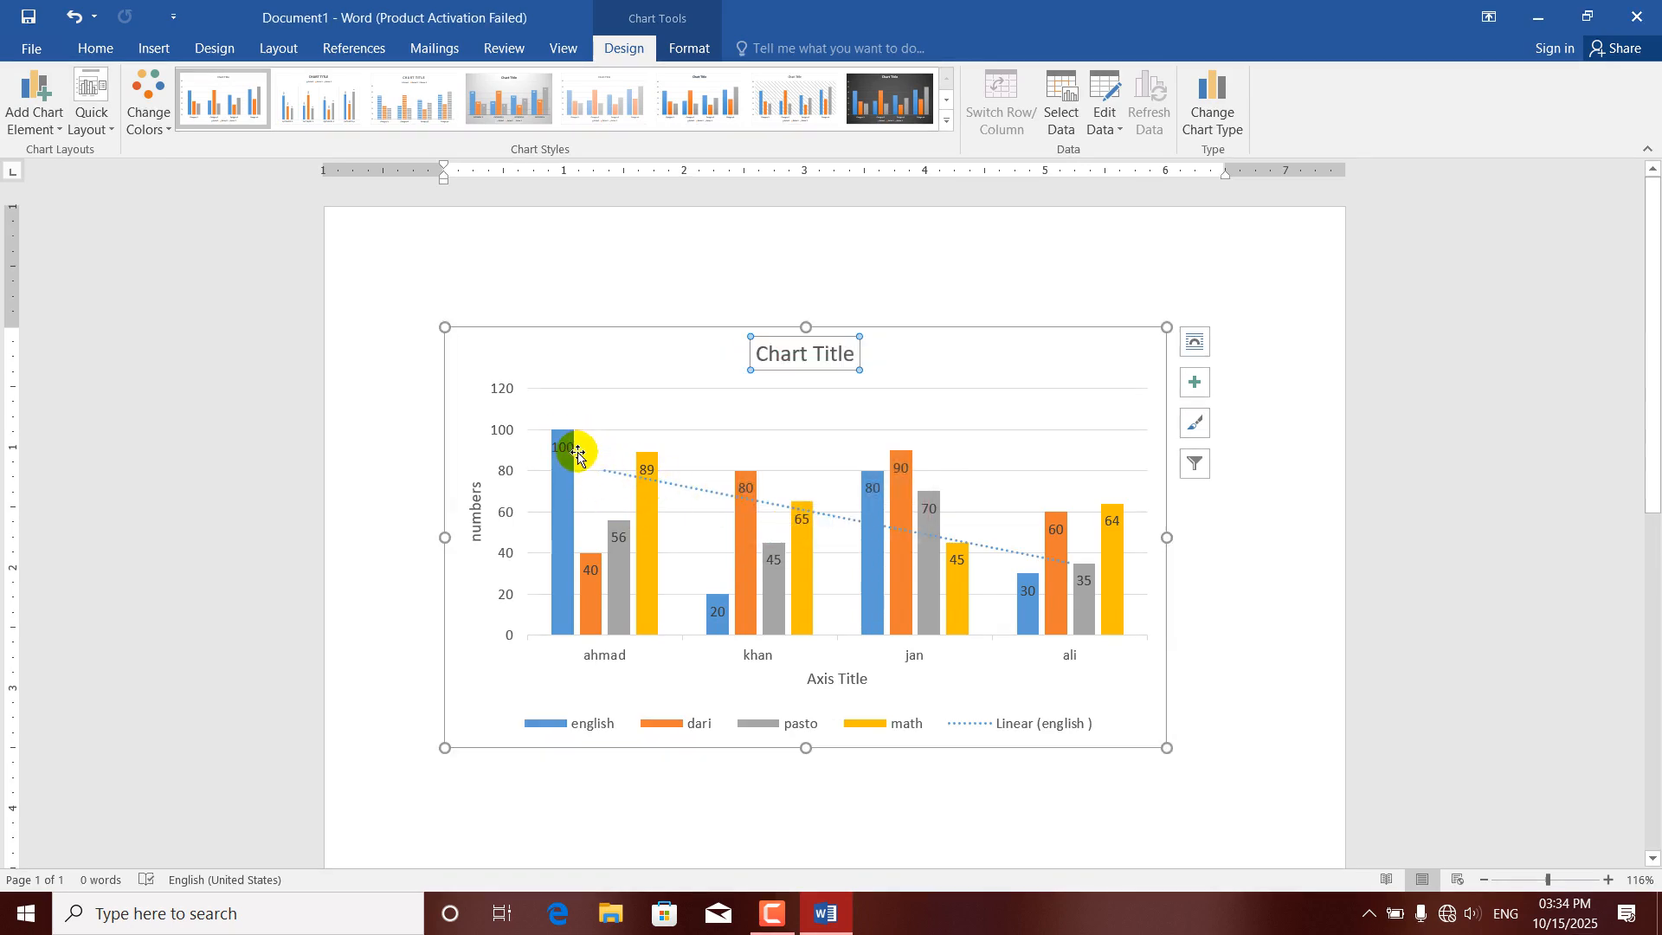
pyautogui.moveTo(1019, 630)
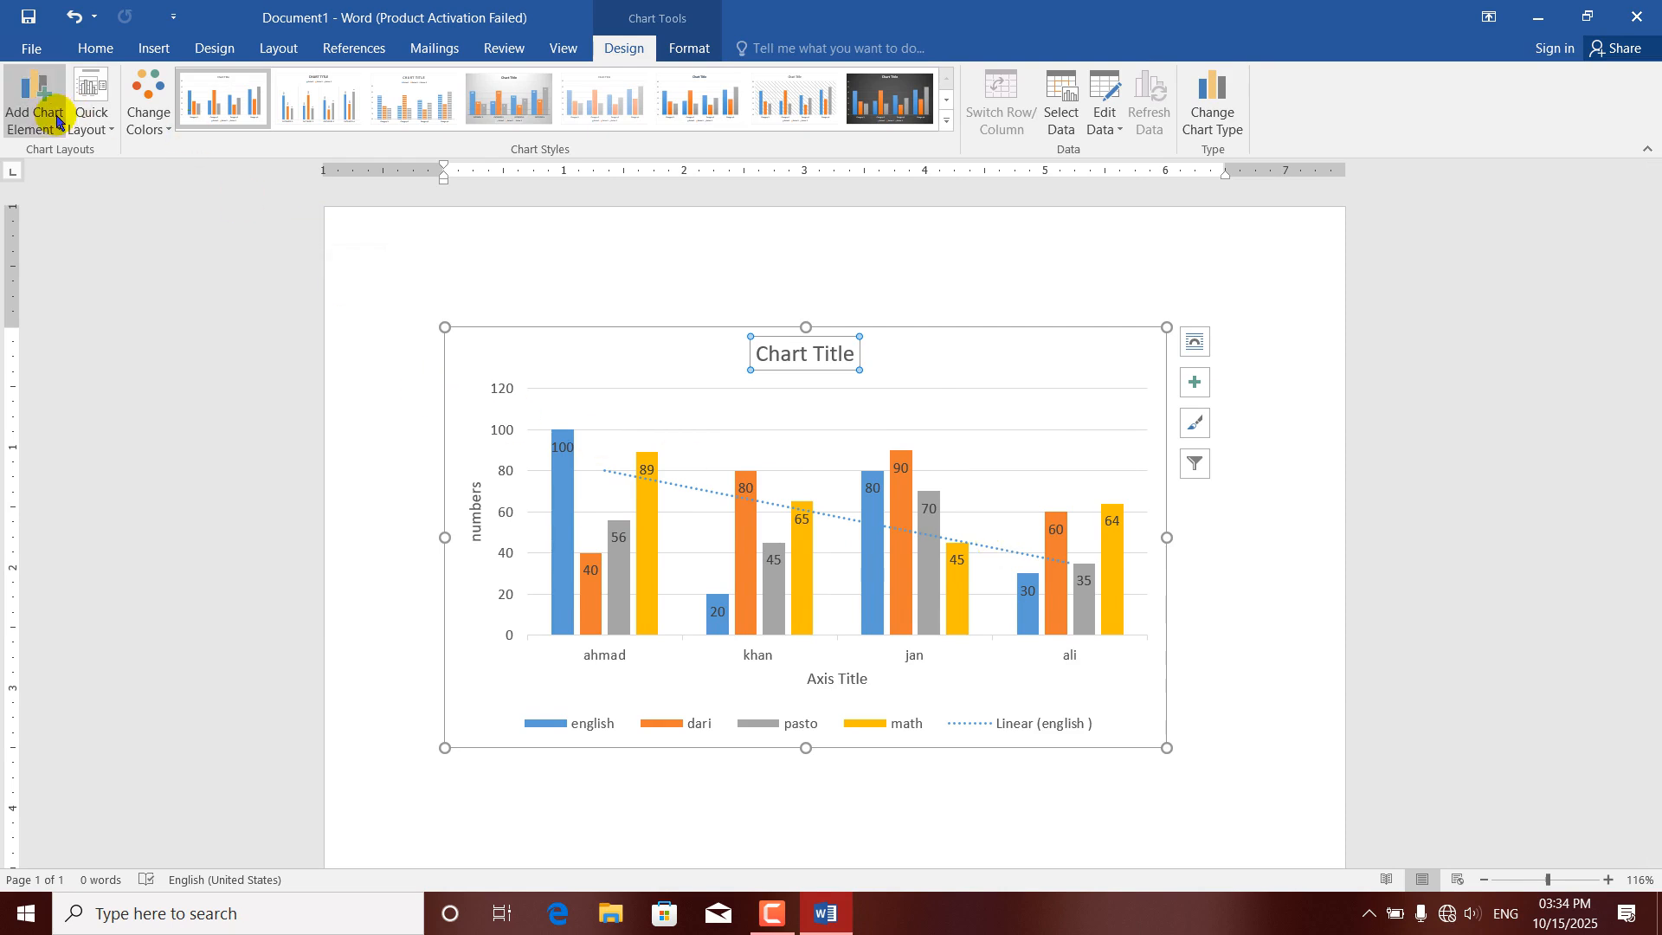
# Remove the trendline from the chart by setting it to None.
pyautogui.click(34, 121)
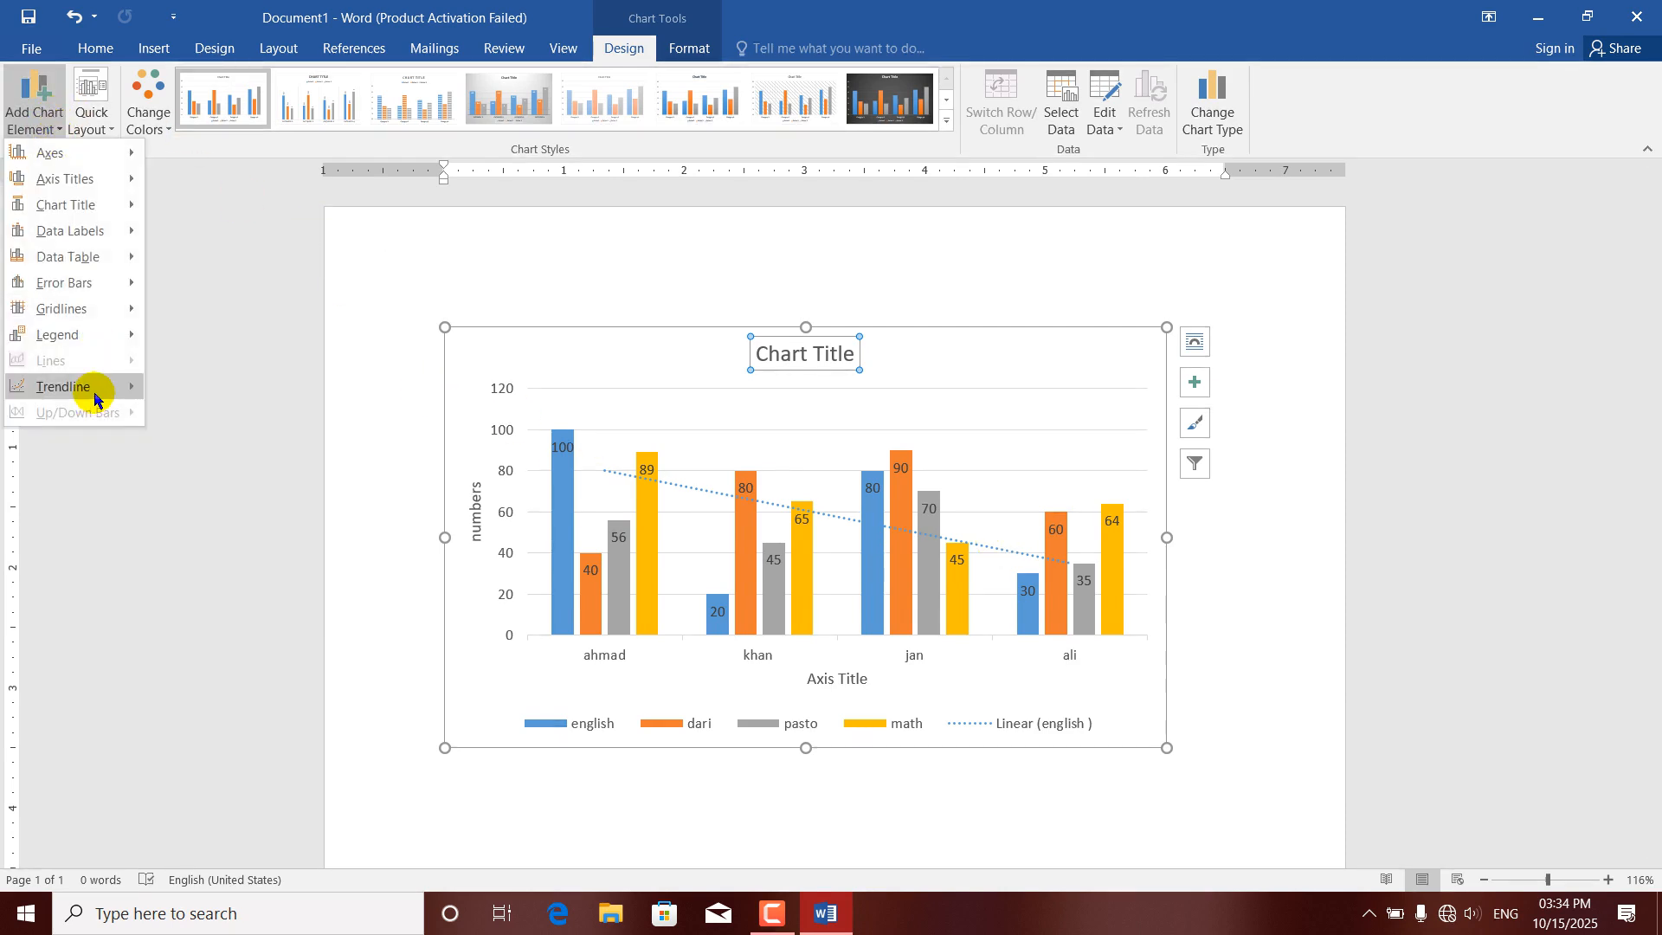
pyautogui.moveTo(90, 389)
pyautogui.click(208, 406)
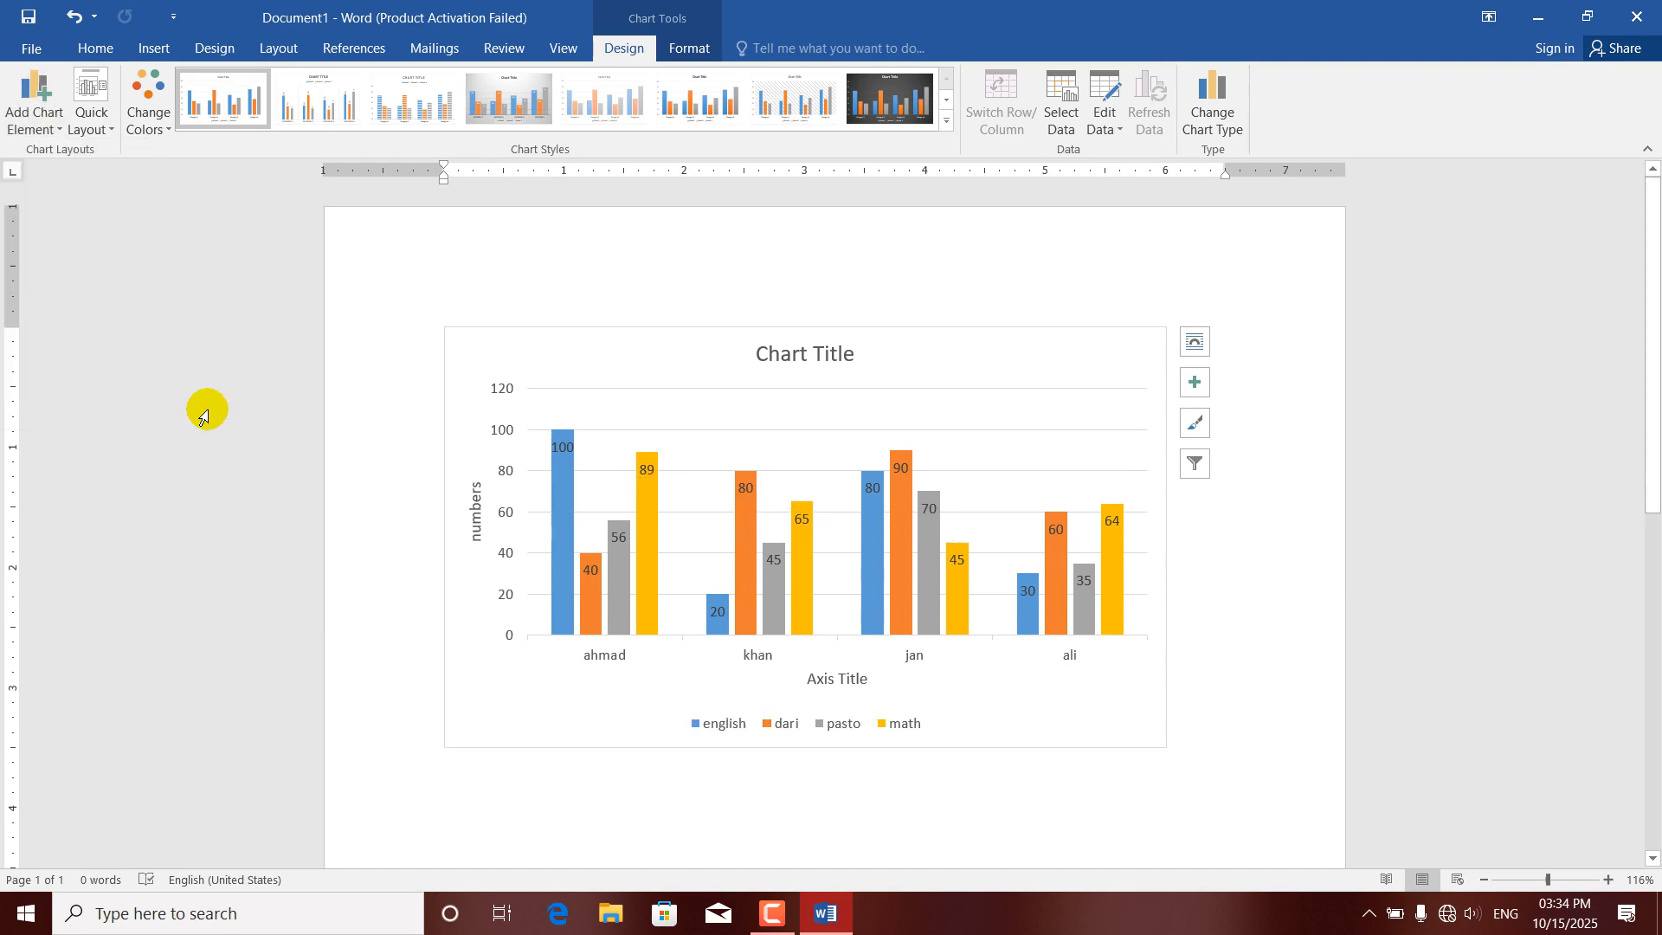
# Change the chart type from Clustered Column to Line.
pyautogui.click(57, 115)
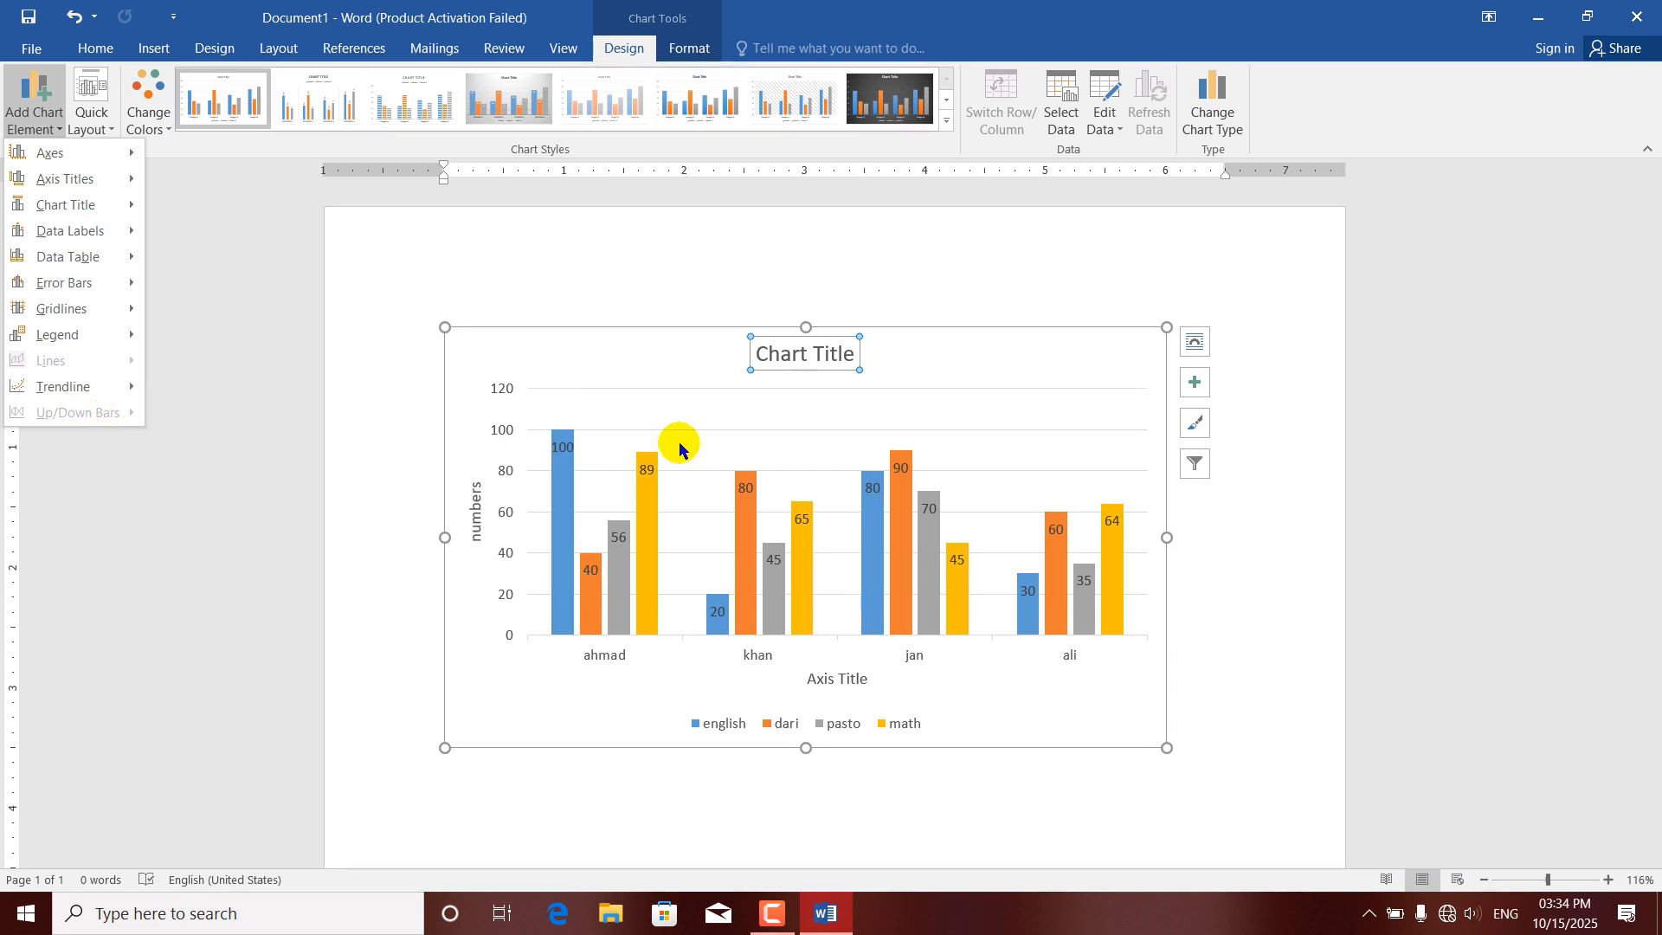
pyautogui.click(1212, 108)
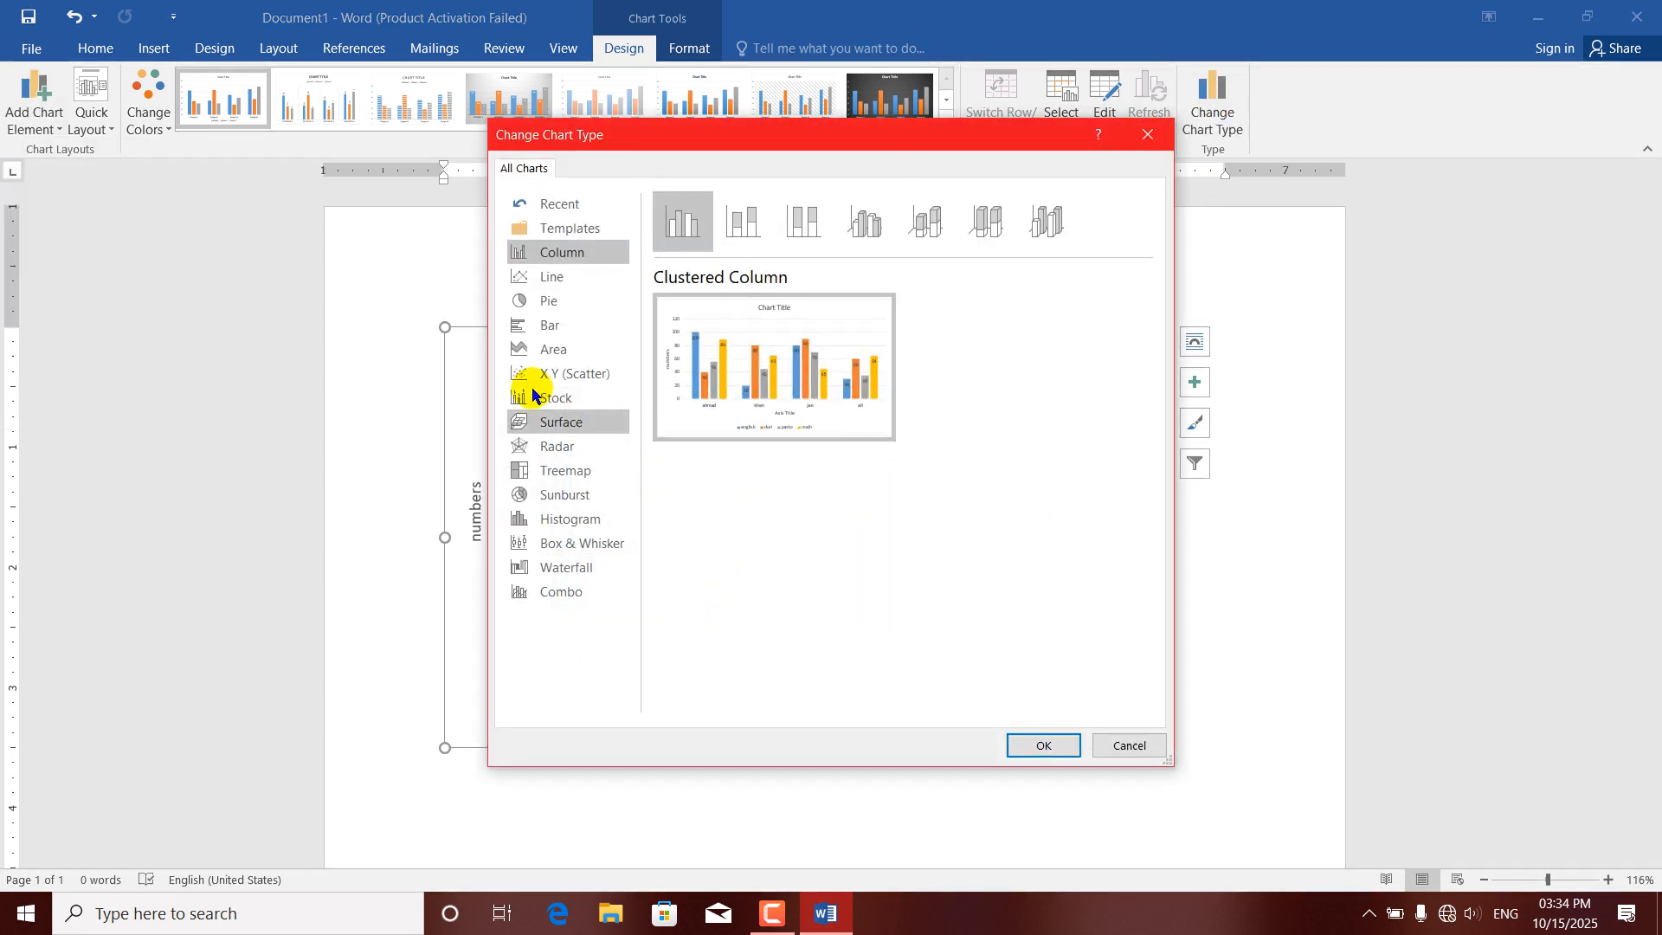
pyautogui.click(549, 276)
pyautogui.click(1052, 746)
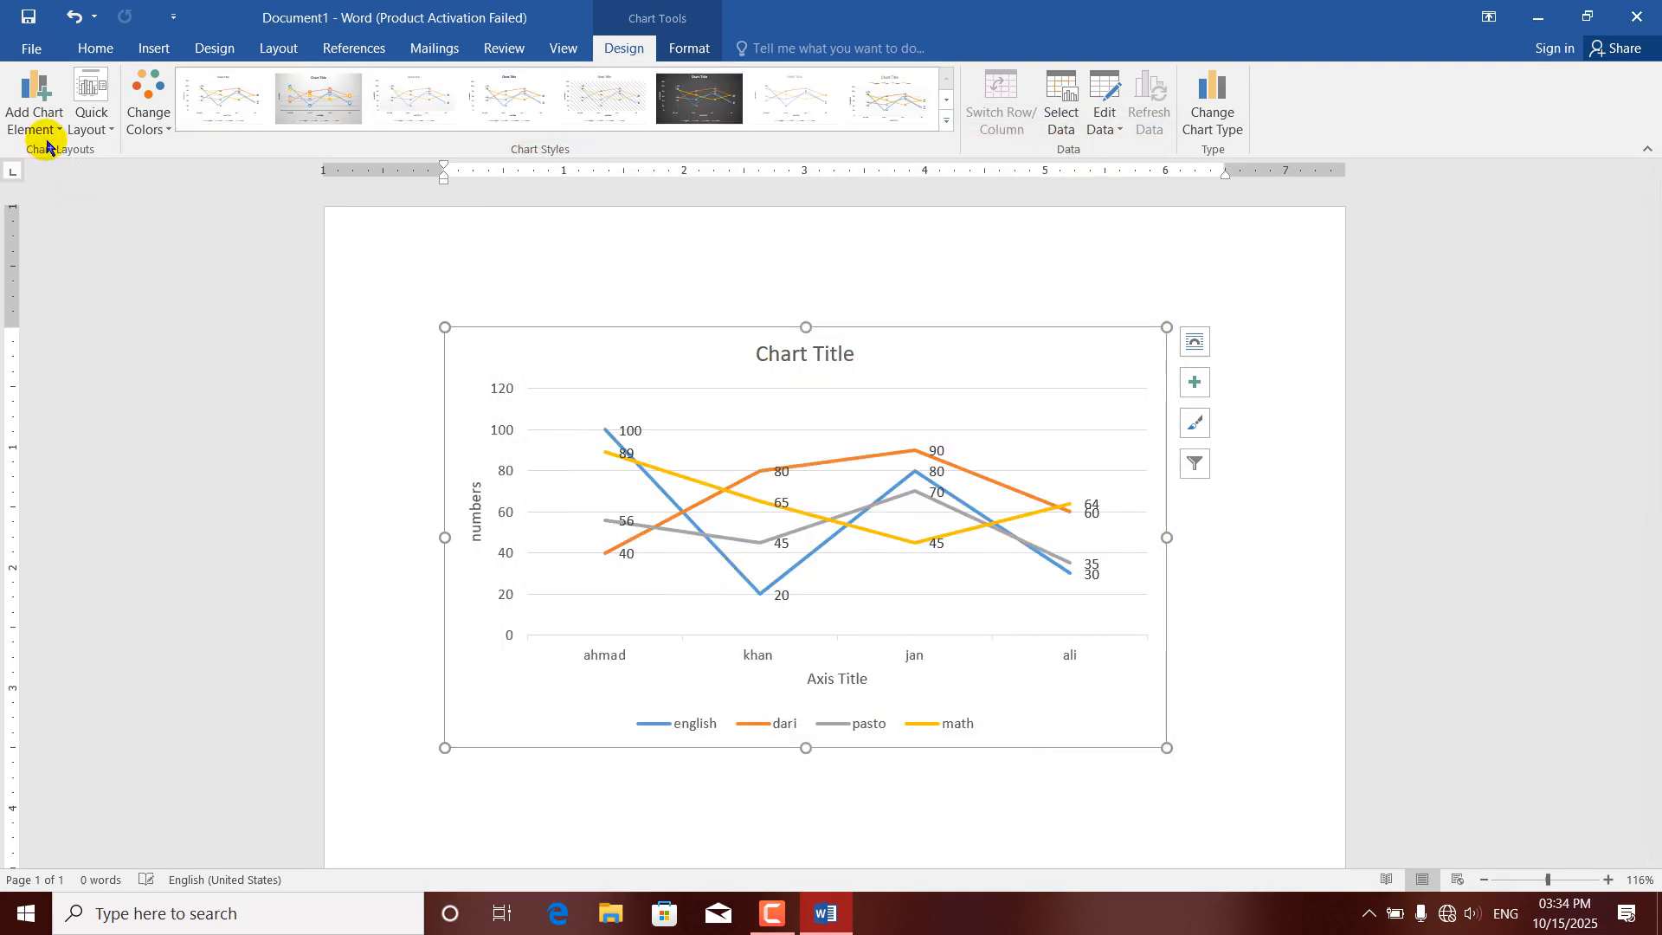
# Look through the Lines and Up/Down Bars options offered for the line chart.
pyautogui.click(55, 131)
pyautogui.moveTo(32, 358)
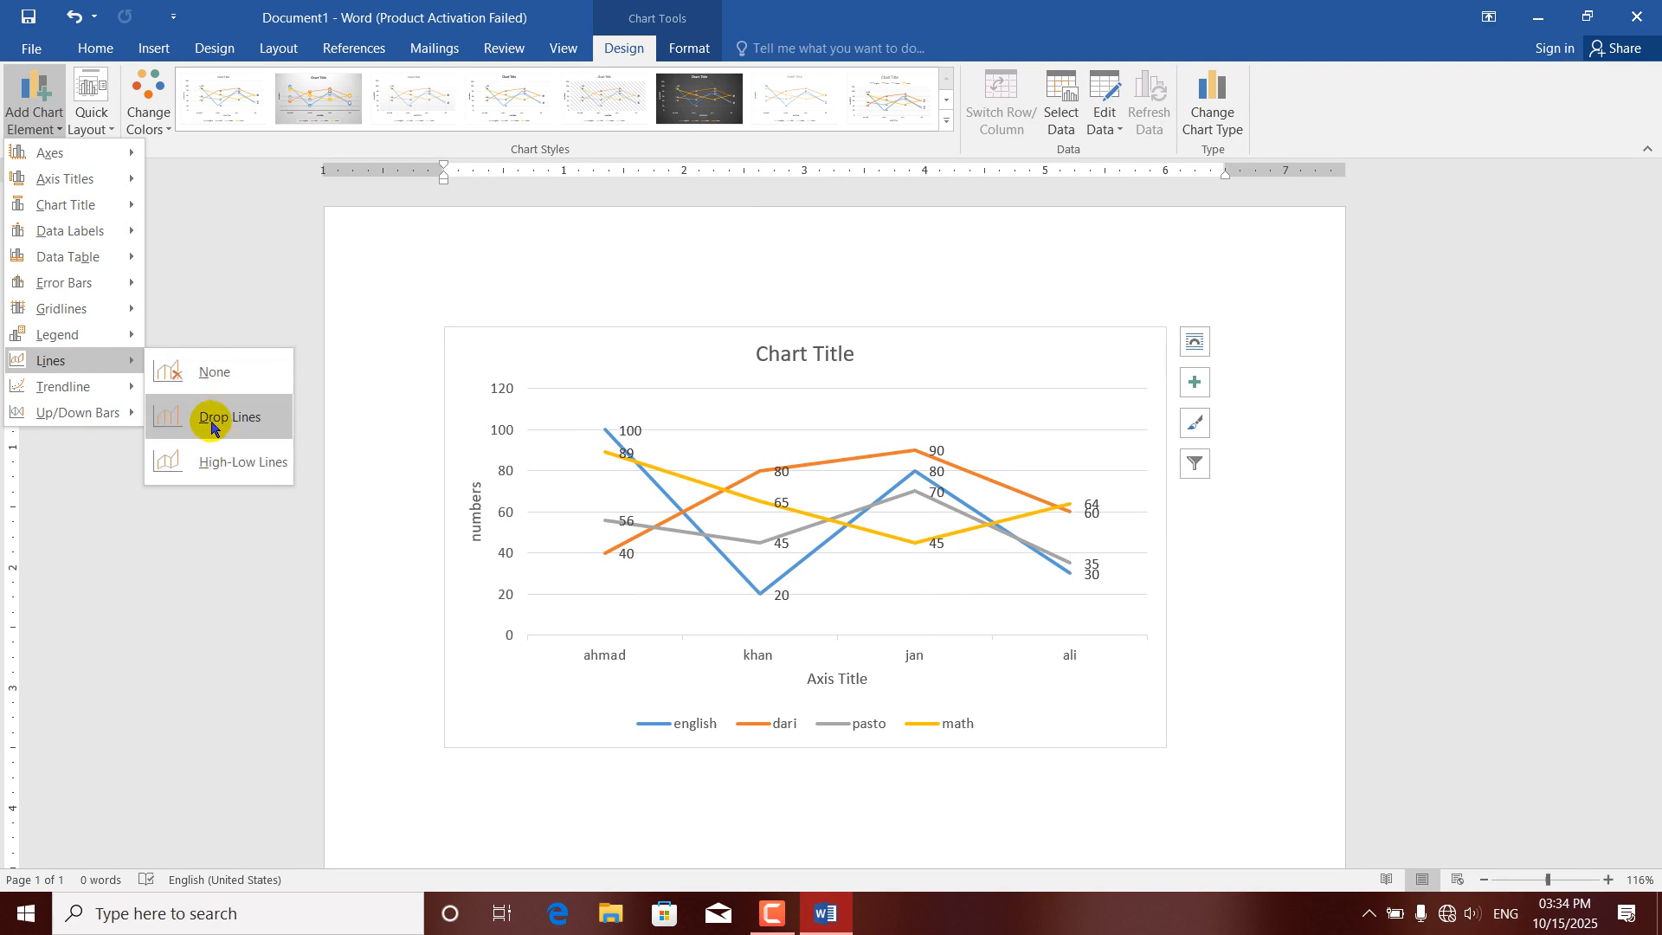
pyautogui.moveTo(108, 413)
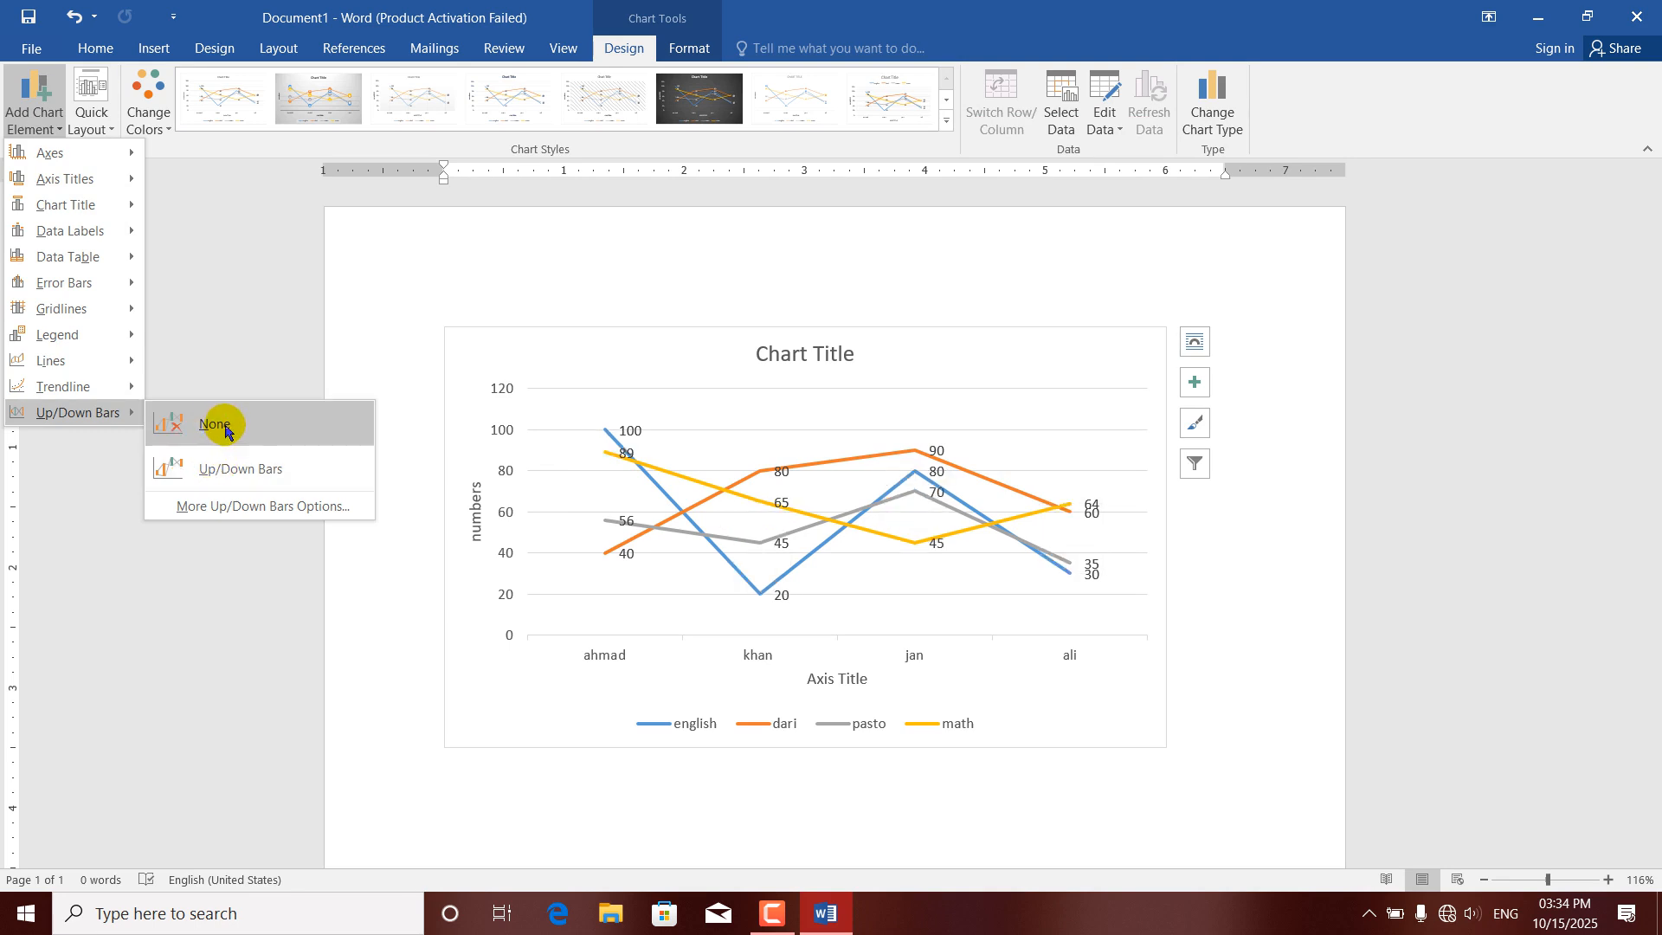
pyautogui.click(246, 268)
# Change the chart type back to Clustered Column.
pyautogui.click(1214, 103)
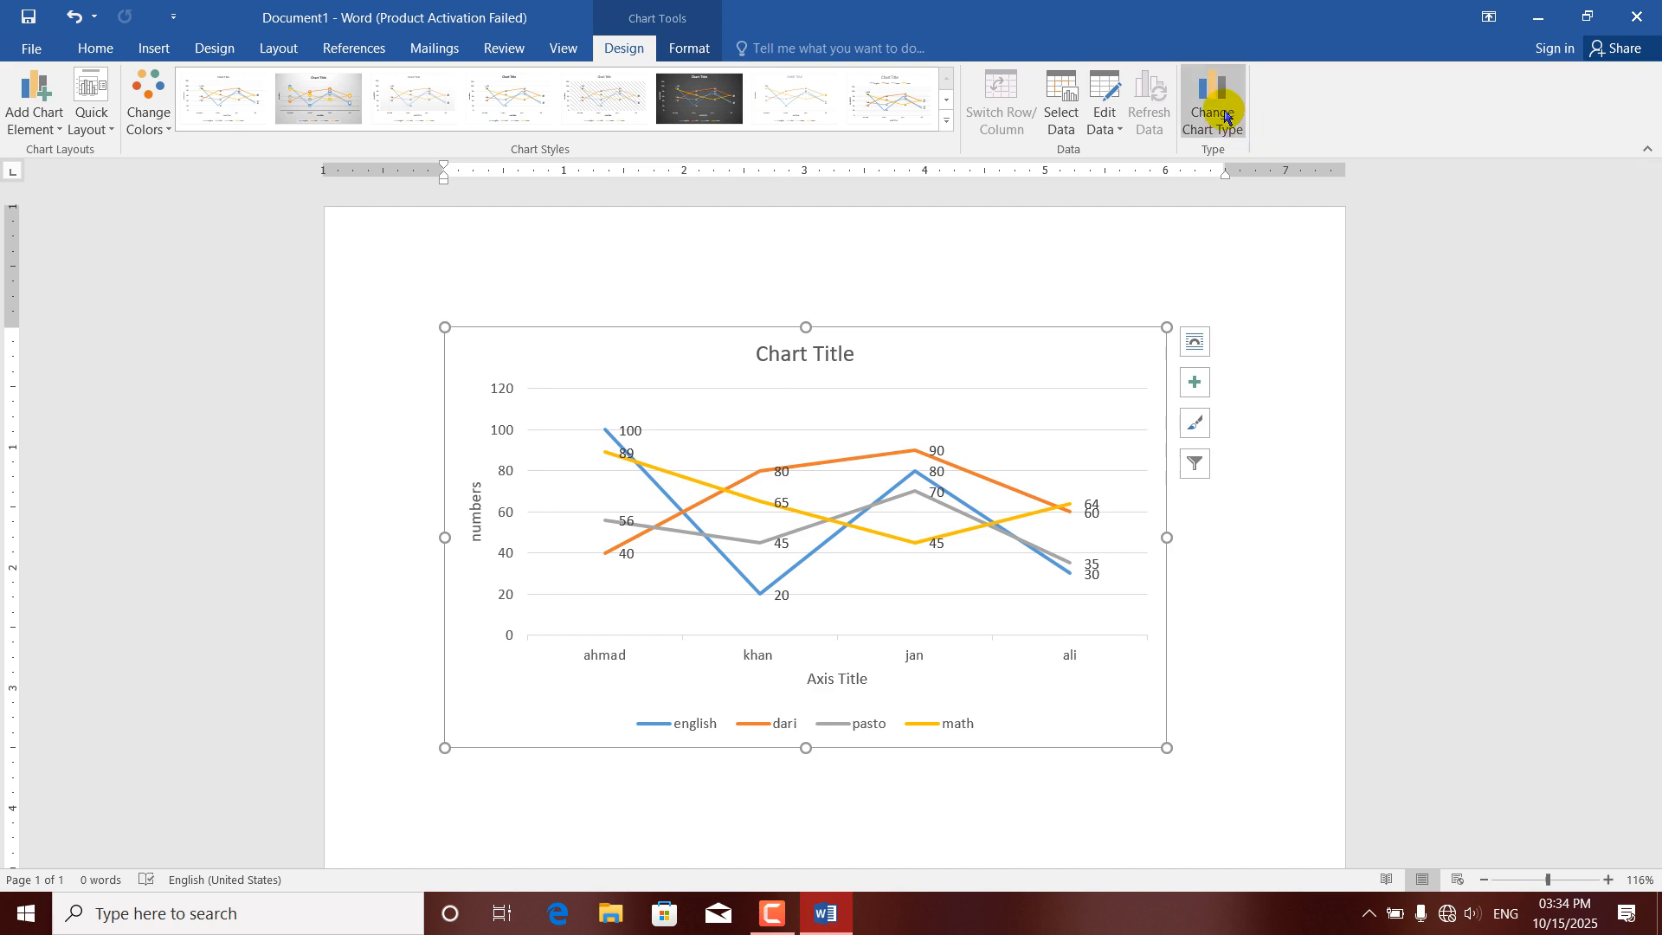
pyautogui.click(572, 252)
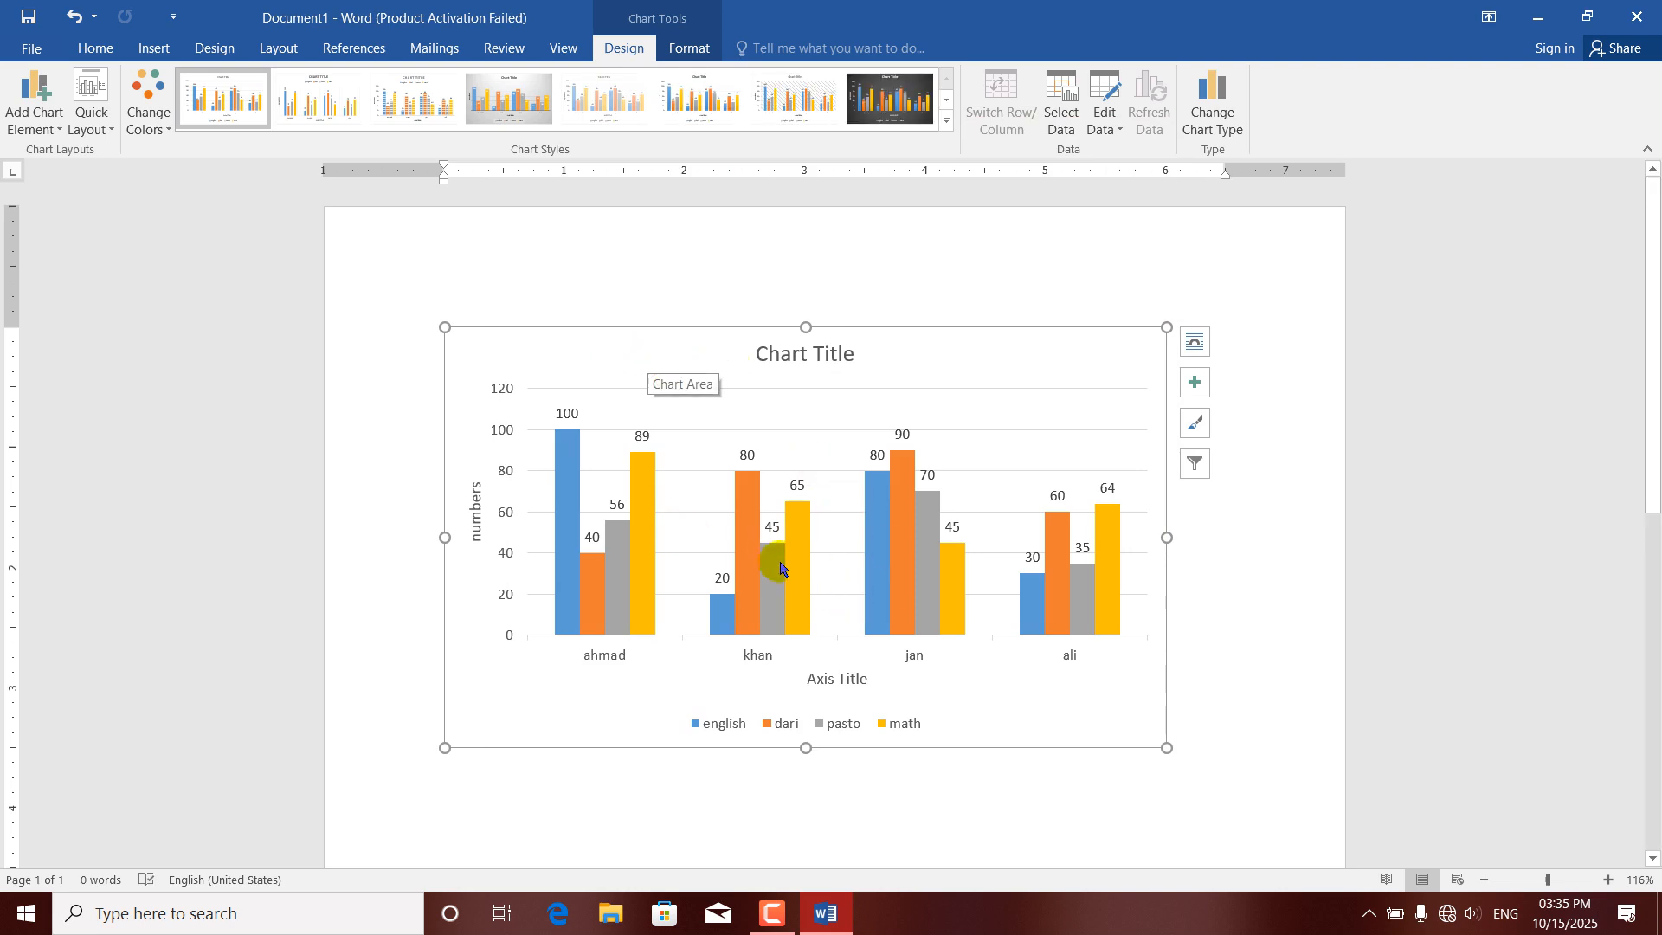
# Apply the quick layout with a data table, and replace it with the one that has a bottom legend and no axis titles.
pyautogui.click(110, 131)
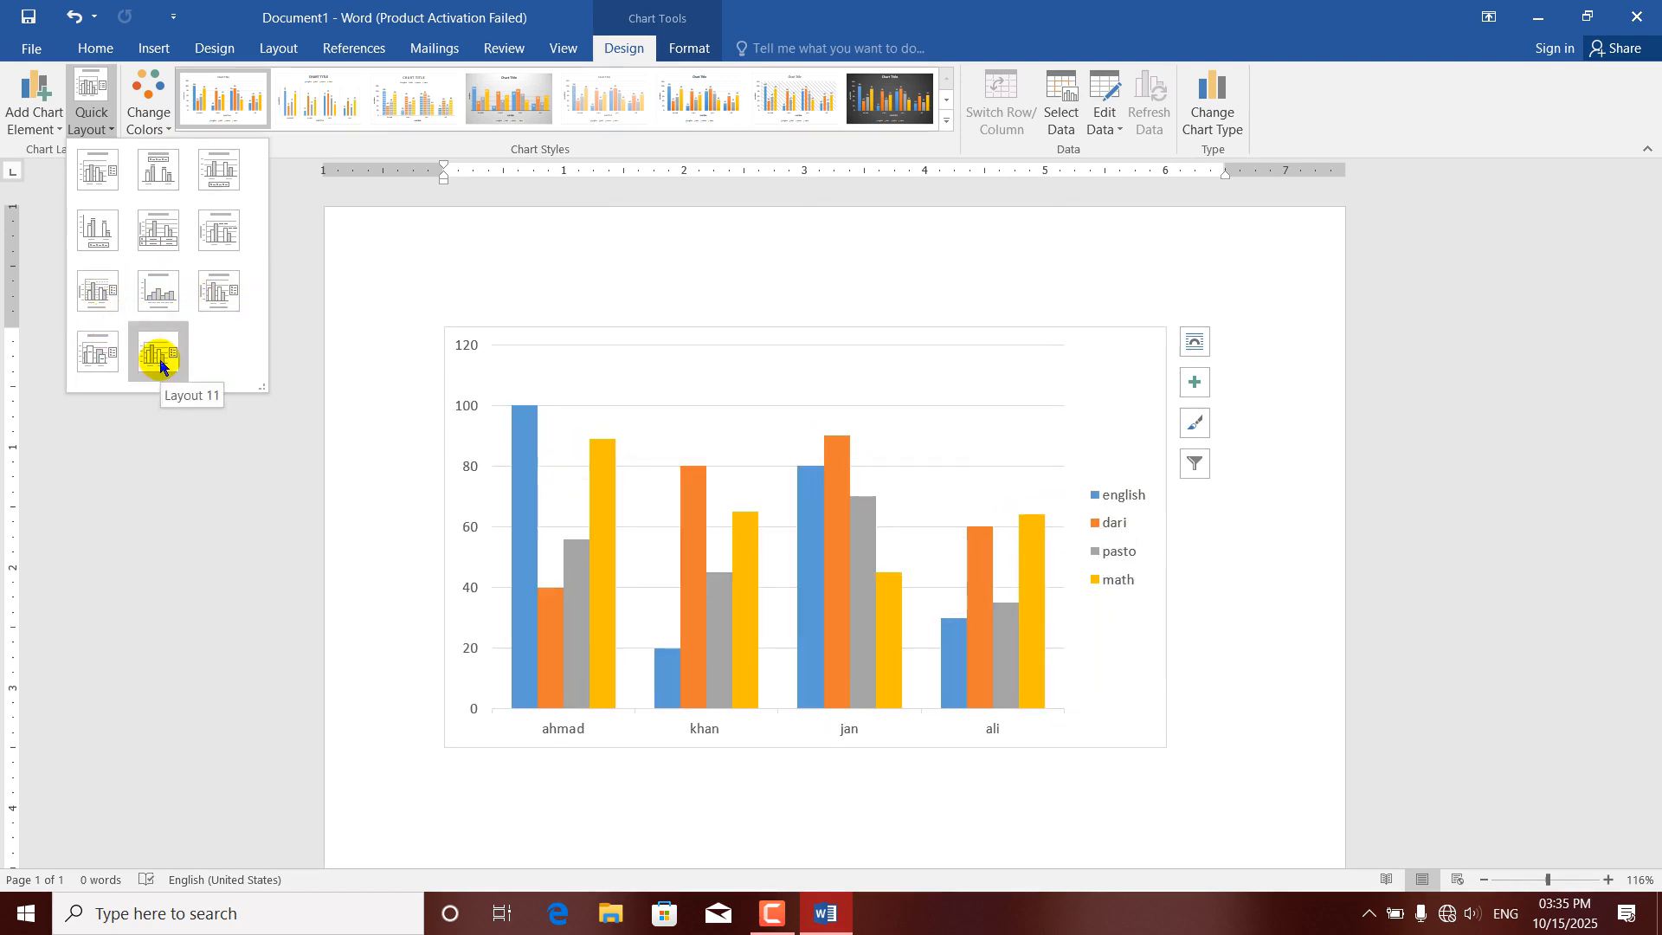
pyautogui.click(160, 238)
pyautogui.click(97, 121)
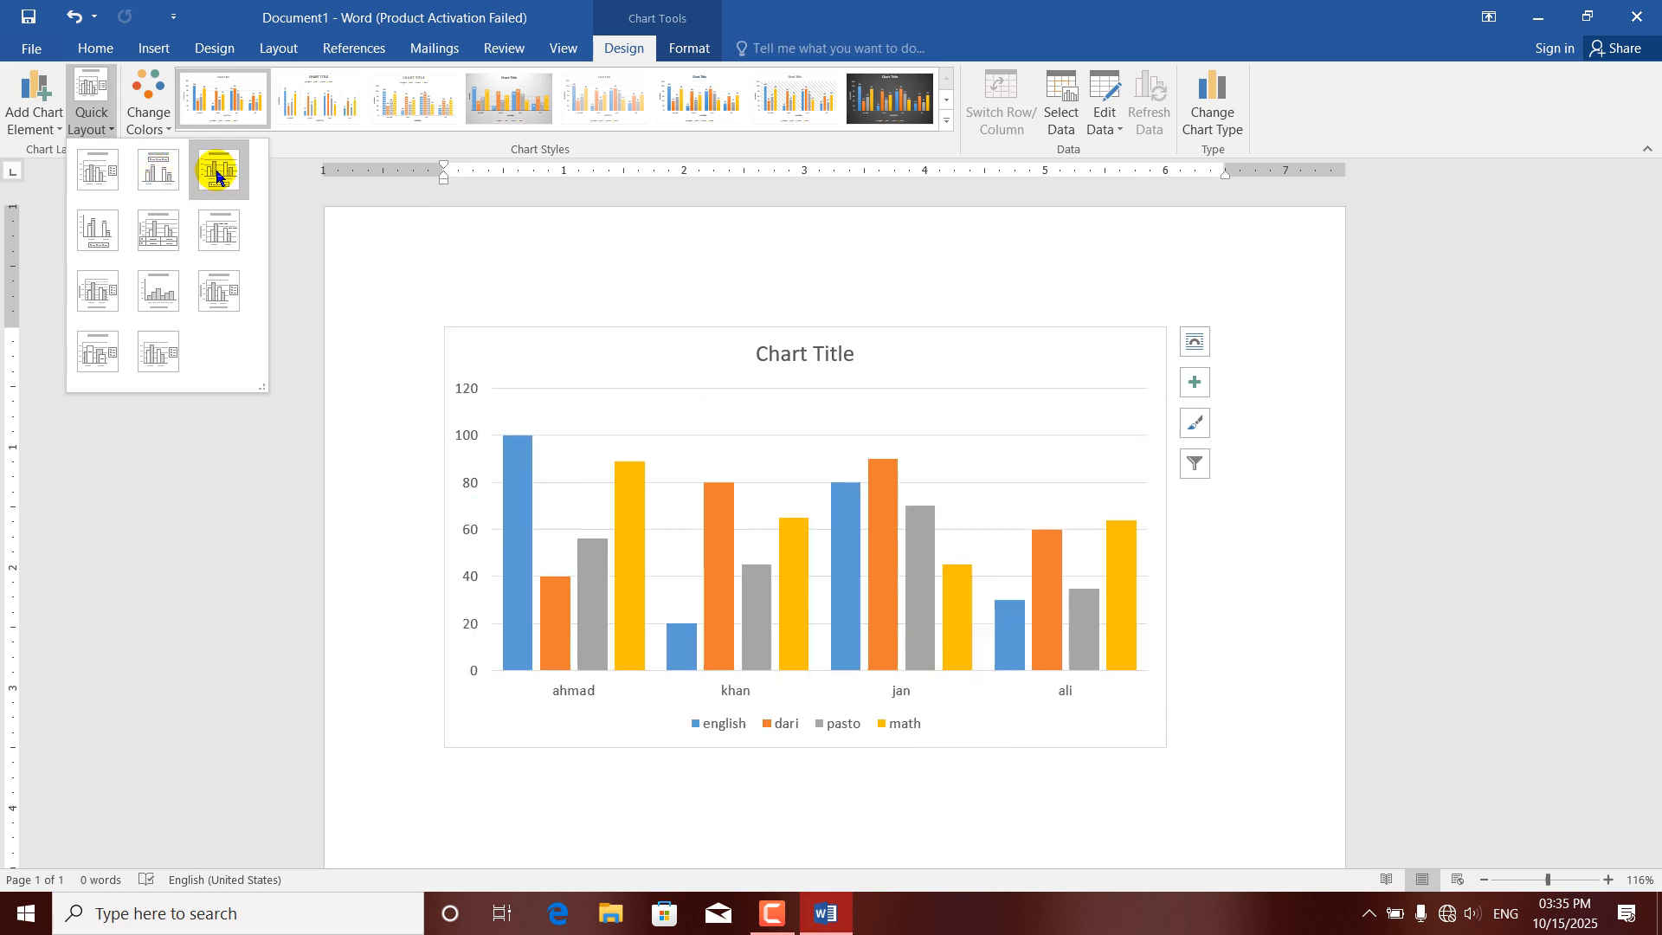
pyautogui.click(216, 176)
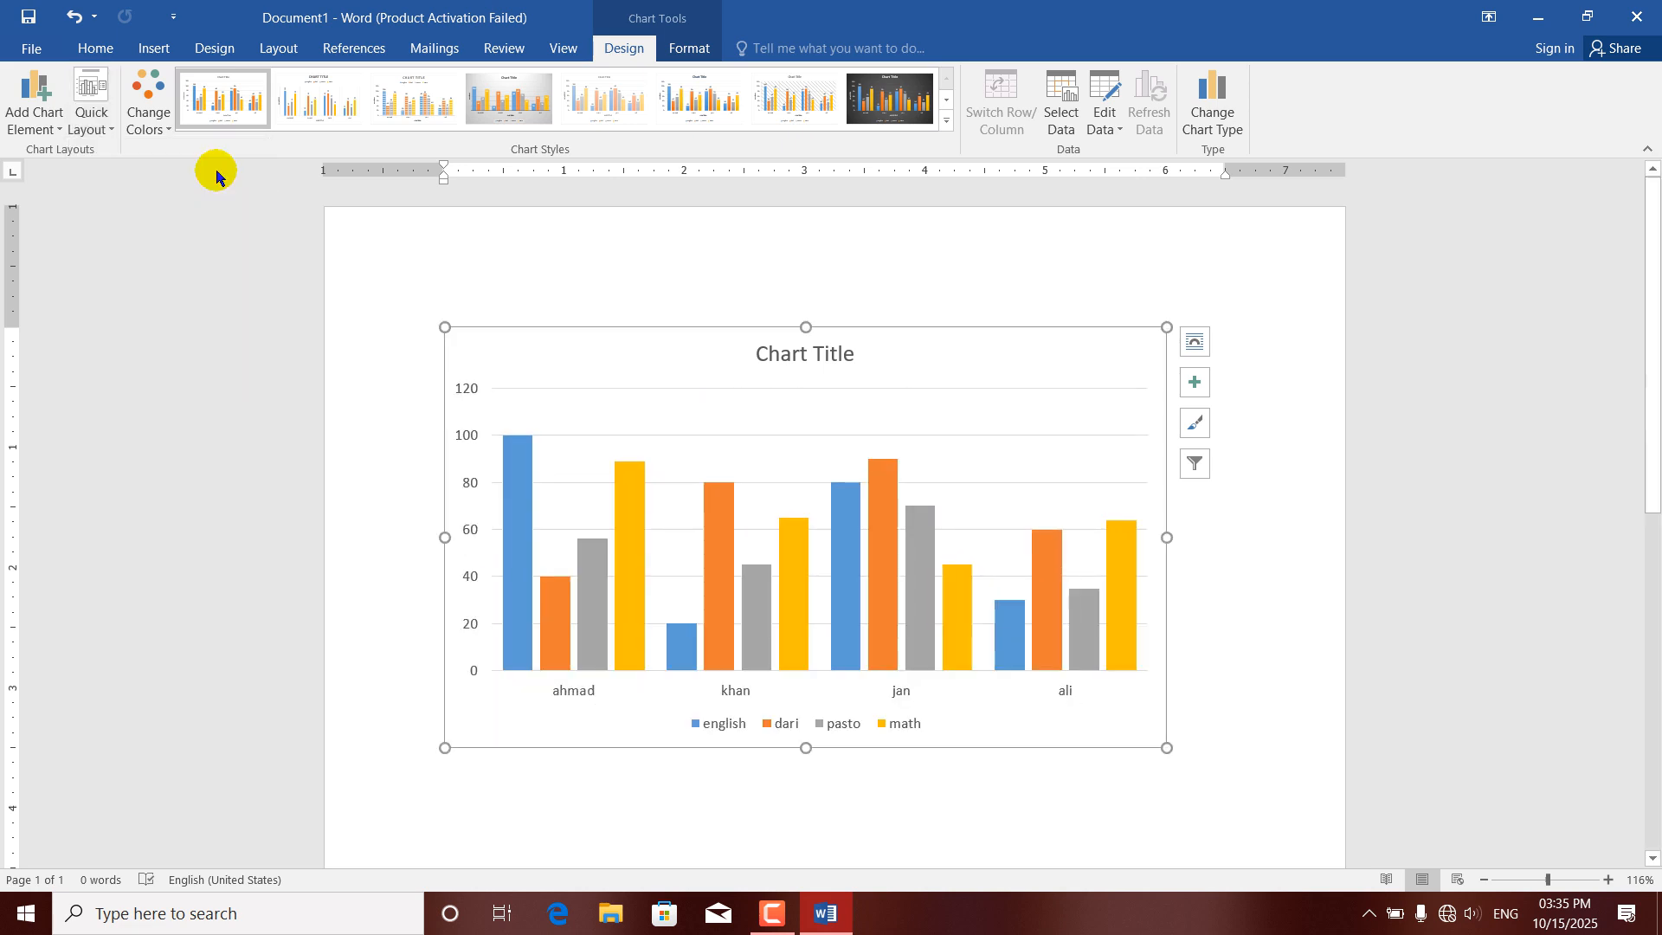
# Apply the quick layout with axis titles, a legend beside the plot, minor gridlines and no chart title.
pyautogui.click(163, 131)
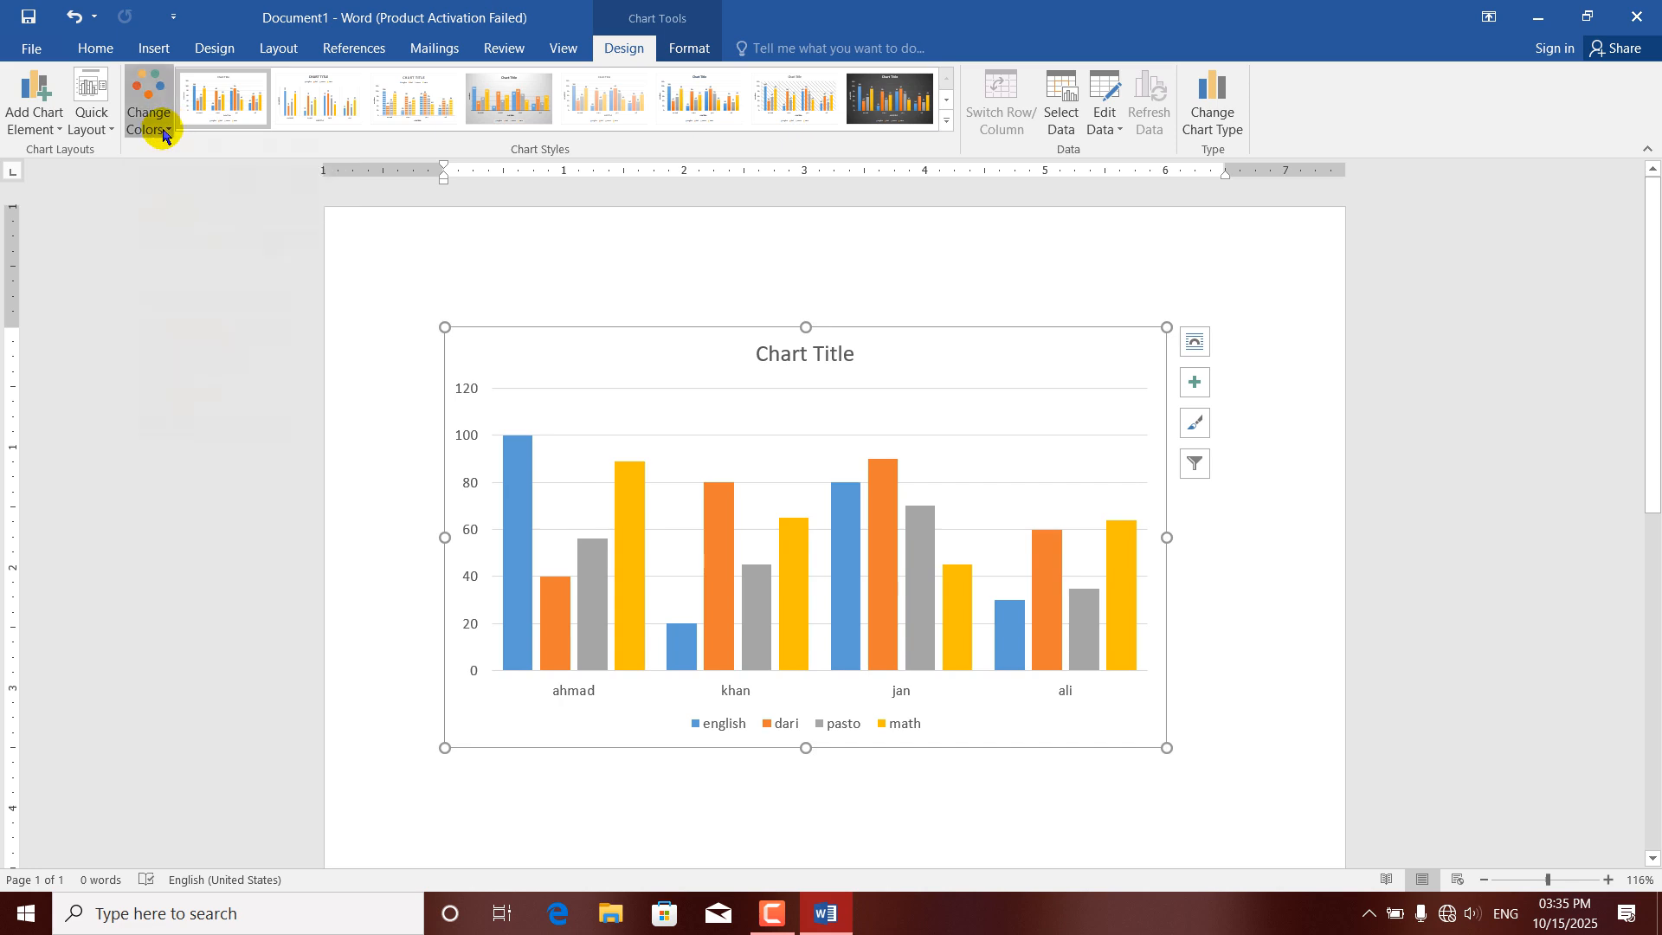
pyautogui.click(102, 132)
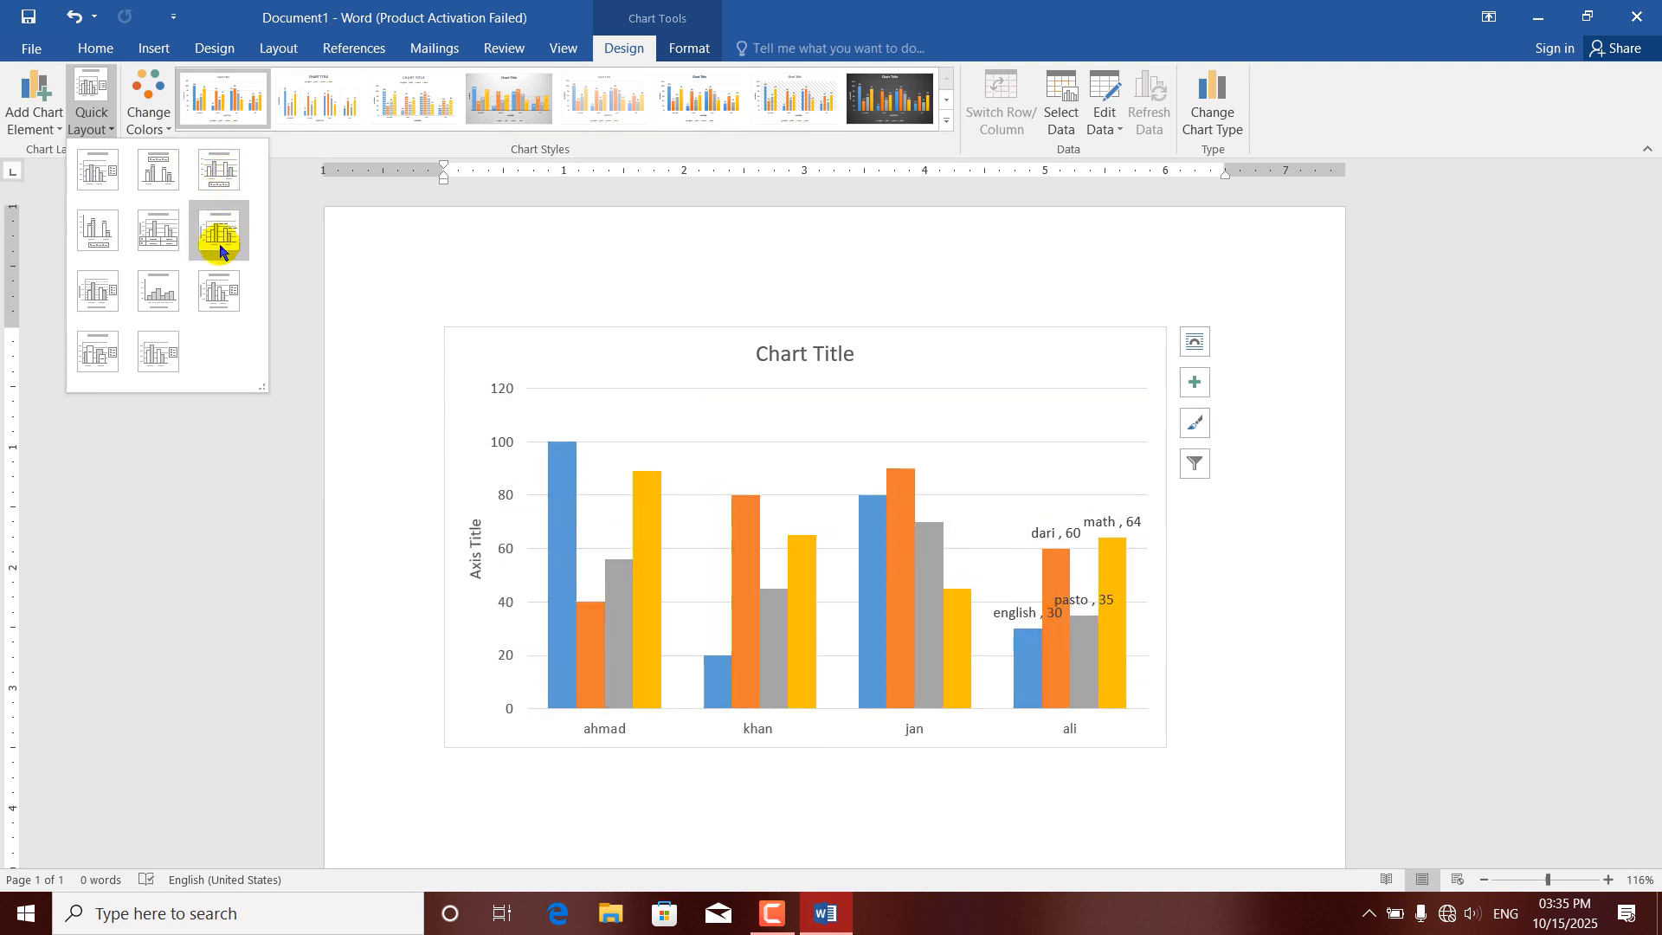
pyautogui.click(103, 300)
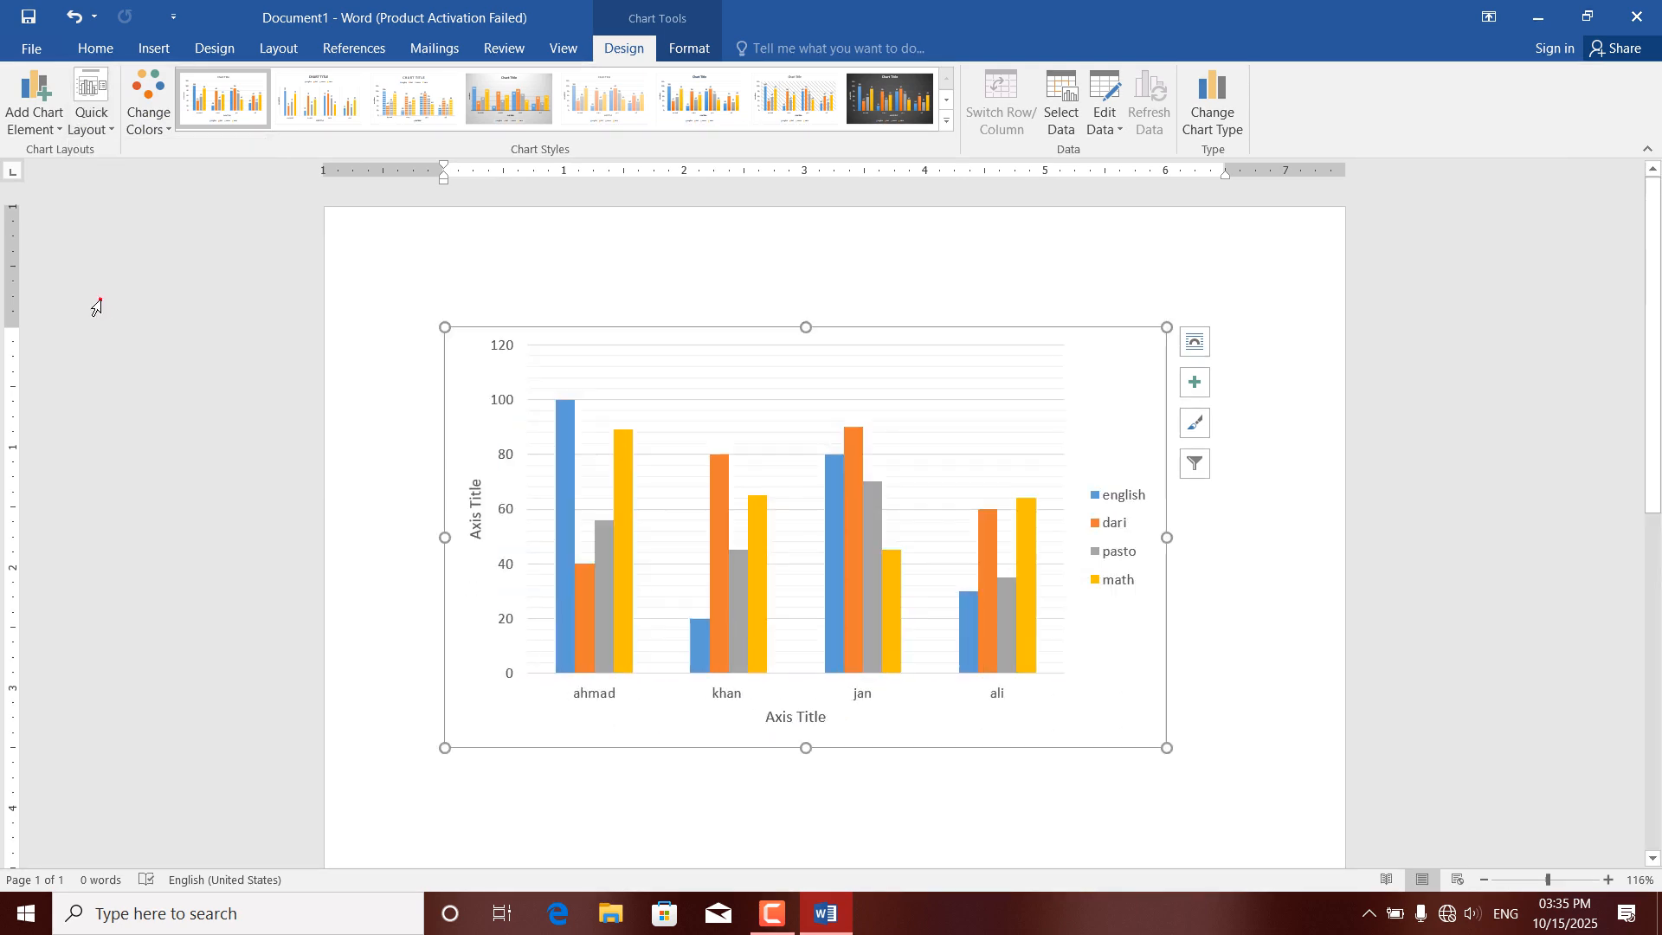
# Change the chart colors to the third Colorful palette, starting with orange, yellow, green and brown.
pyautogui.click(165, 130)
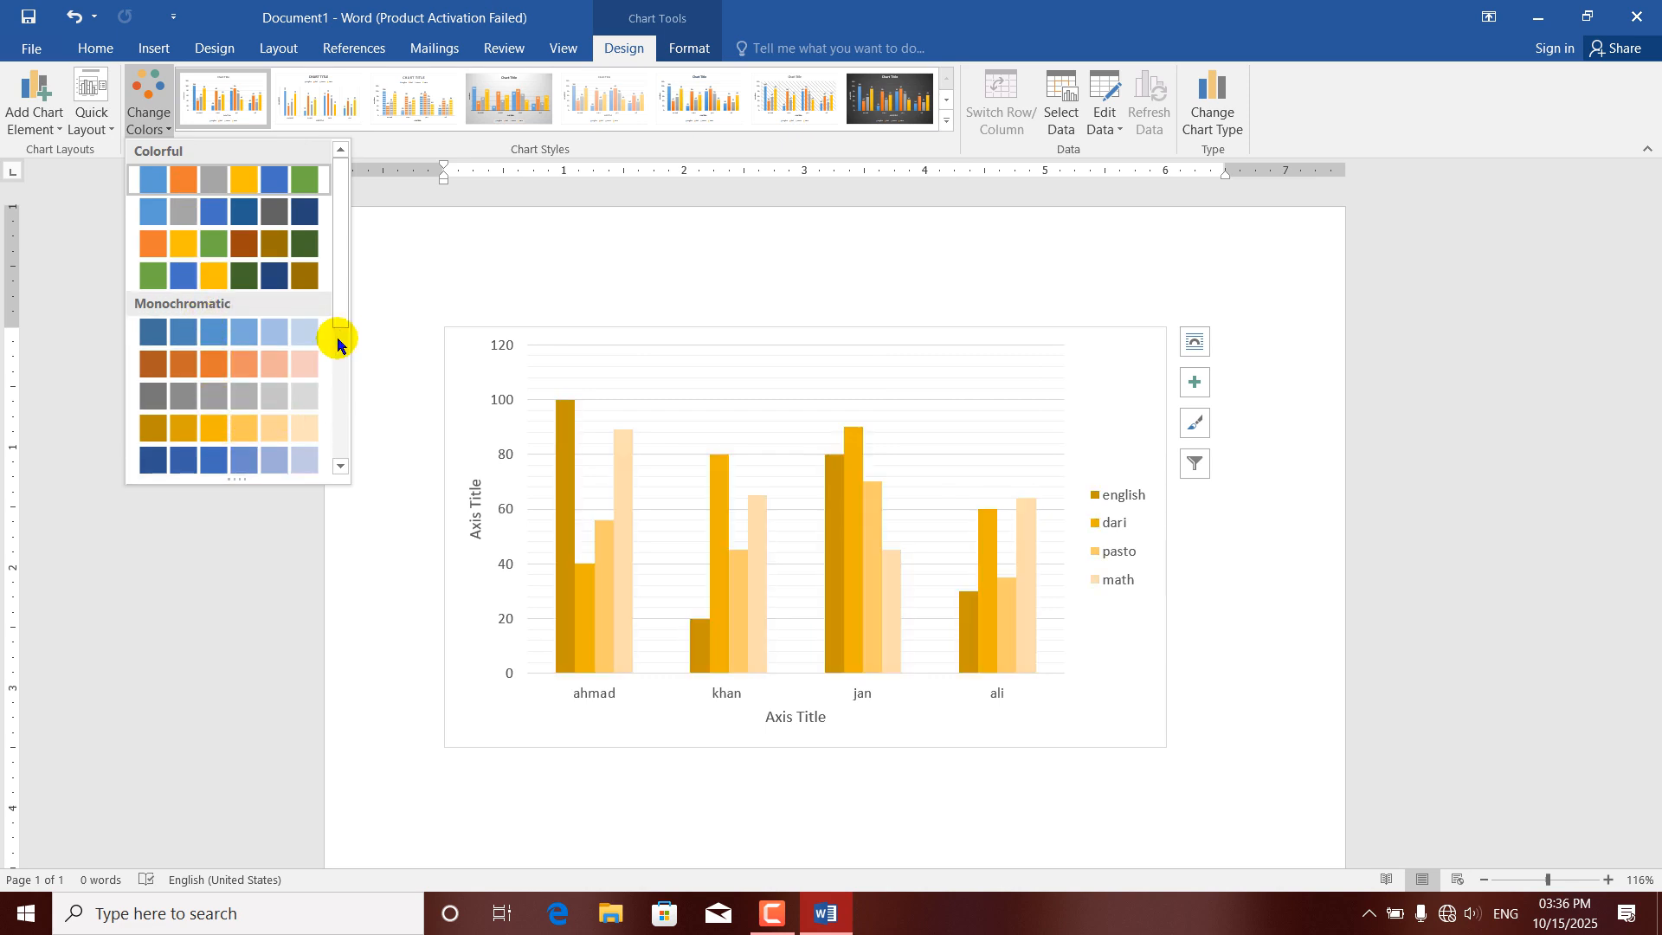
pyautogui.moveTo(340, 317); pyautogui.dragTo(346, 465)
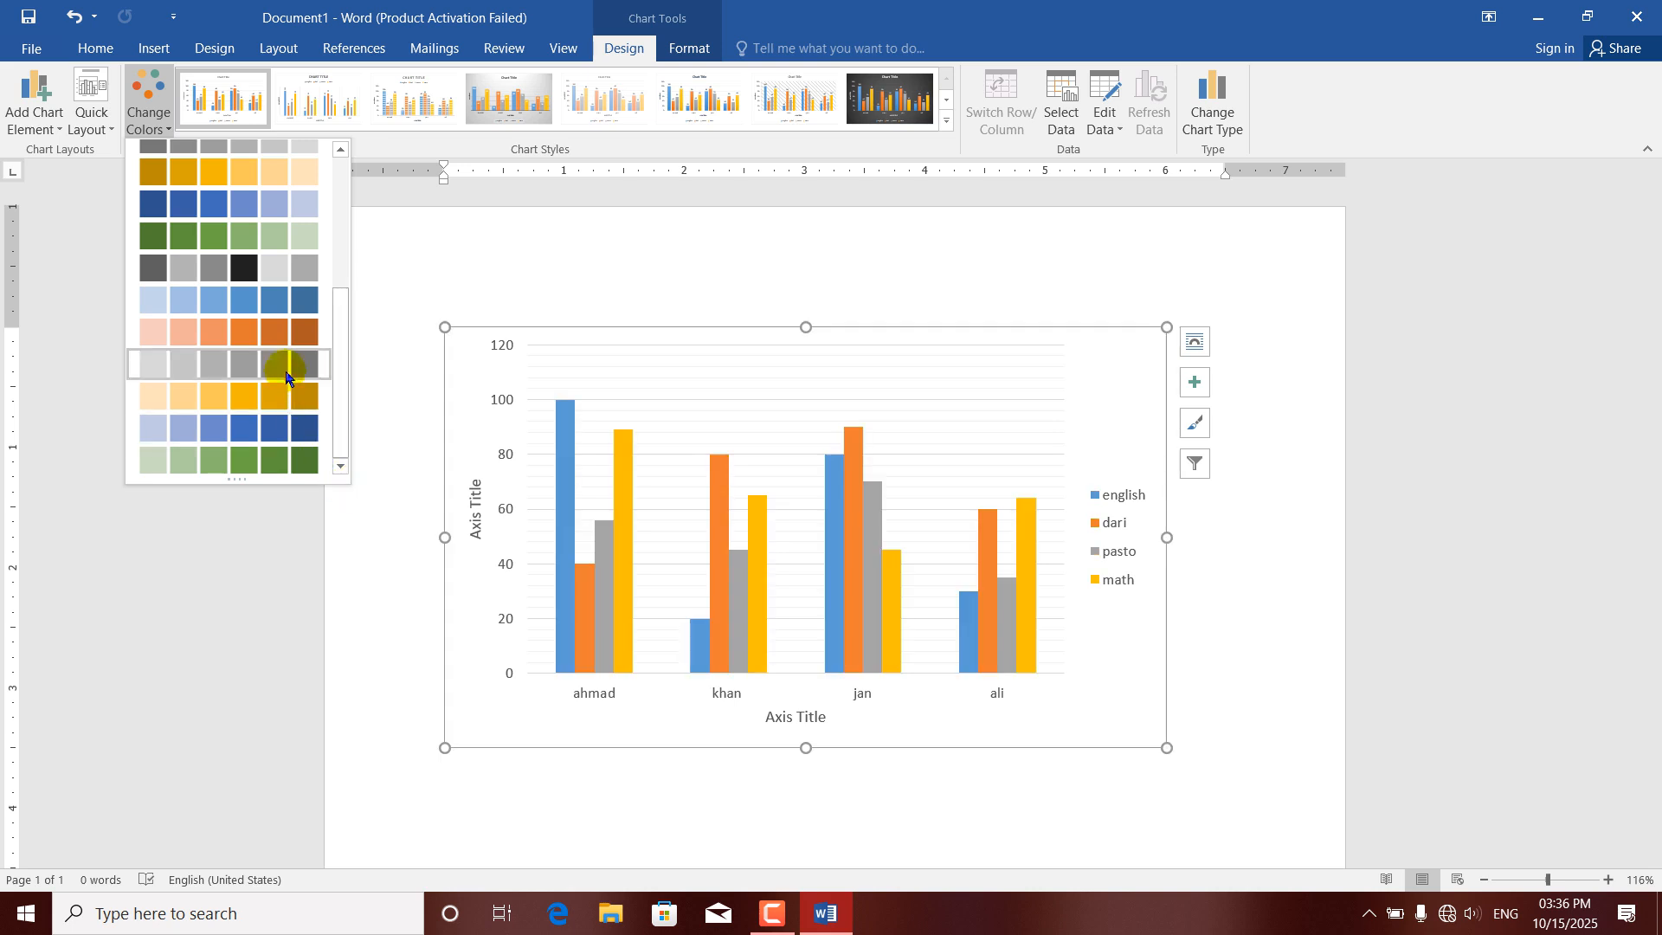
pyautogui.moveTo(337, 337); pyautogui.dragTo(332, 189)
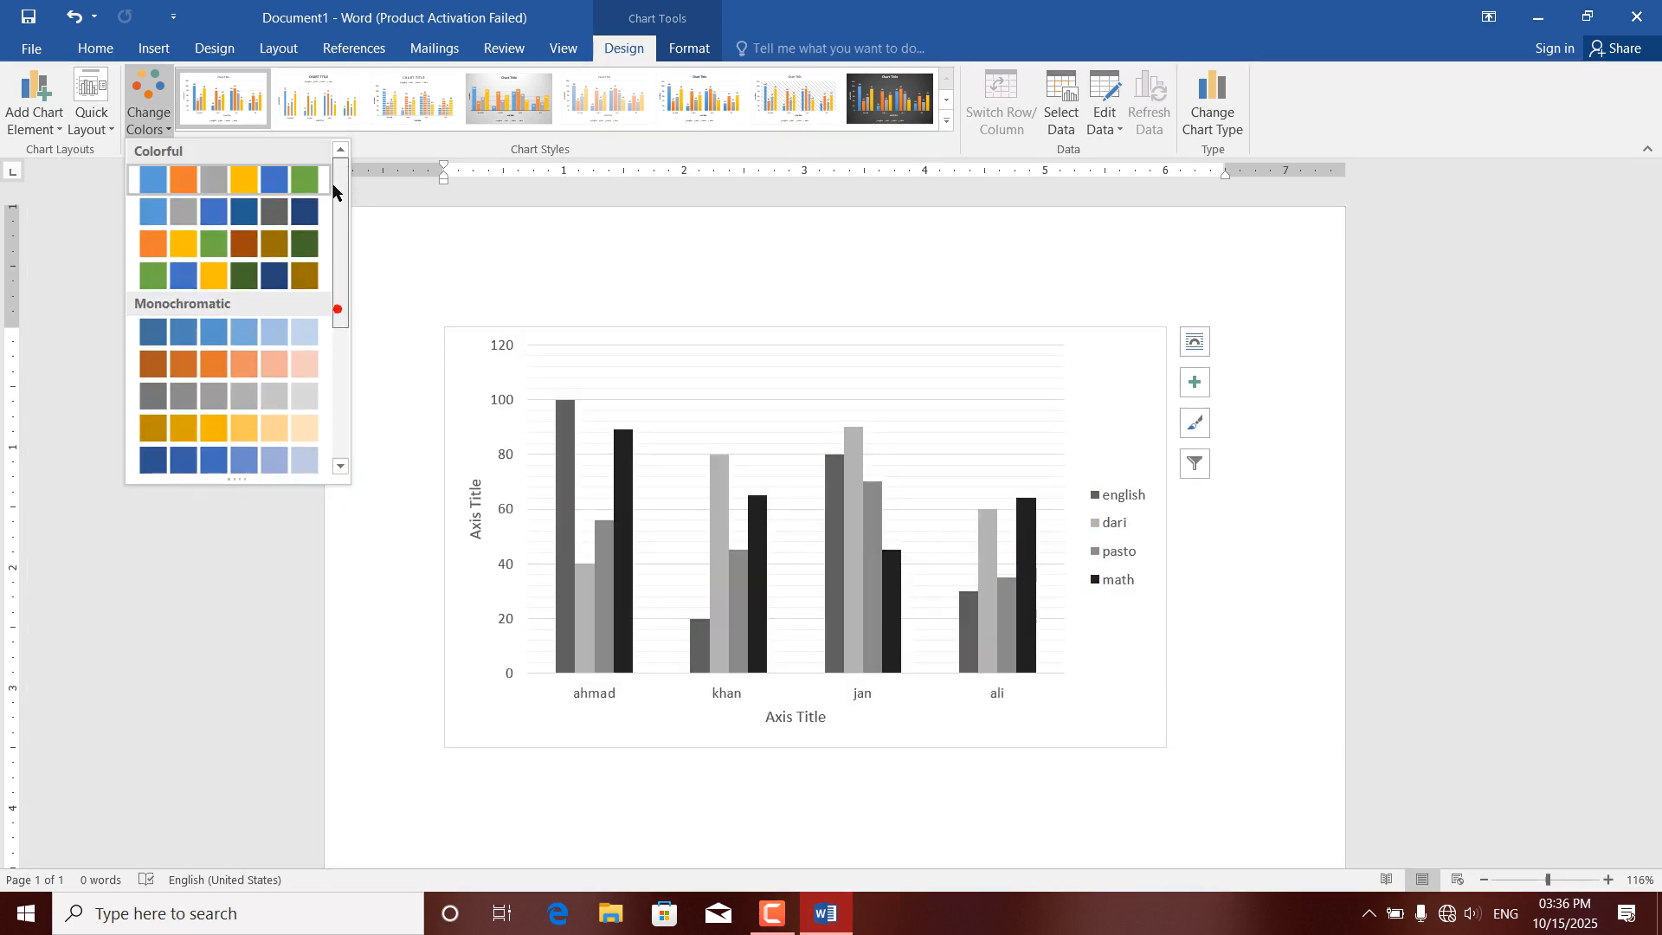
pyautogui.click(260, 253)
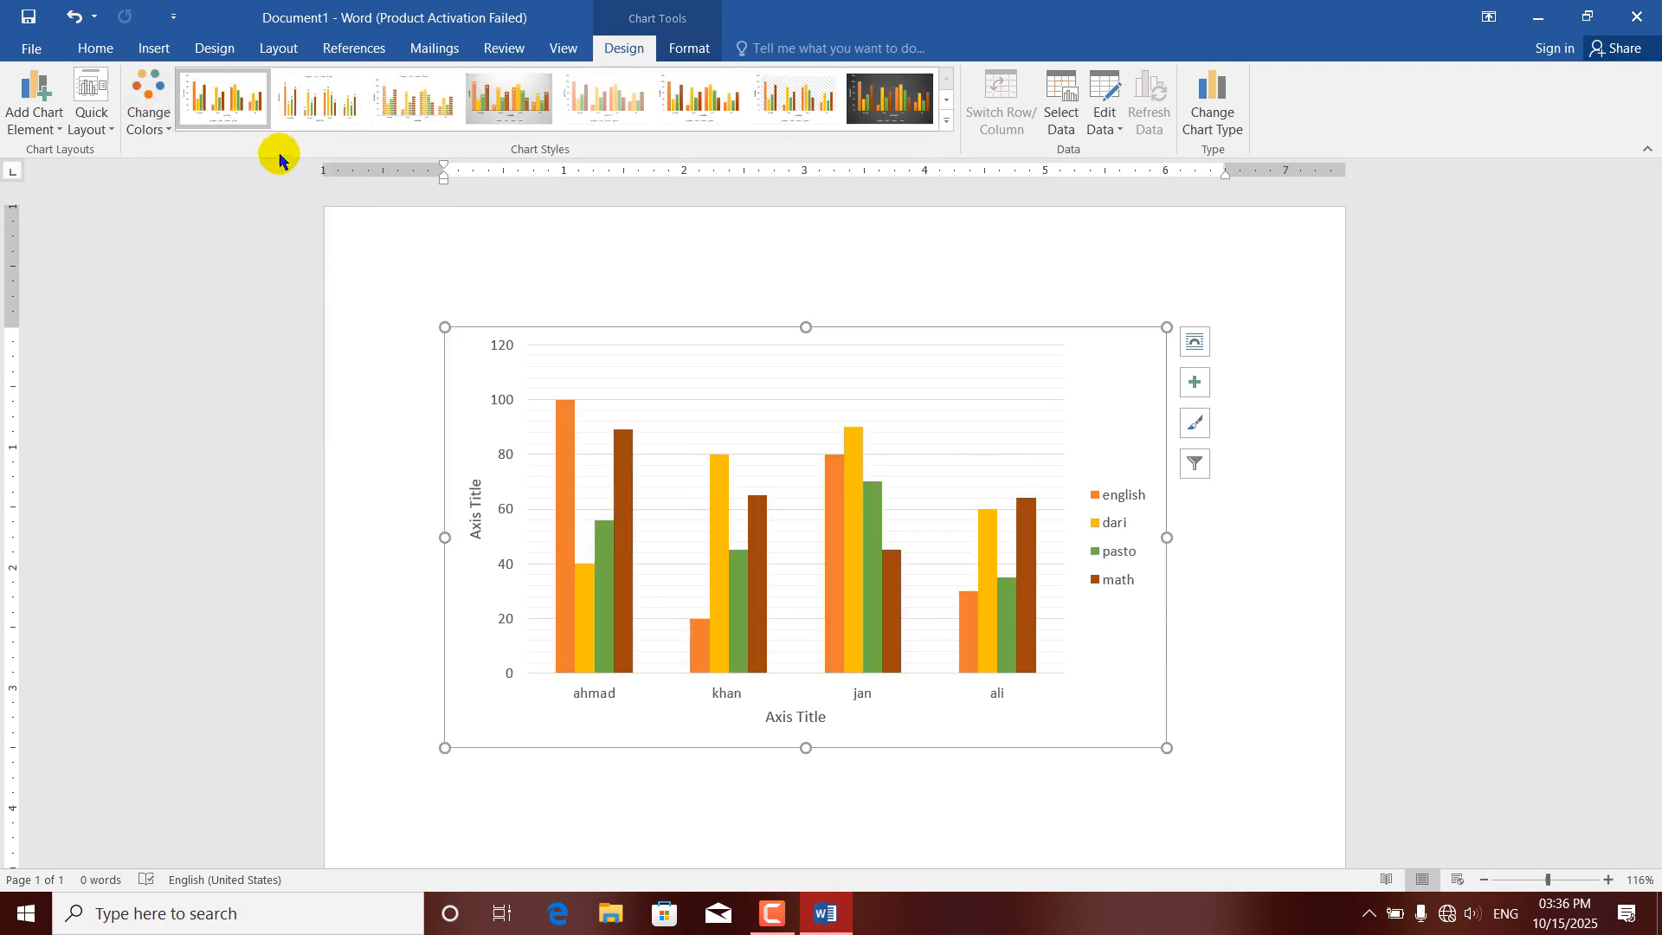
# Preview the available chart styles, including Style 13, without applying one.
pyautogui.click(946, 127)
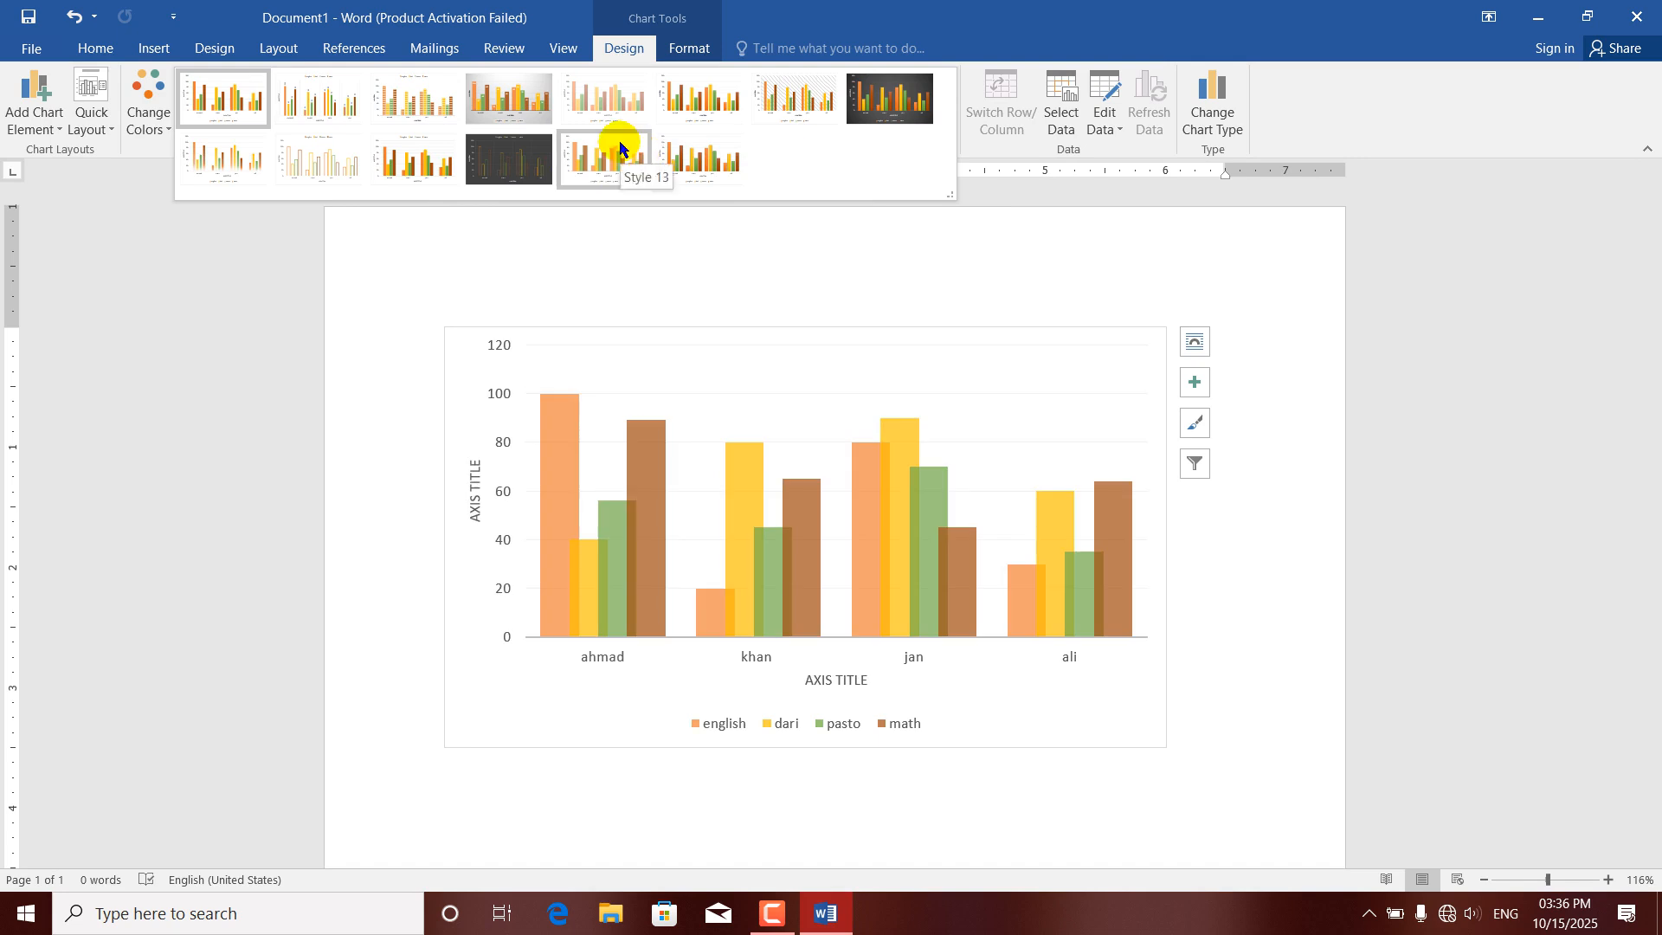
pyautogui.click(1008, 158)
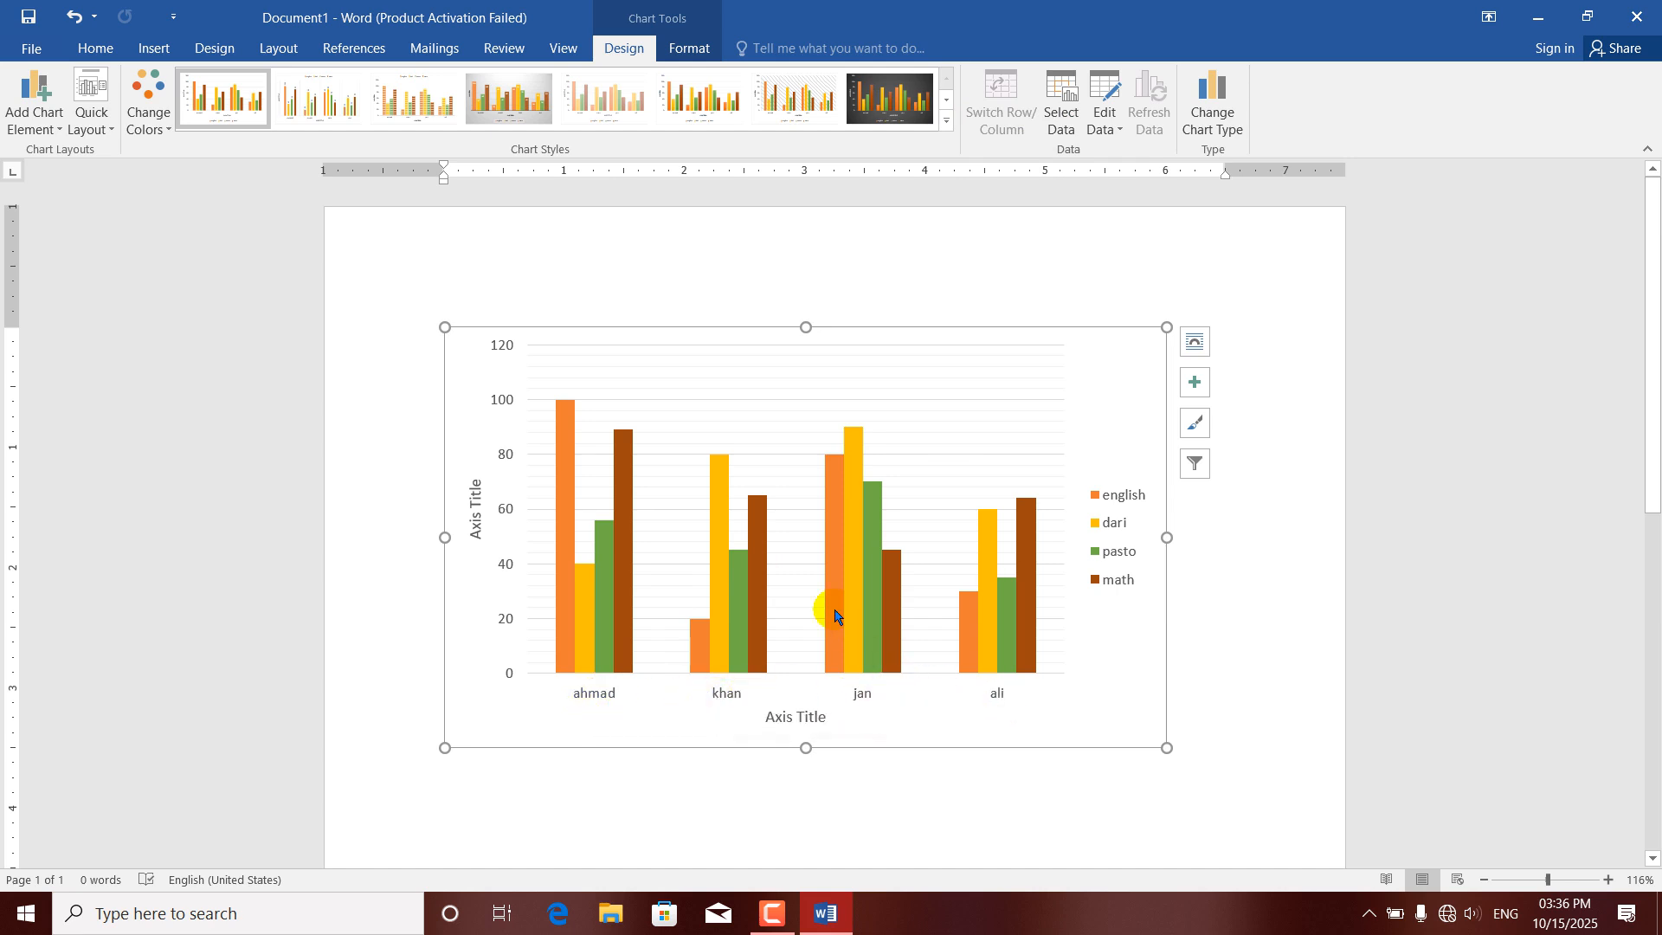
pyautogui.moveTo(834, 615)
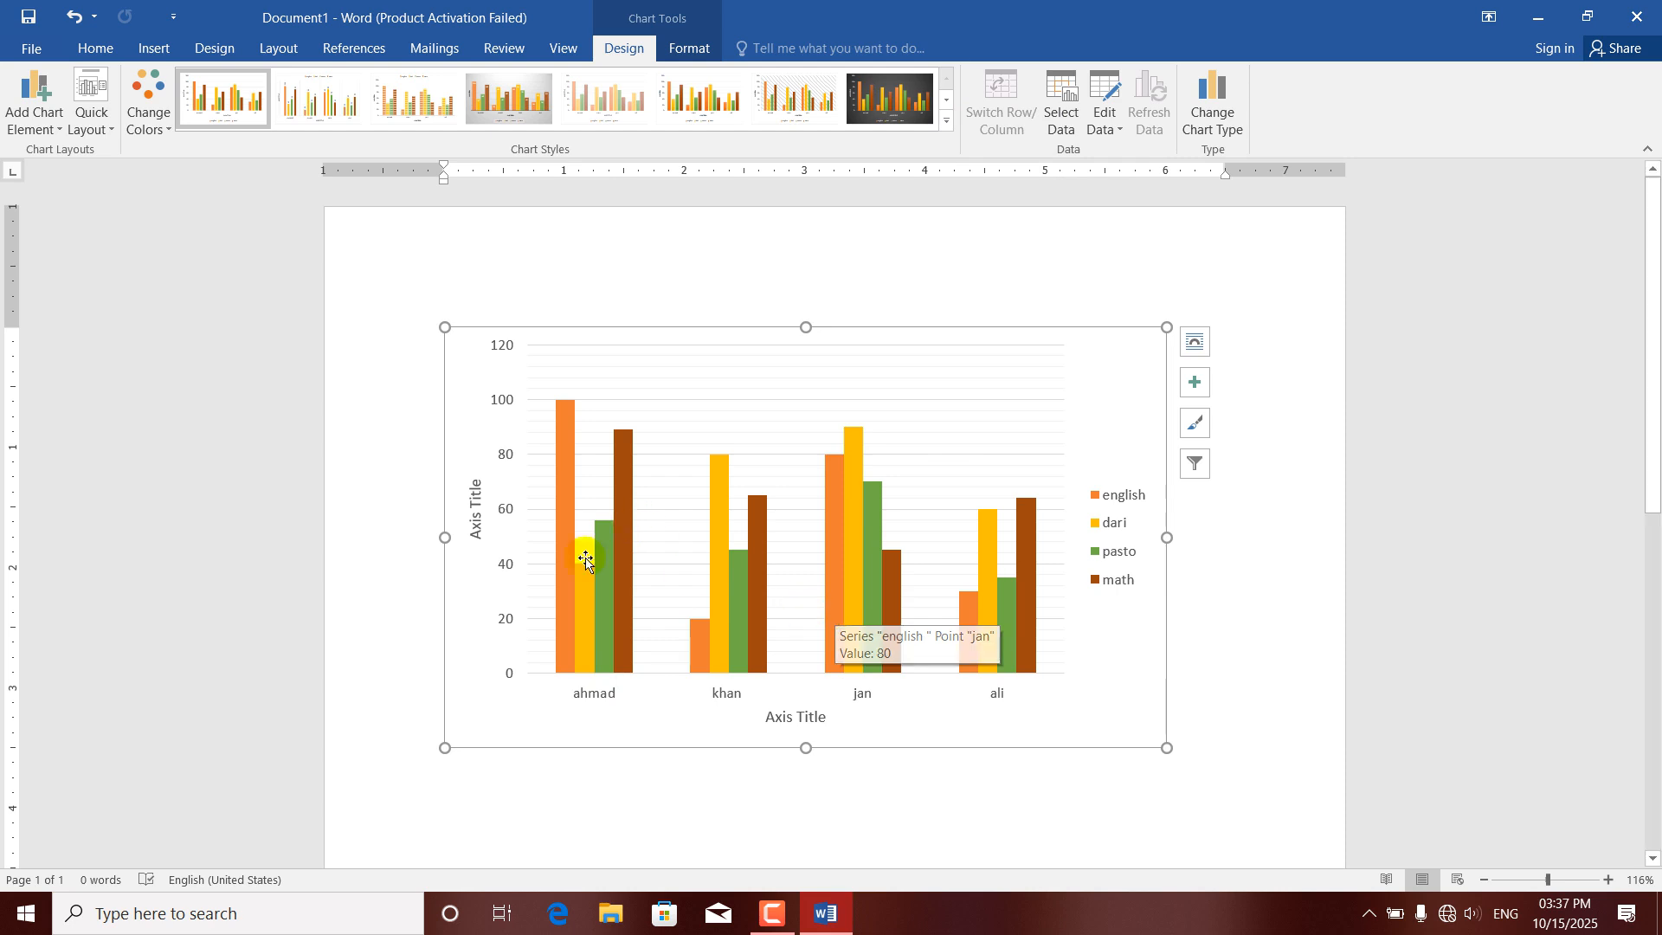
# Open the chart's data sheet for editing, dismiss the activation wizard, and enter a fifth student's name in cell A6.
pyautogui.click(1116, 128)
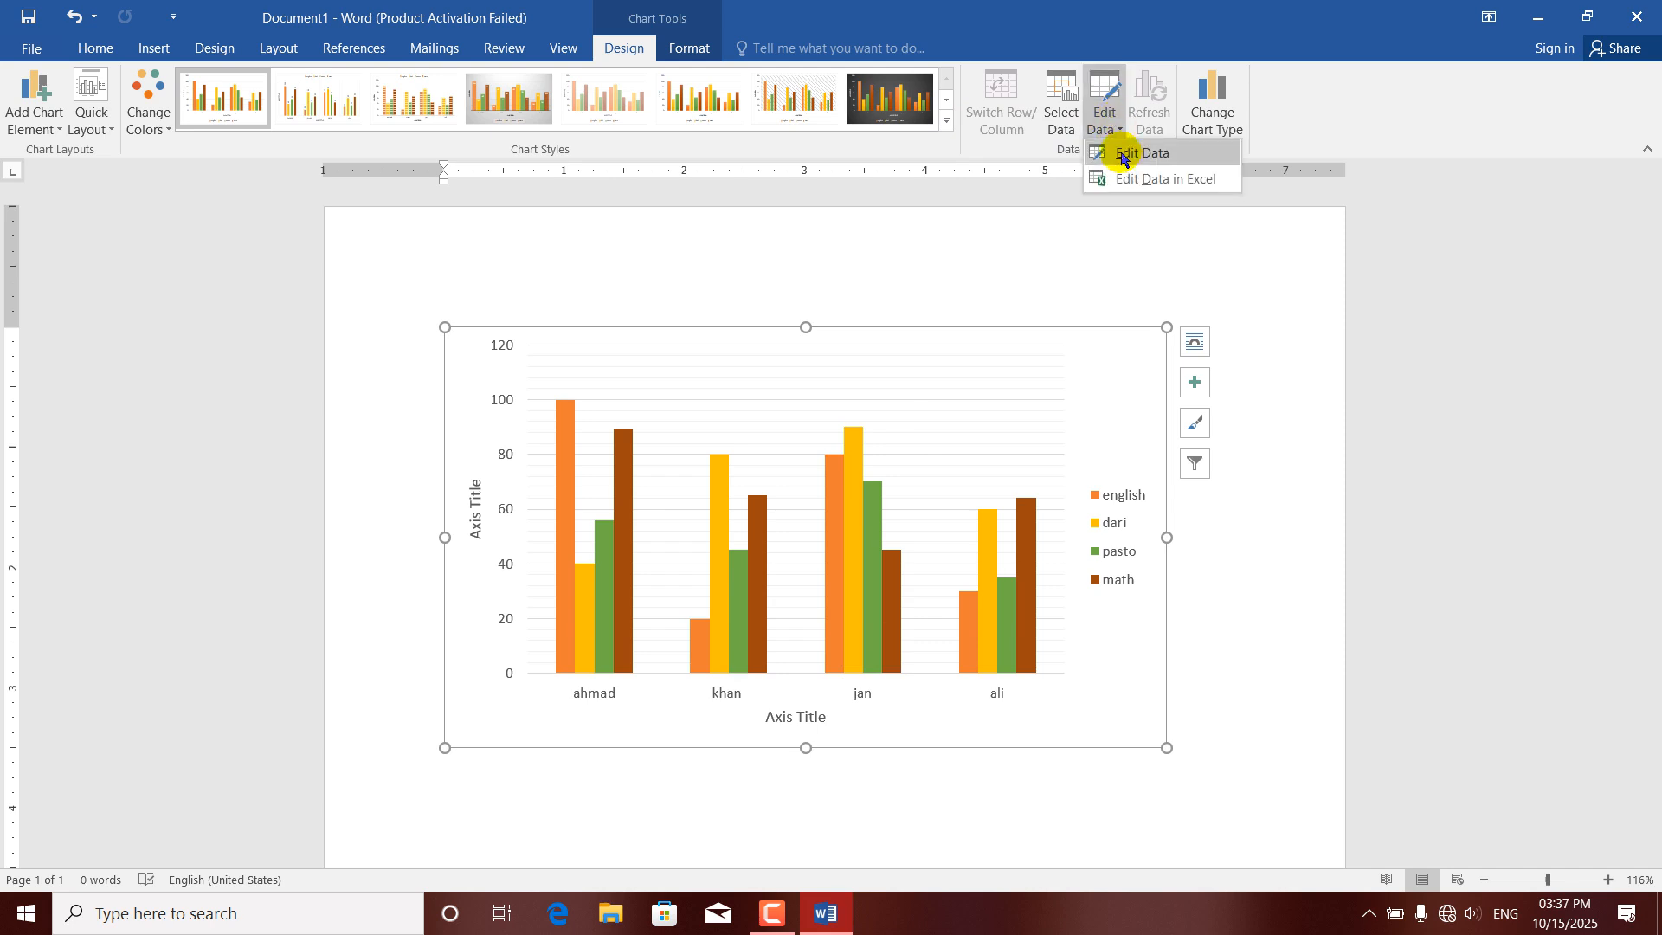
pyautogui.click(1124, 157)
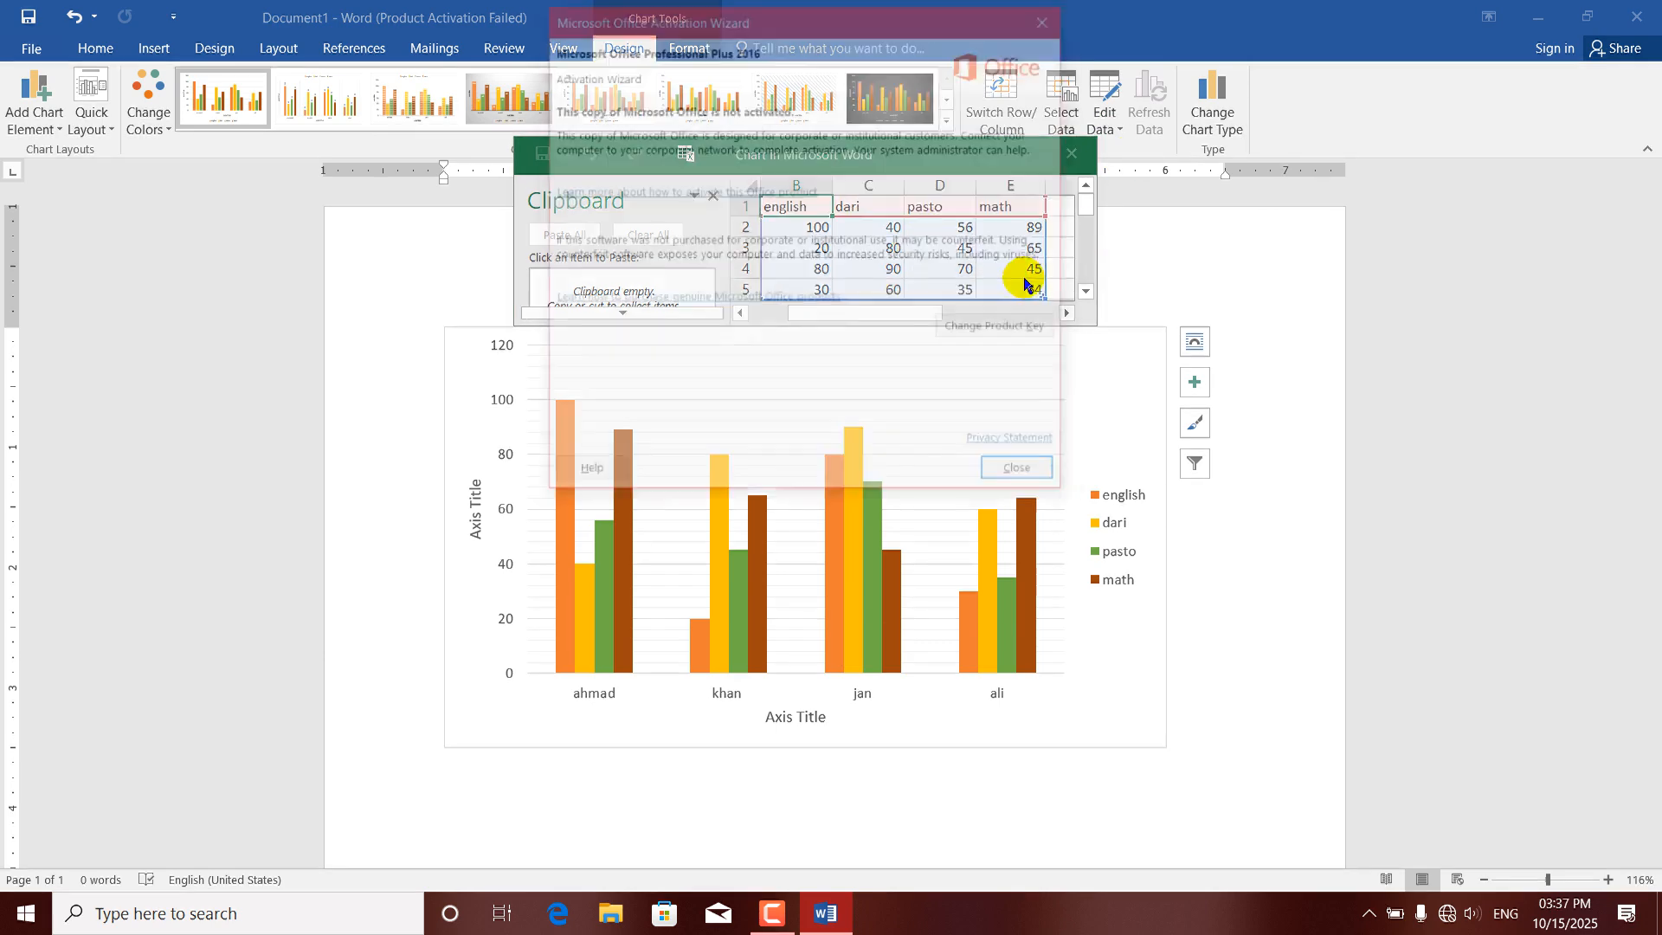
pyautogui.click(1047, 17)
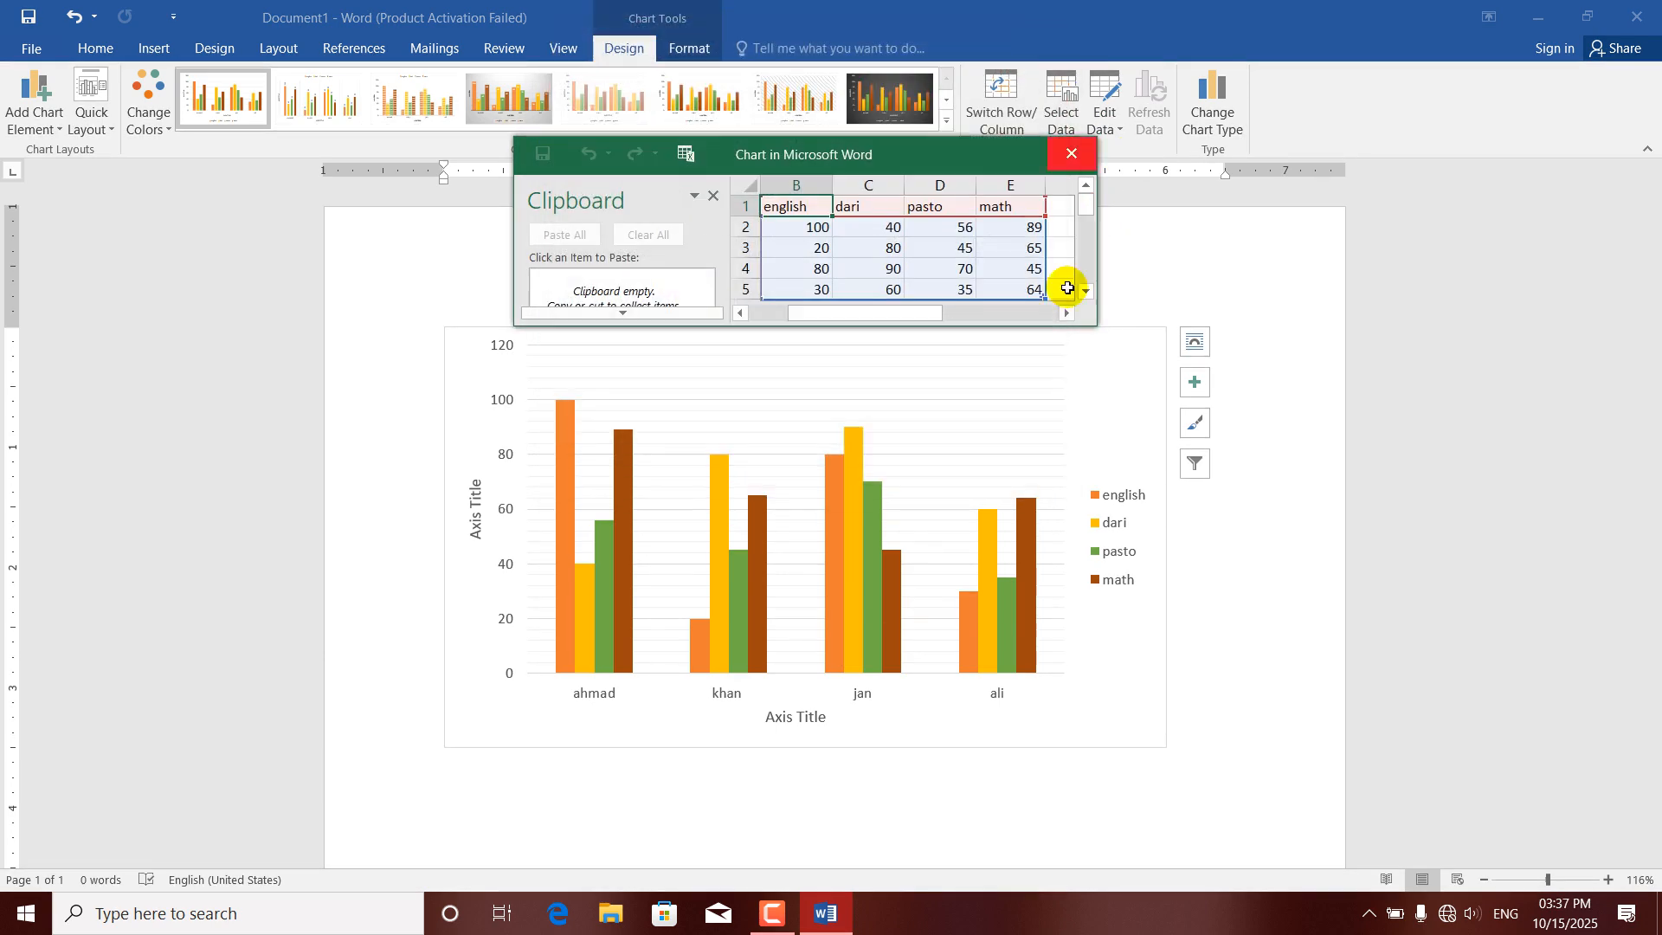
pyautogui.click(1087, 292)
pyautogui.click(1087, 292)
pyautogui.click(1086, 292)
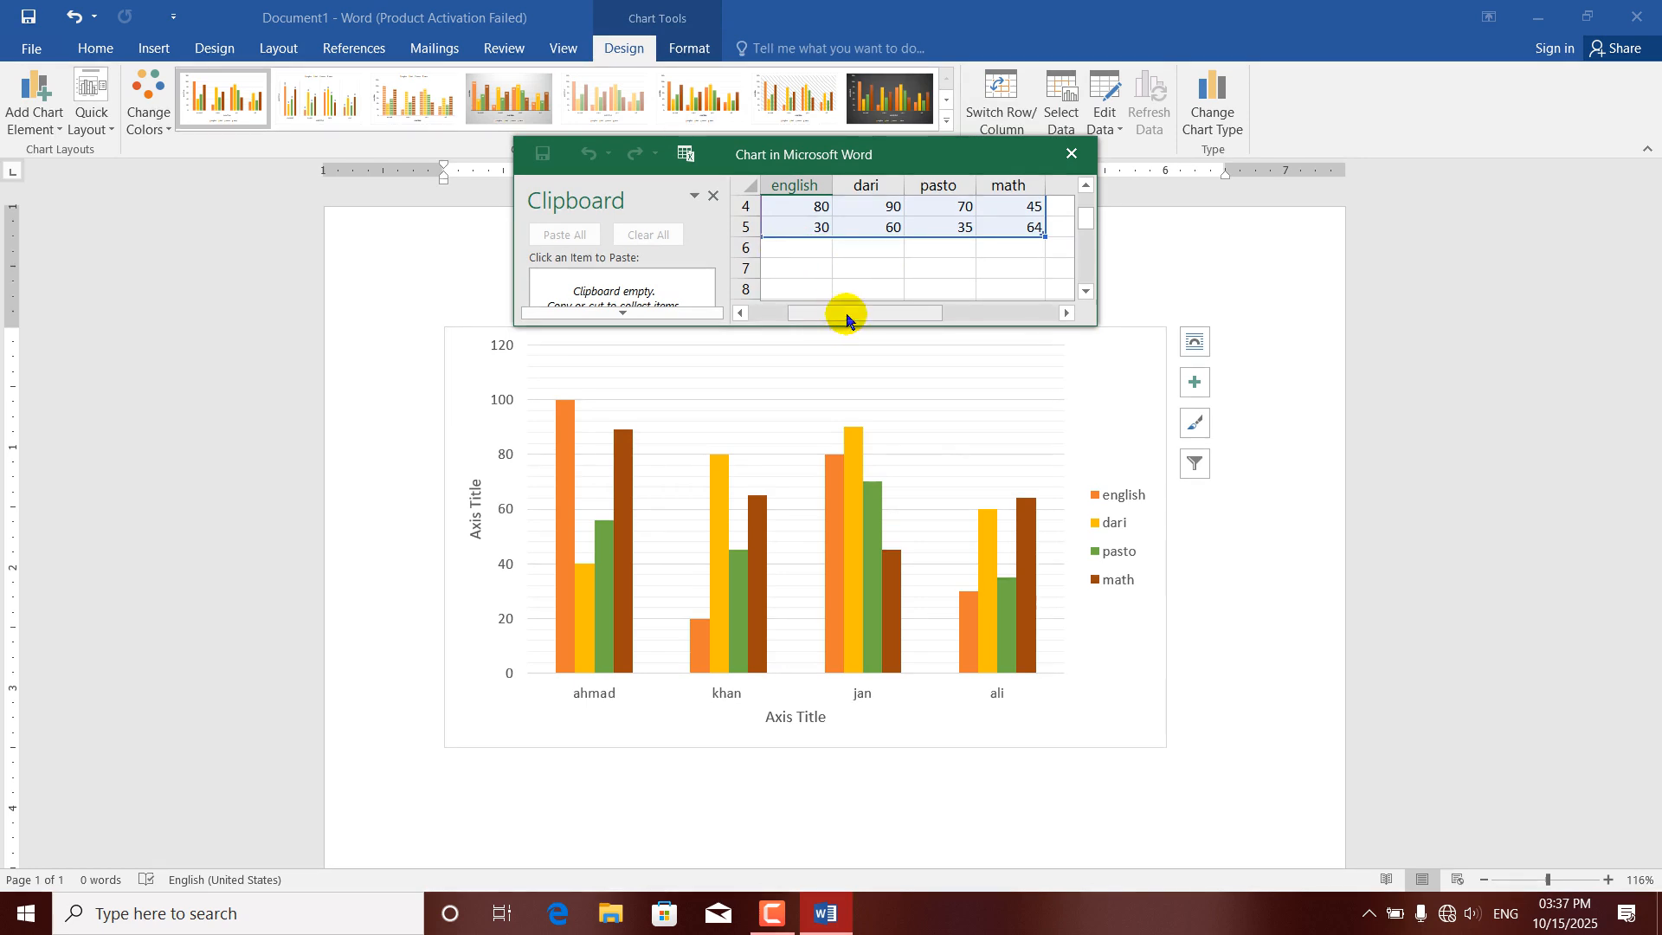
pyautogui.moveTo(845, 313); pyautogui.dragTo(805, 313)
pyautogui.click(785, 248)
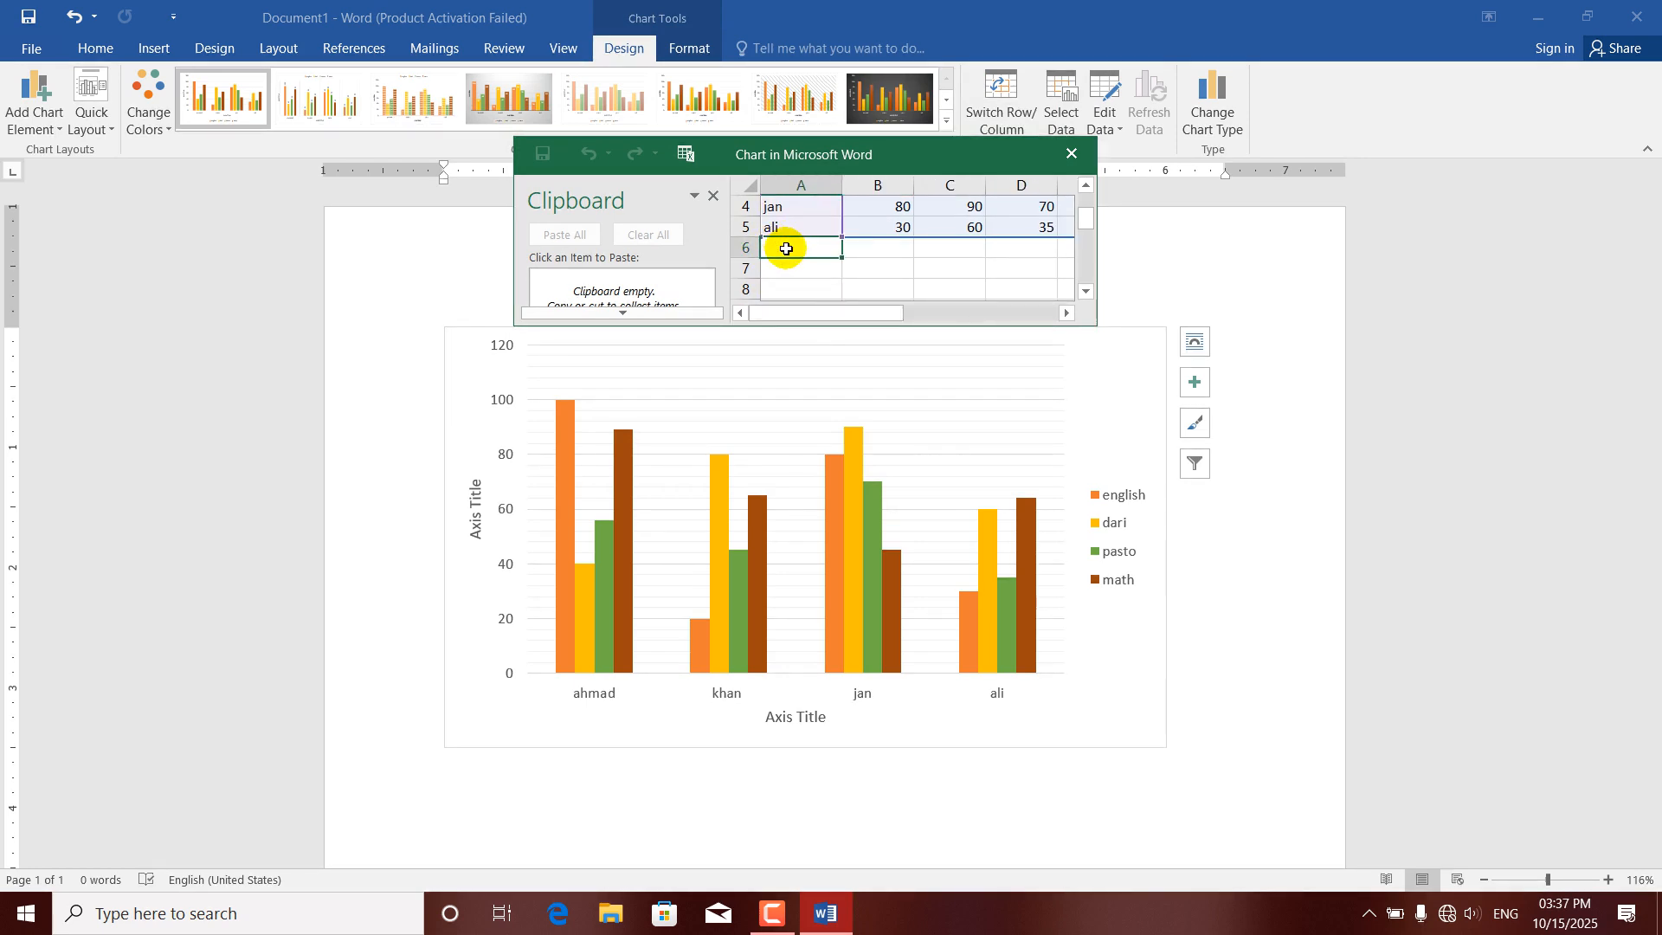
pyautogui.write('han')
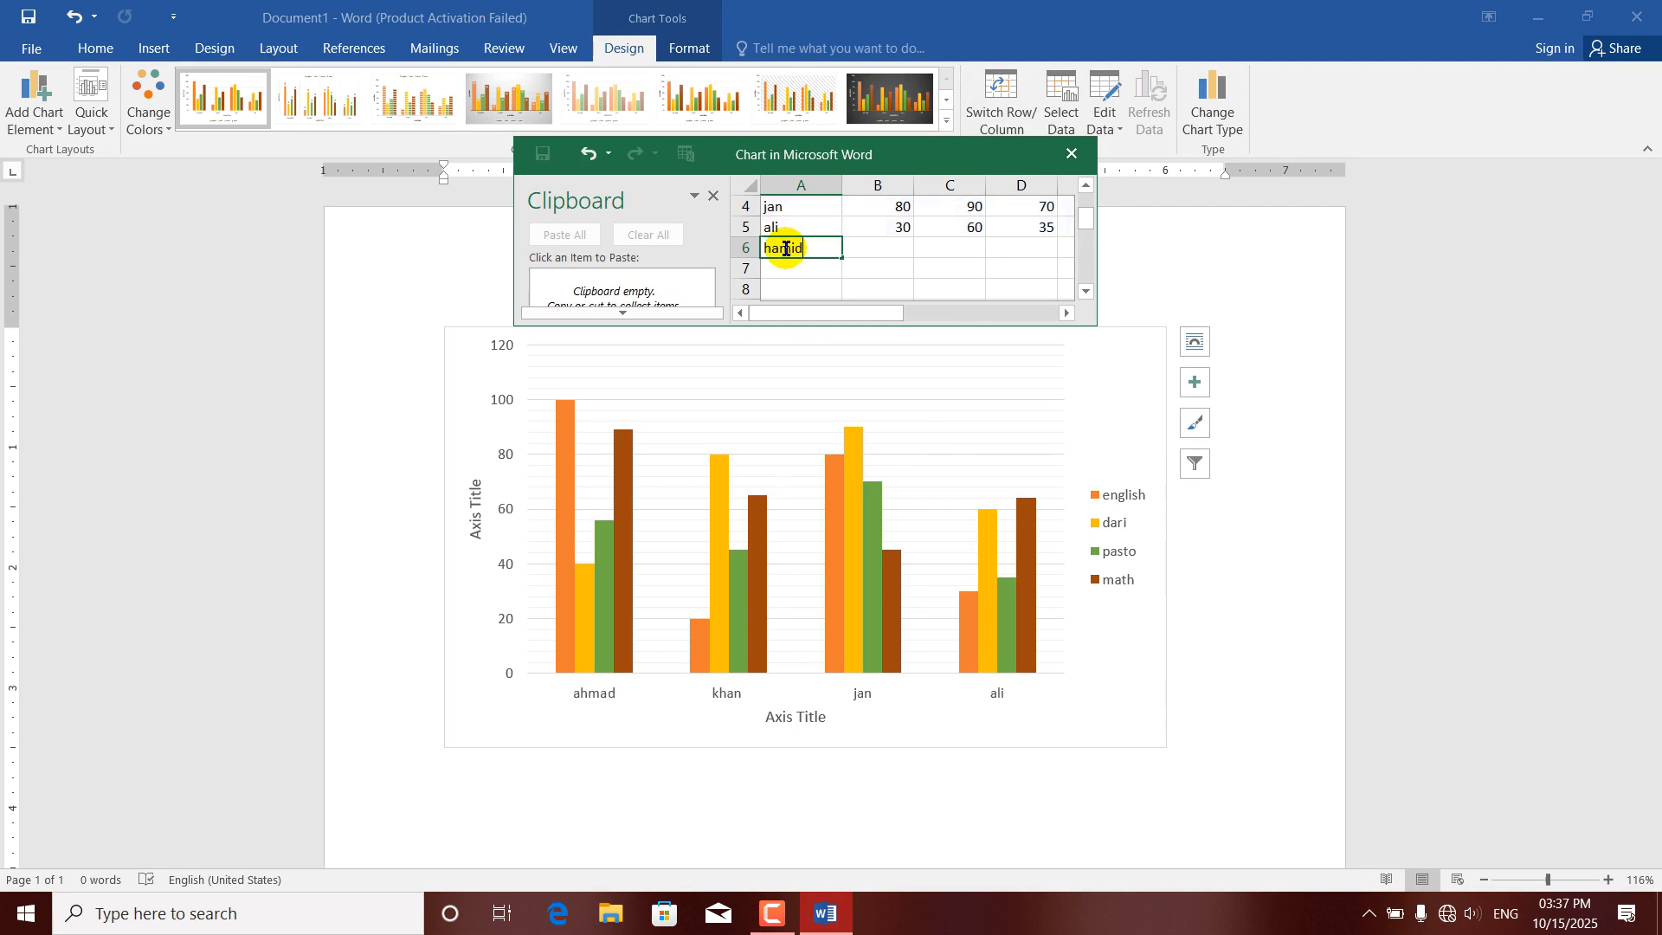
# Fill in the new student's scores as english 50, dari 60, pasto 80 and math 80, and close the data sheet.
pyautogui.click(890, 242)
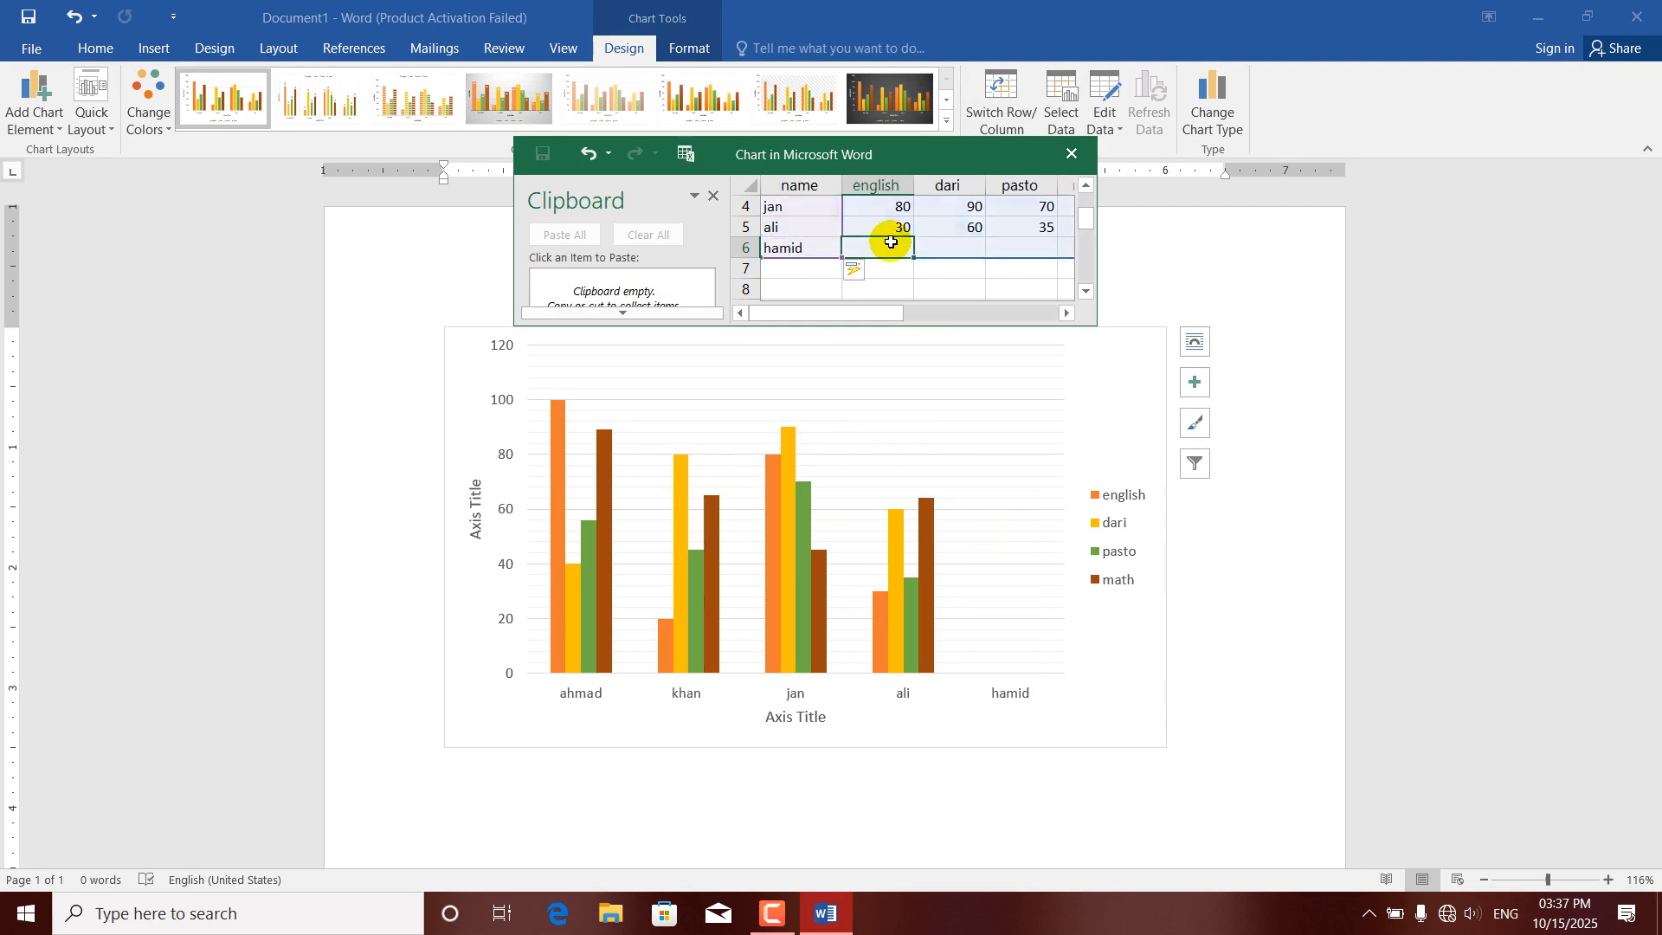
pyautogui.write('50')
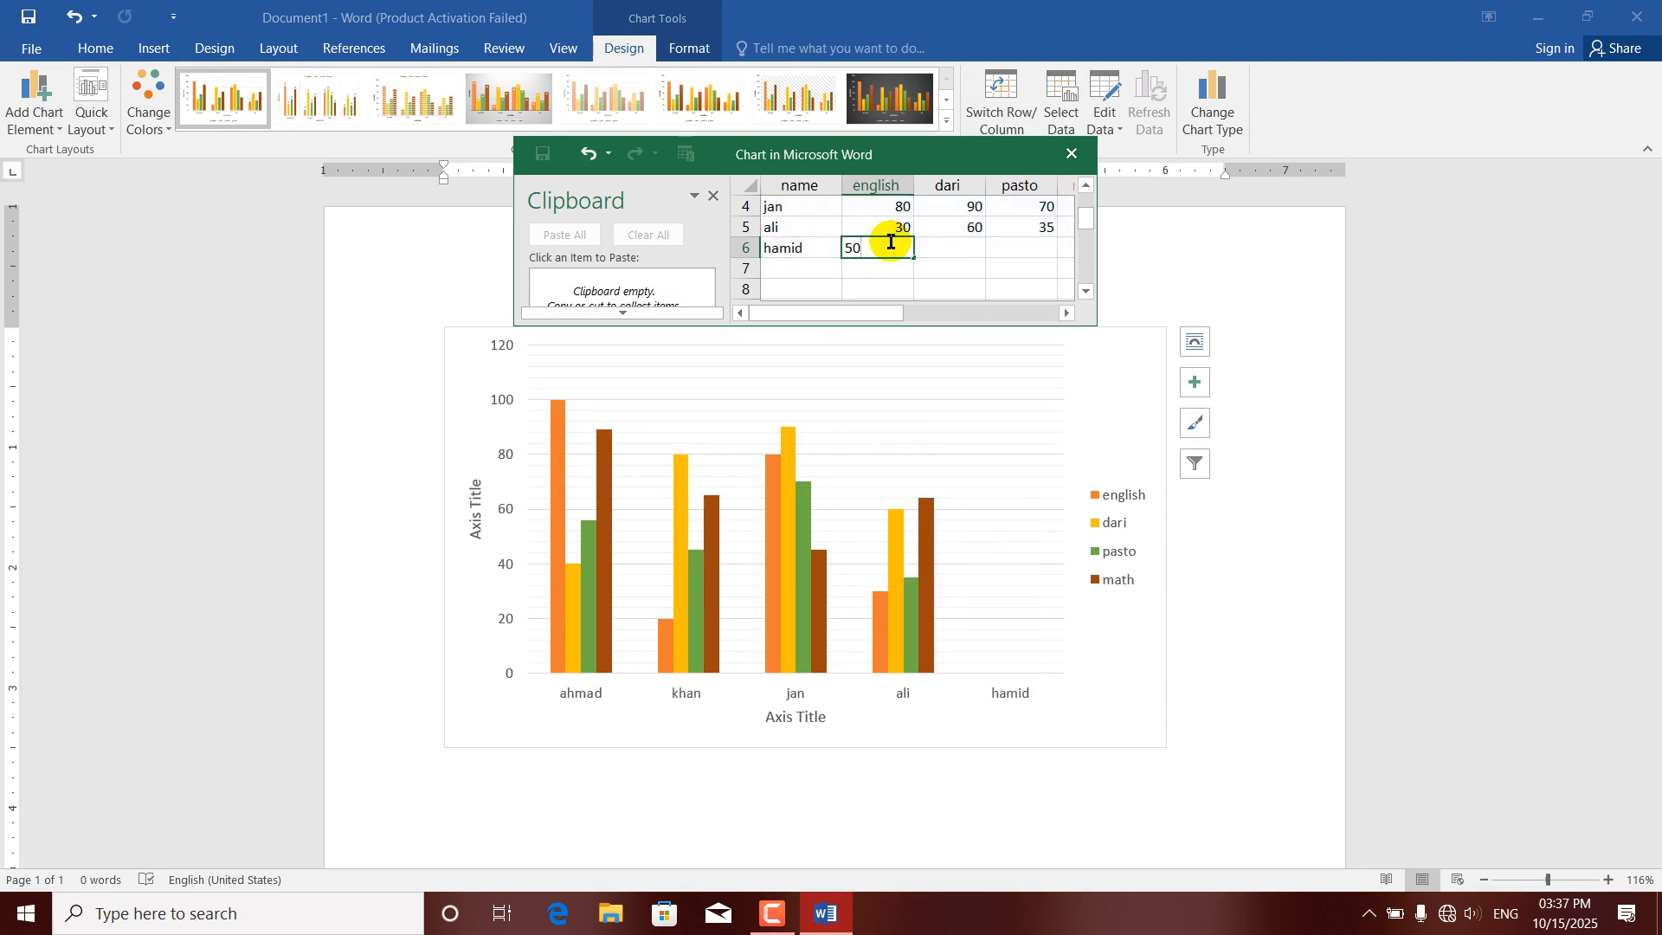
pyautogui.press('Tab')
pyautogui.write('6')
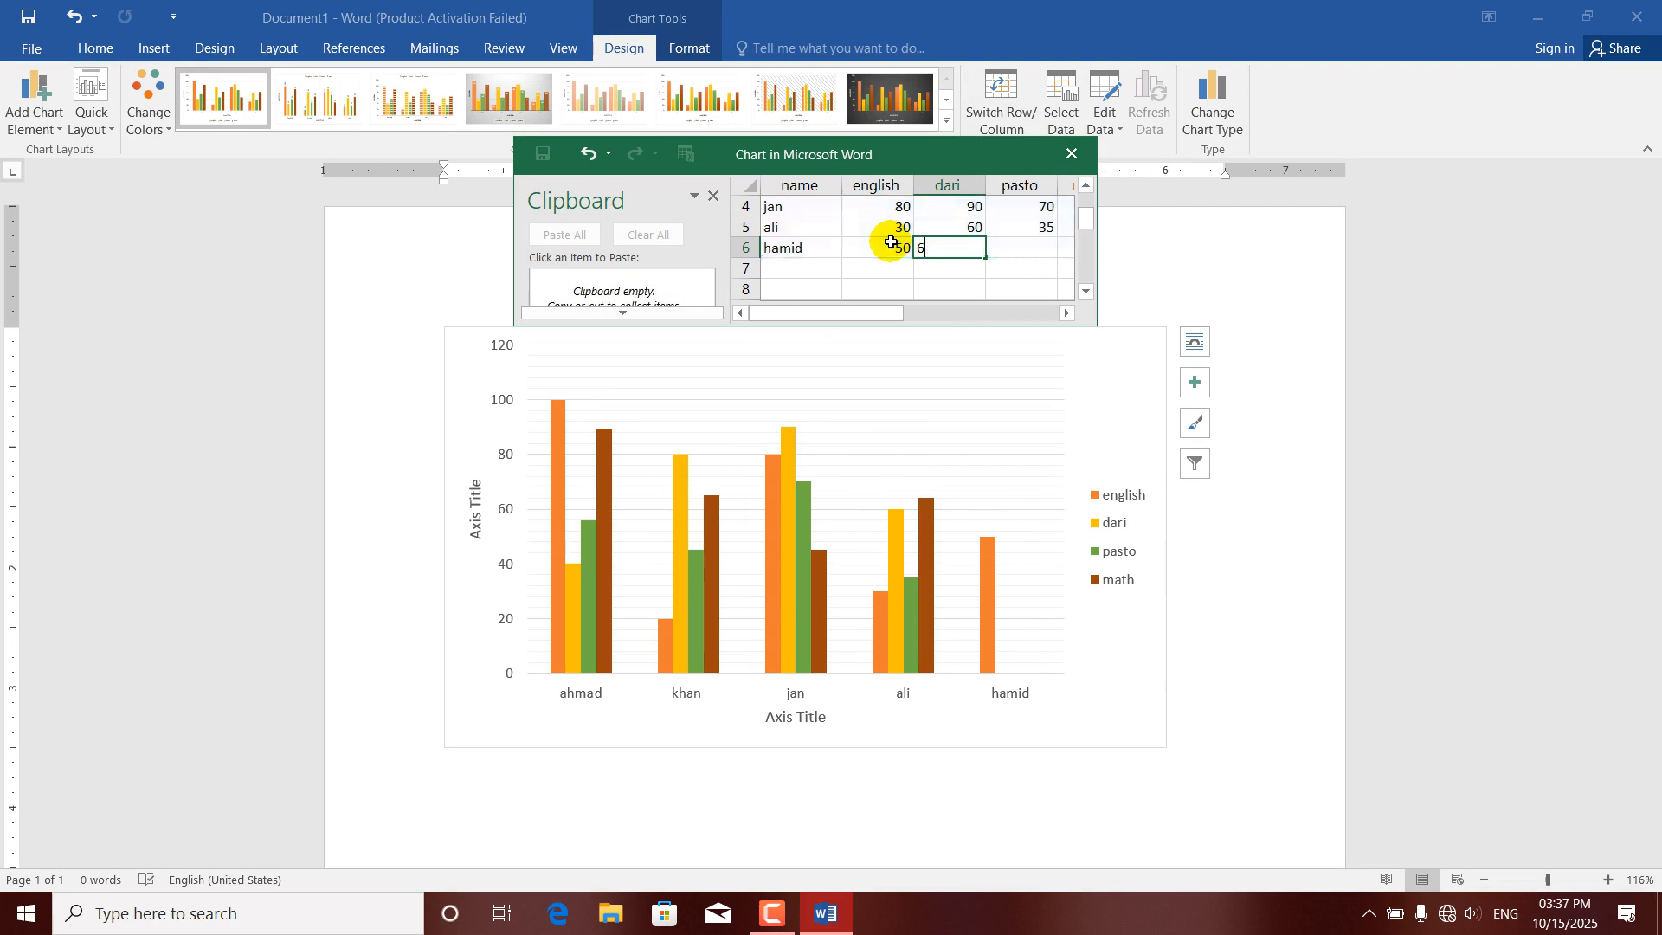
pyautogui.press('Tab')
pyautogui.write('80')
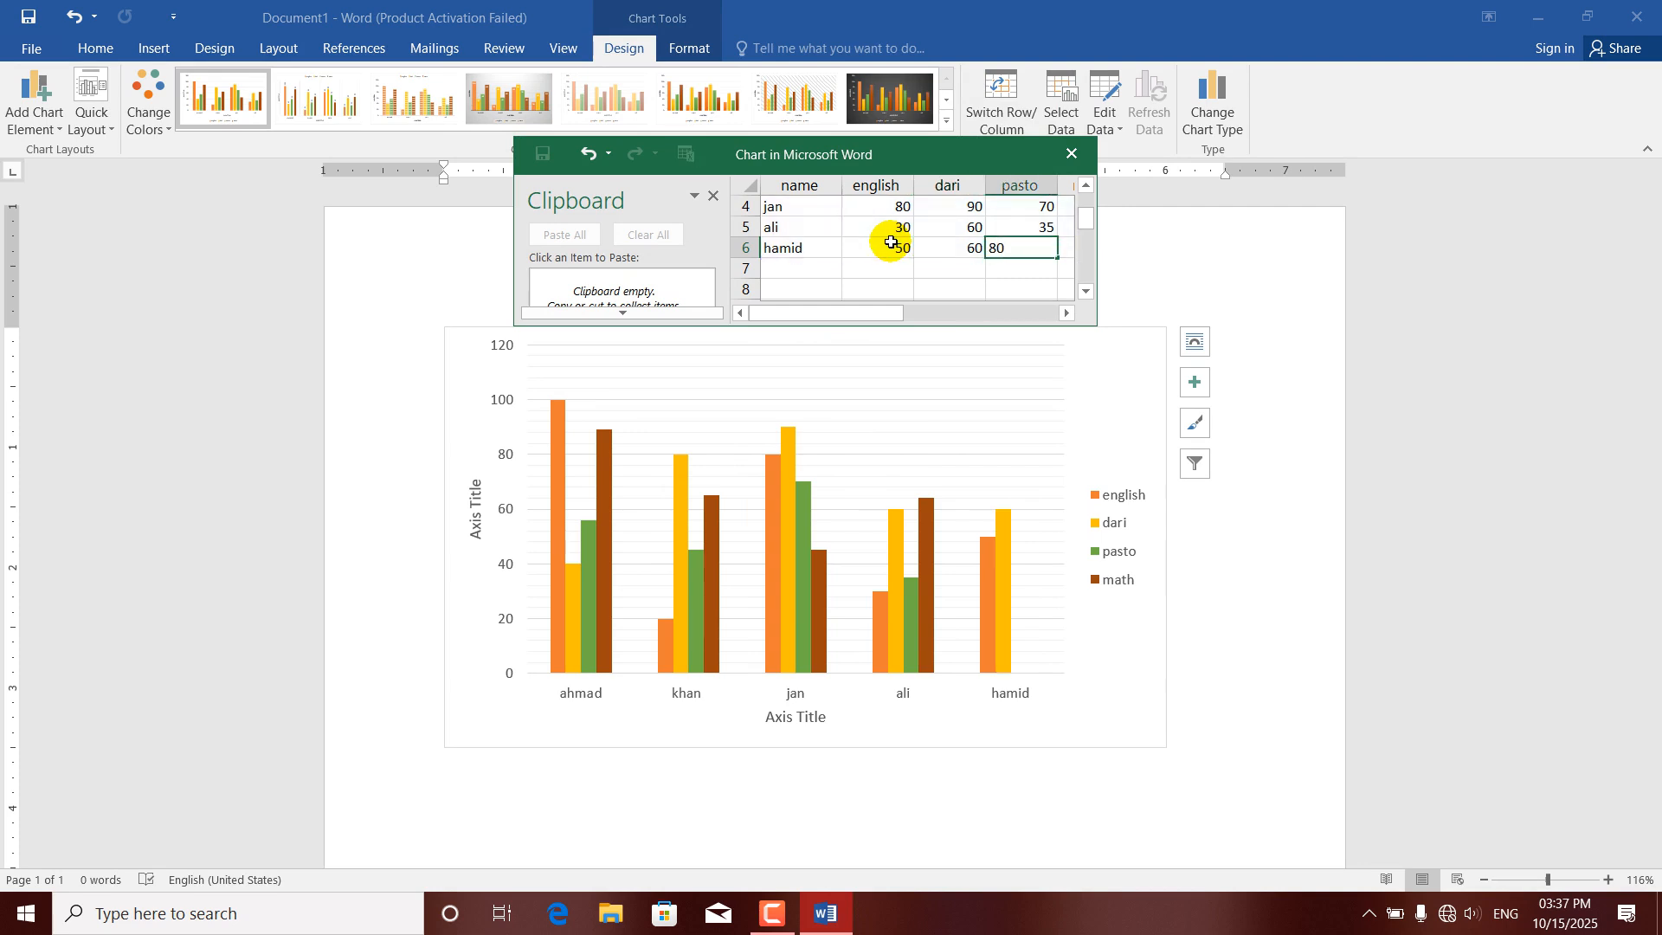
pyautogui.press('Tab')
pyautogui.write('80')
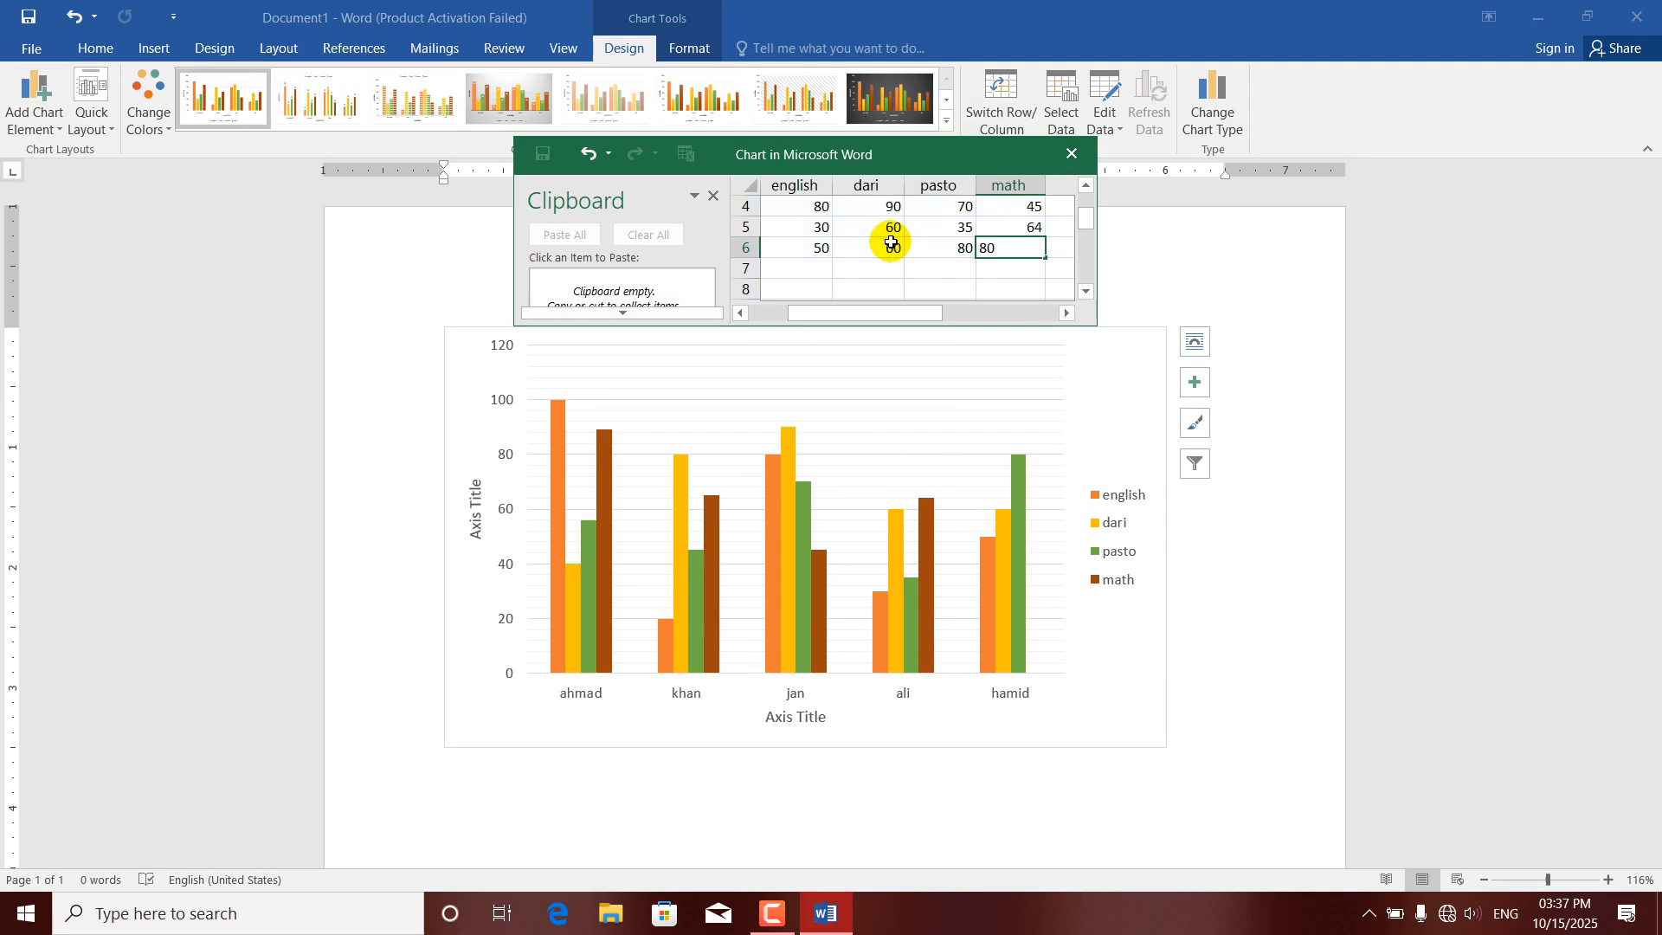
pyautogui.press('Left')
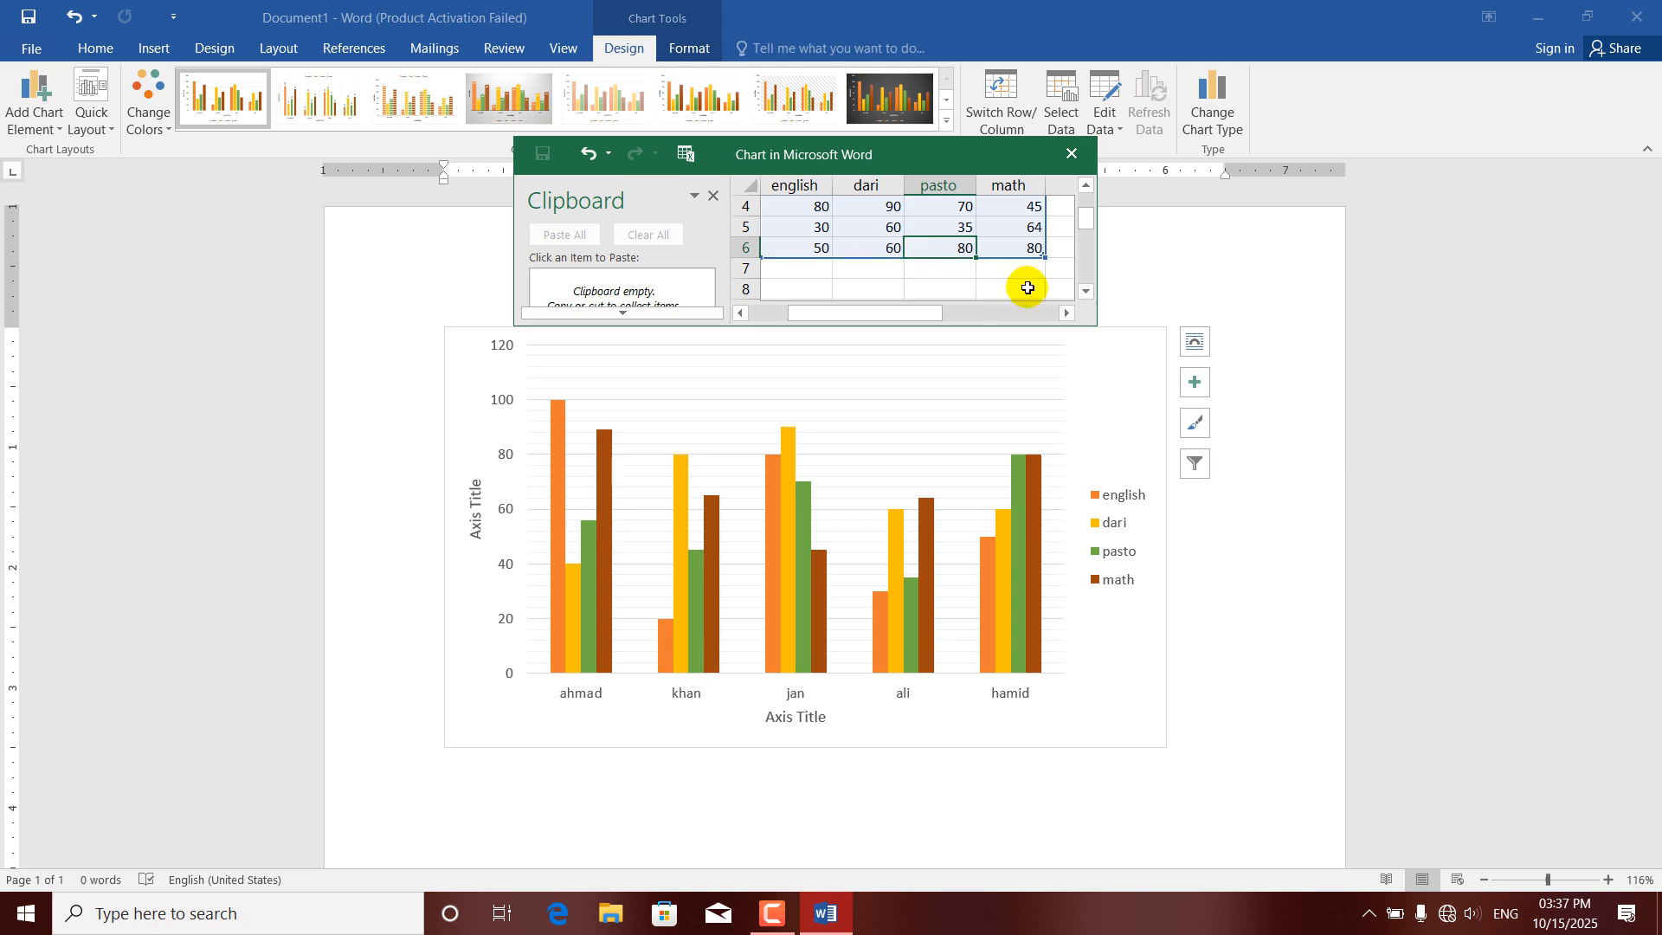
pyautogui.scroll(2, 1083, 215)
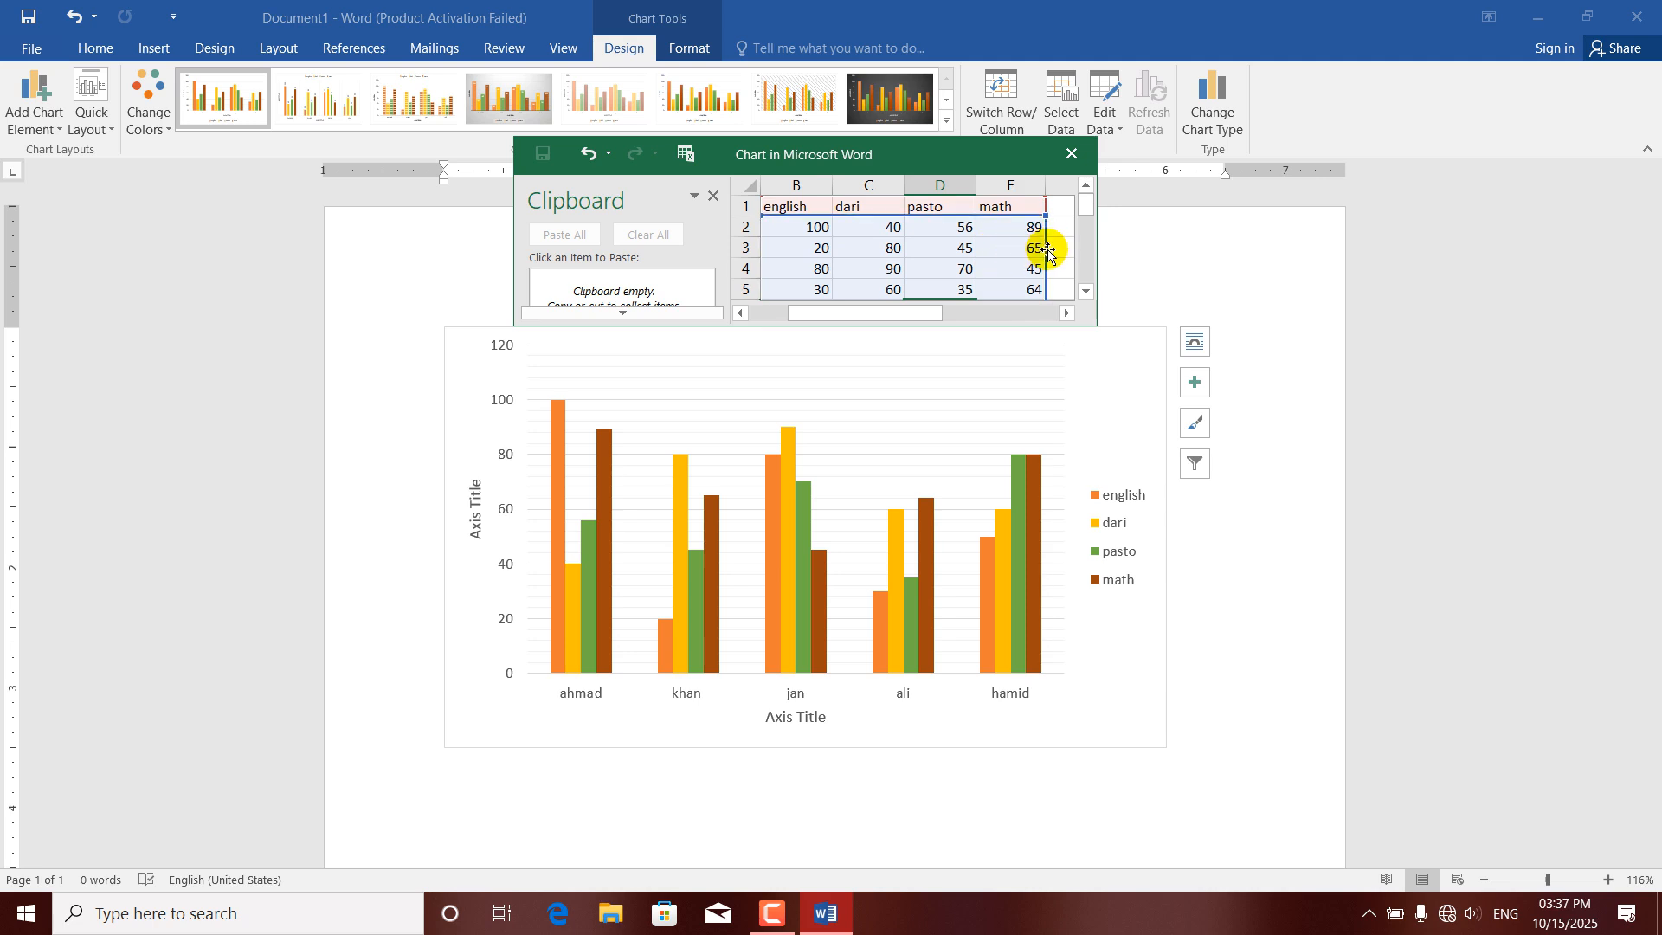
pyautogui.click(1073, 154)
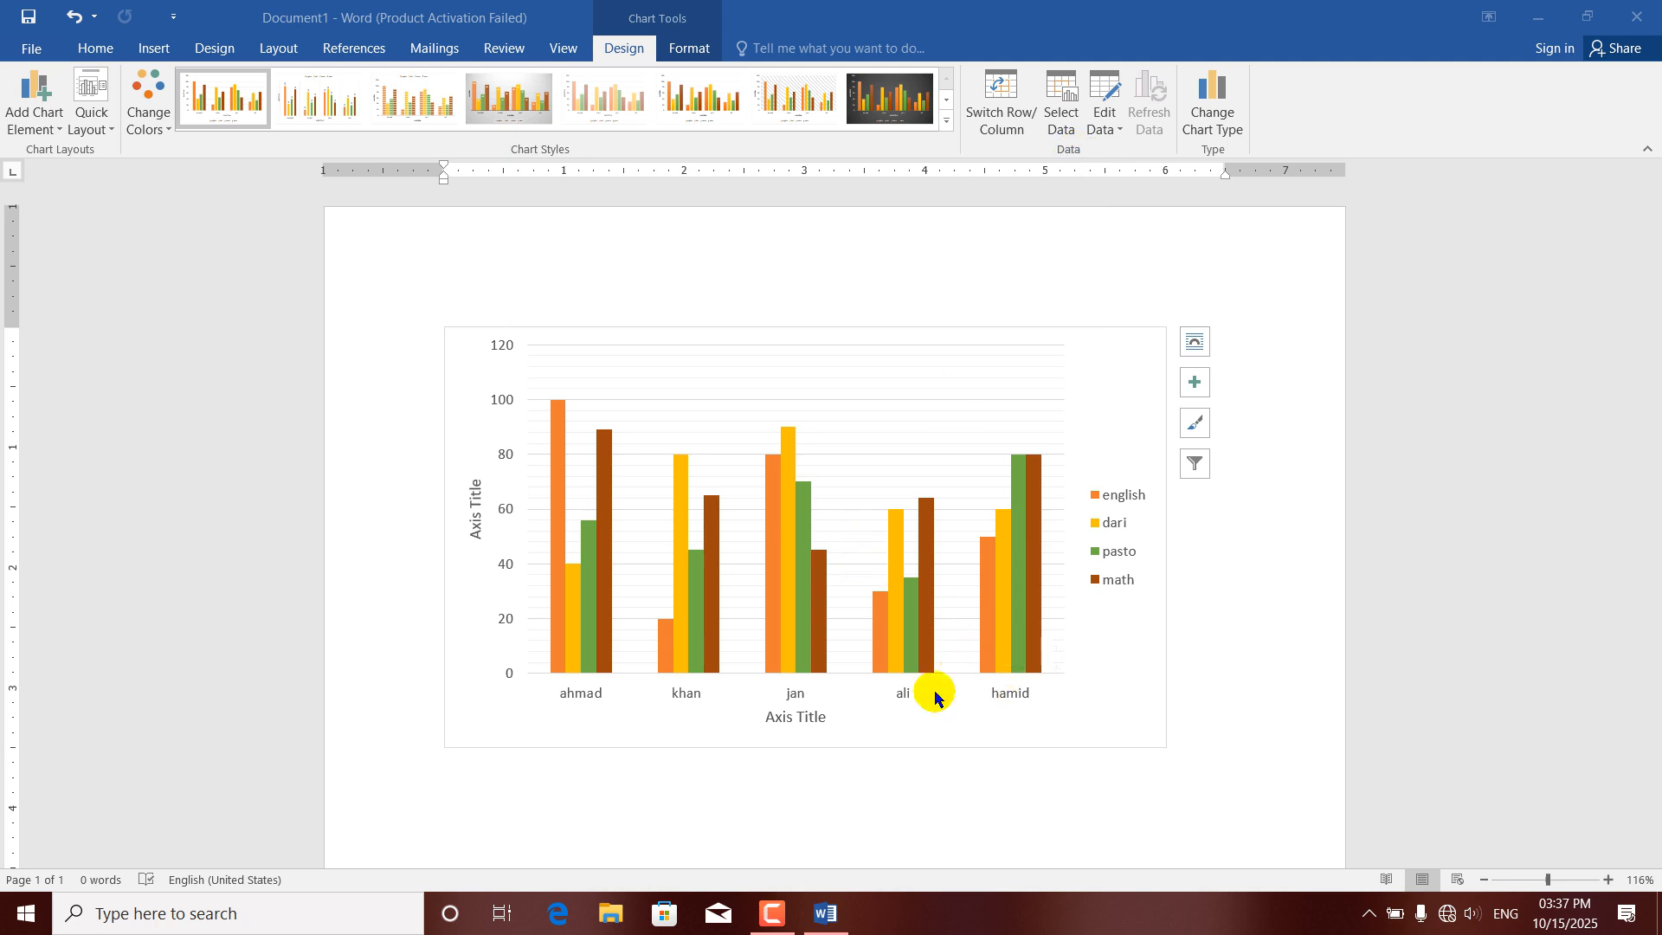
# Limit the chart data range to A1:D4, covering the first three students and the english, dari and pasto scores.
pyautogui.click(1060, 104)
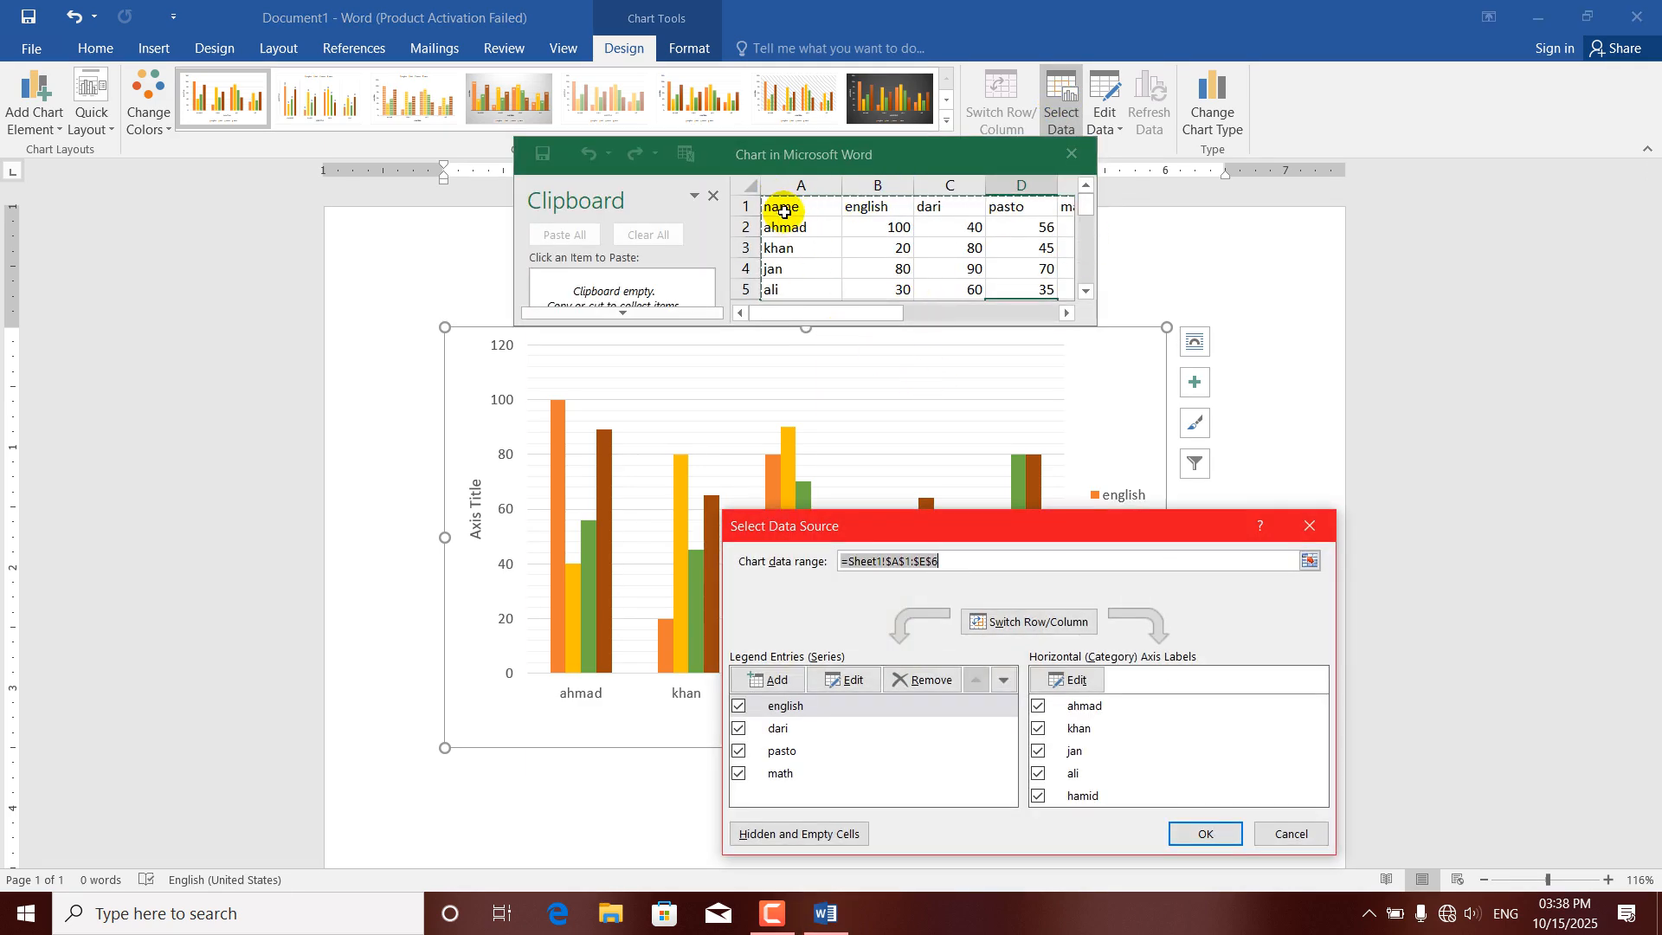
pyautogui.moveTo(783, 212); pyautogui.dragTo(1030, 266)
pyautogui.click(1196, 836)
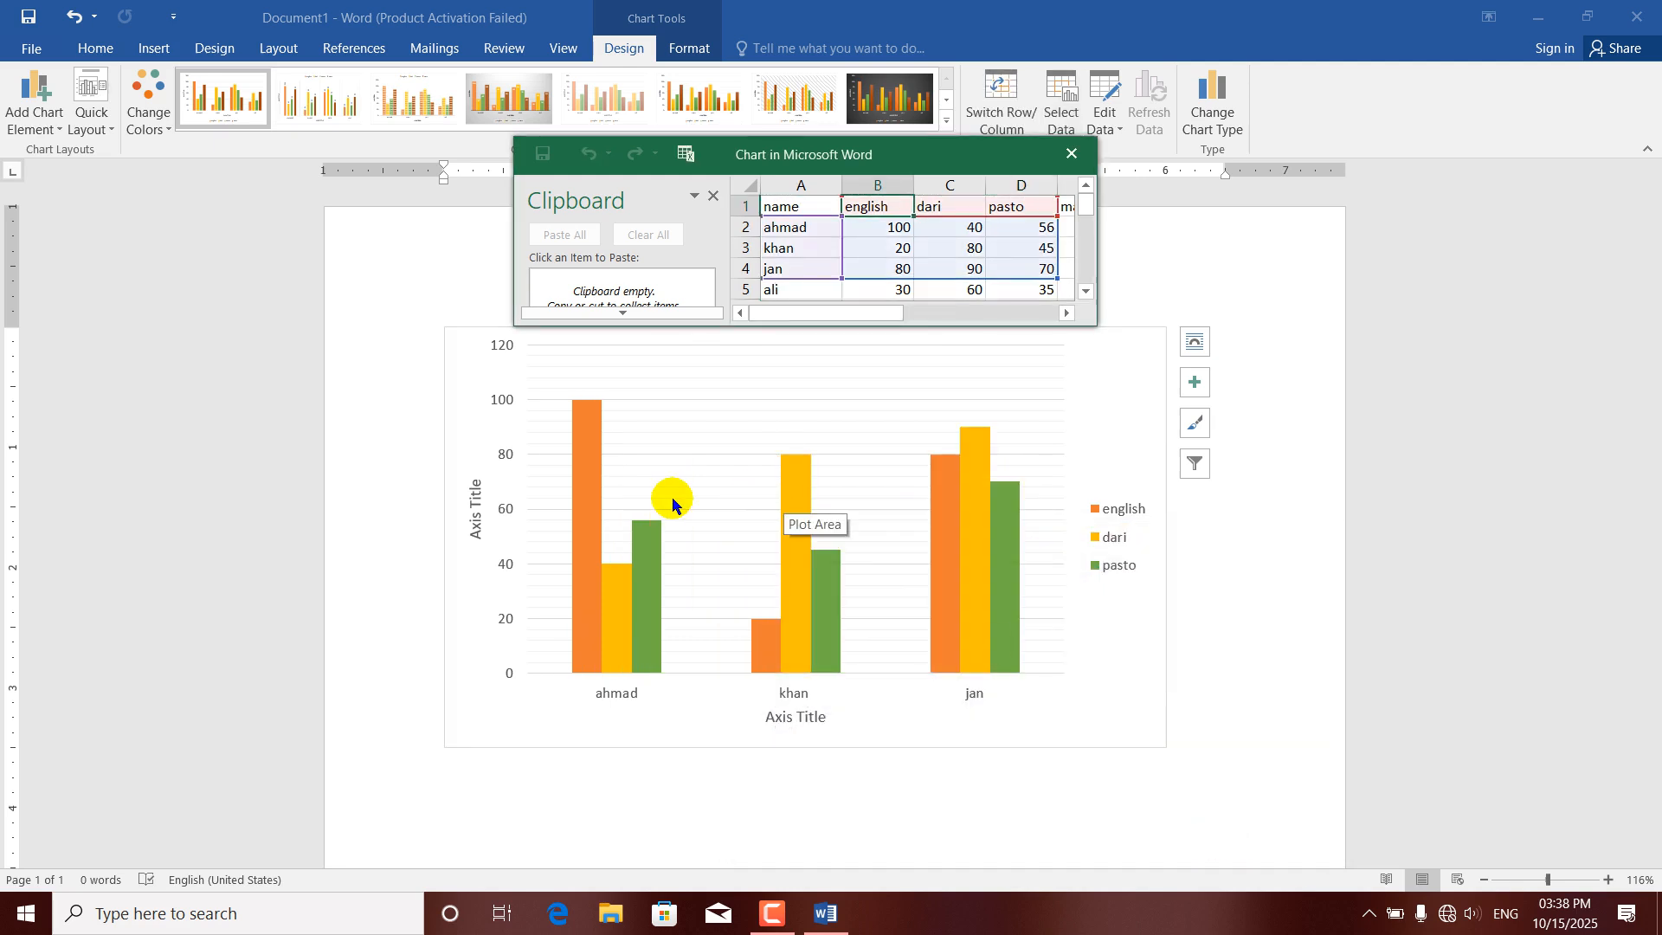
pyautogui.click(1072, 153)
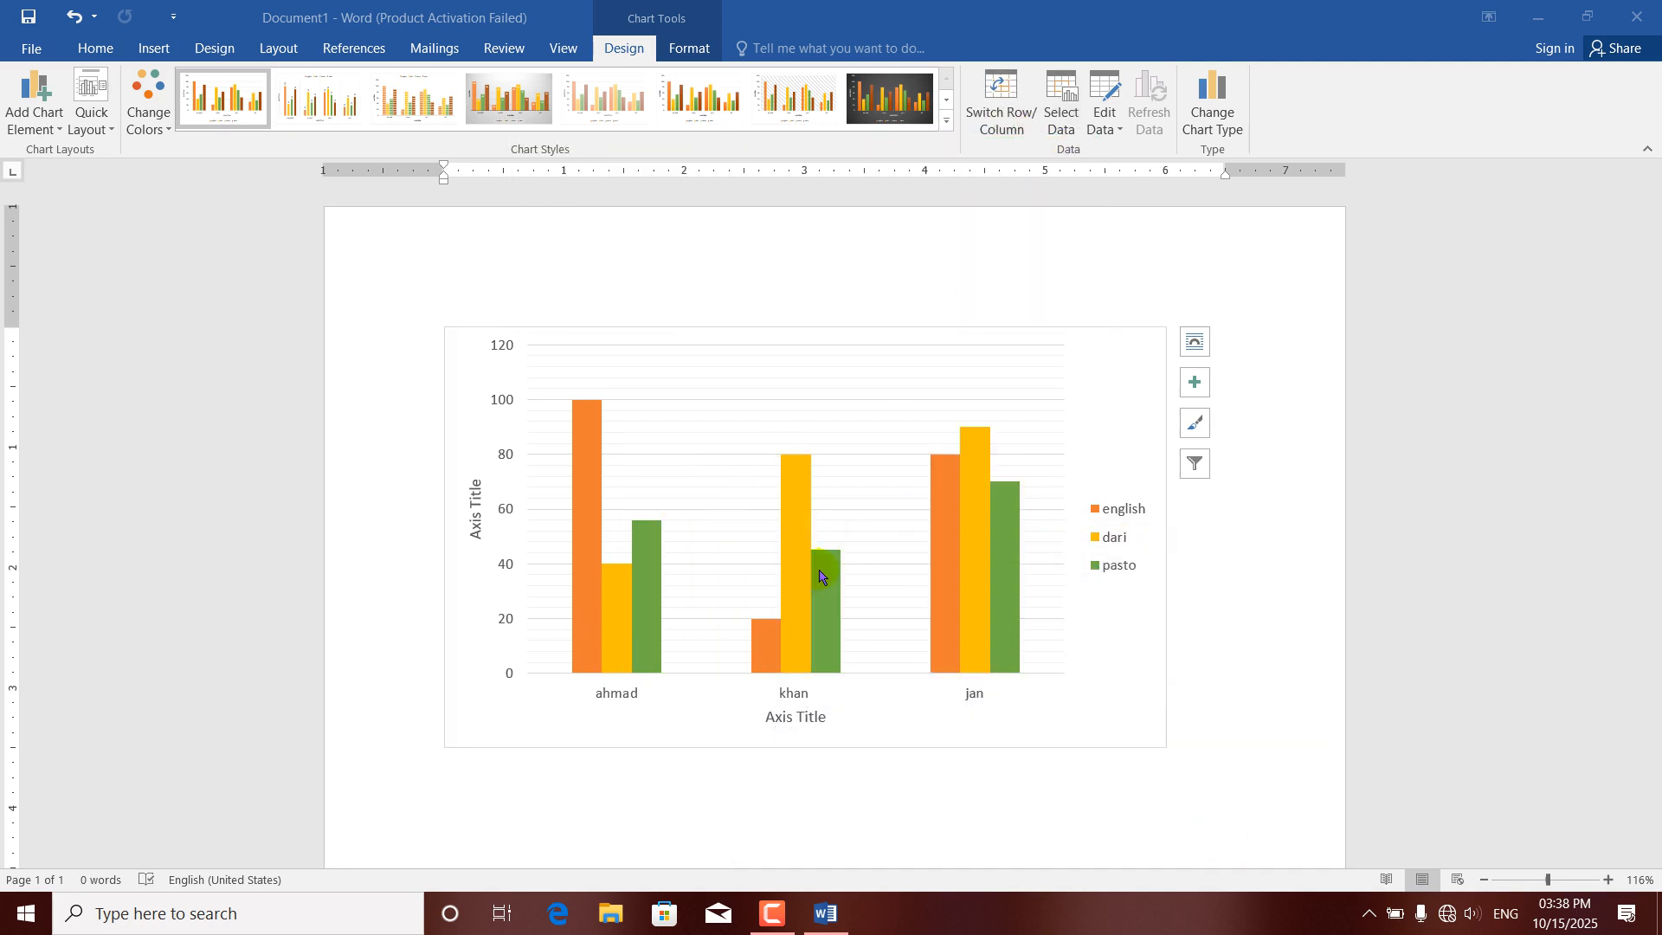
# Select the whole table A1:E6 as the chart data range and move the Select Data Source dialog clear of the chart.
pyautogui.click(1061, 107)
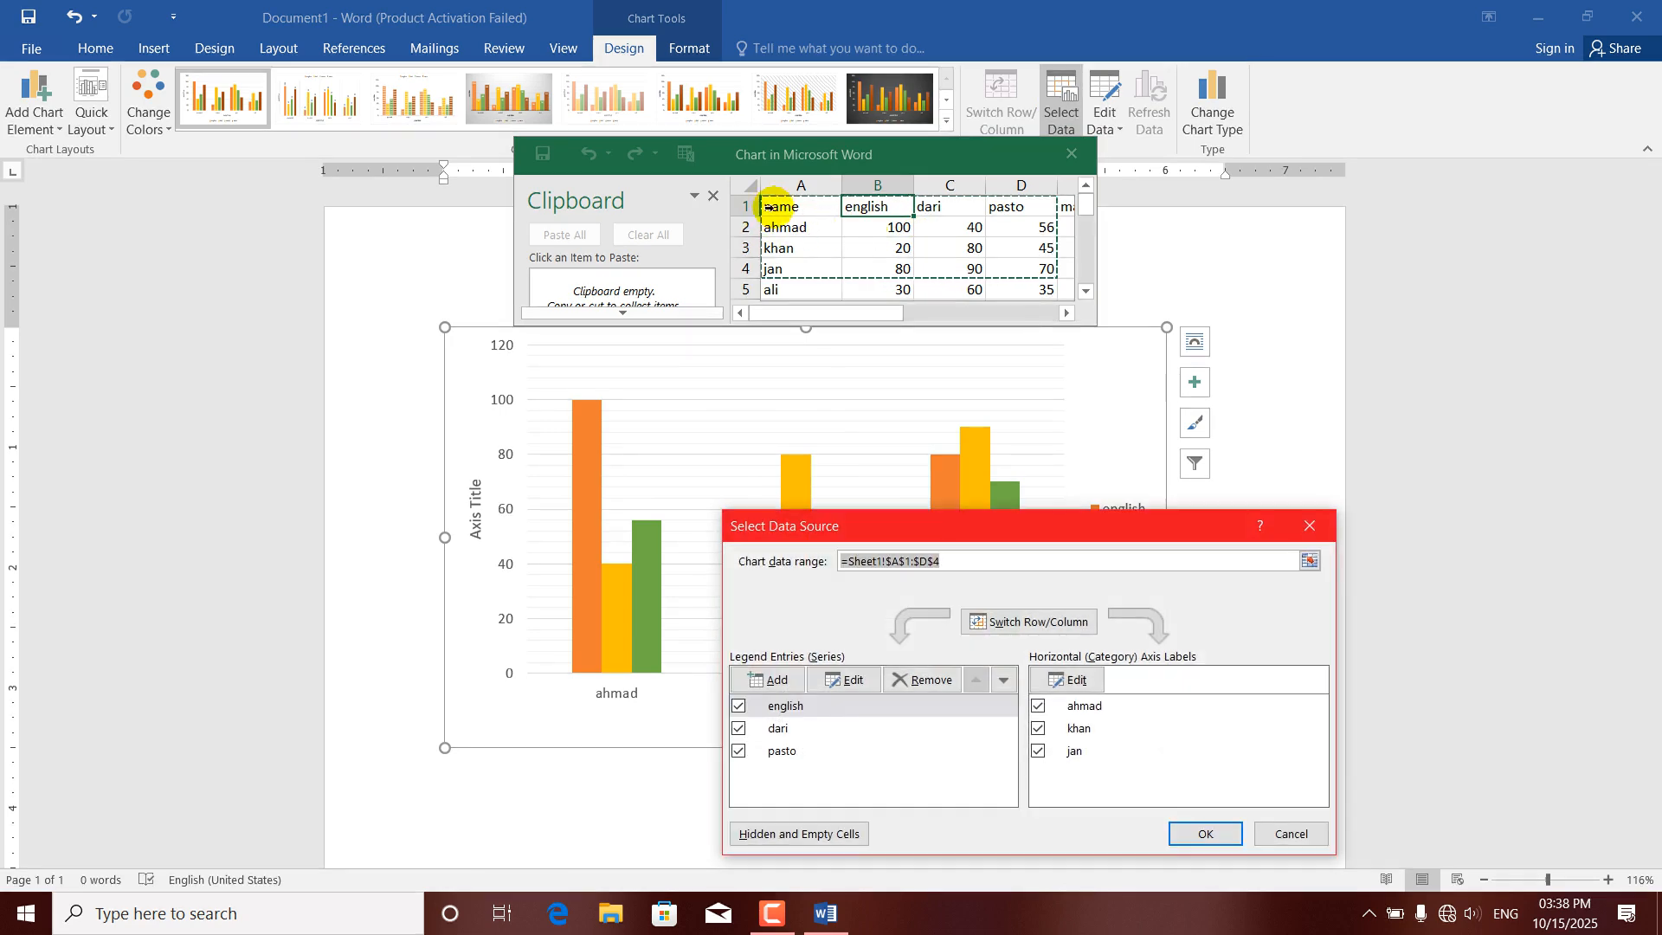
pyautogui.moveTo(782, 203); pyautogui.dragTo(1067, 304)
pyautogui.moveTo(1066, 286); pyautogui.dragTo(960, 269)
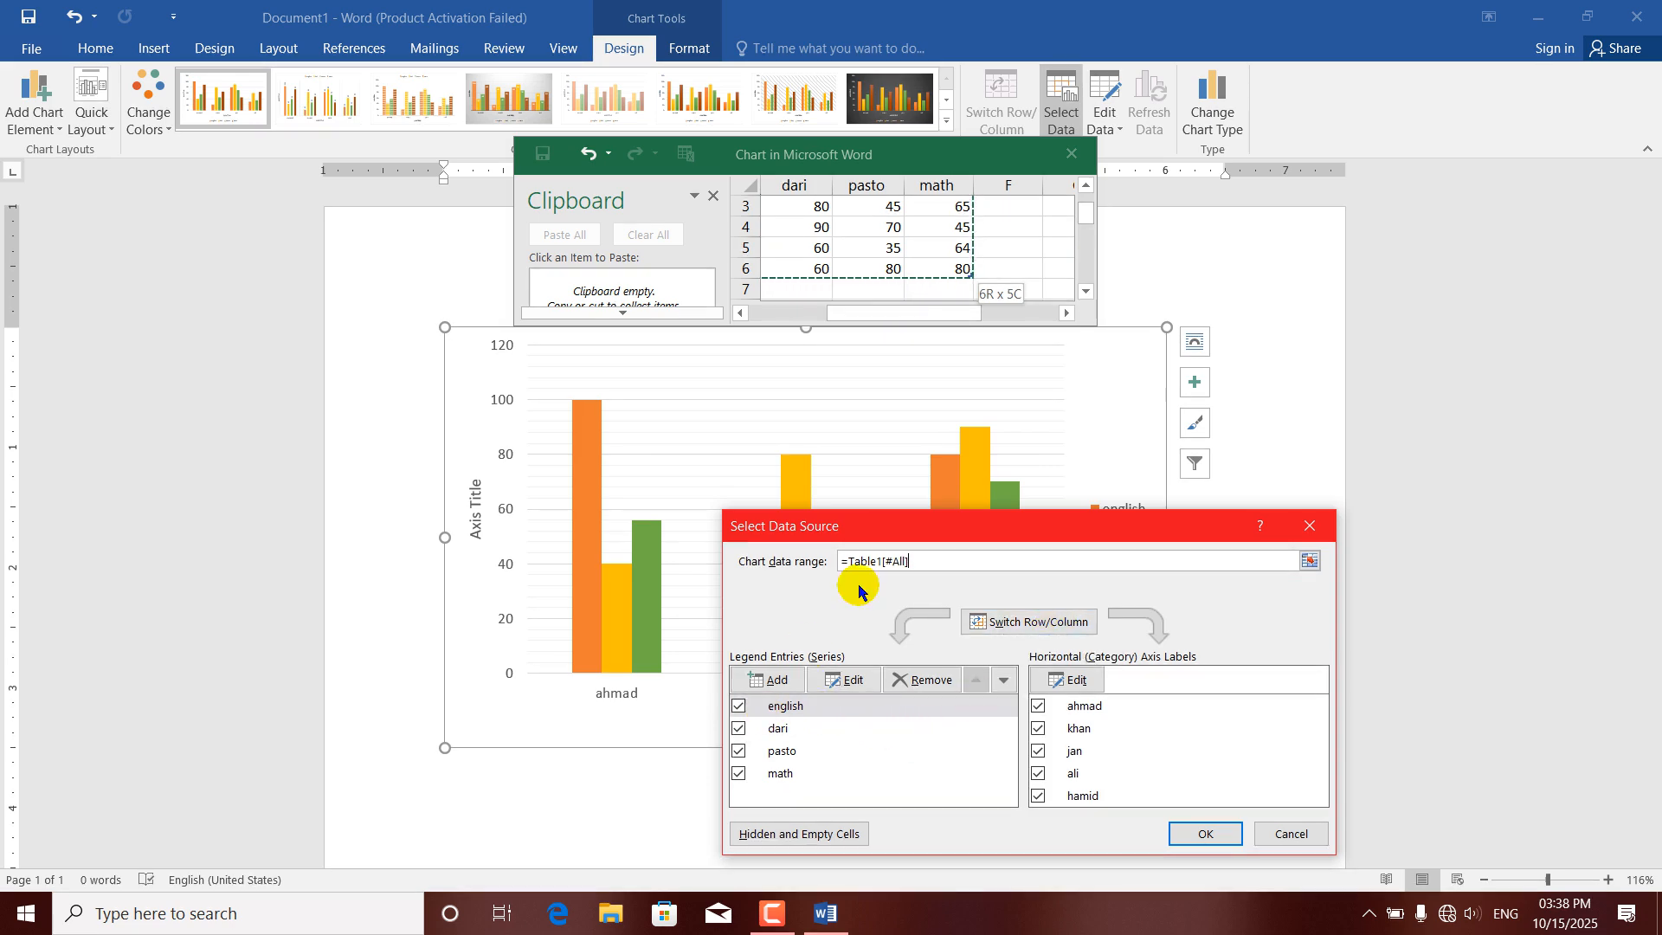
pyautogui.moveTo(877, 525); pyautogui.dragTo(730, 684)
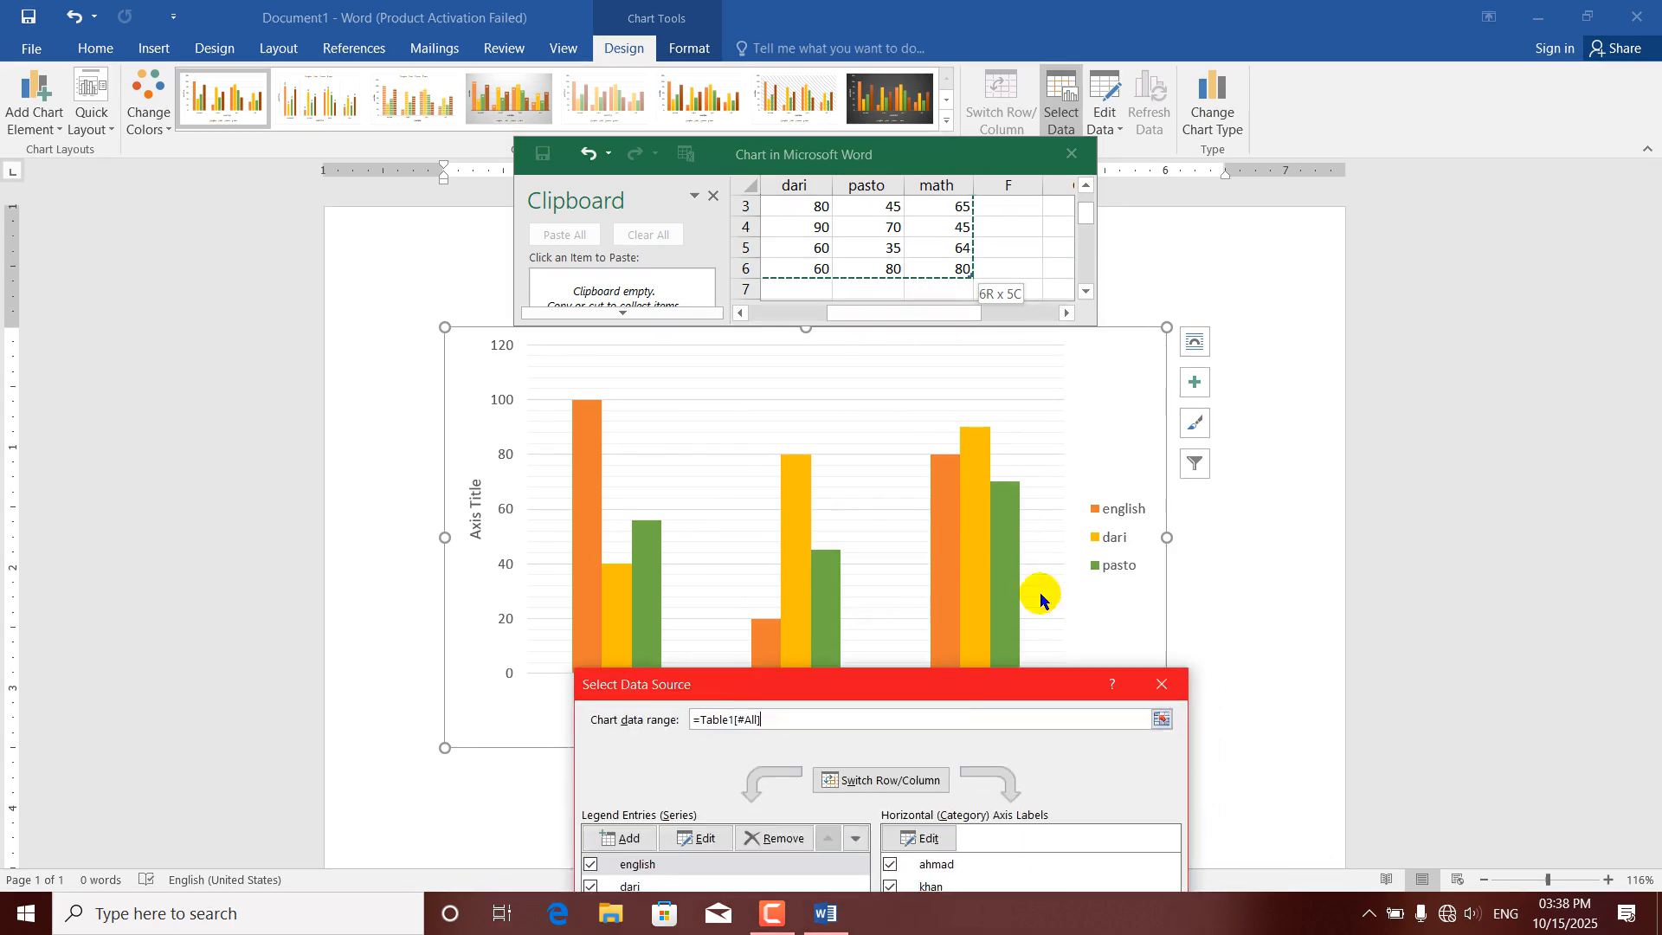
pyautogui.moveTo(927, 690); pyautogui.dragTo(891, 606)
# Switch the chart's rows and columns and back again, apply the data source, and close the data sheet.
pyautogui.click(851, 702)
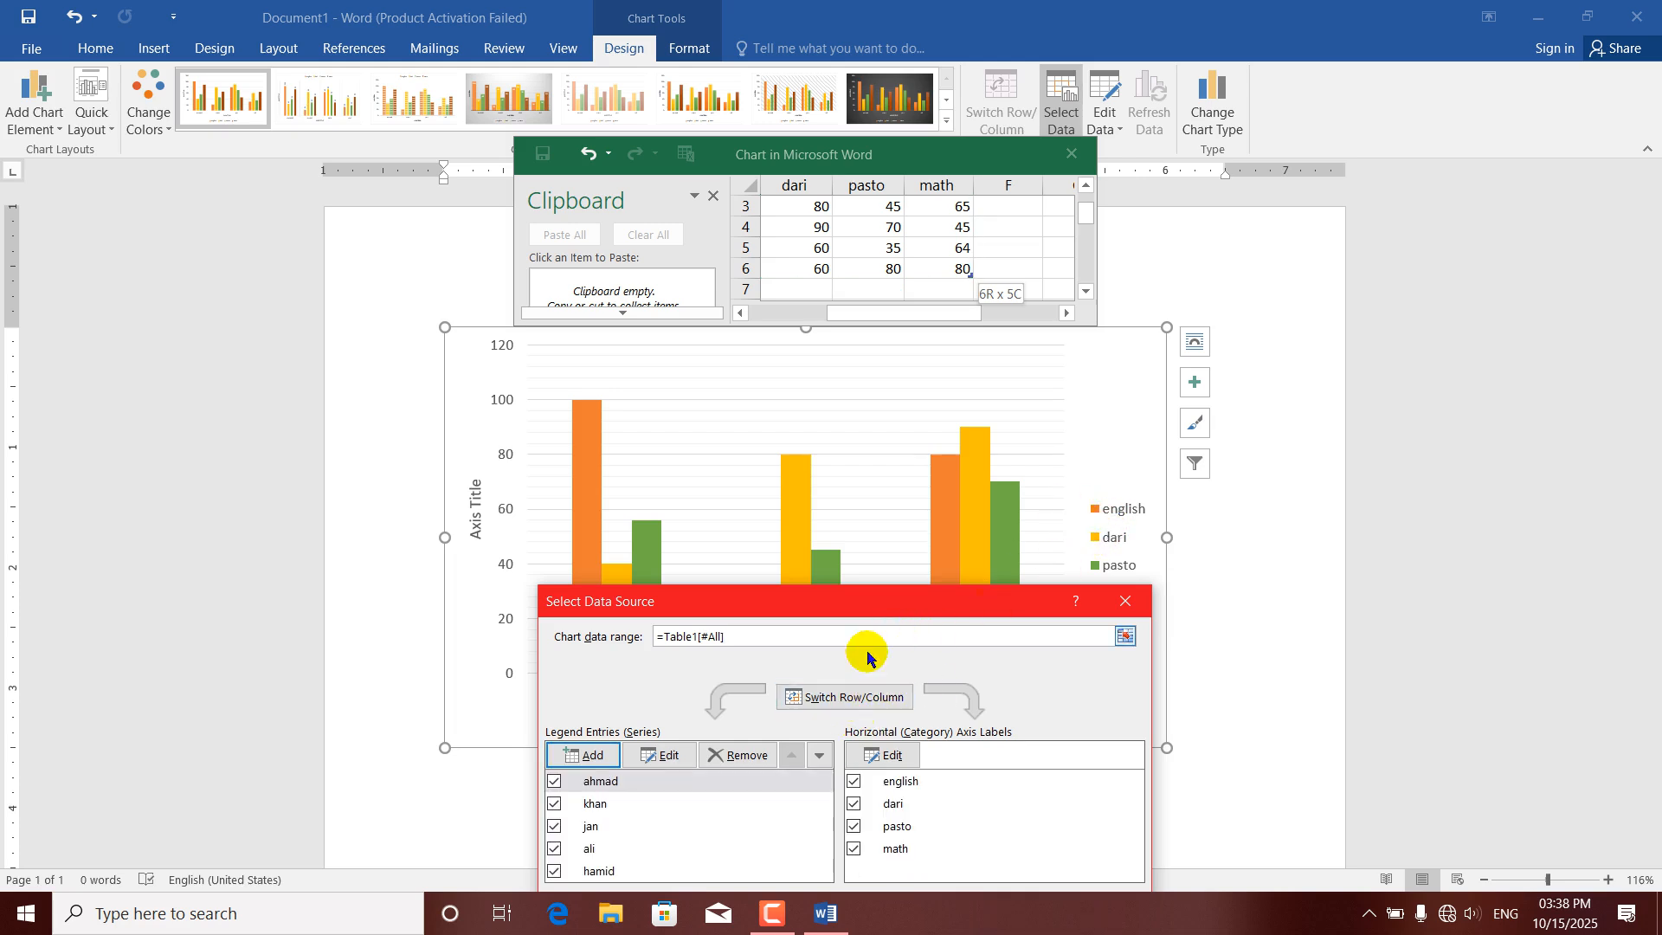
pyautogui.click(829, 697)
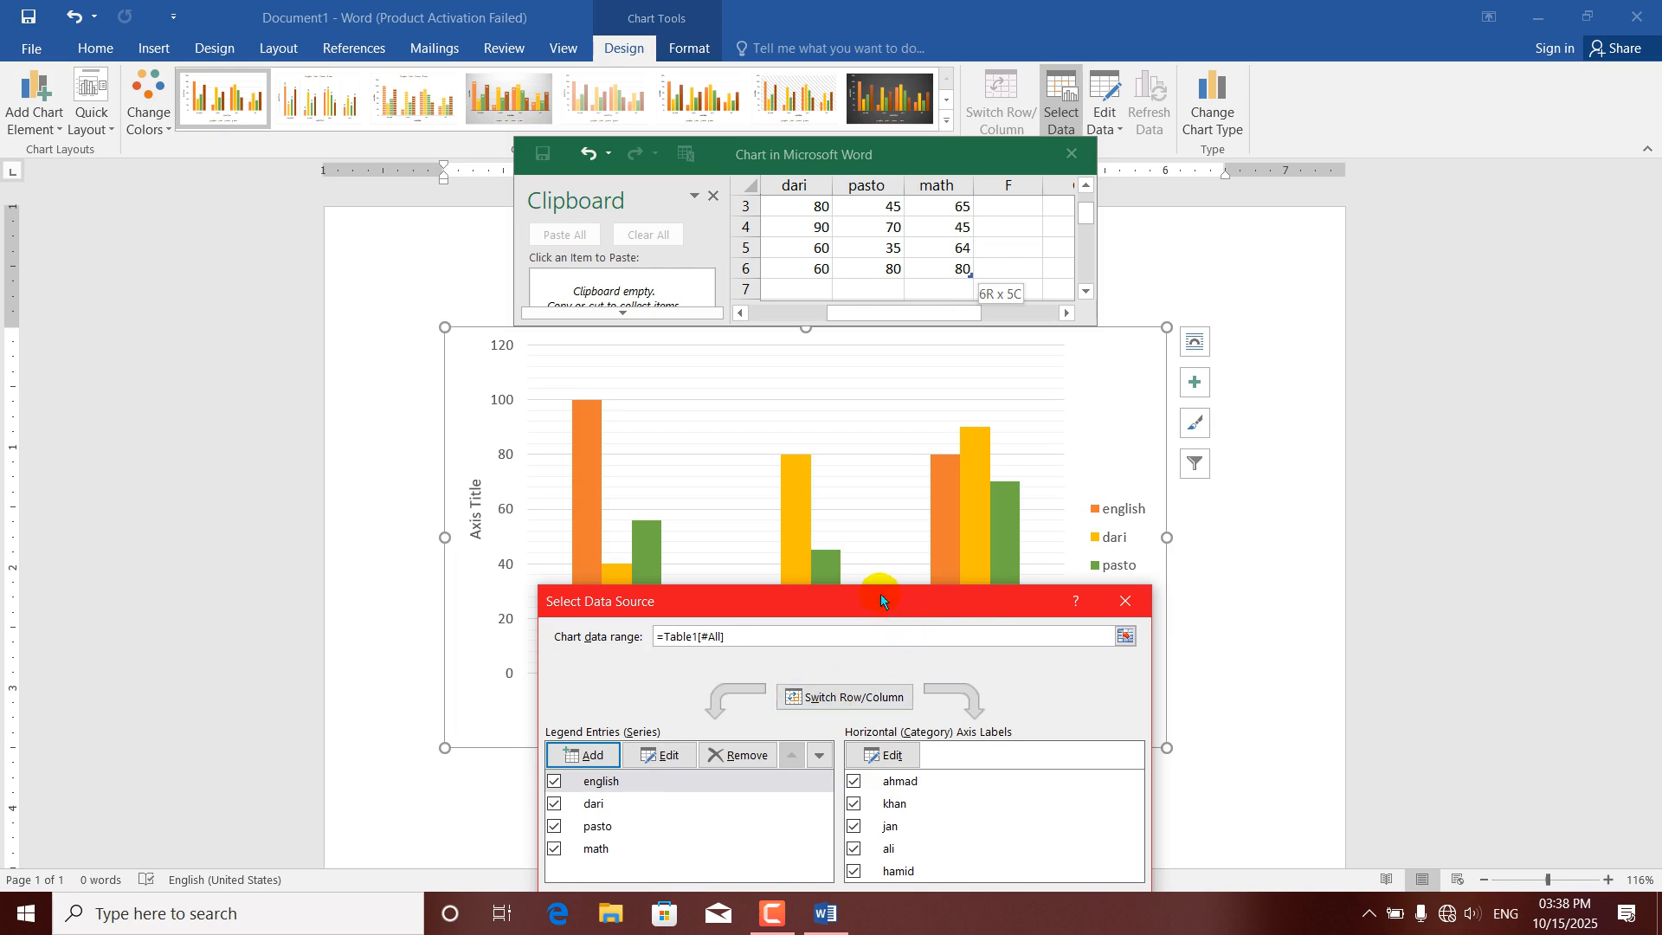
pyautogui.moveTo(880, 599); pyautogui.dragTo(874, 496)
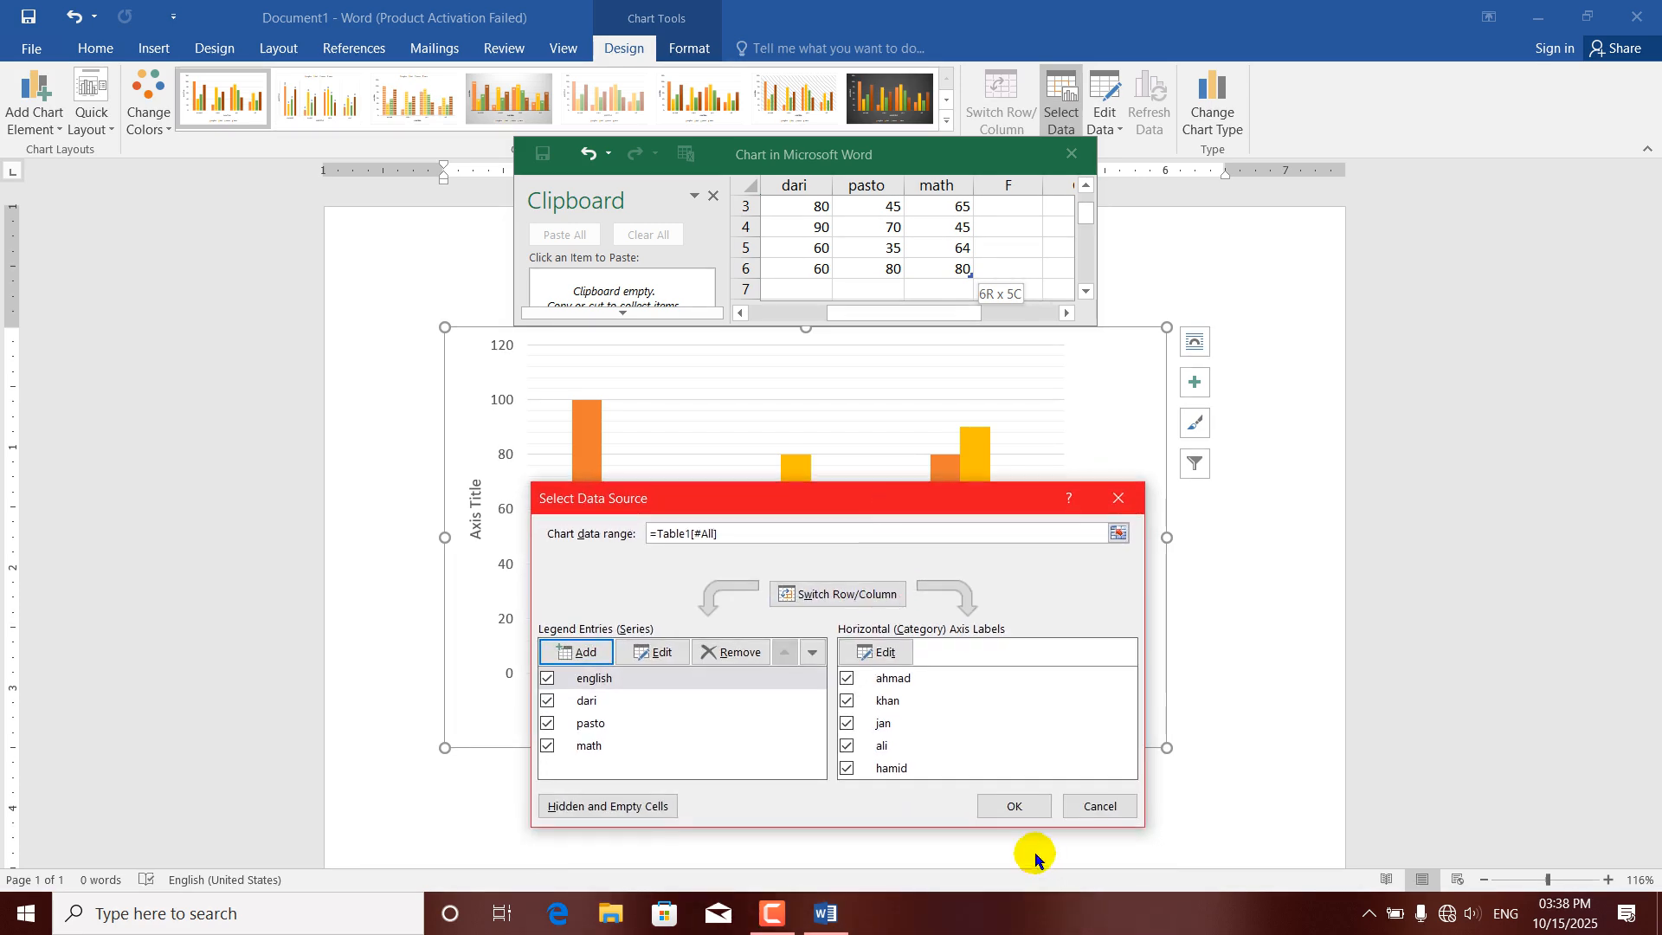
pyautogui.click(1019, 808)
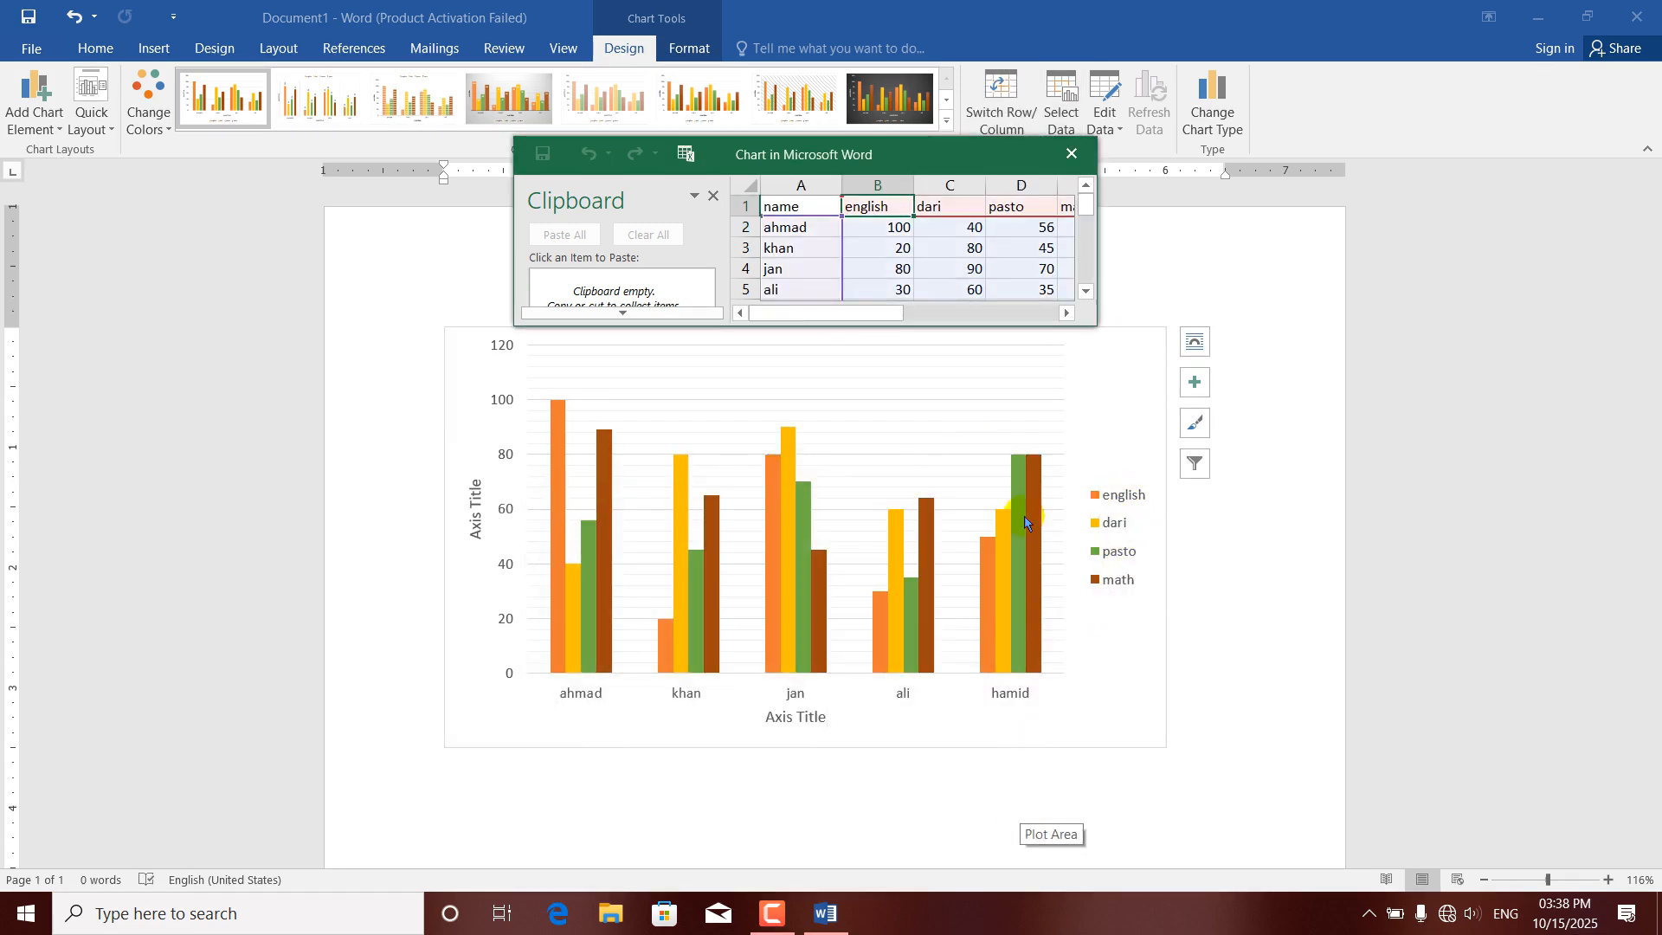
pyautogui.click(1070, 163)
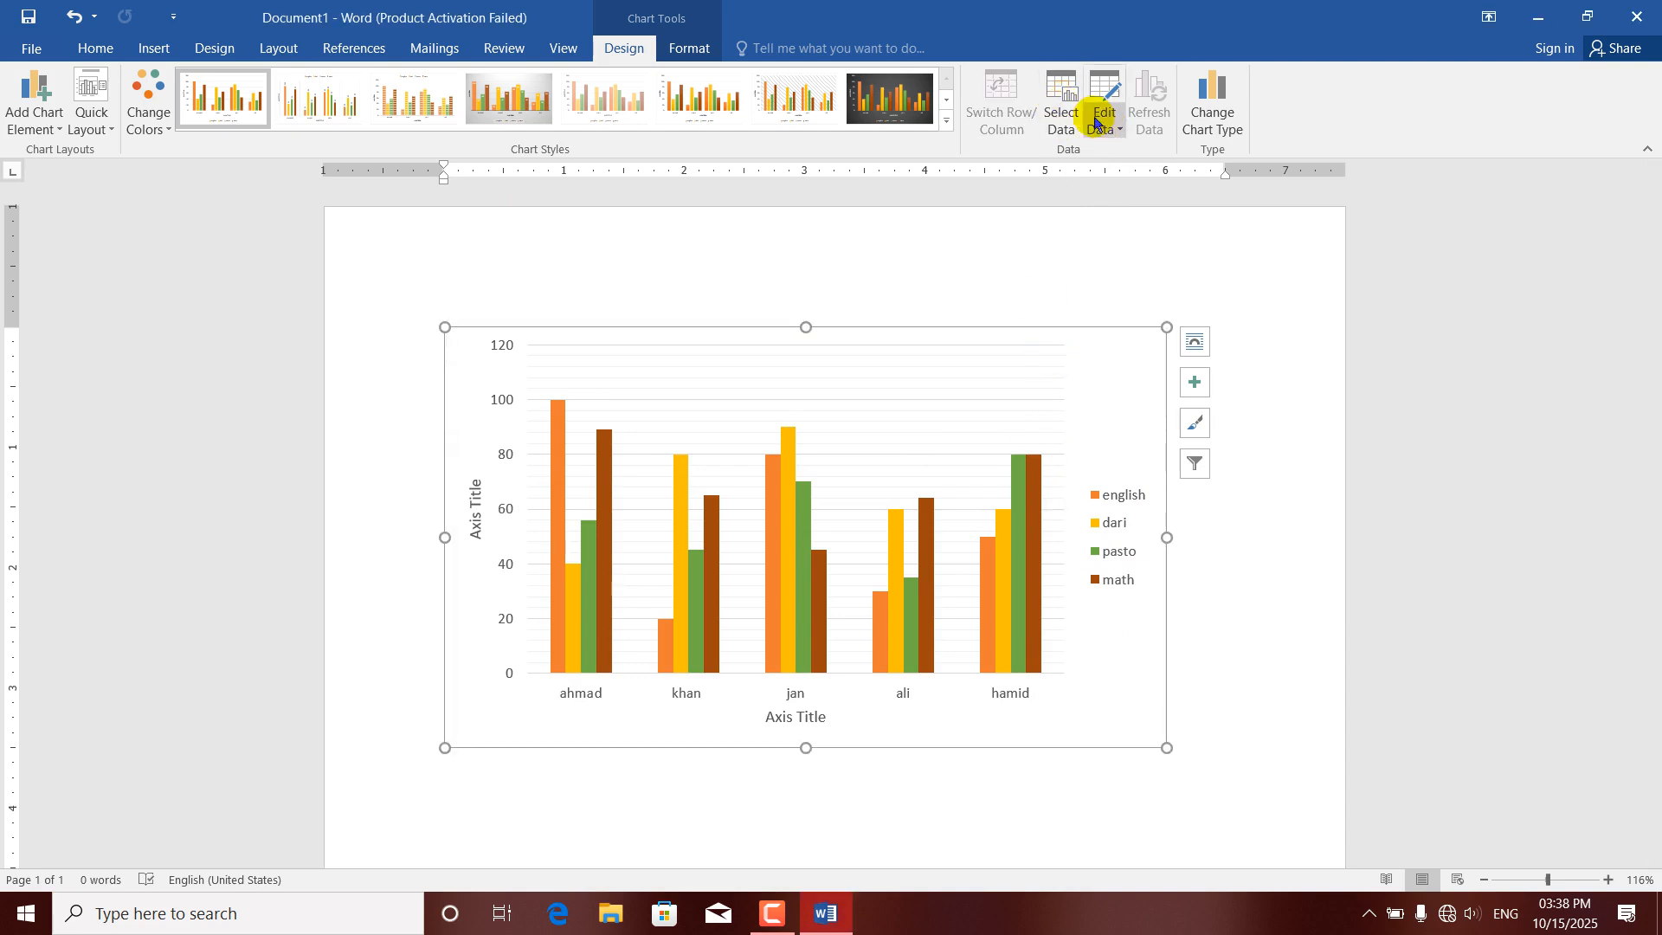
# Switch the chart's rows and columns so the students form the series, apply it, and close the data sheet.
pyautogui.click(1063, 111)
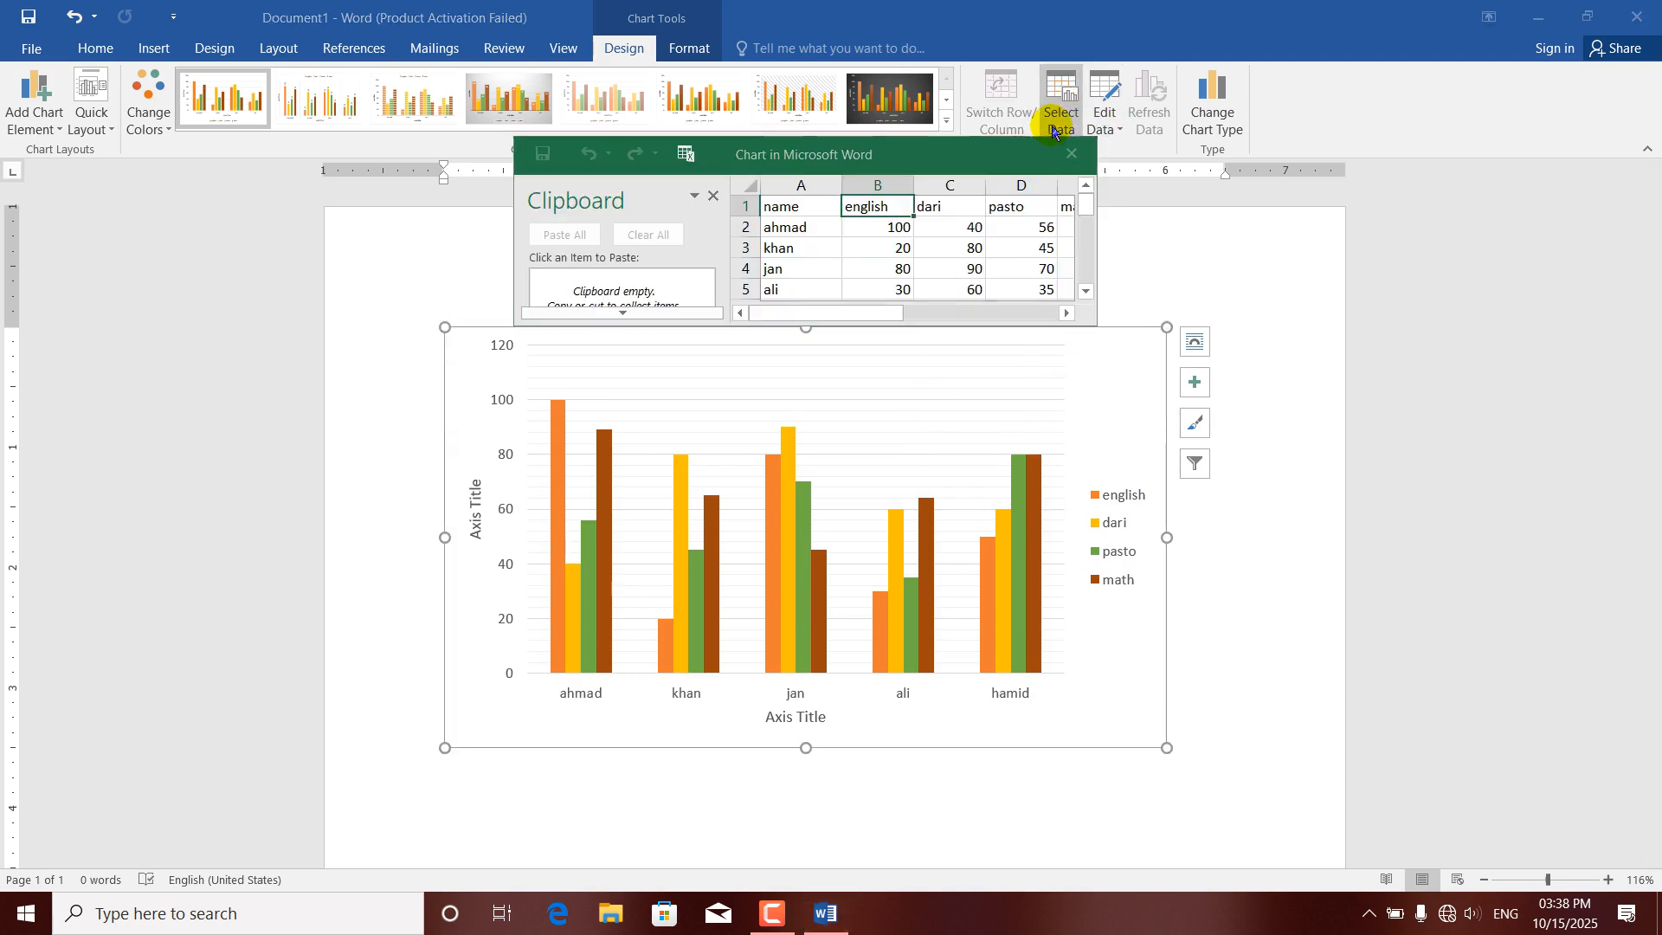
pyautogui.click(1021, 622)
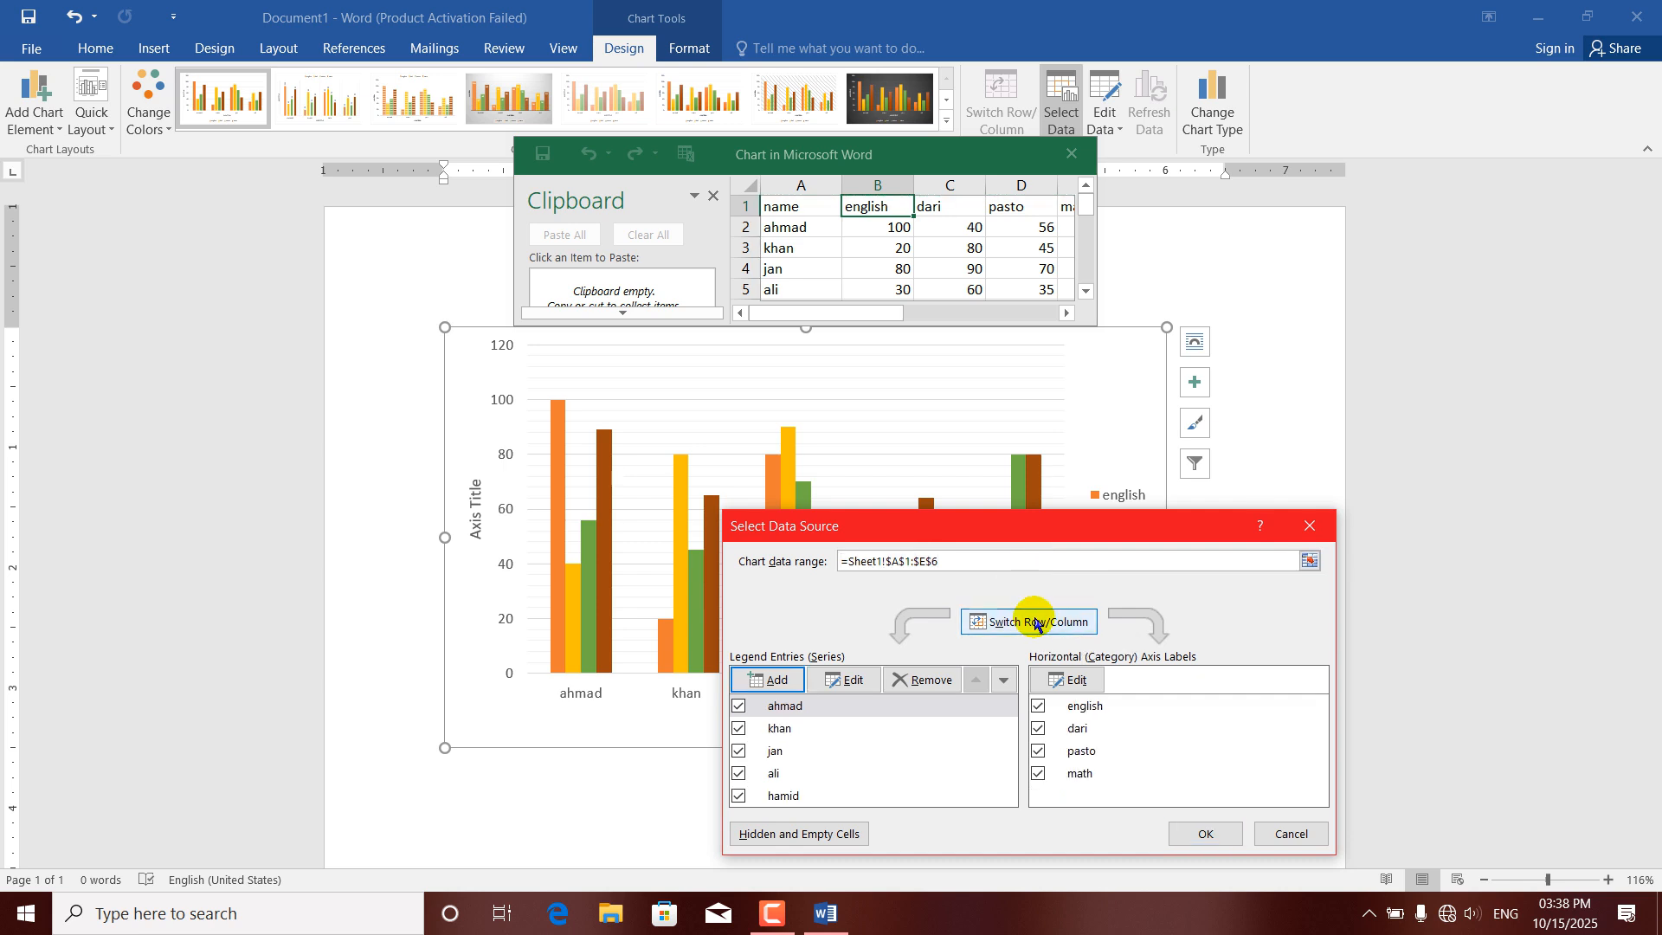
pyautogui.click(1205, 833)
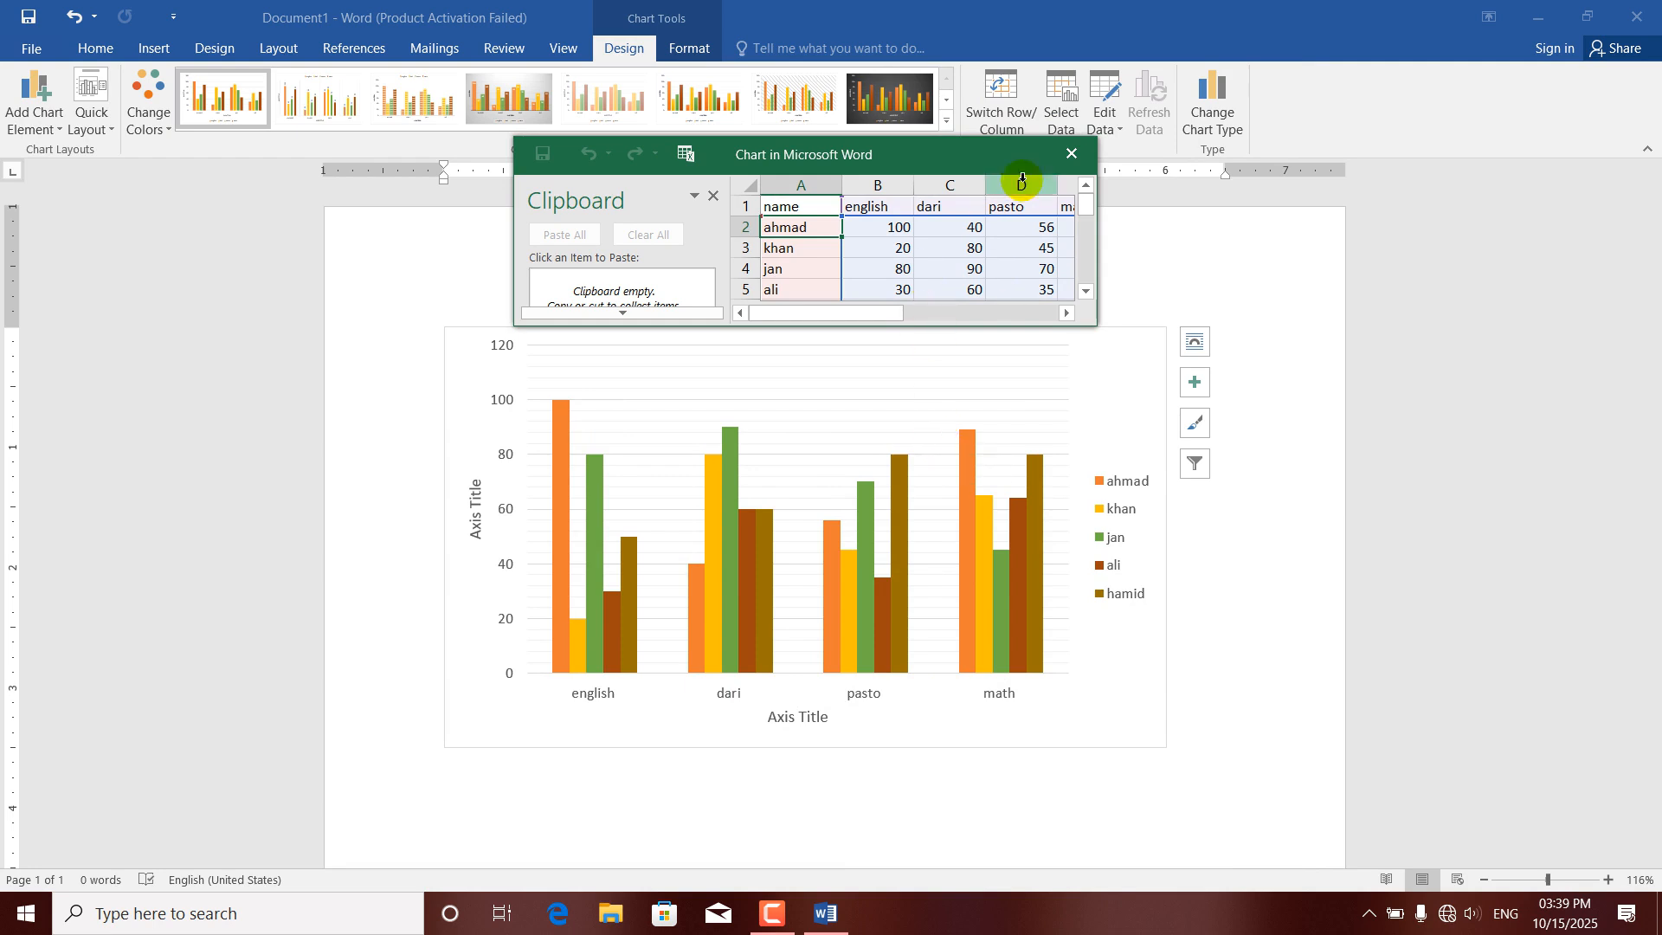
pyautogui.click(1071, 154)
# Open the chart data in Excel, dismiss the activation wizard, and enter a new student's name in cell A7.
pyautogui.click(1115, 130)
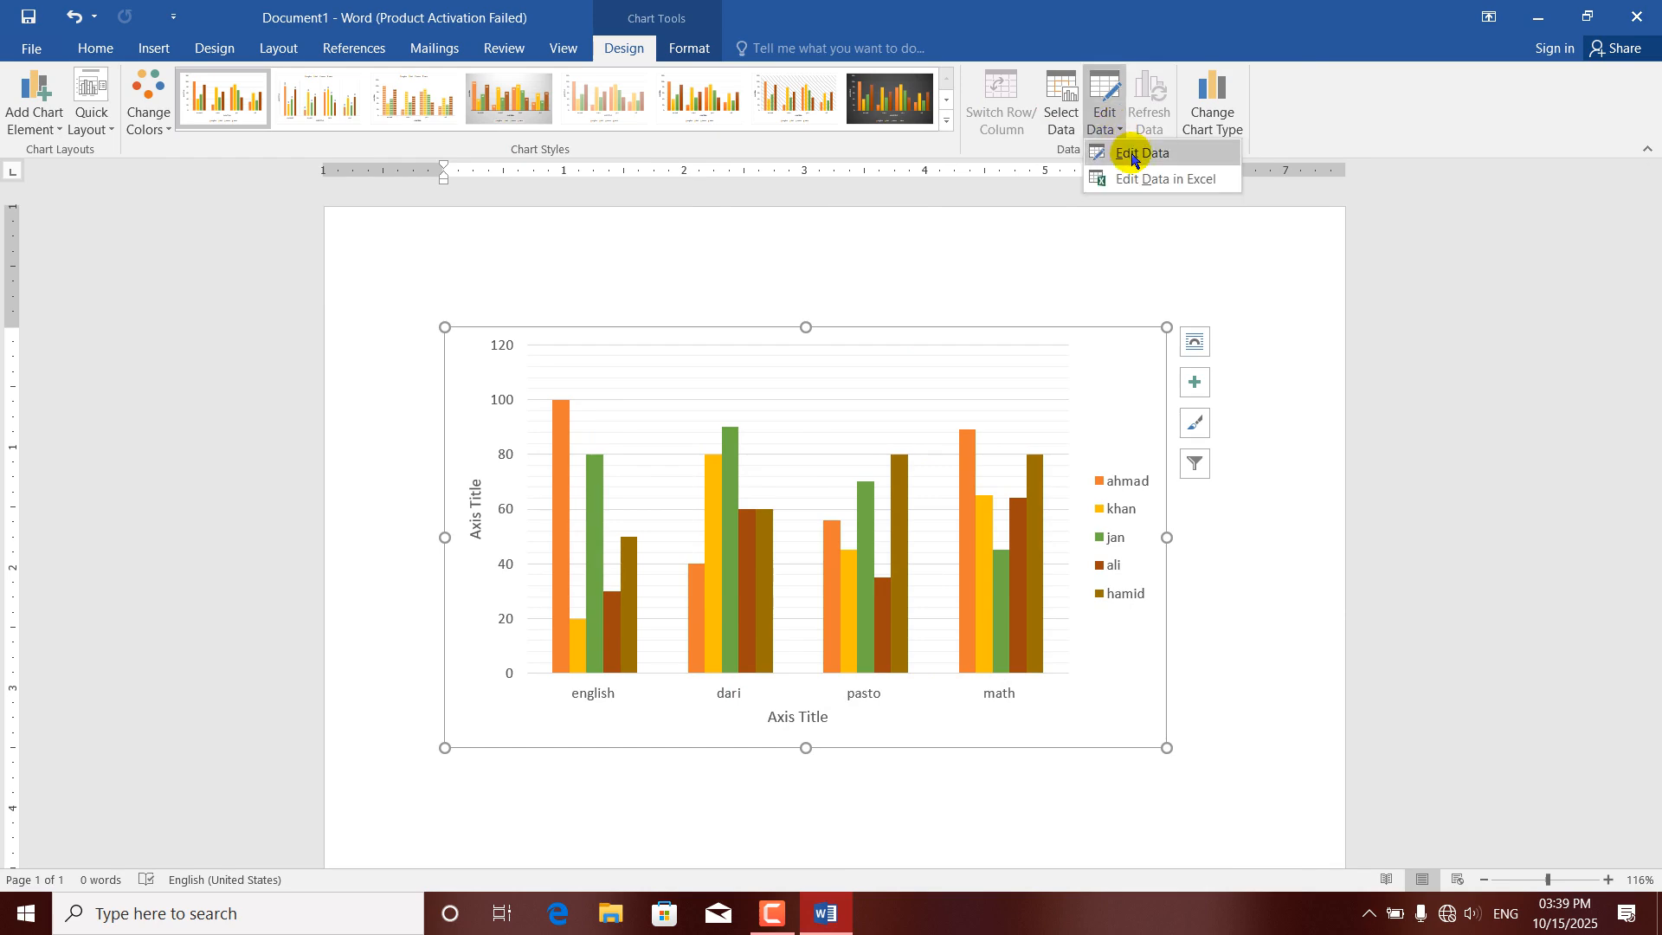
pyautogui.click(1137, 179)
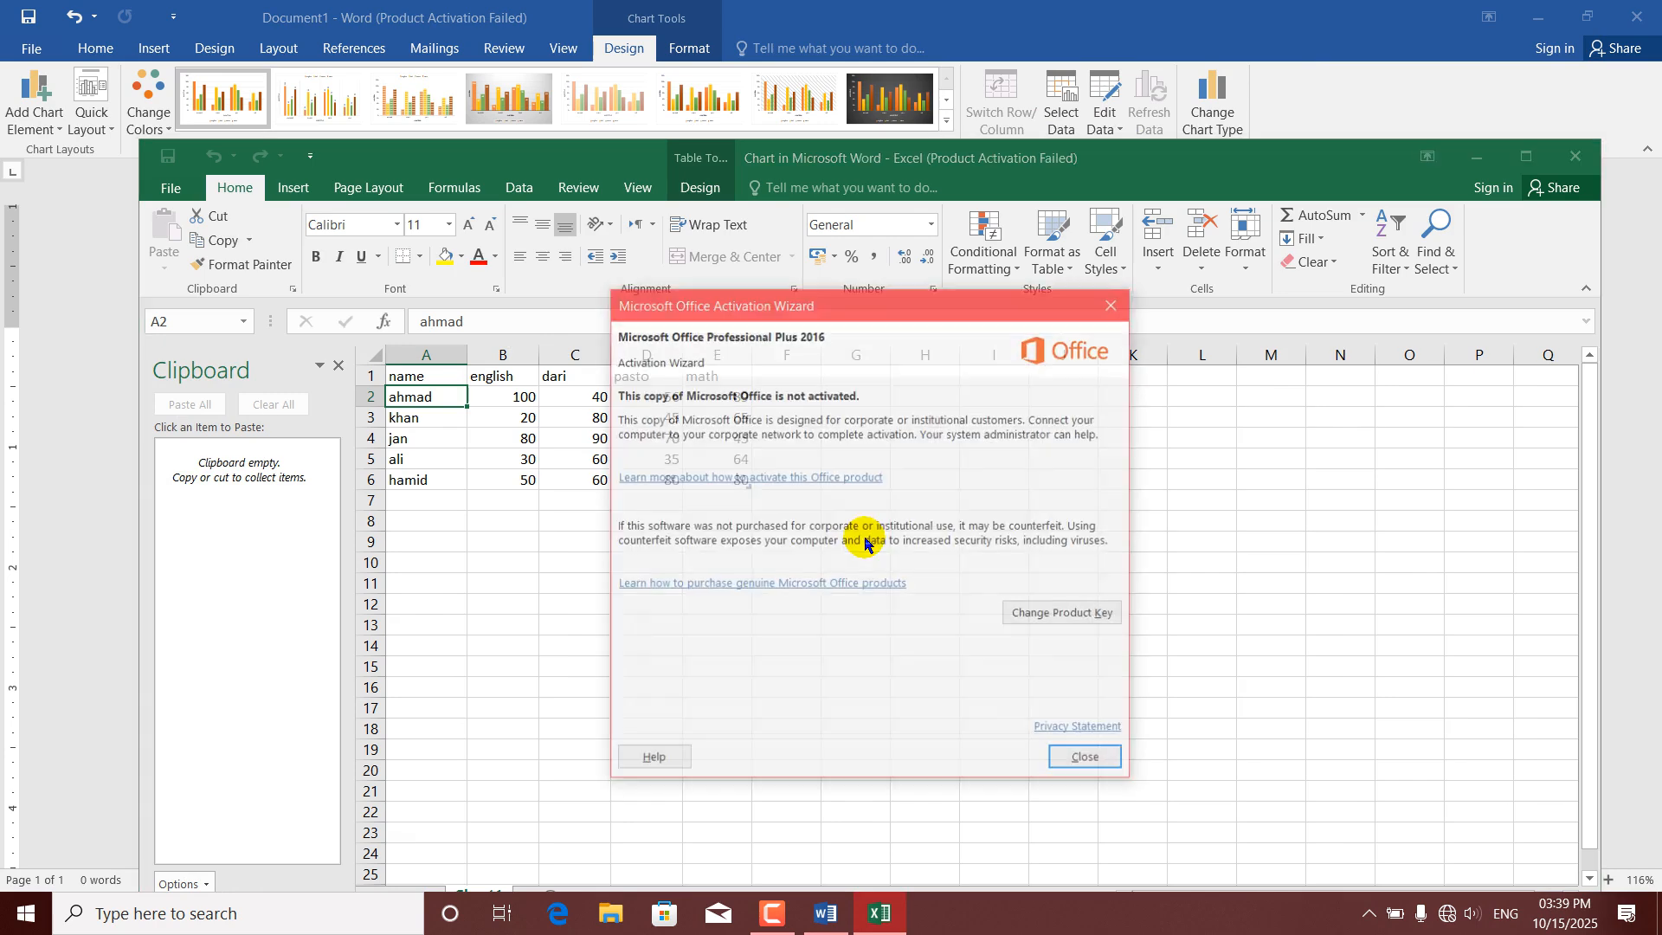
pyautogui.click(1113, 302)
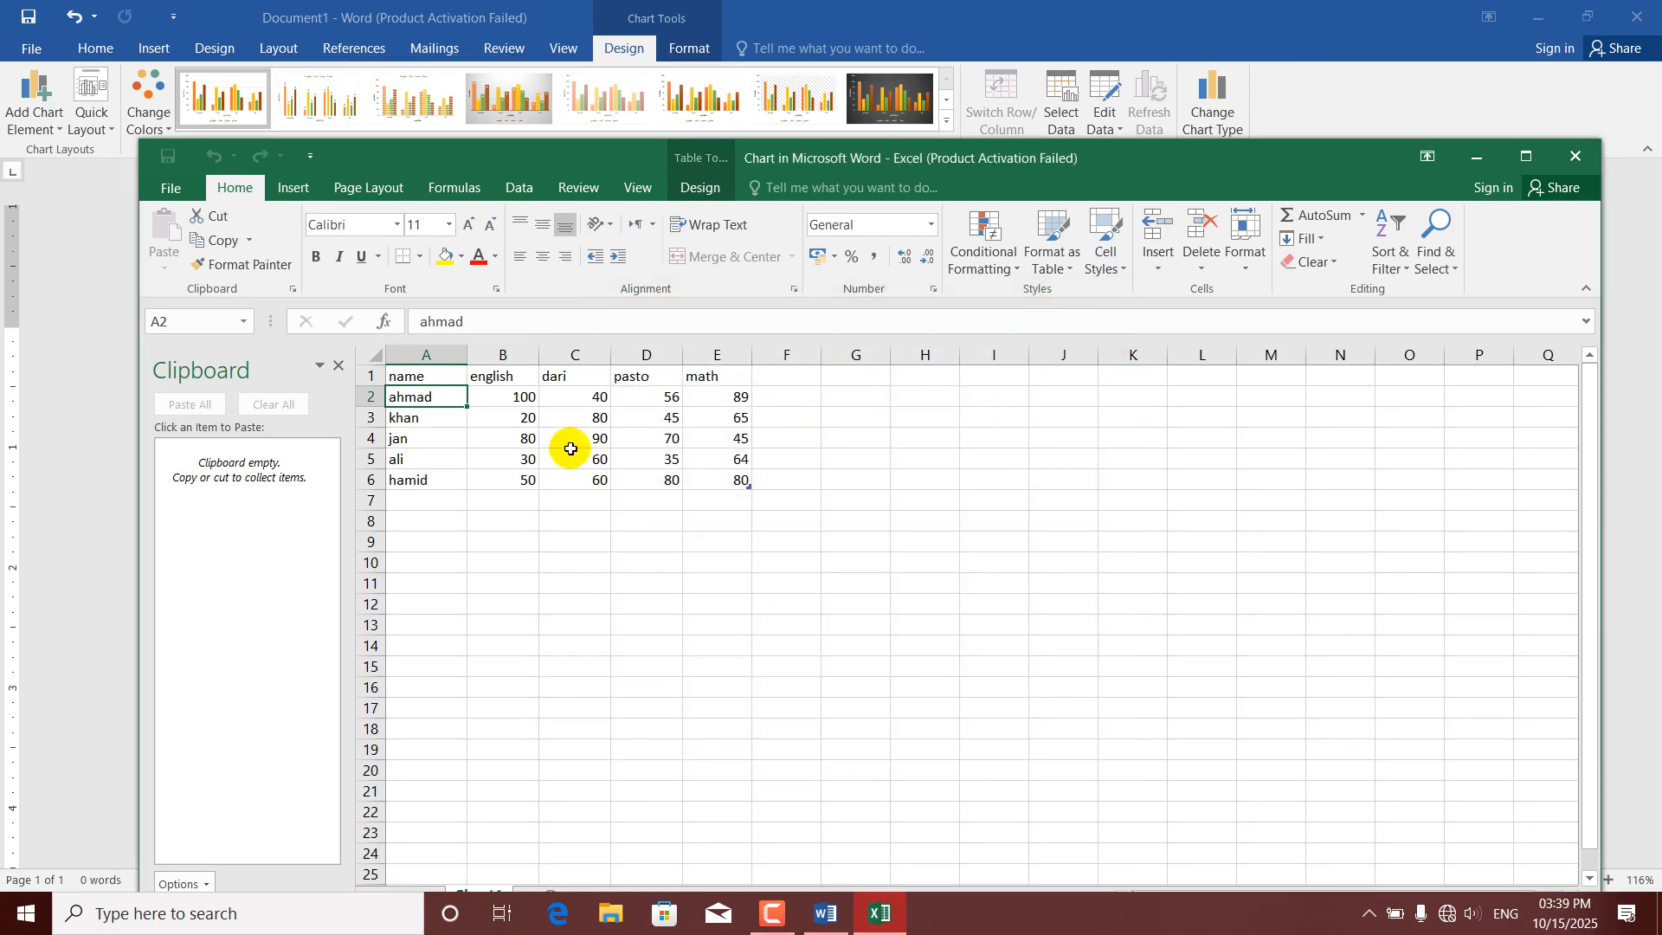
pyautogui.click(431, 499)
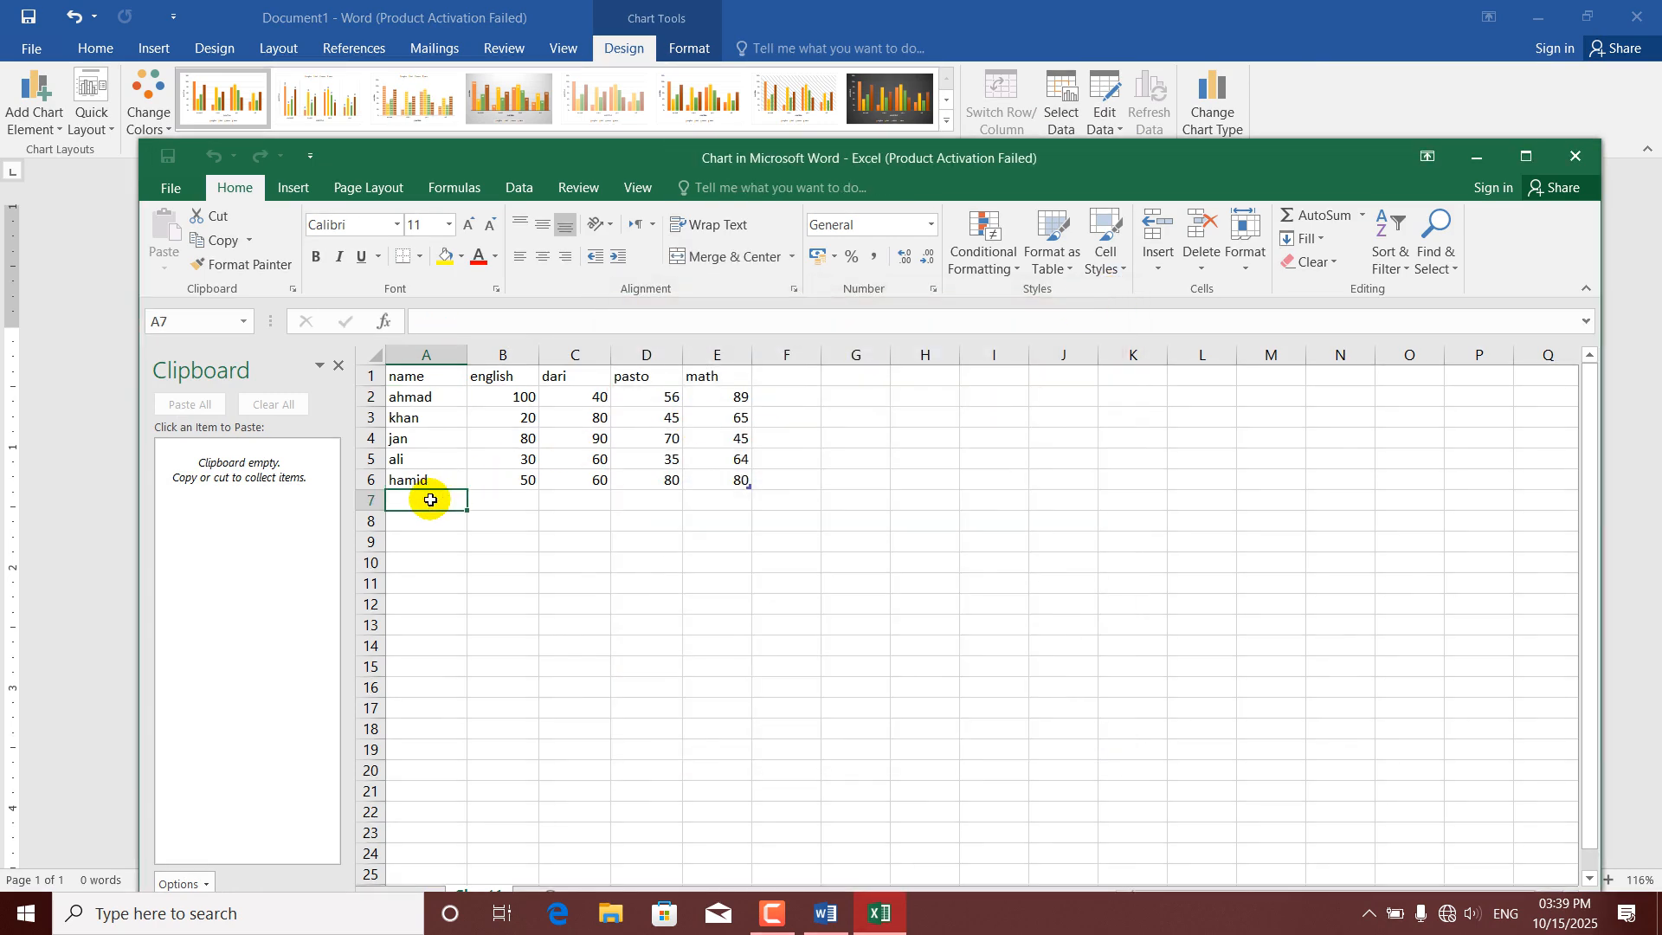
pyautogui.write('khalid')
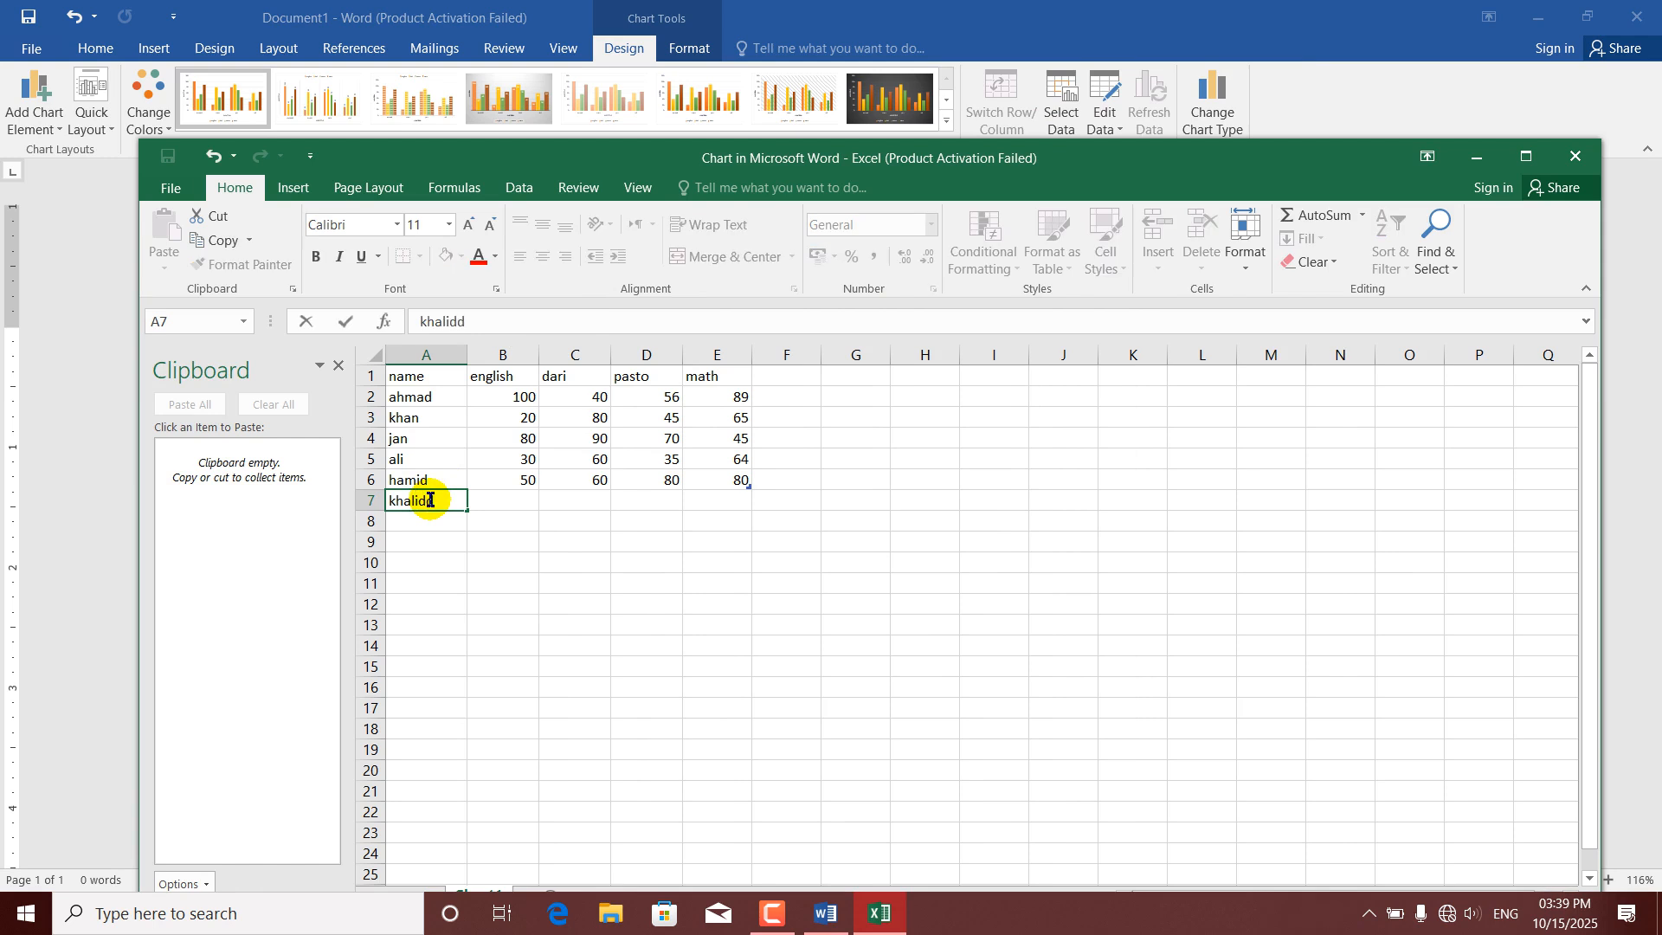
# Fill in row 7 with the scores english 50, dari 65, pasto 31 and math 32, and close the Excel workbook.
pyautogui.click(484, 499)
pyautogui.write('50')
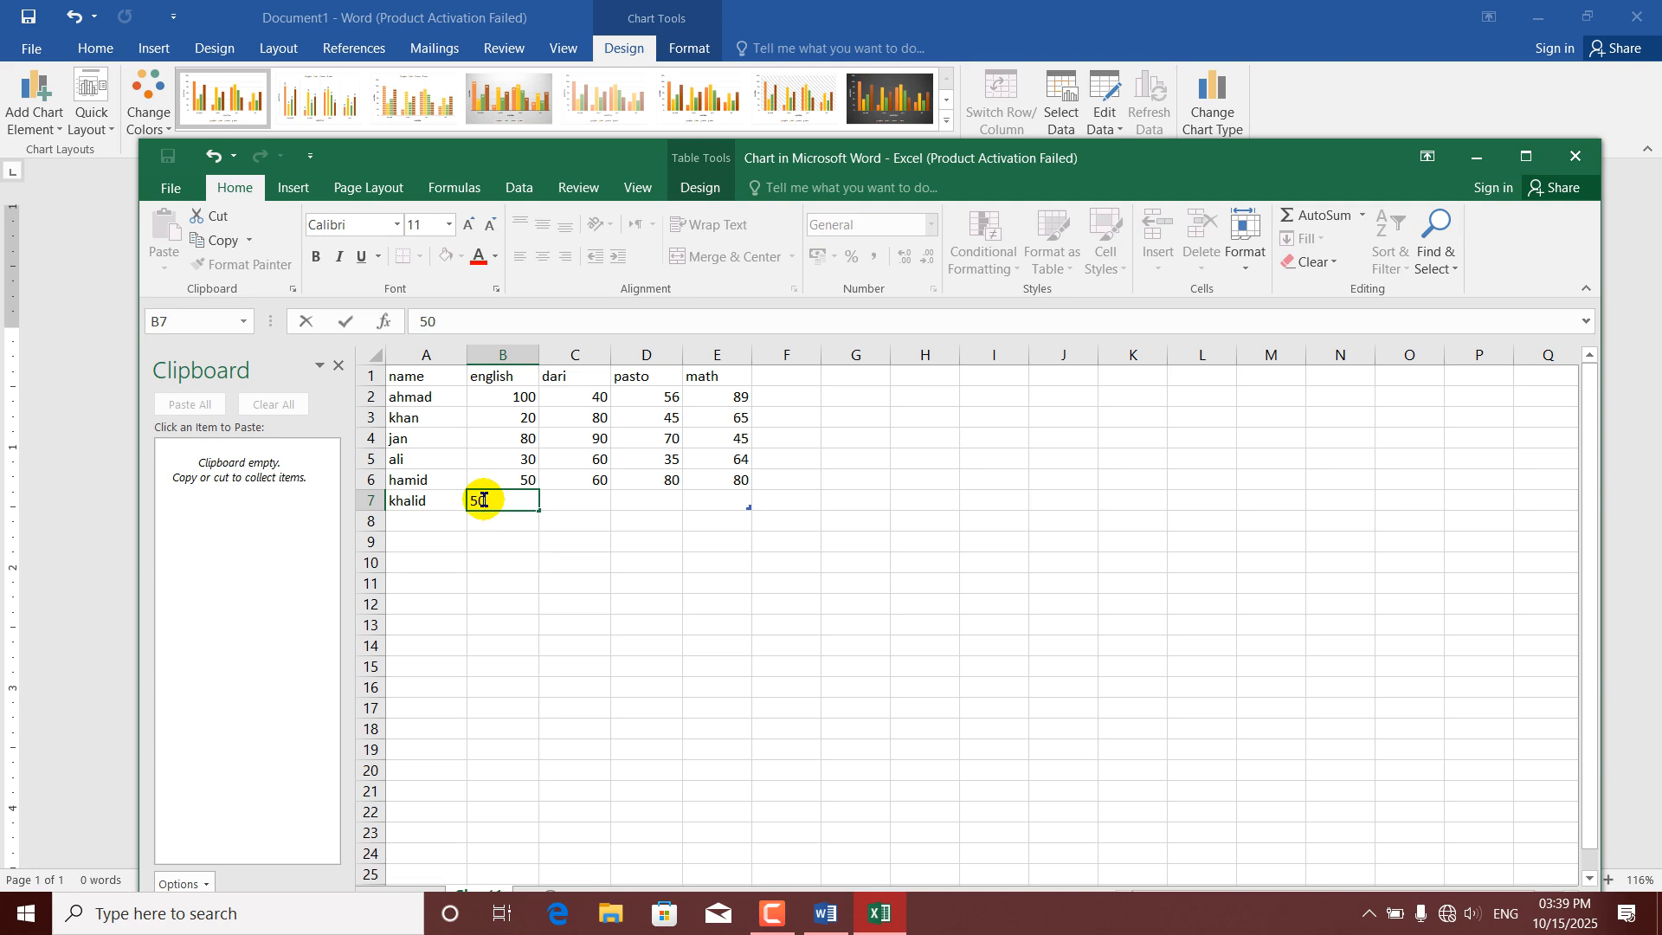
pyautogui.press('Tab')
pyautogui.write('65')
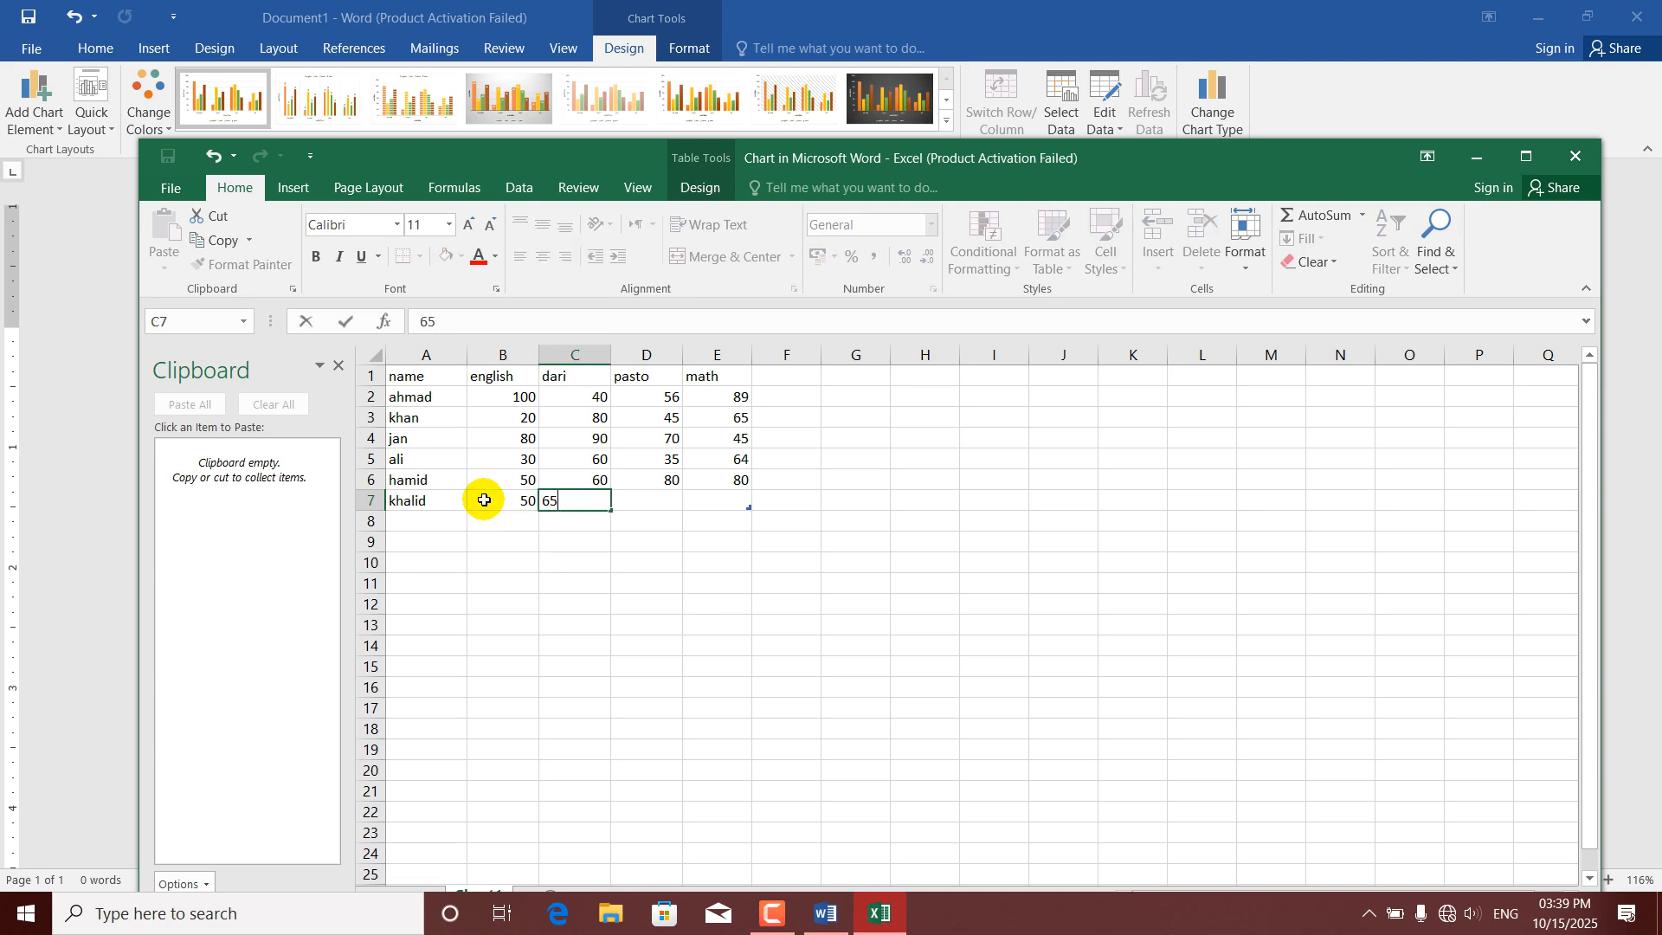
pyautogui.press('Tab')
pyautogui.write('31')
pyautogui.press('Tab')
pyautogui.write('32')
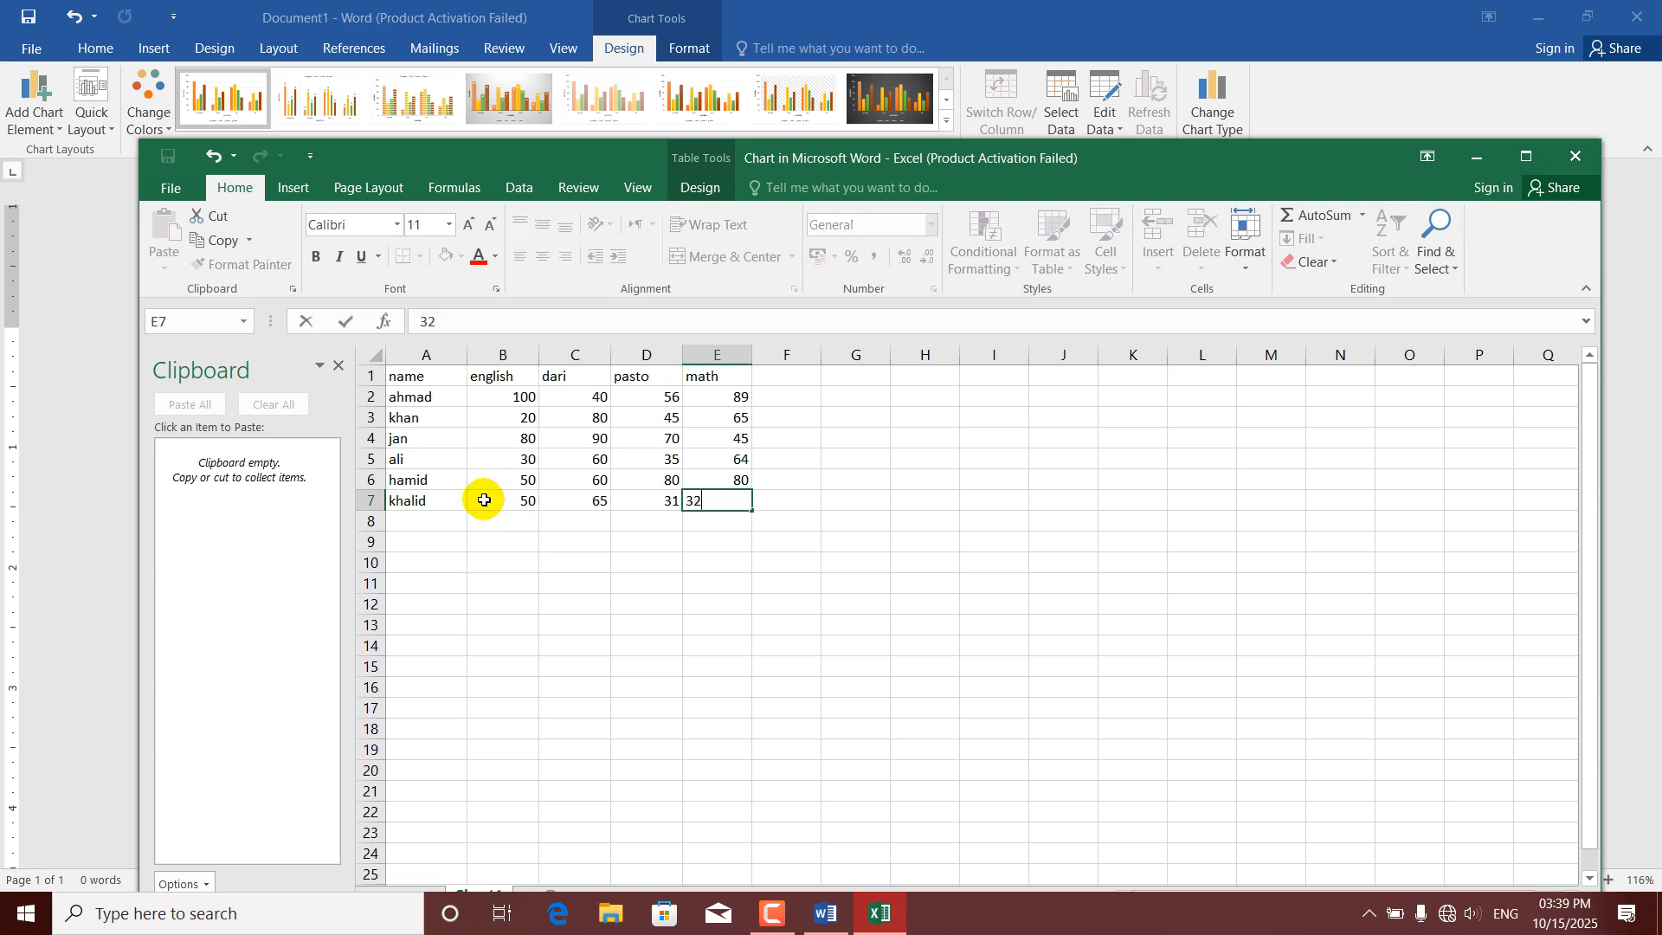
pyautogui.press('Return')
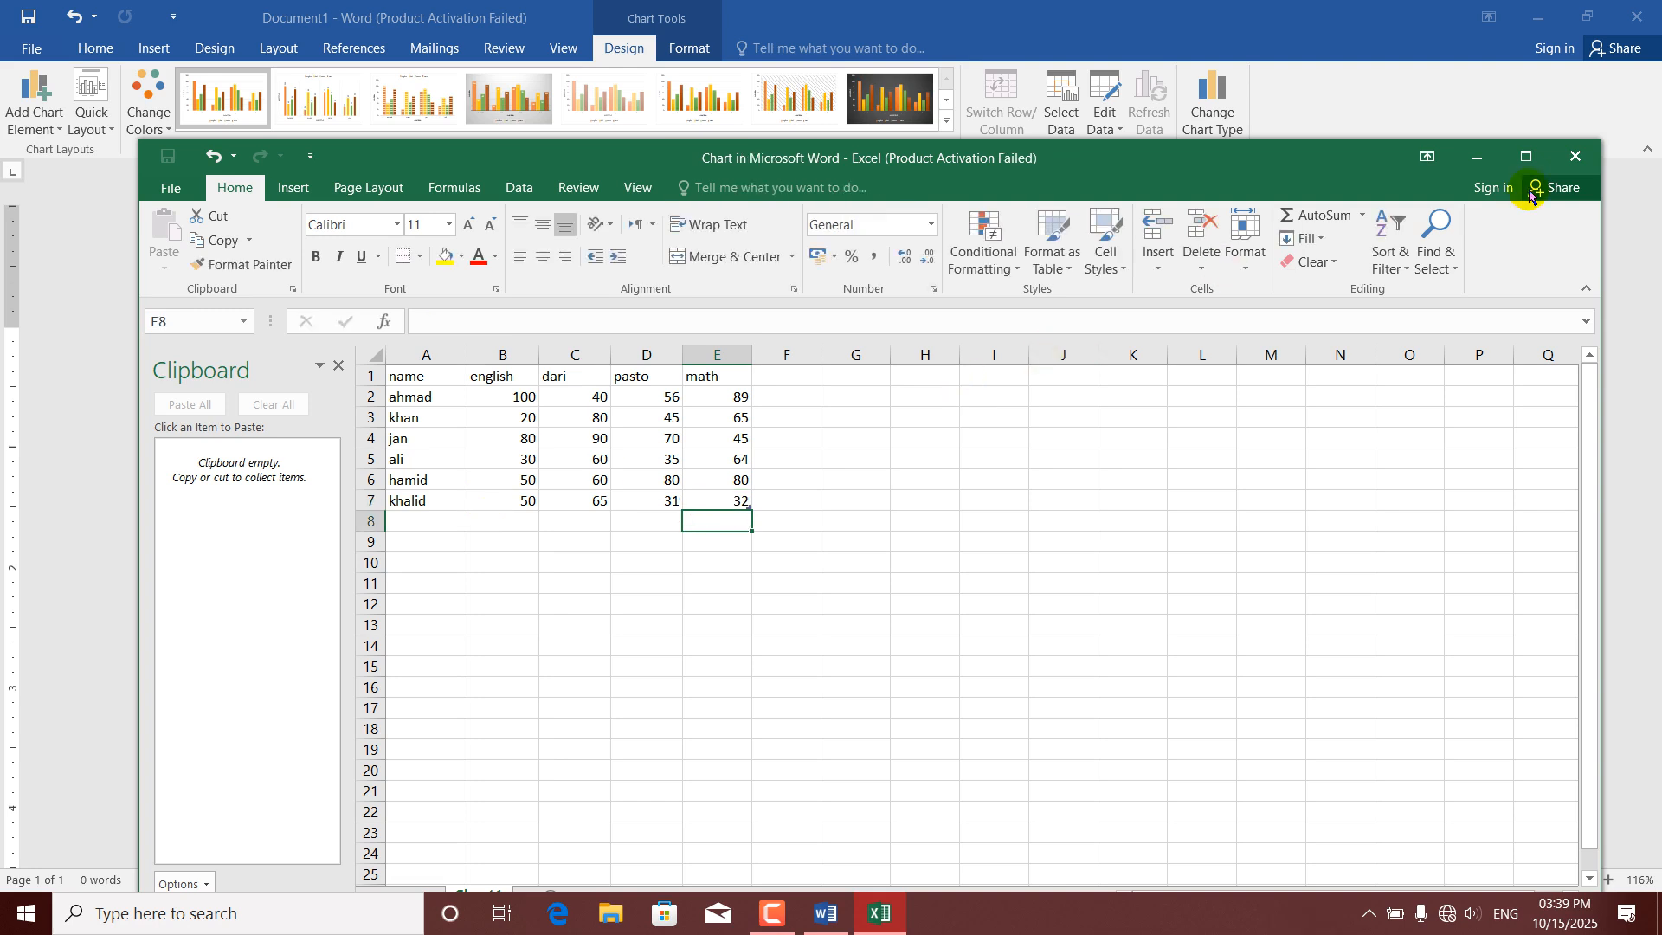
pyautogui.click(1575, 157)
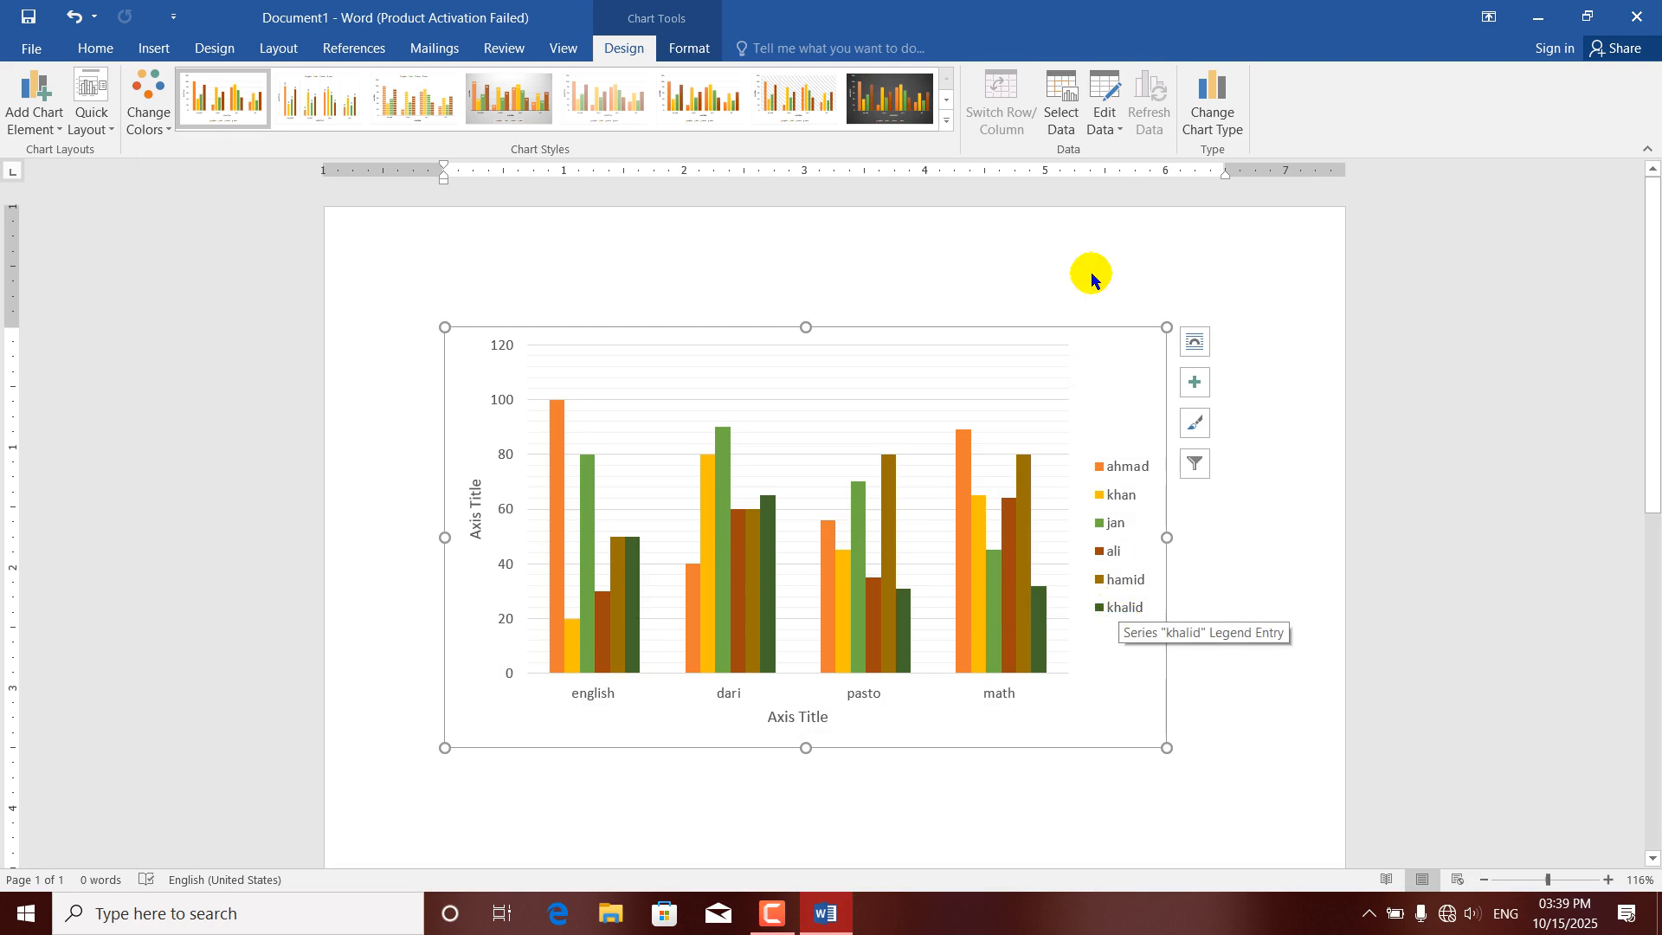
# Switch the chart's rows and columns so the subjects form the series, apply it, and close the data sheet.
pyautogui.click(1062, 102)
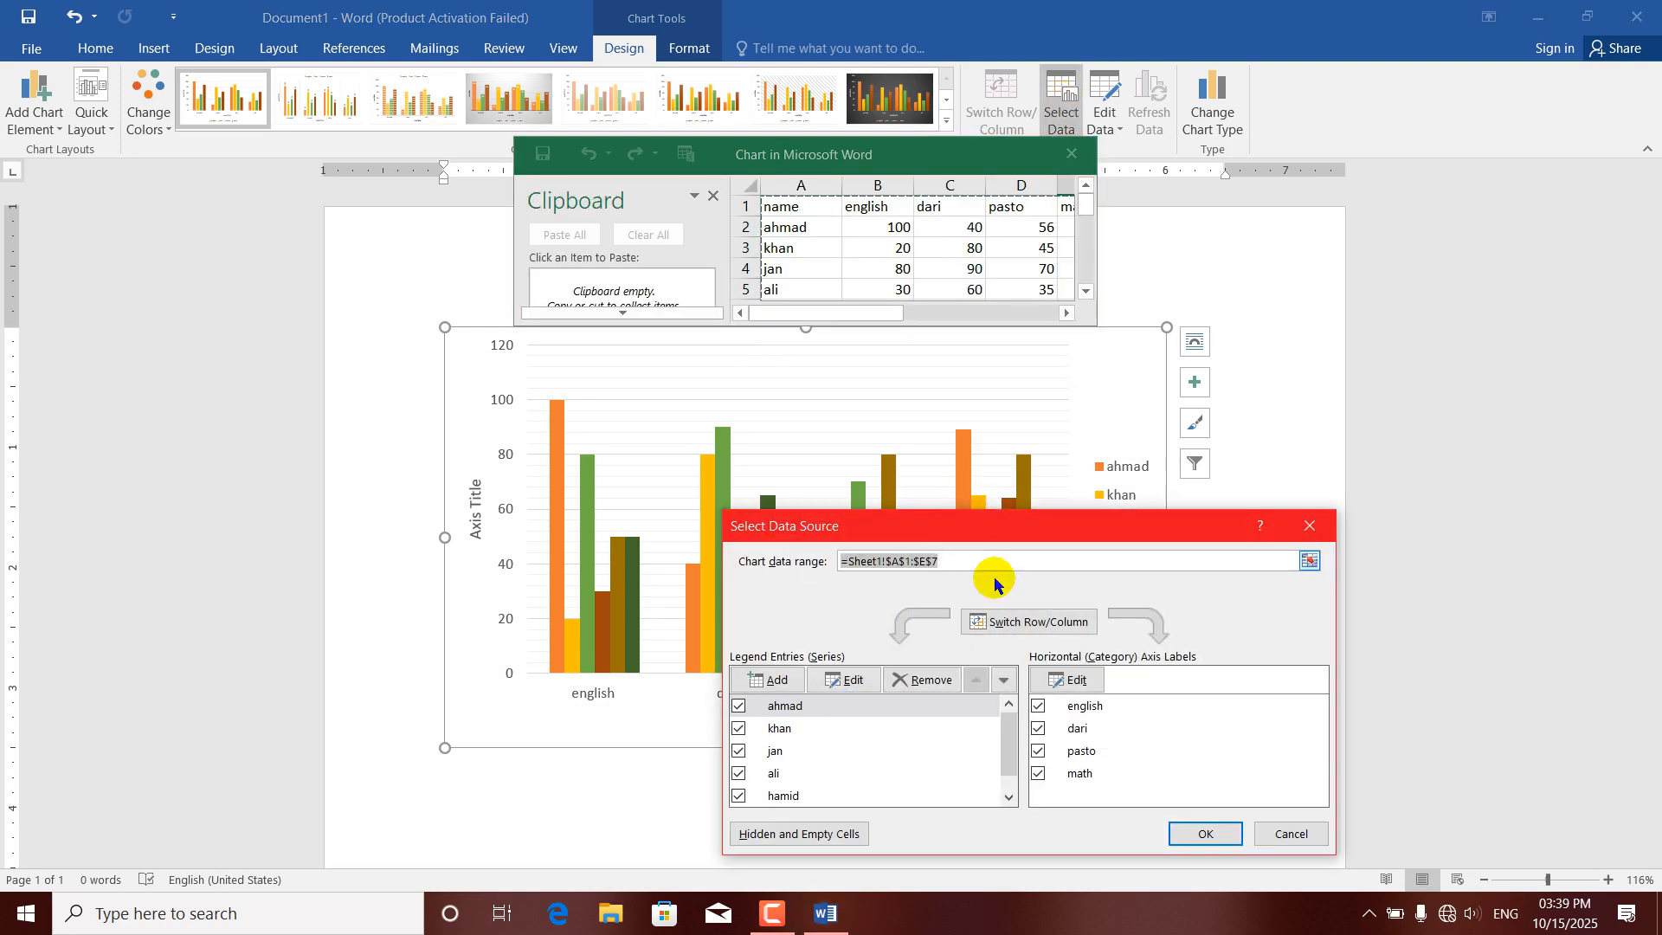
pyautogui.click(1016, 620)
pyautogui.click(1210, 834)
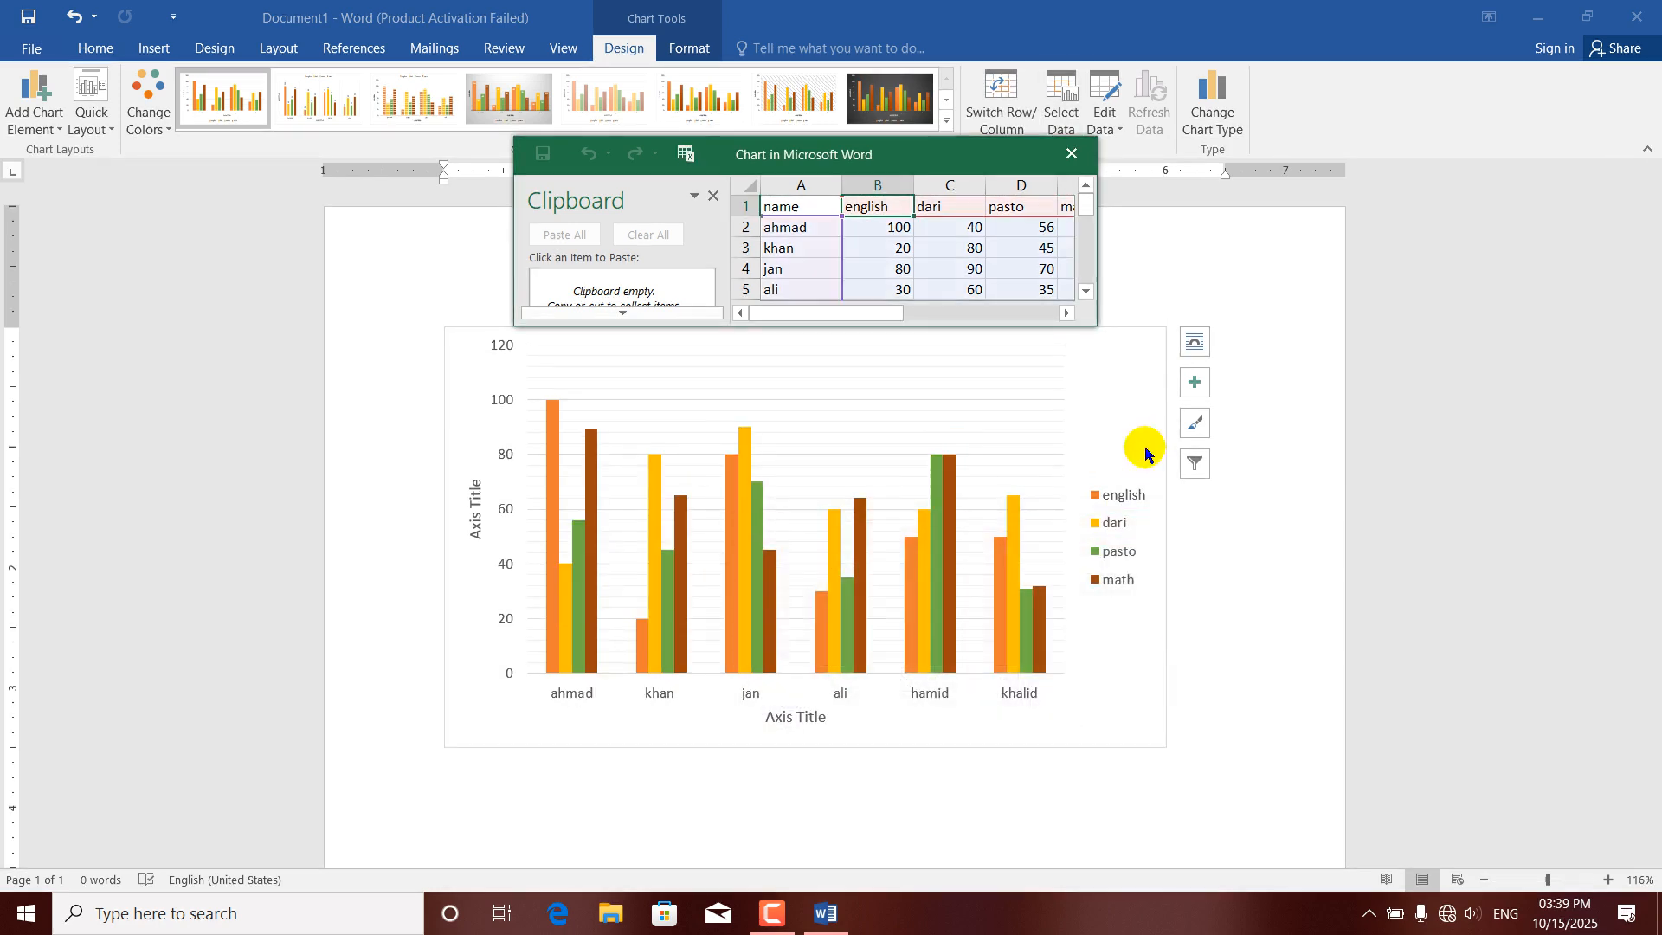
pyautogui.click(1071, 154)
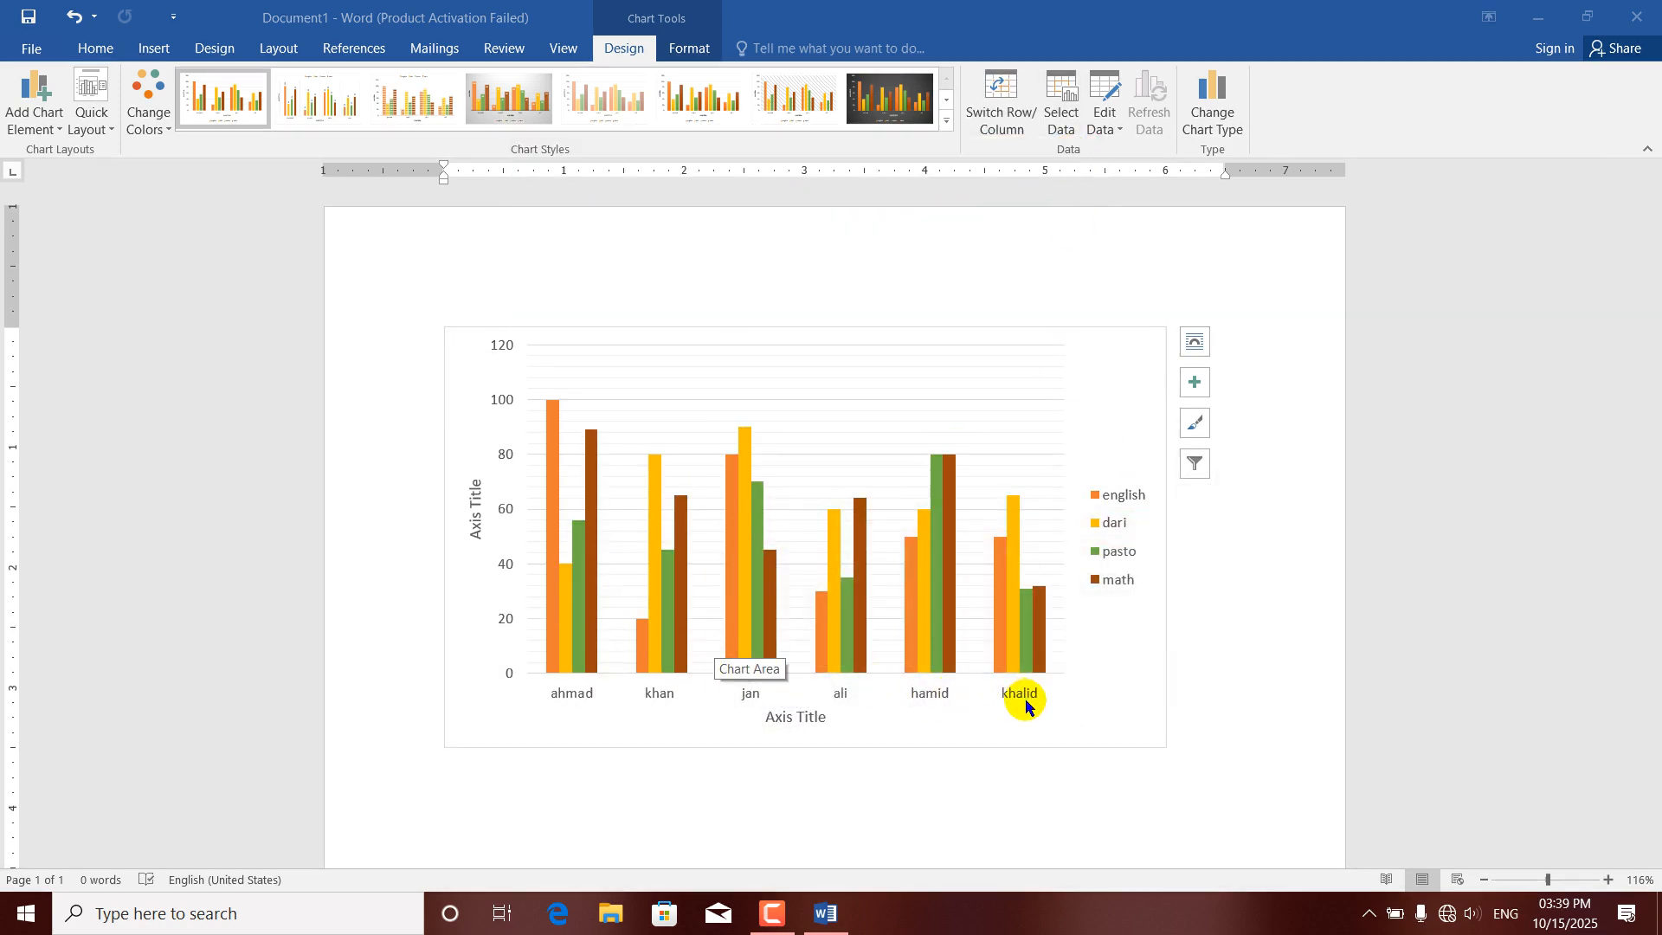
# Change the chart type to Pie and preview the available pie chart styles without applying one.
pyautogui.click(1212, 122)
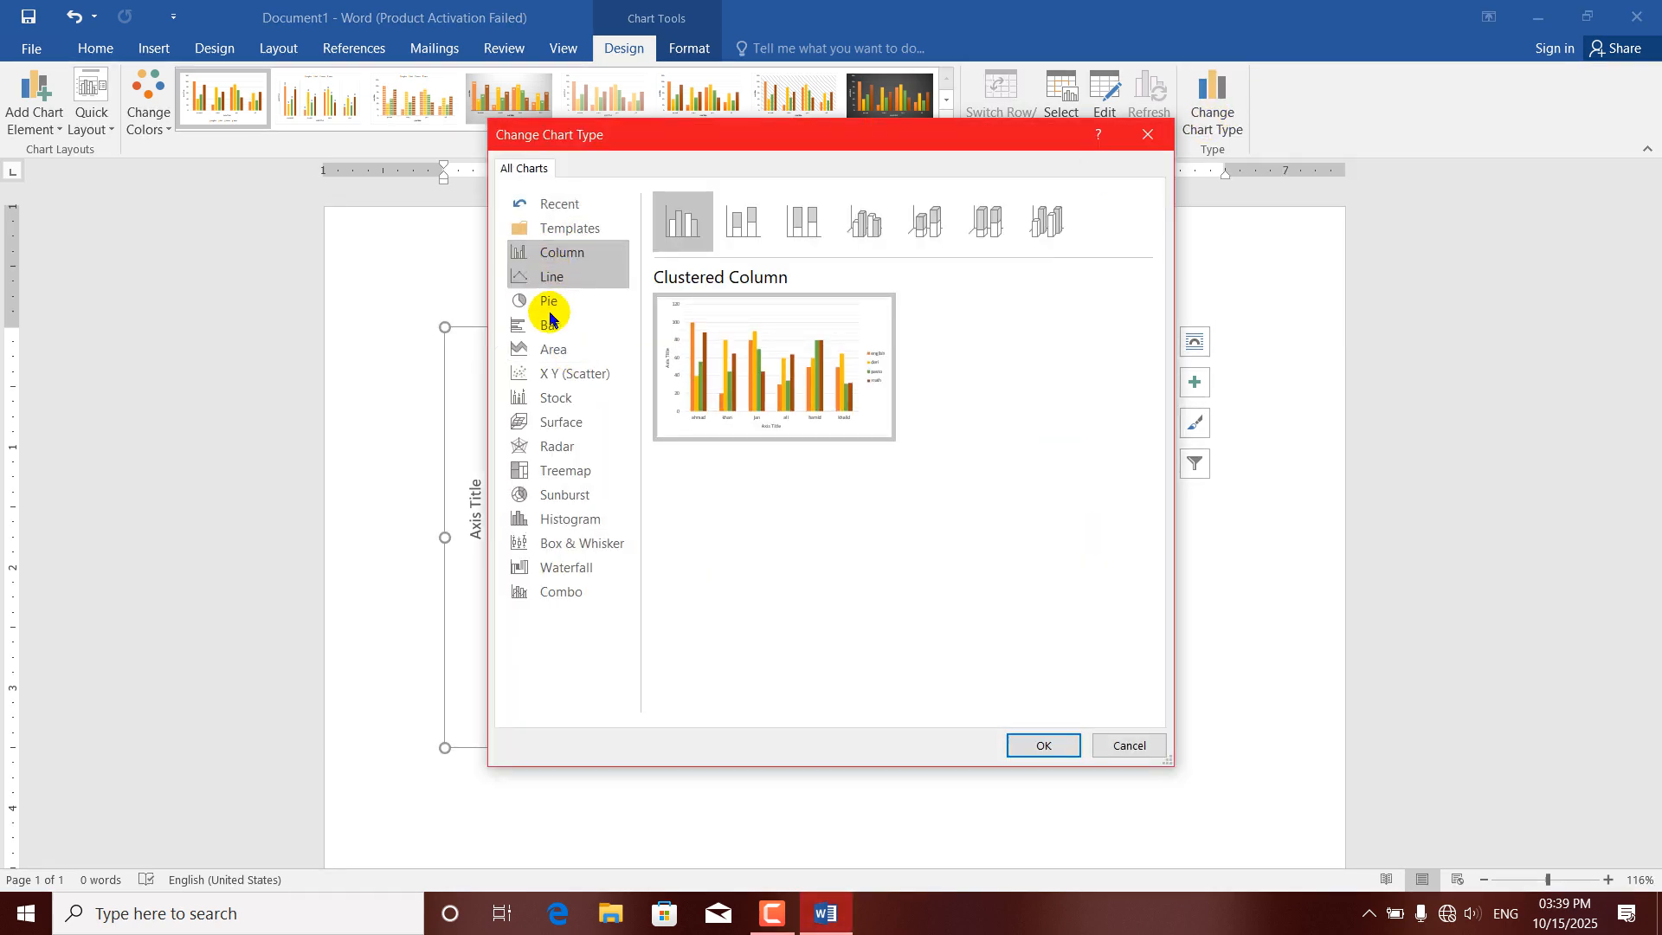
pyautogui.click(550, 303)
pyautogui.click(1044, 746)
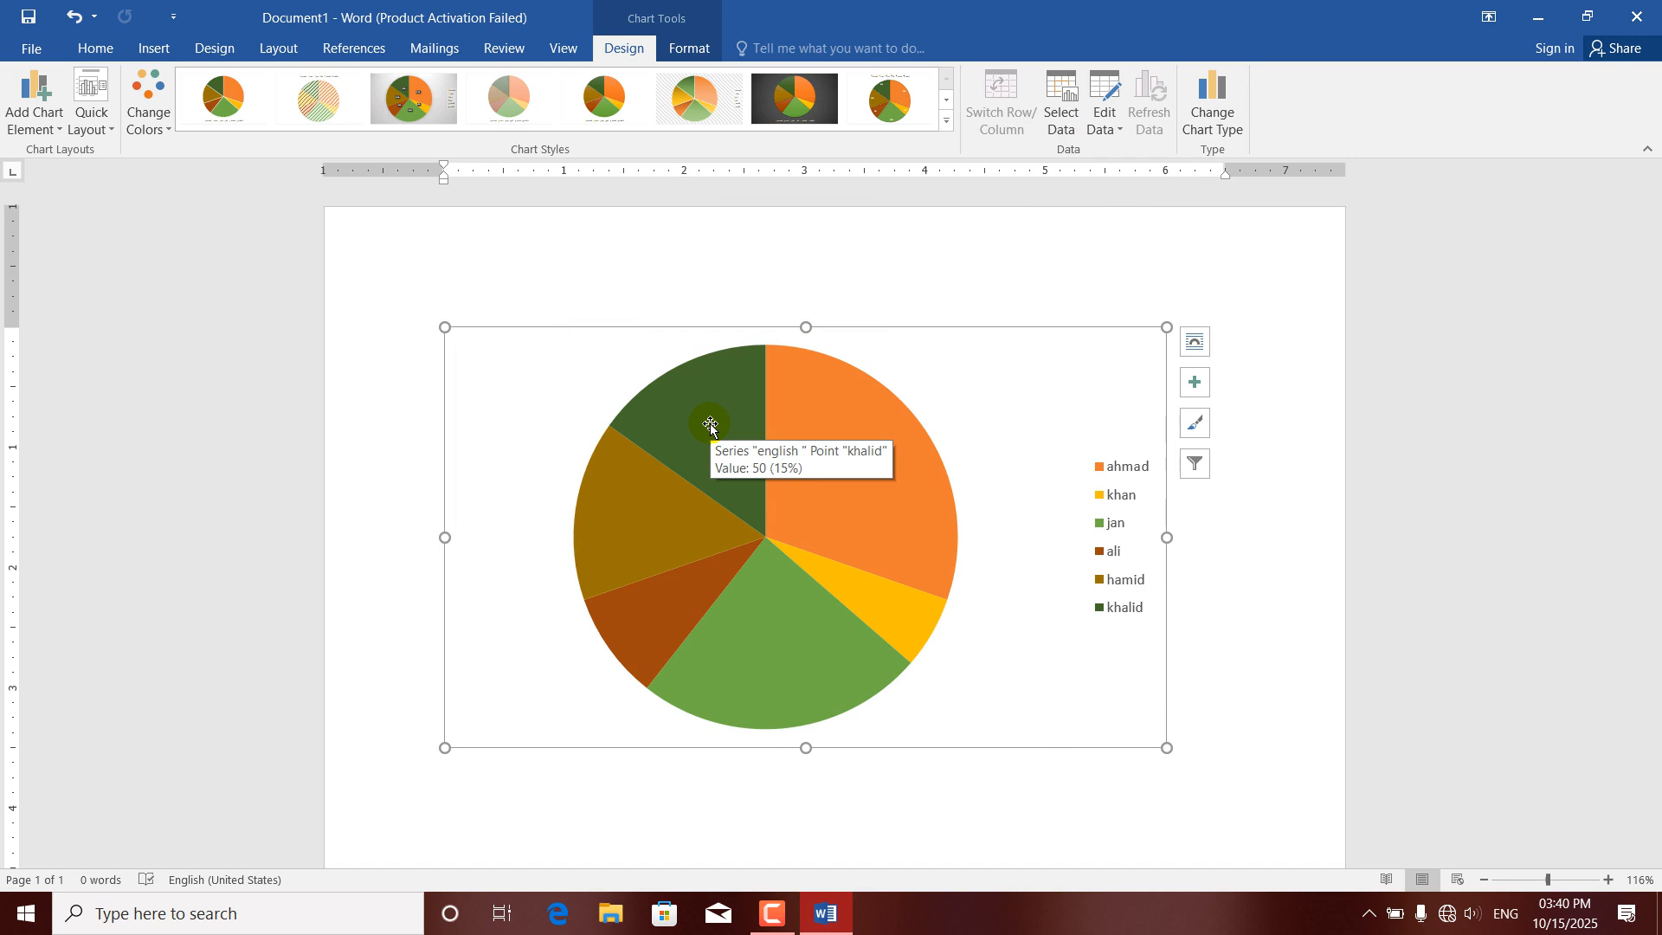
pyautogui.click(946, 122)
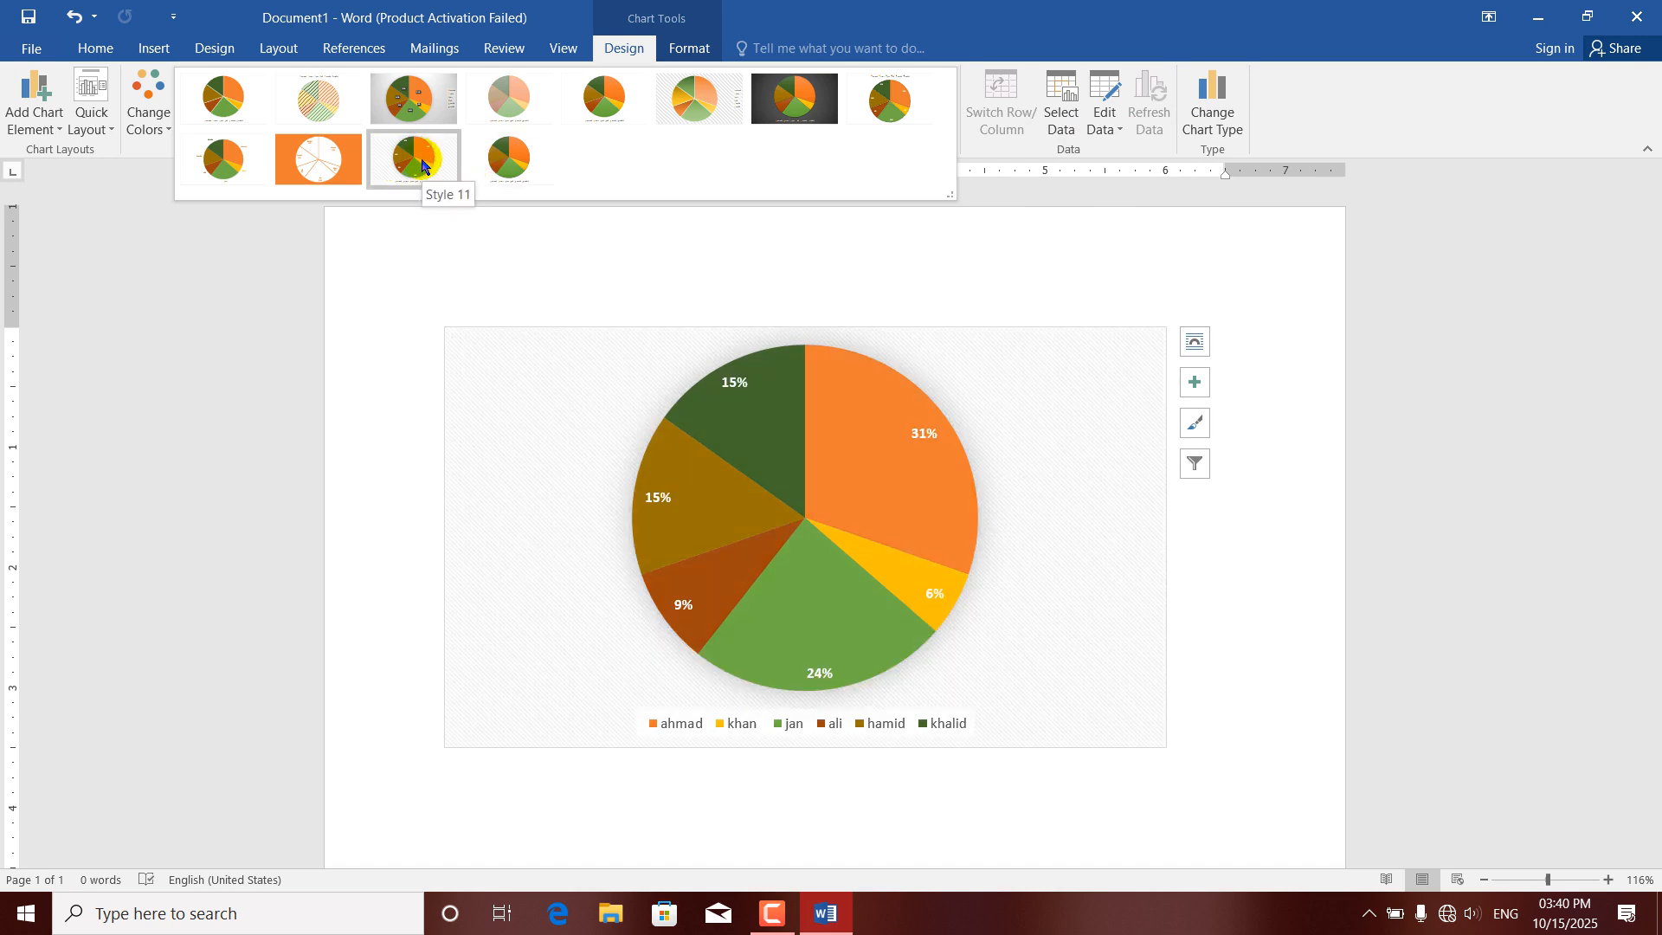
pyautogui.press('Escape')
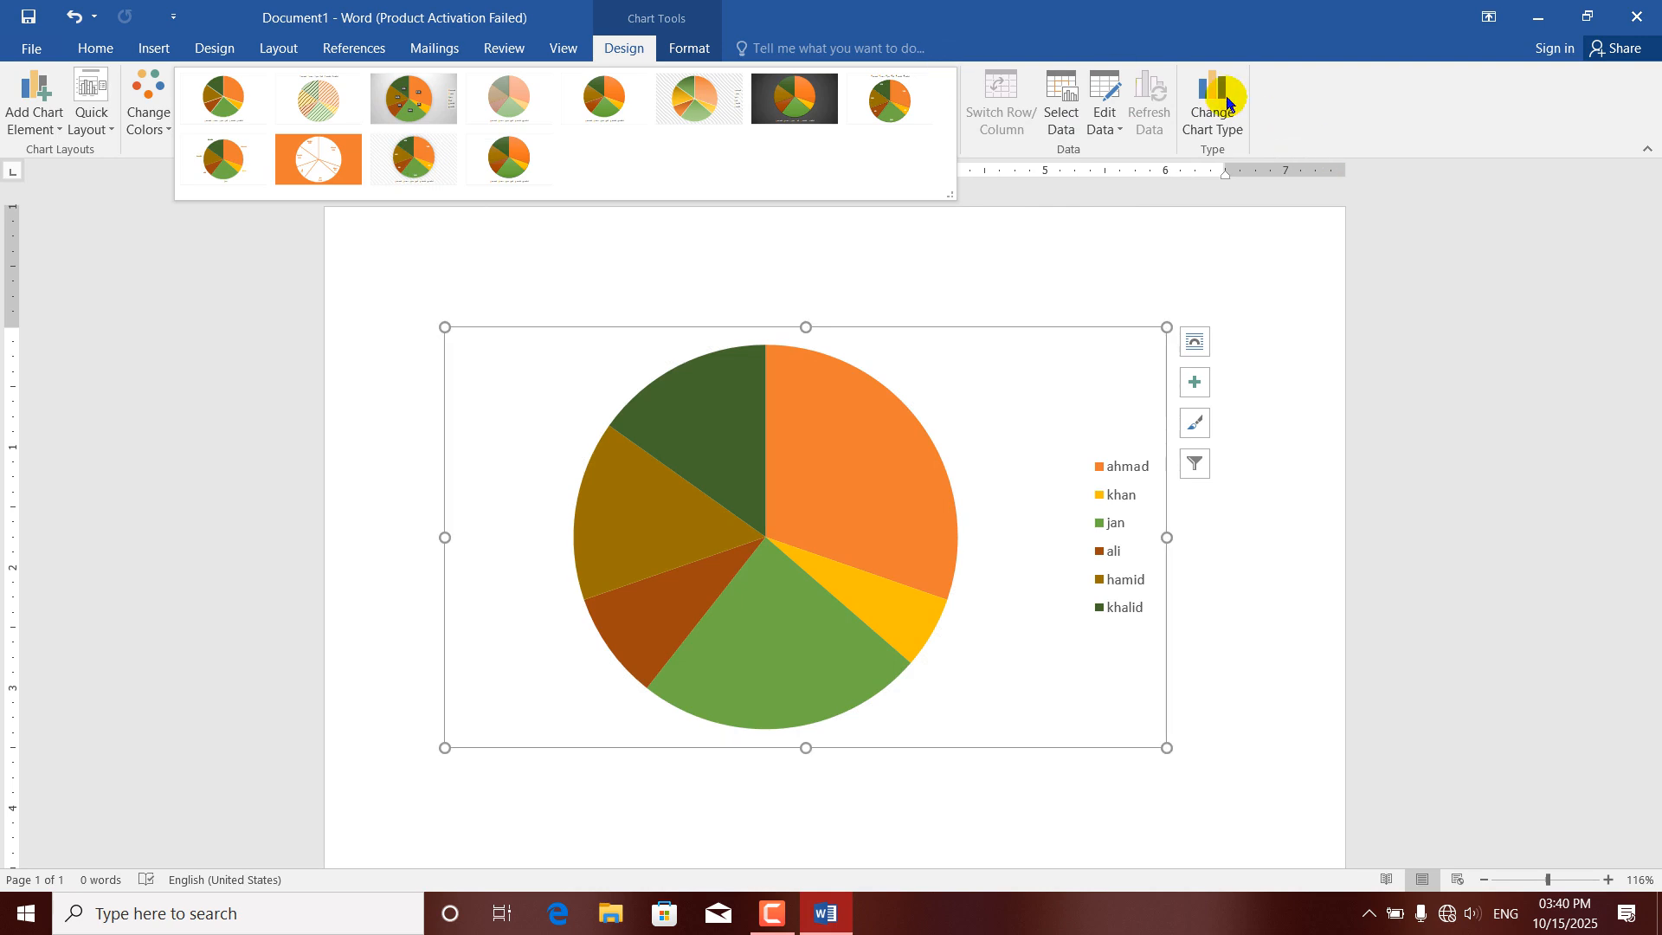
# Preview the Area chart type, and change the chart to a Clustered Bar chart.
pyautogui.click(1216, 121)
pyautogui.click(556, 332)
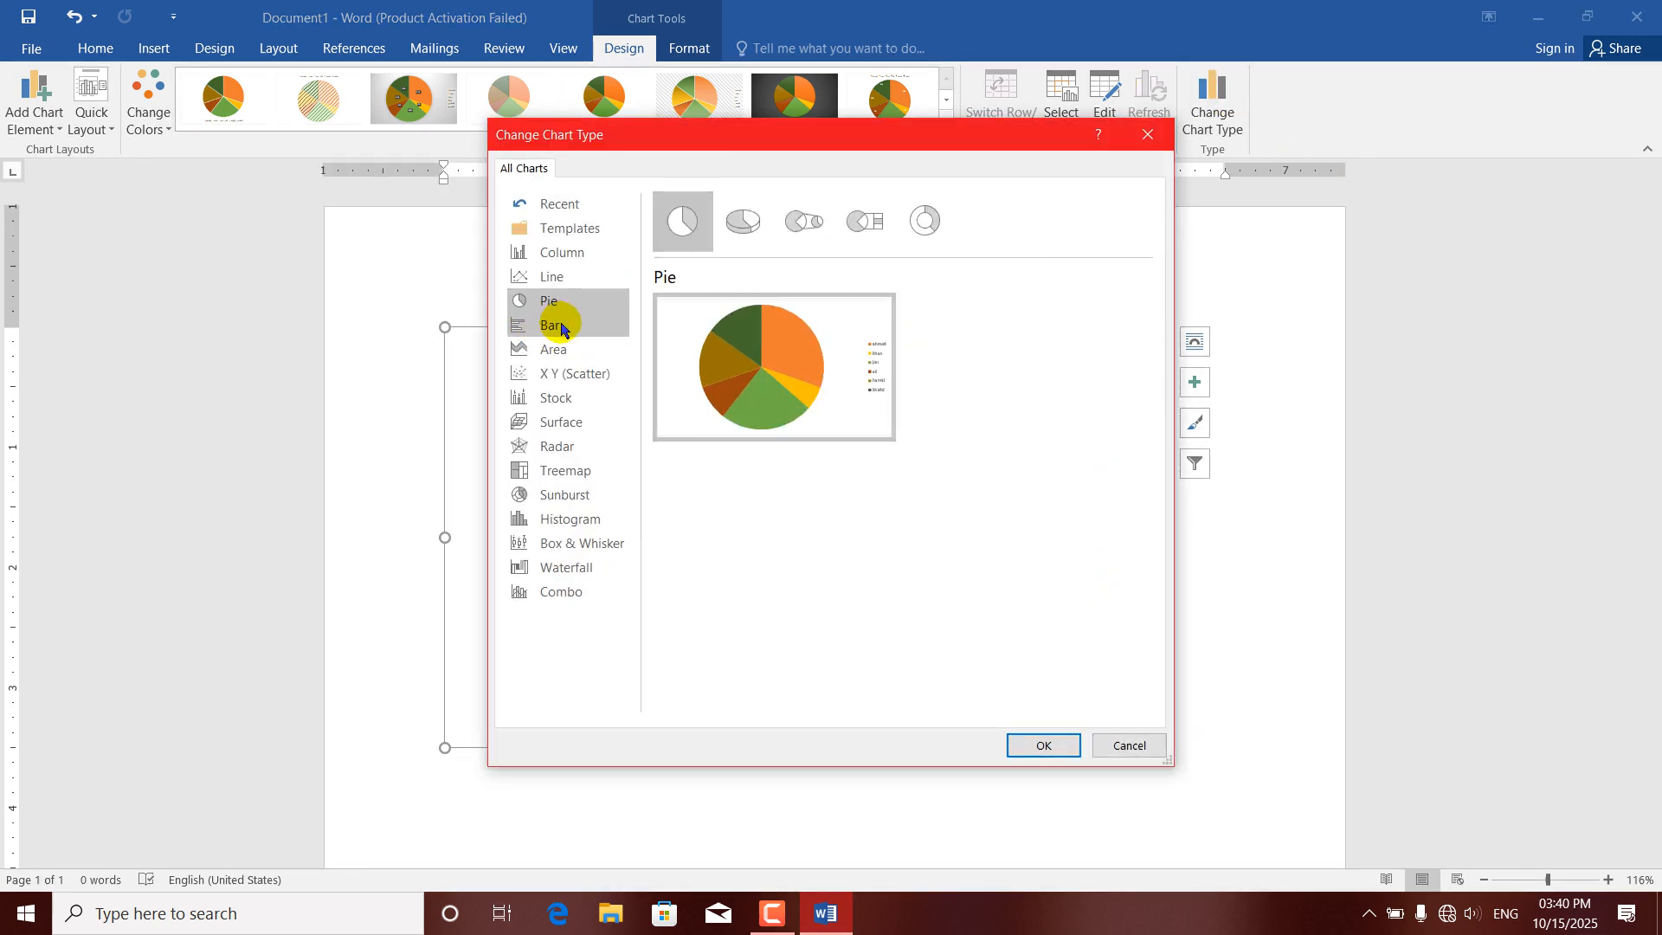
pyautogui.click(558, 349)
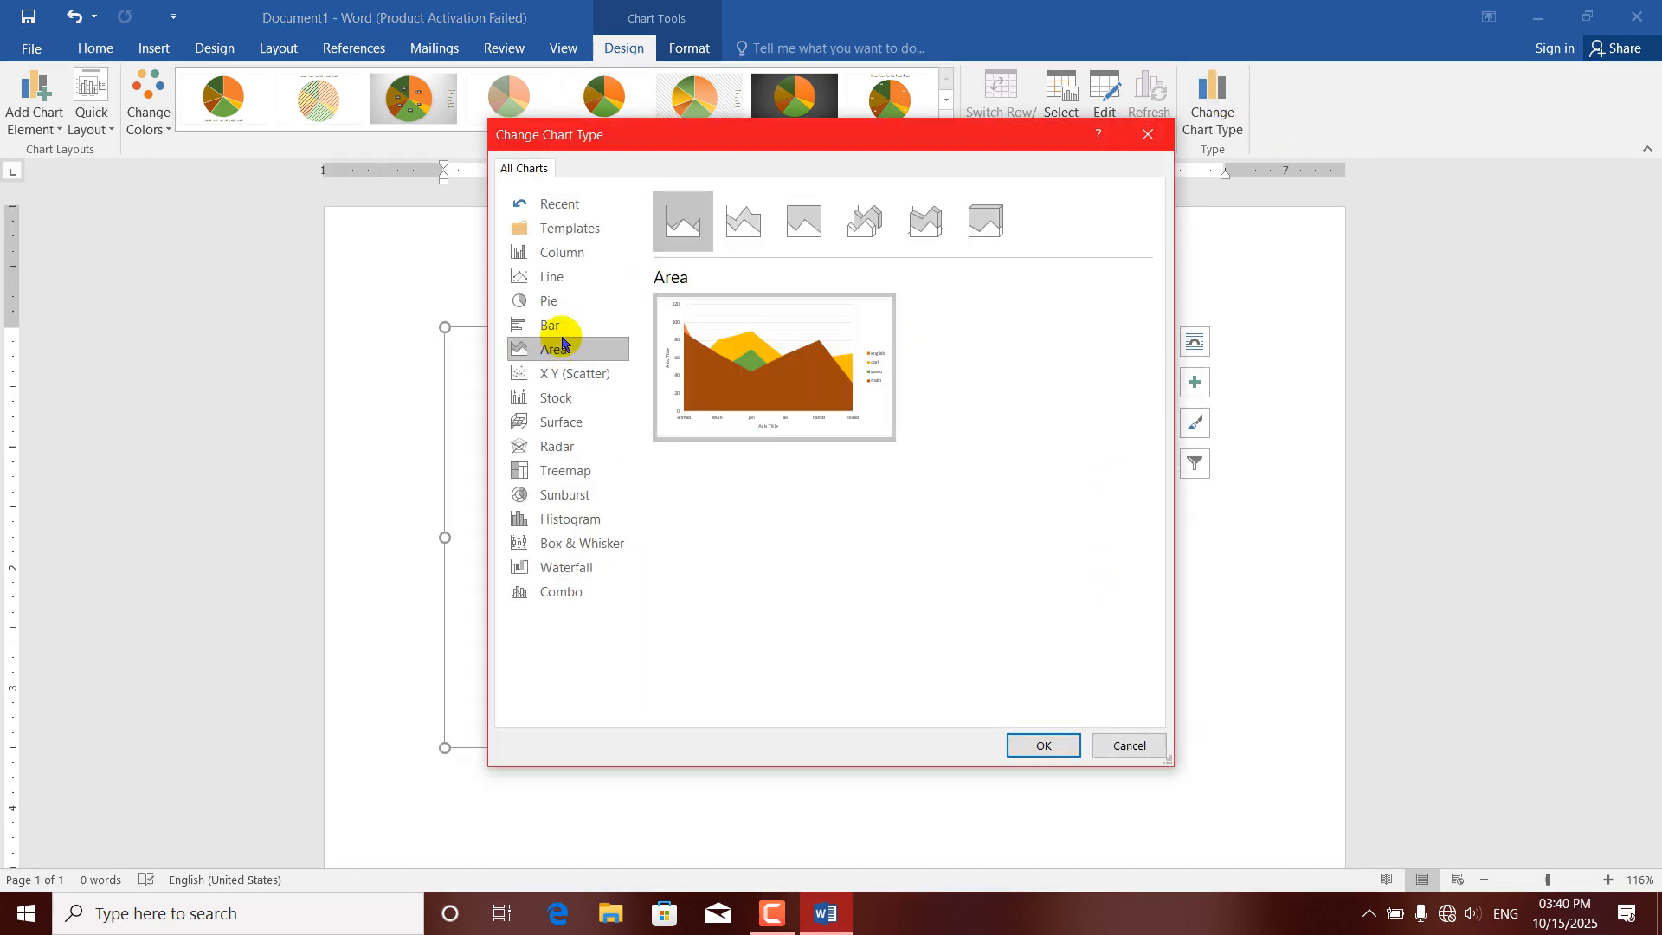
pyautogui.click(556, 327)
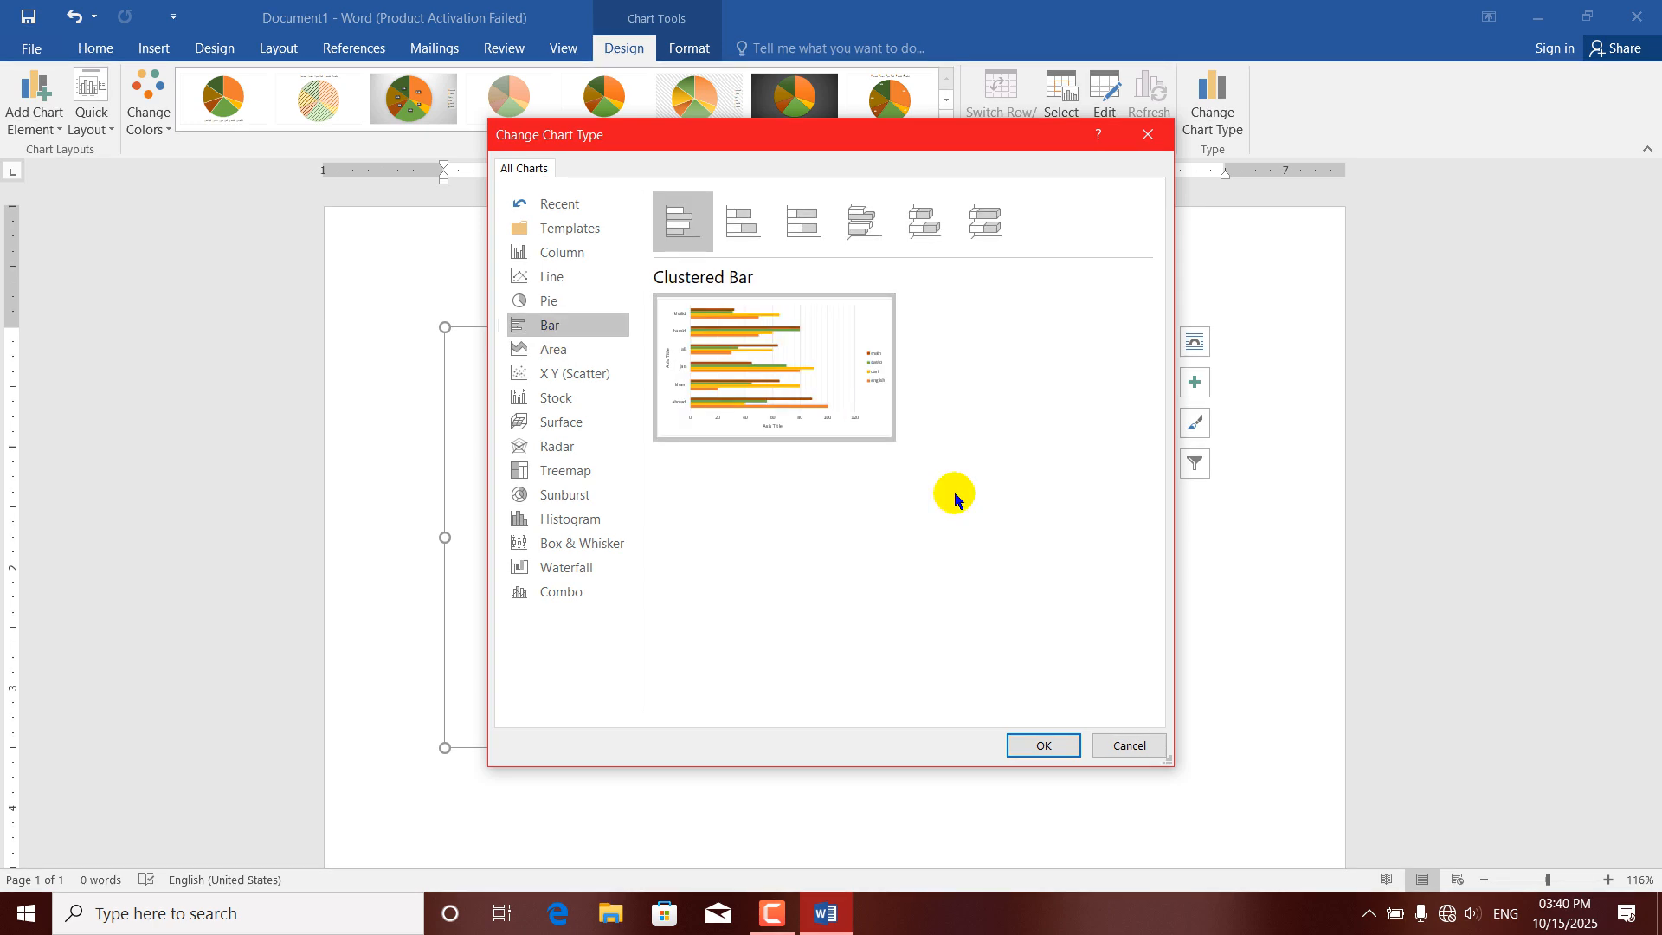
pyautogui.click(1031, 745)
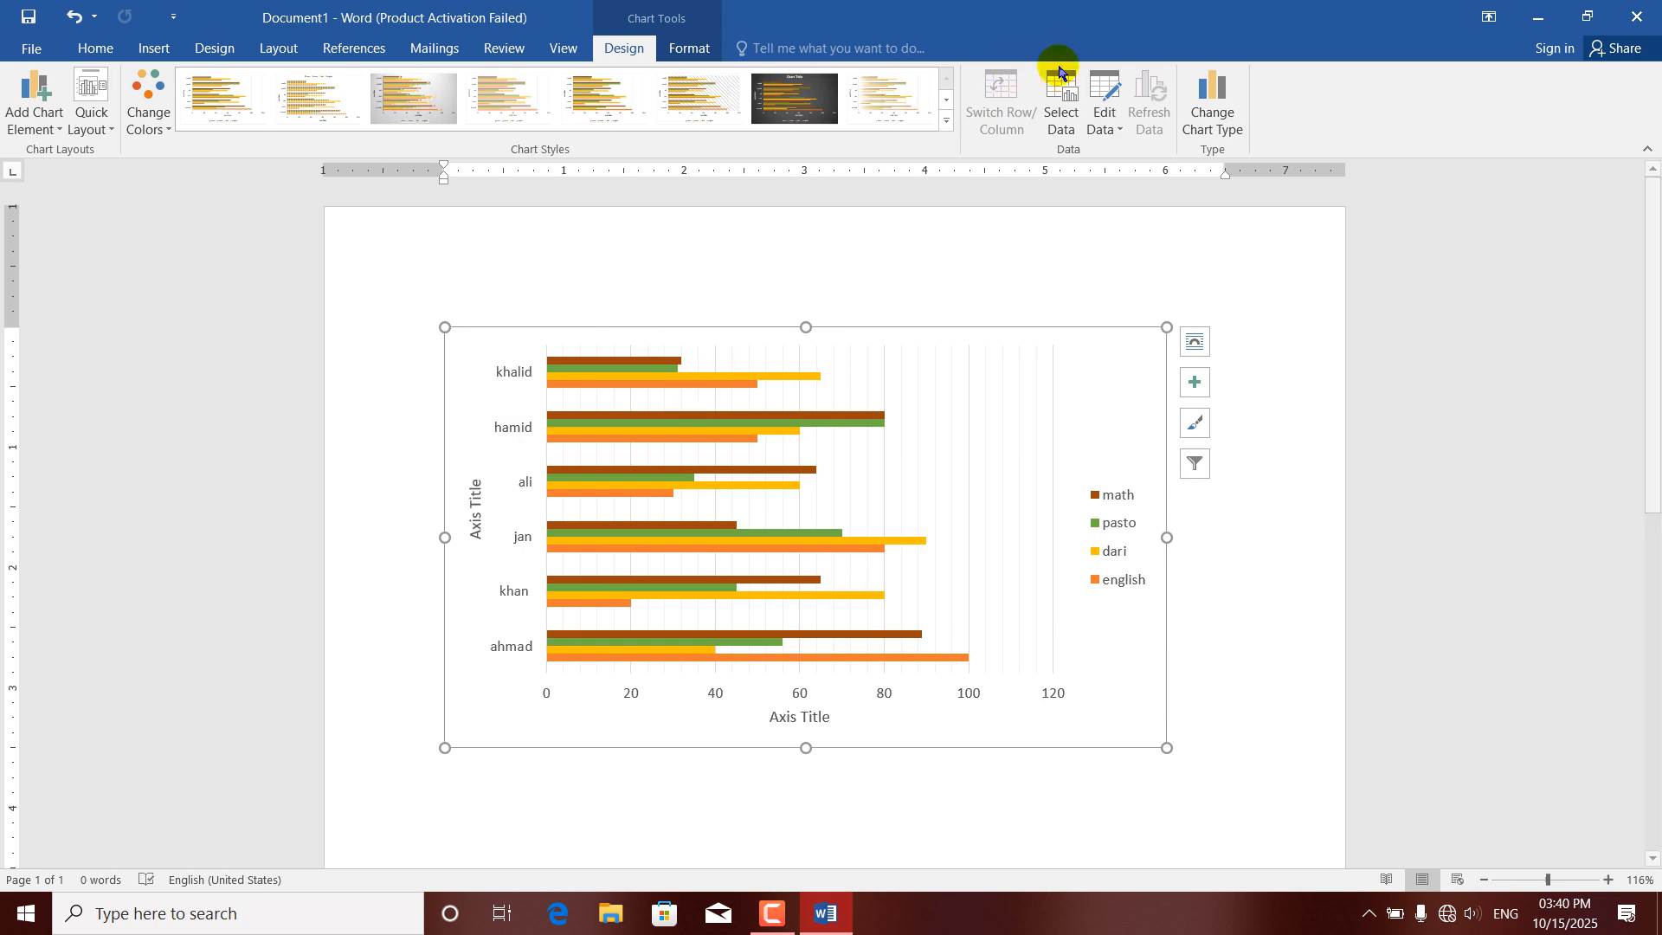
# Change the chart type back to Clustered Column.
pyautogui.click(1212, 106)
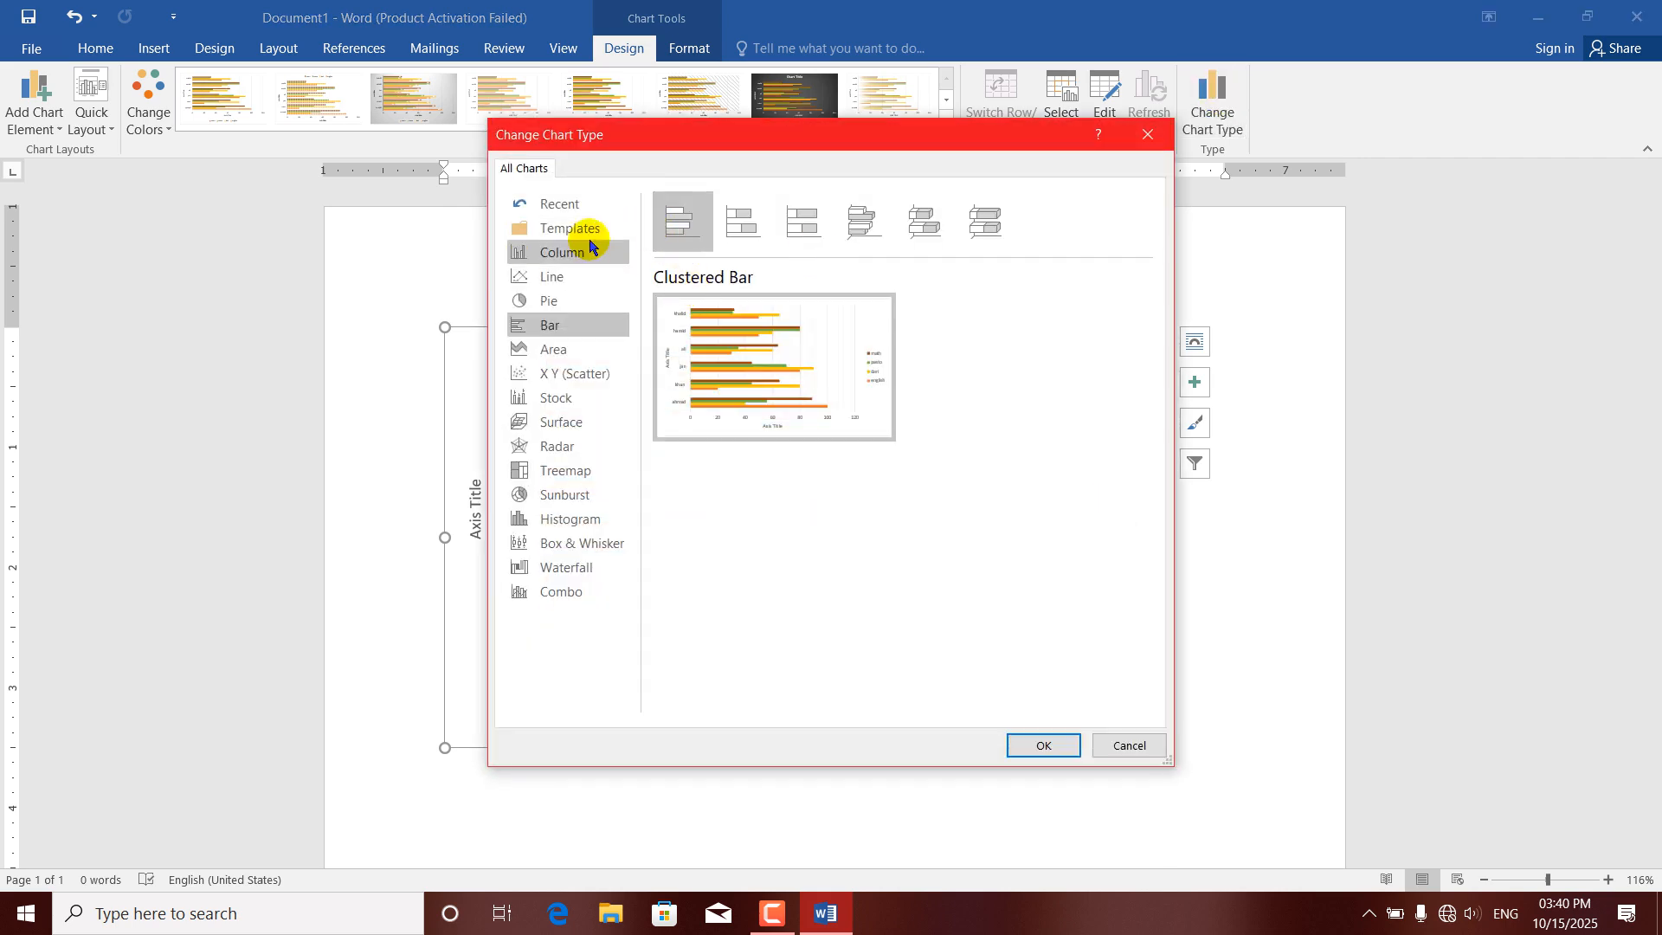
pyautogui.click(556, 252)
pyautogui.moveTo(753, 327)
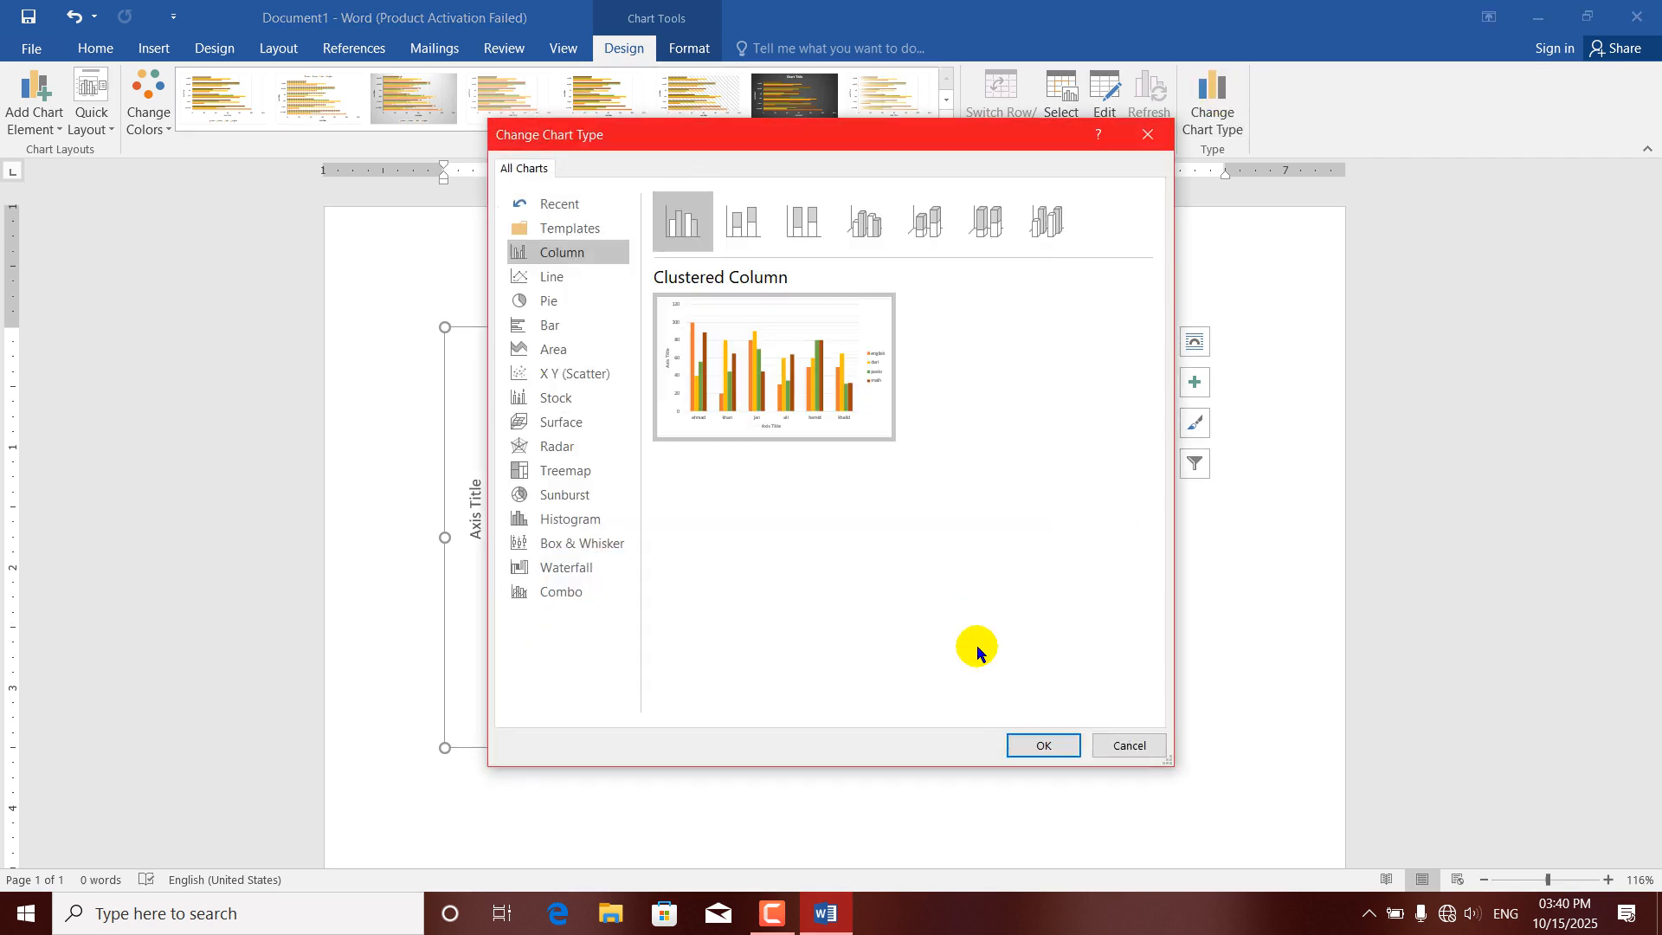
pyautogui.click(1021, 746)
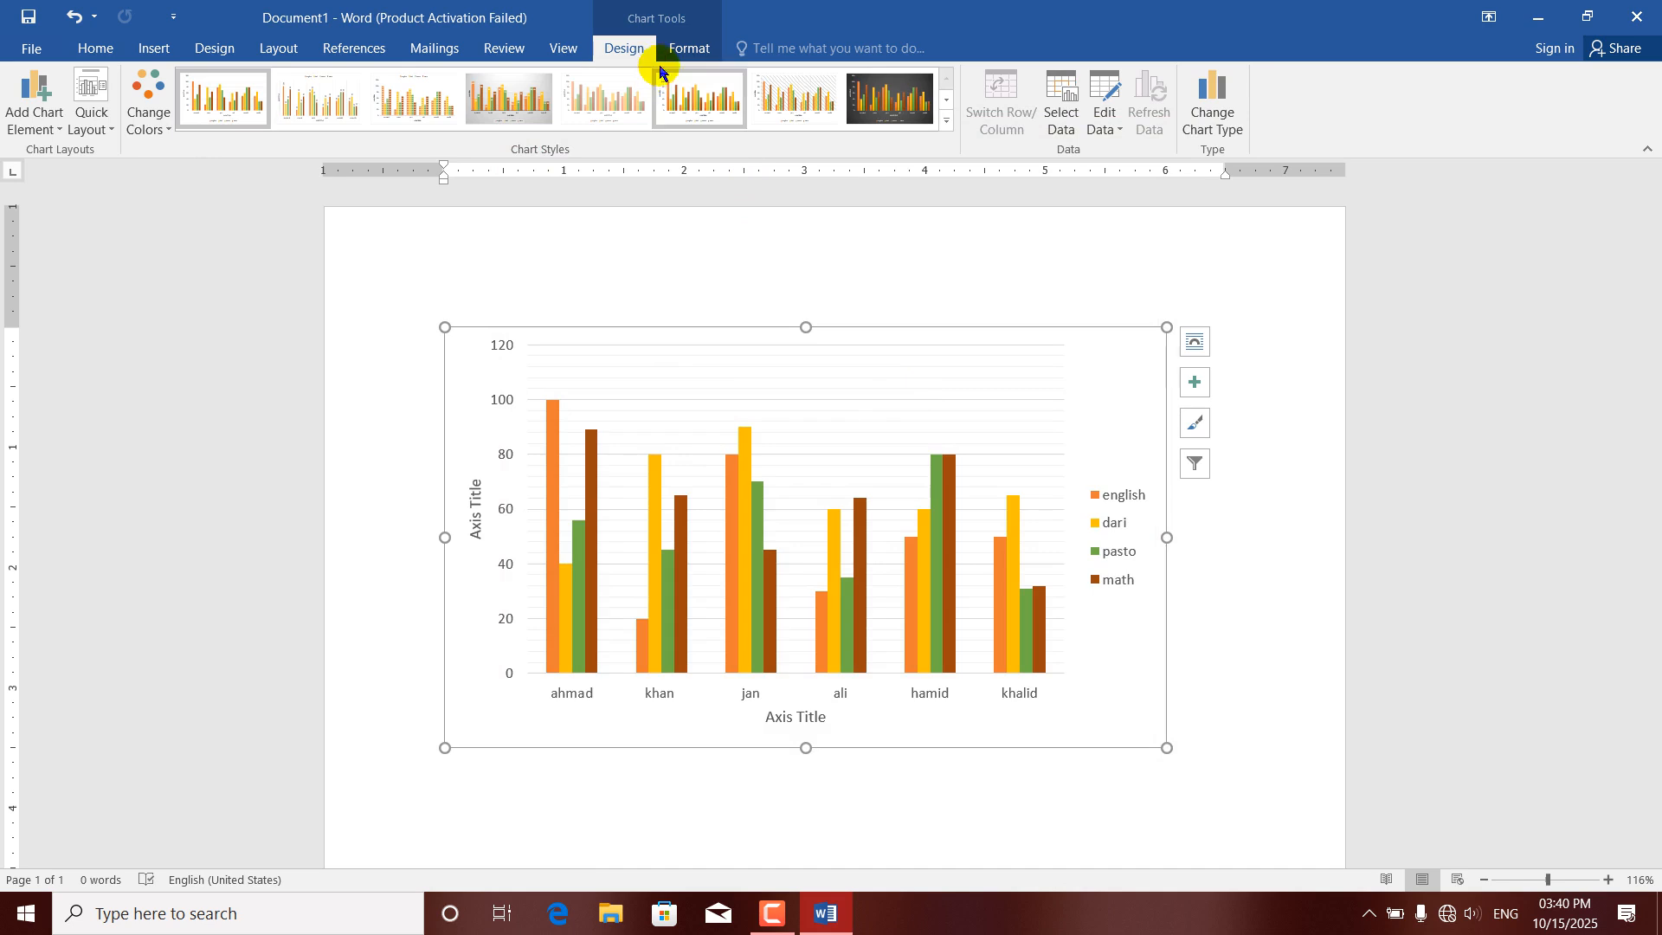
# Fill the english series columns with the standard light blue color.
pyautogui.click(685, 50)
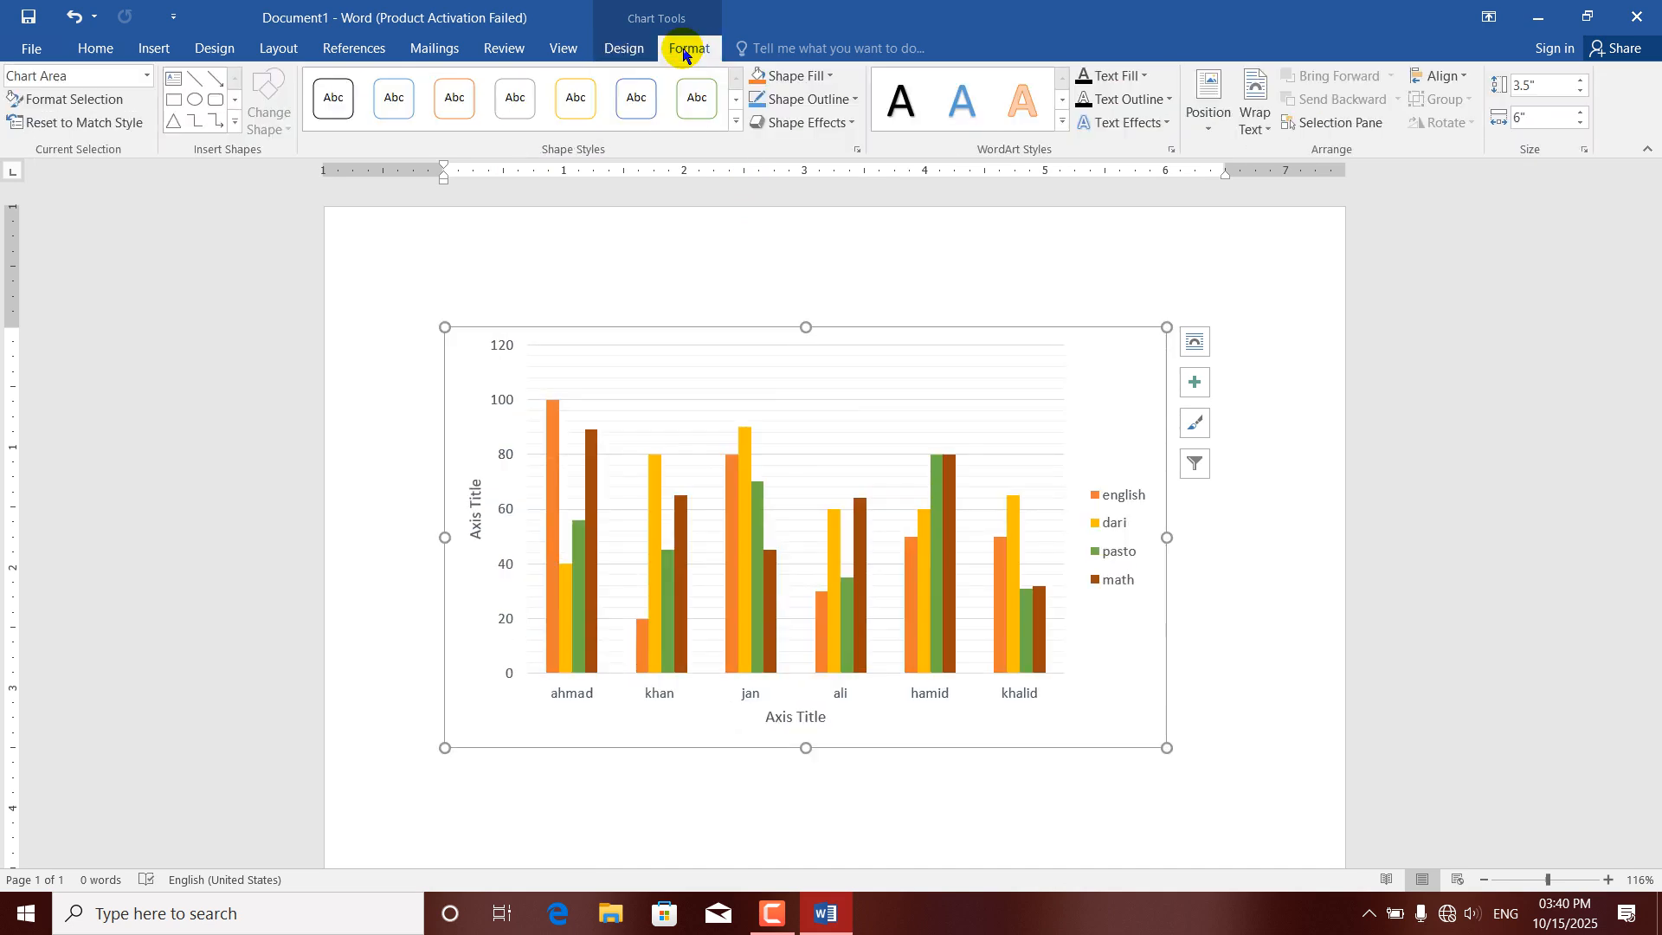
pyautogui.click(728, 490)
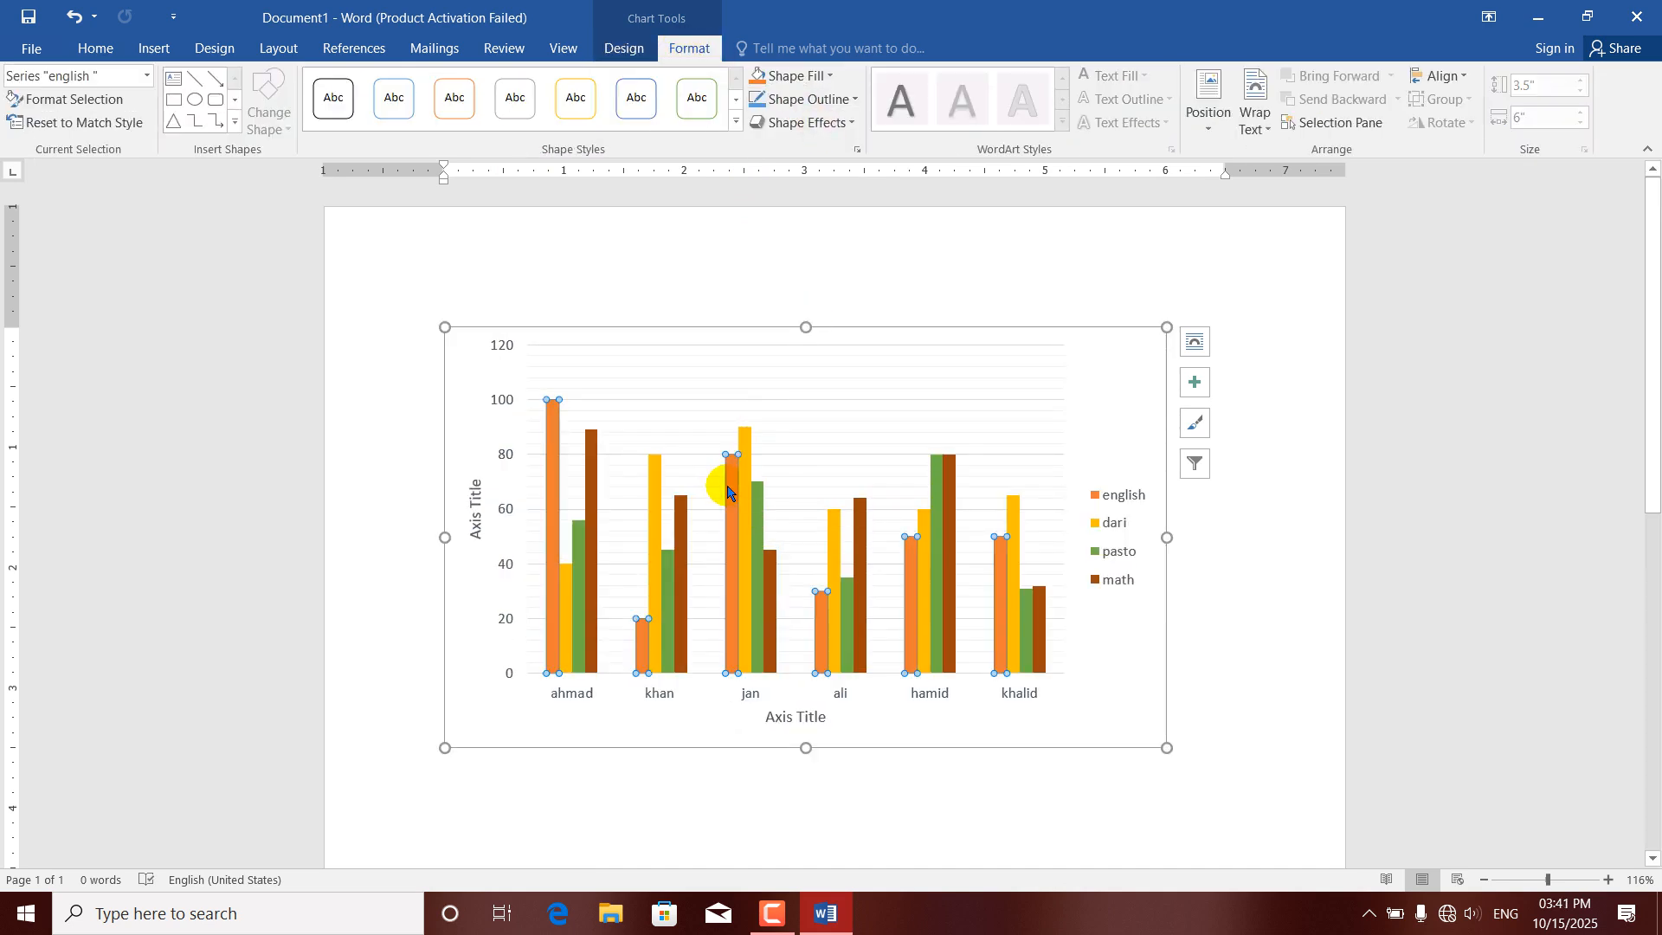
pyautogui.click(828, 75)
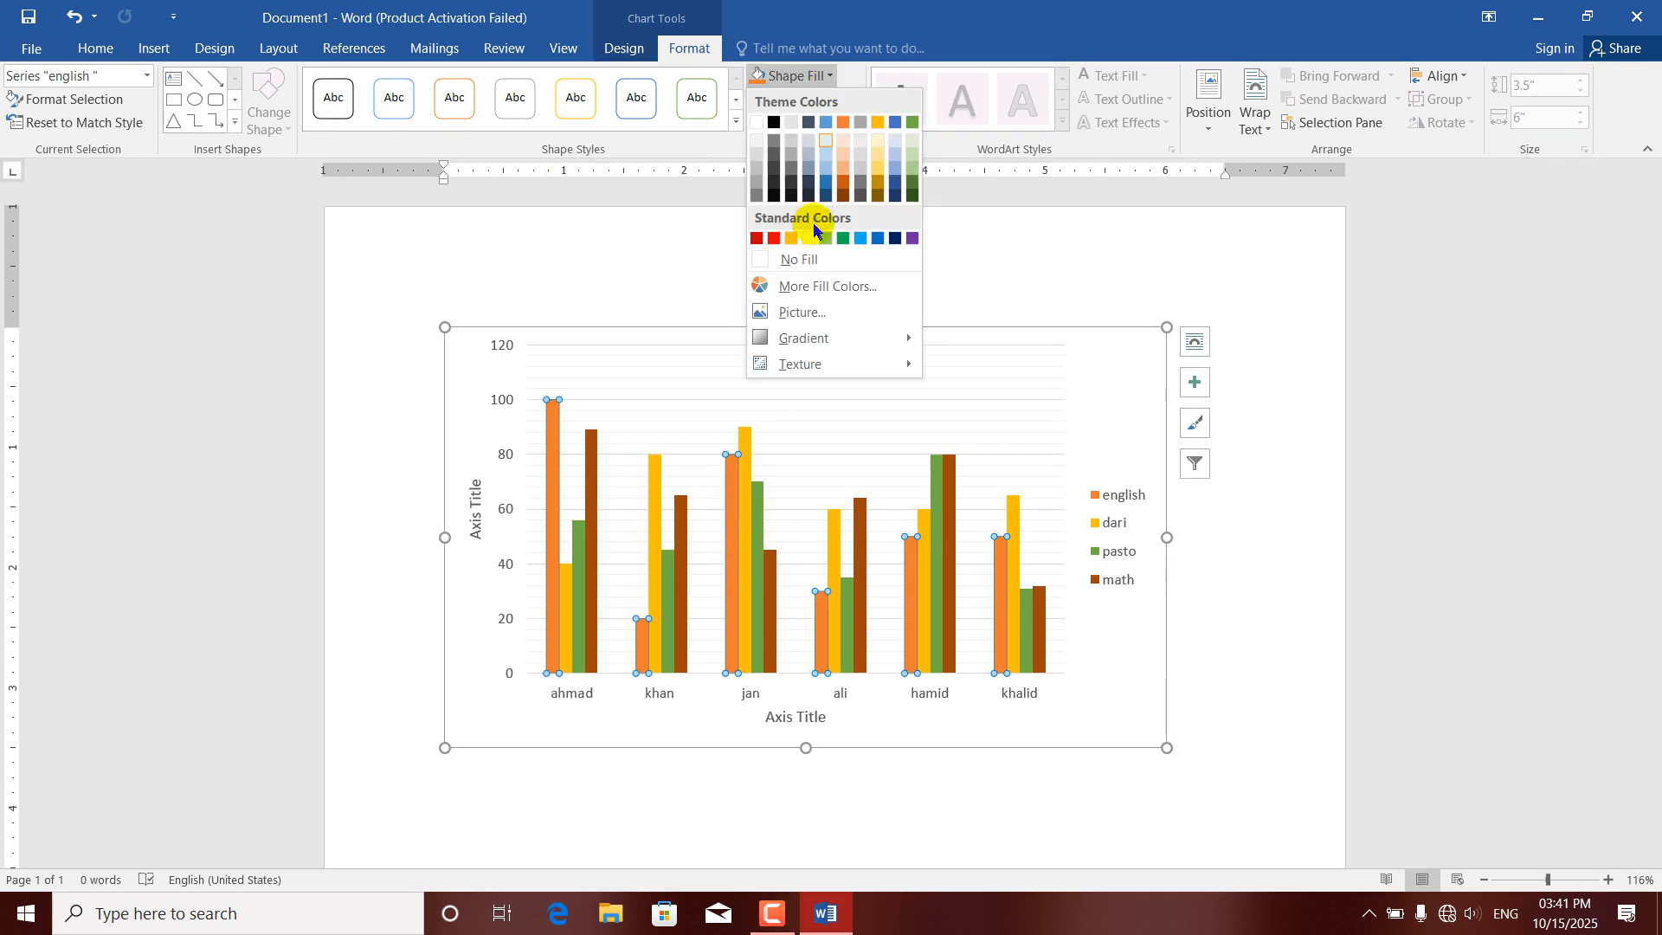
pyautogui.click(862, 244)
# Fill the dari series columns with the standard dark blue color.
pyautogui.click(746, 444)
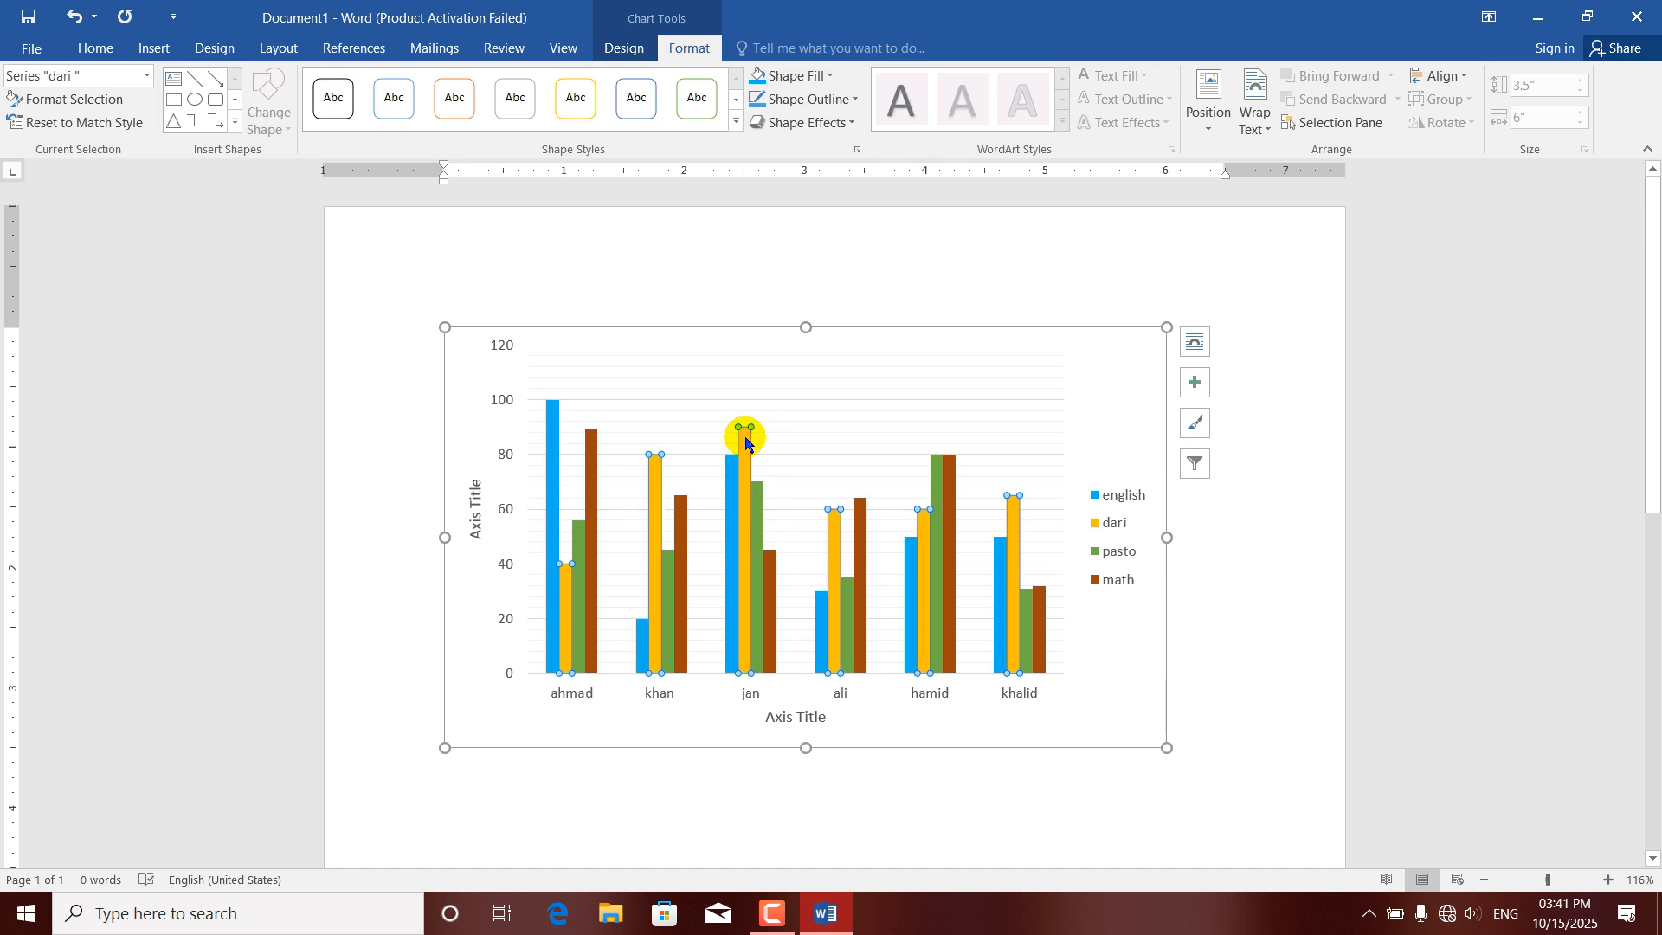
pyautogui.click(832, 78)
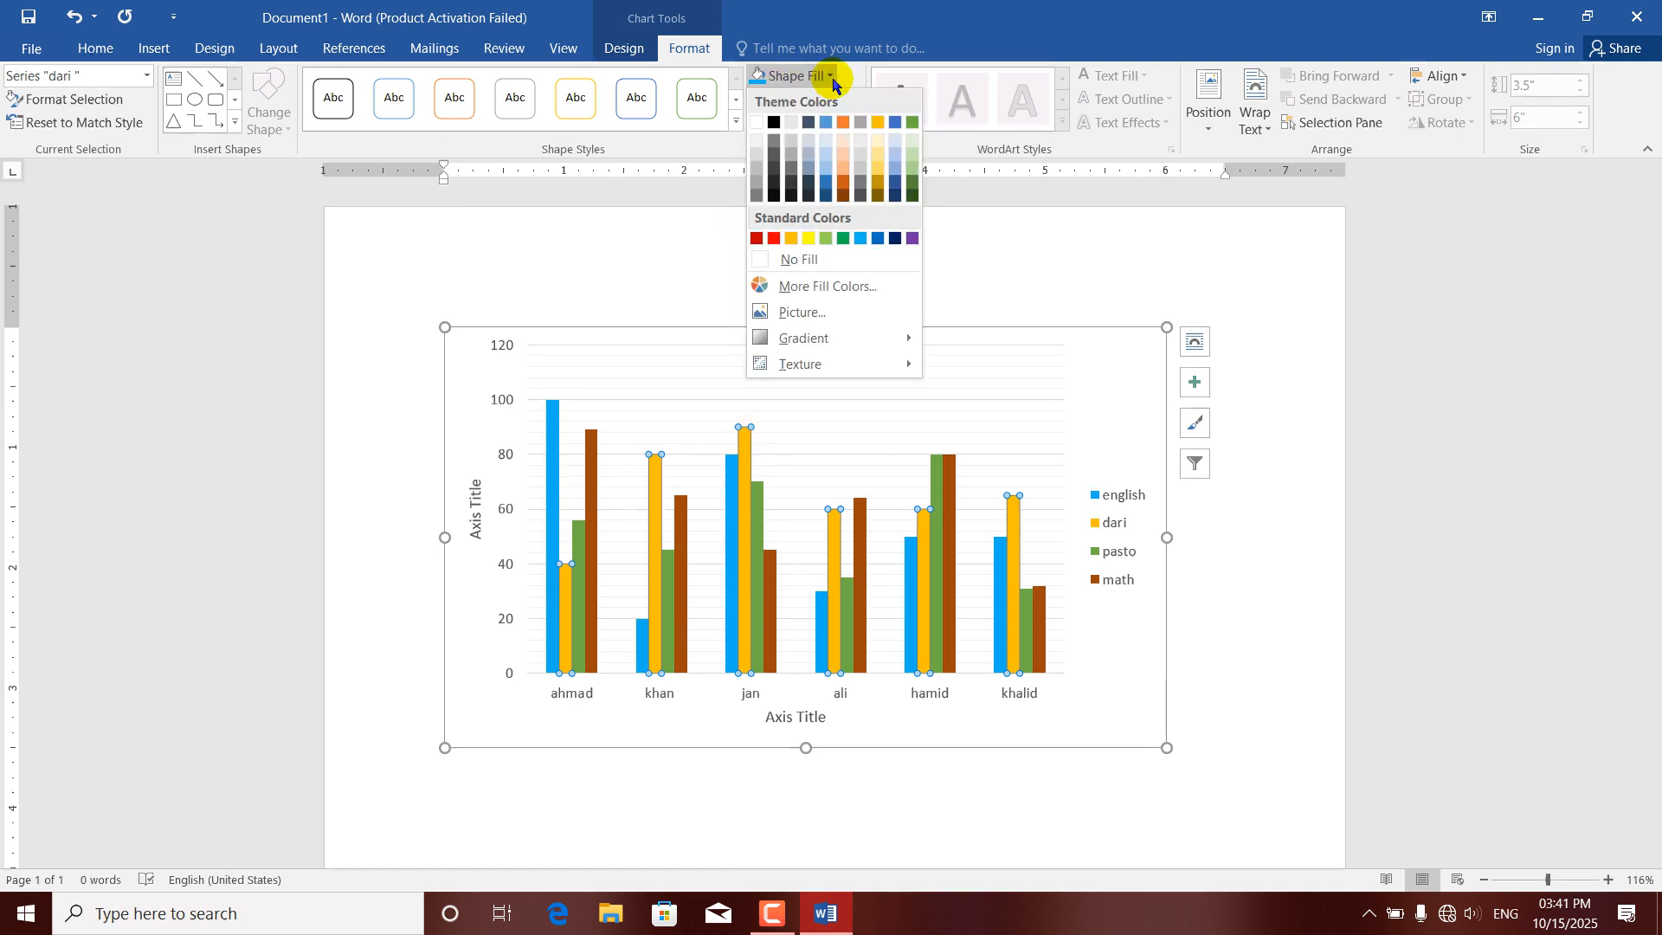
pyautogui.click(895, 238)
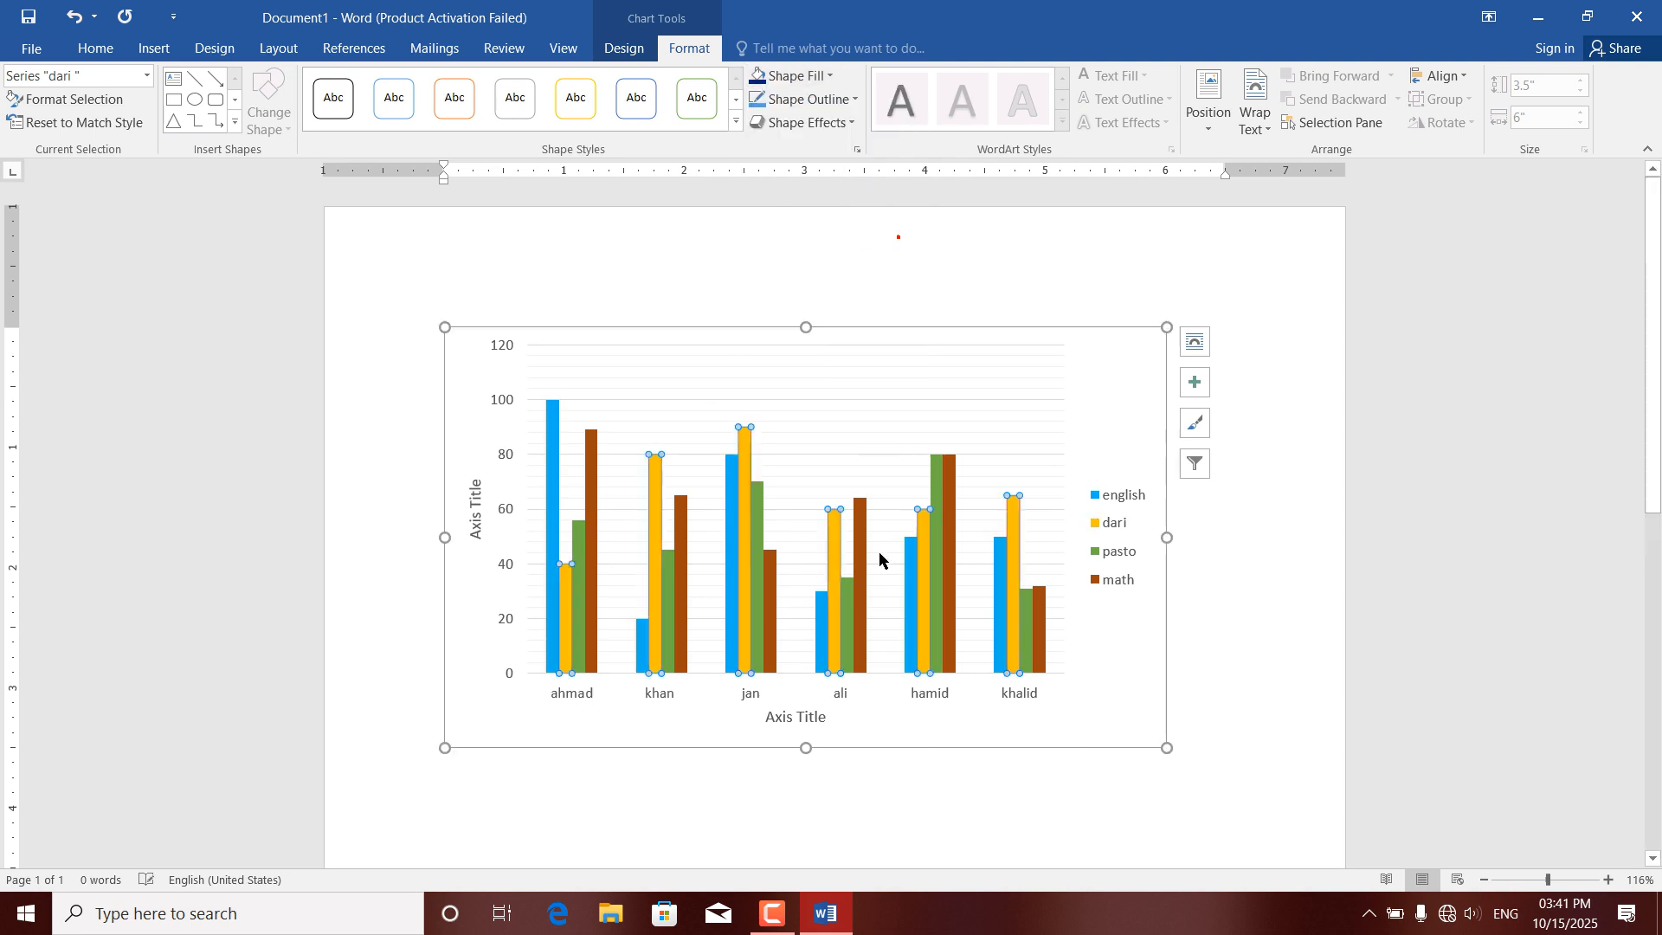
# Fill only the fourth student's math column with red, and apply the gold-filled shape style with a light outline to it.
pyautogui.click(861, 561)
pyautogui.doubleClick(861, 560)
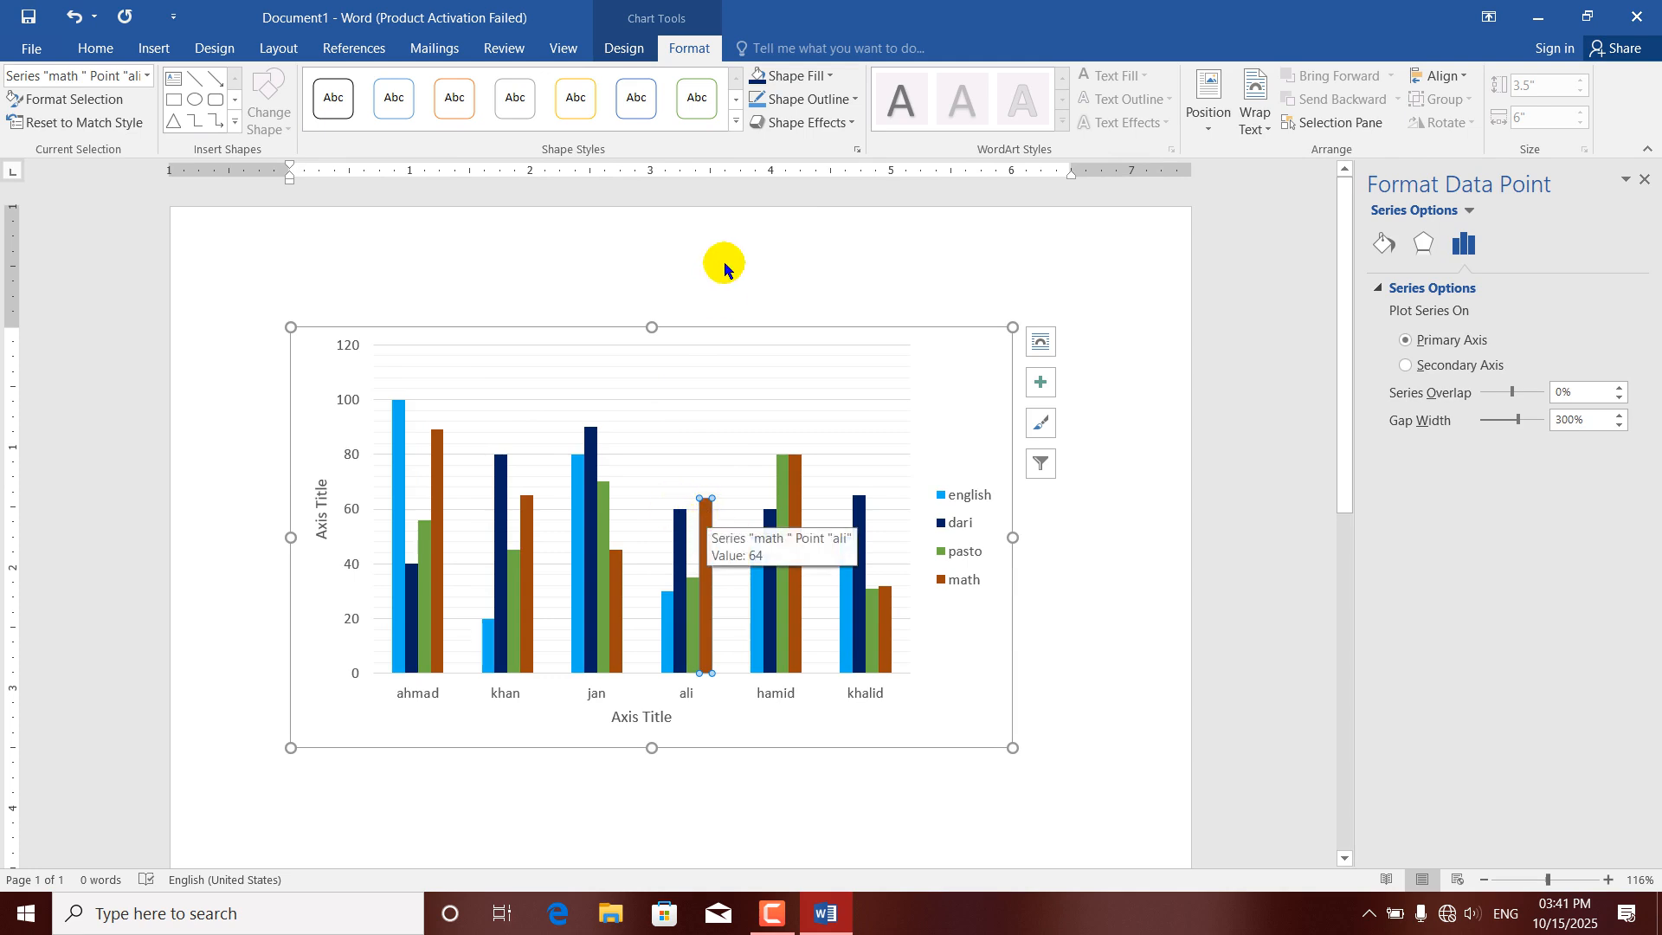
pyautogui.click(830, 76)
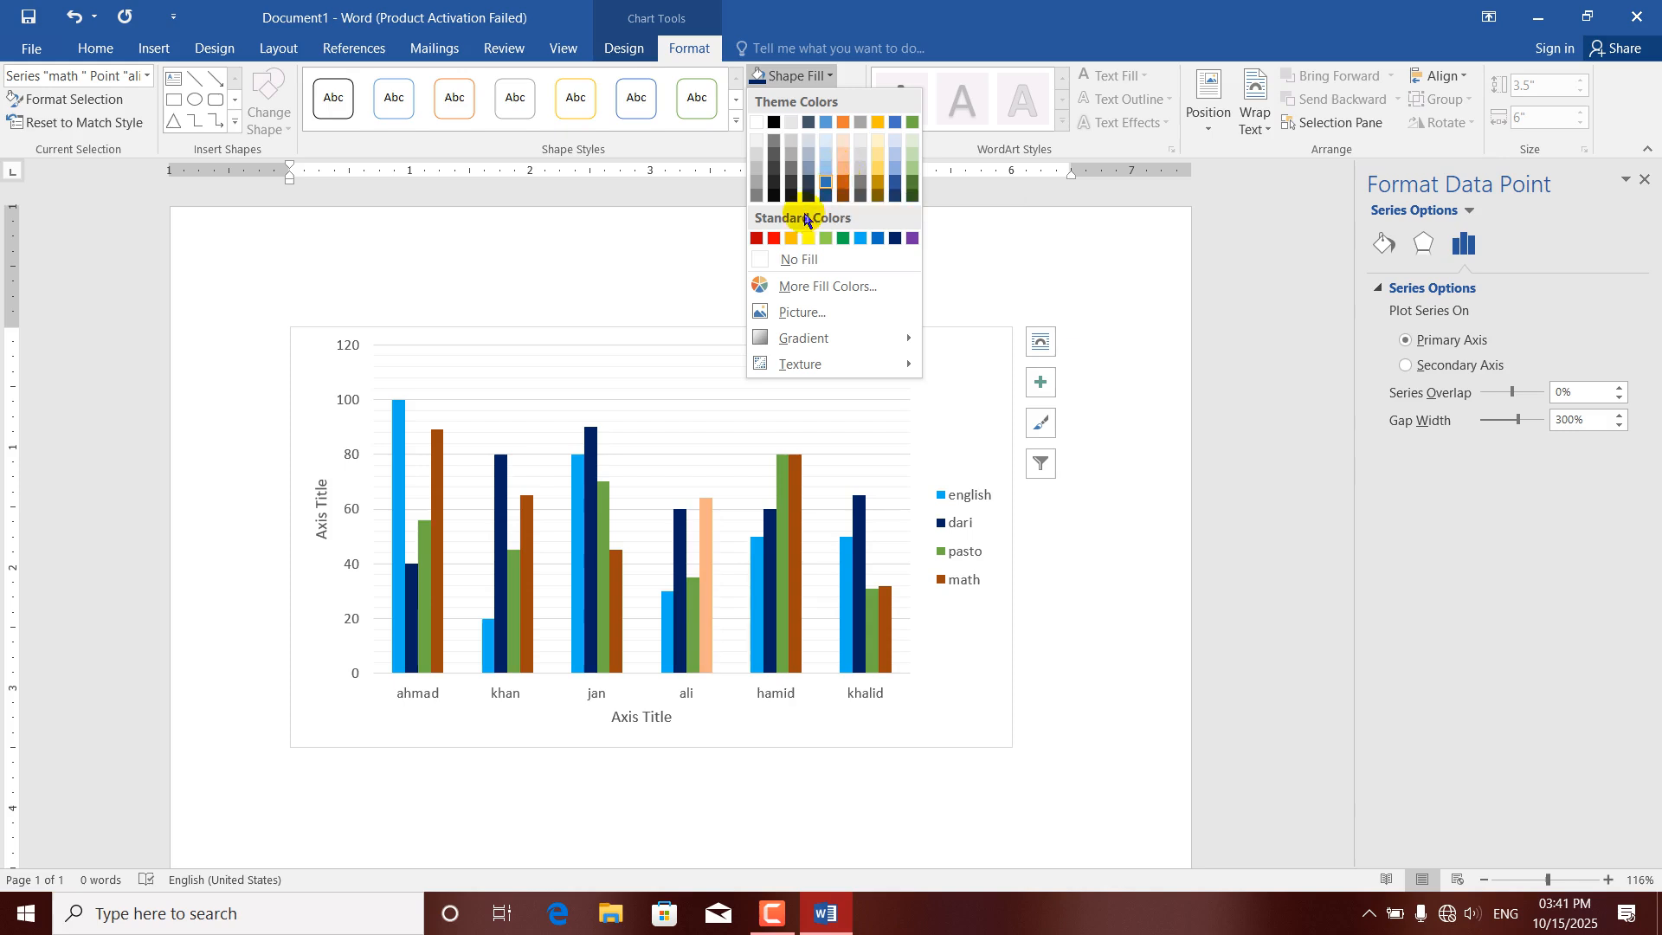
pyautogui.press('Escape')
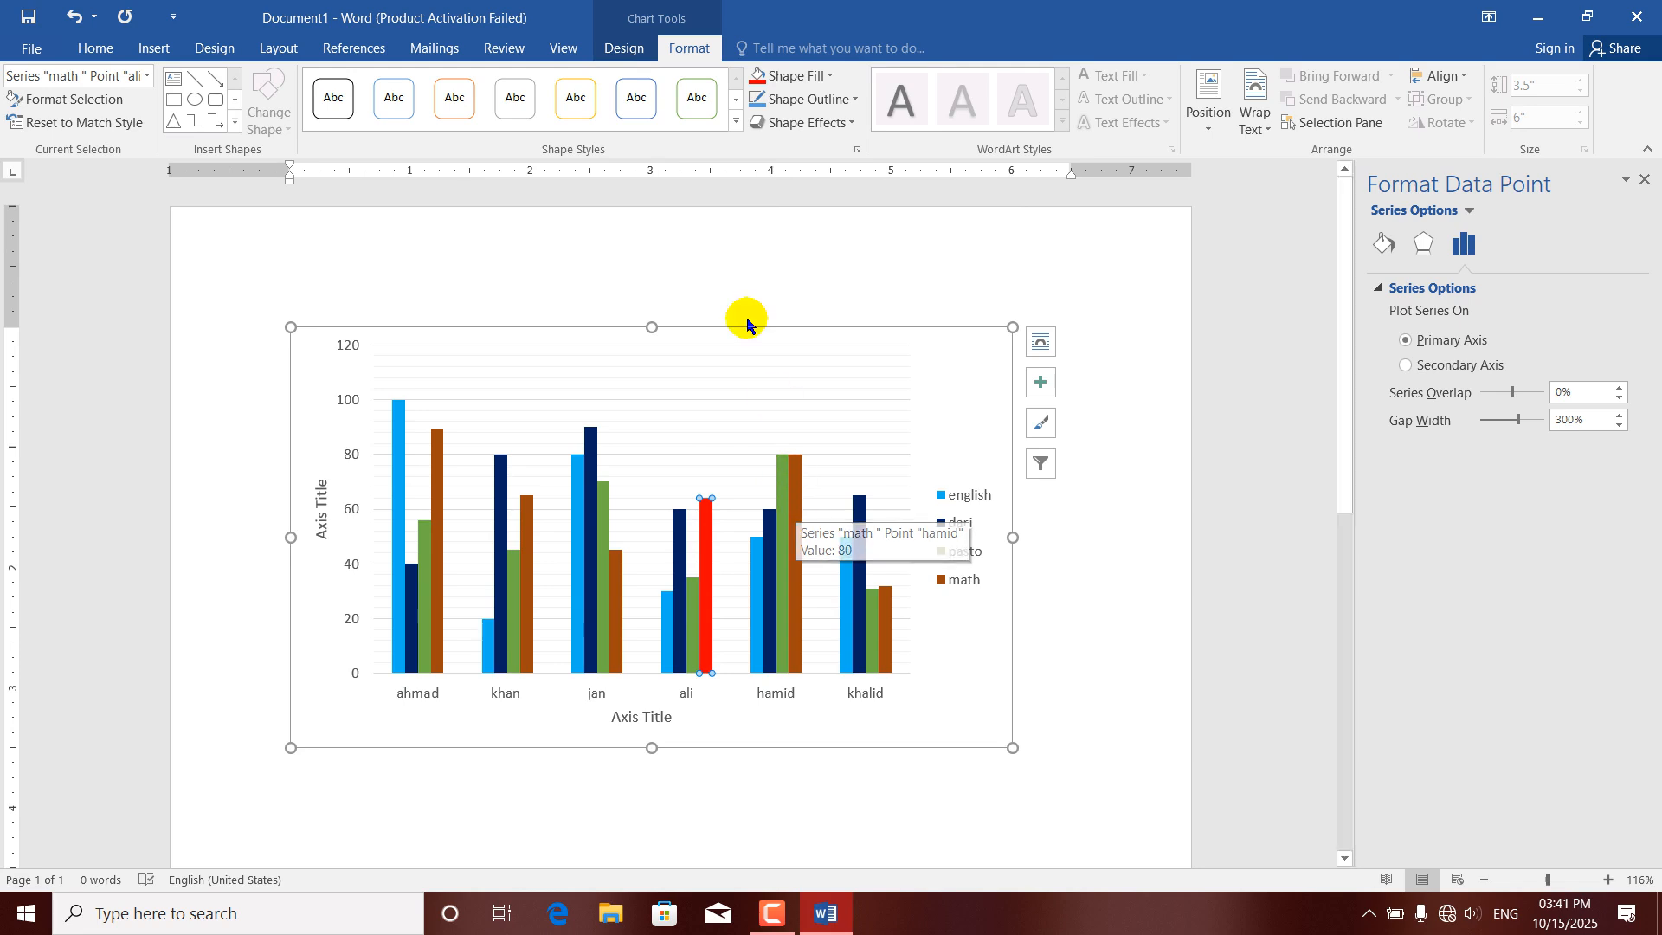
pyautogui.click(735, 121)
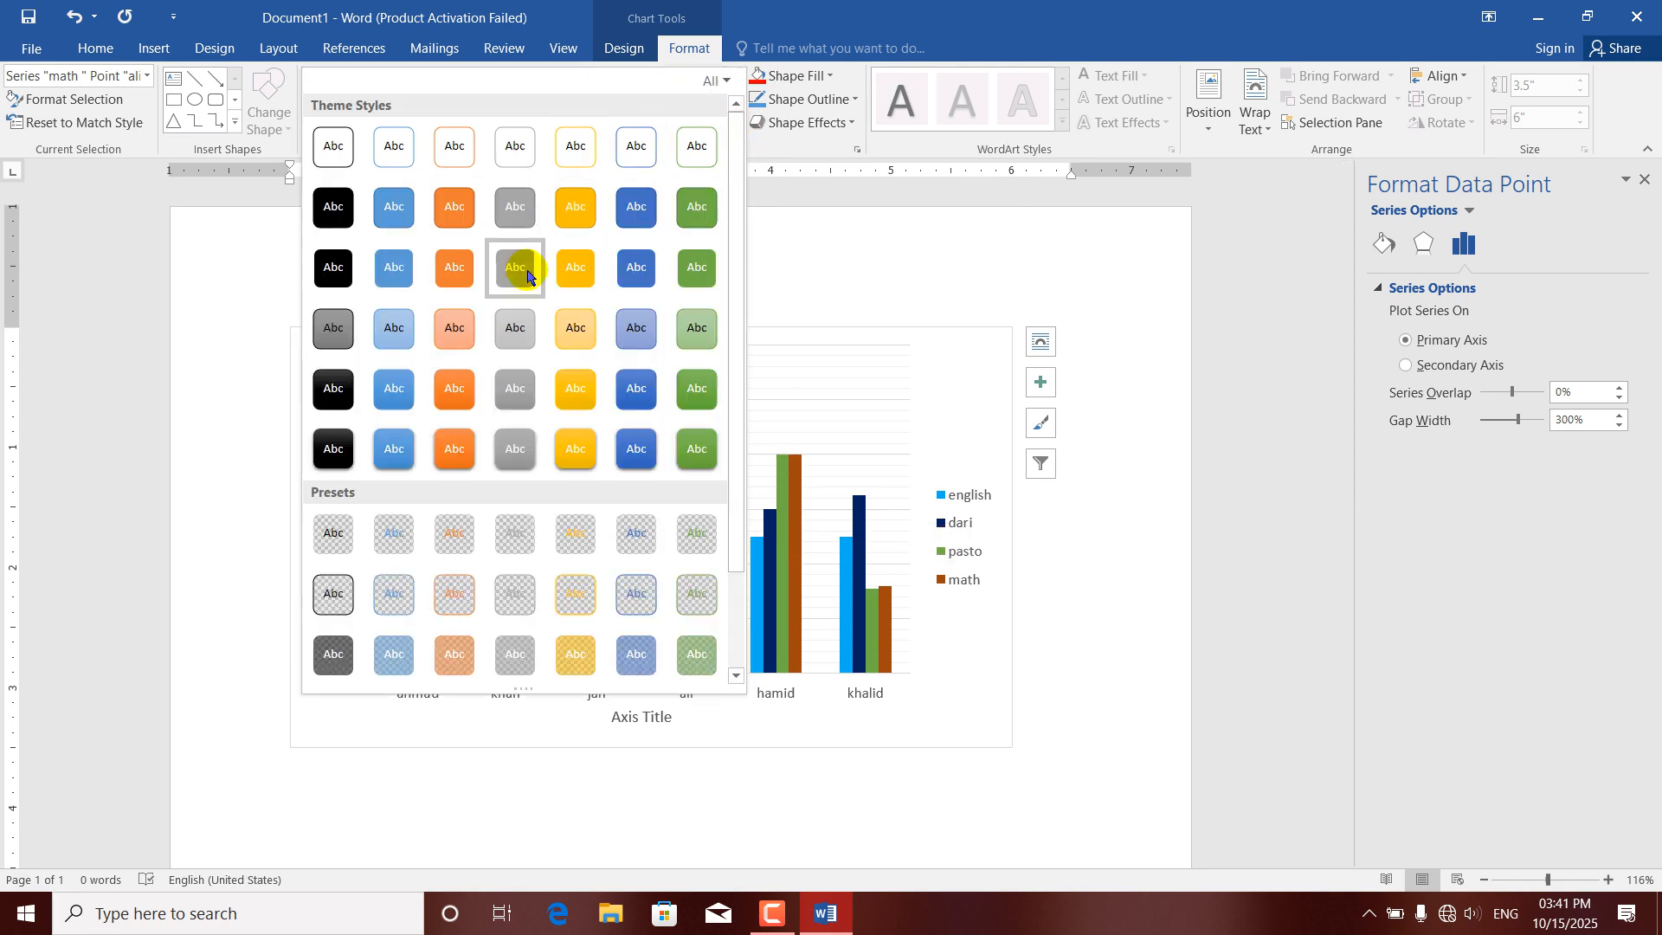
pyautogui.click(557, 281)
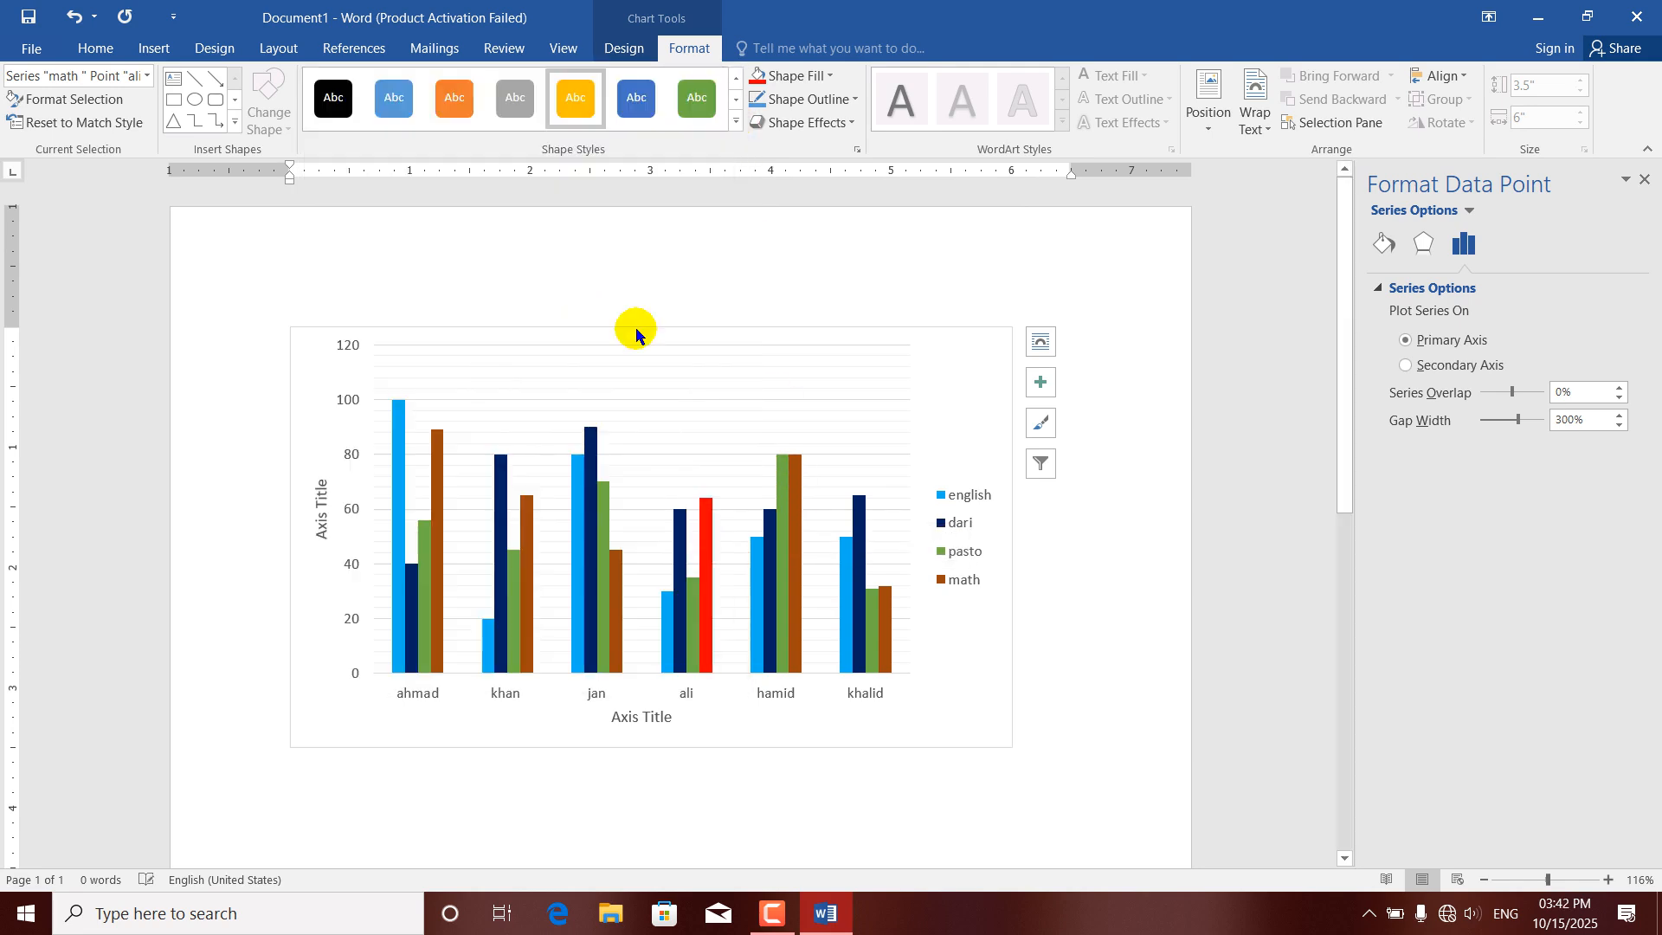
# Preview other color-filled shape styles on the dari series columns.
pyautogui.click(857, 569)
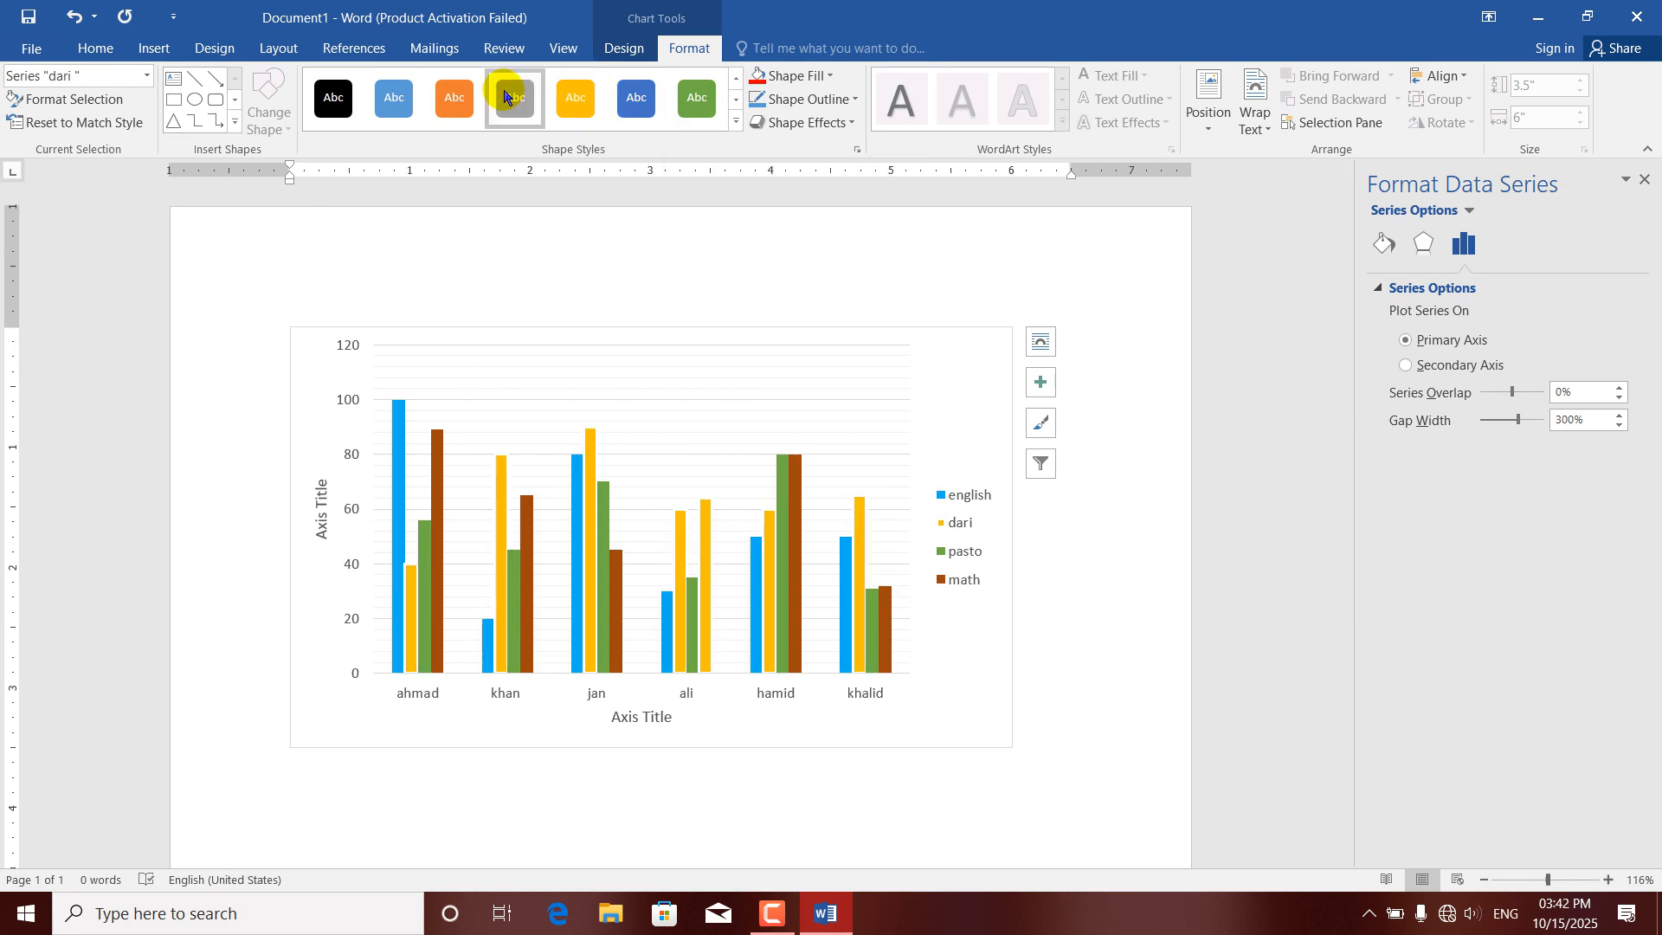
pyautogui.click(333, 97)
pyautogui.click(632, 106)
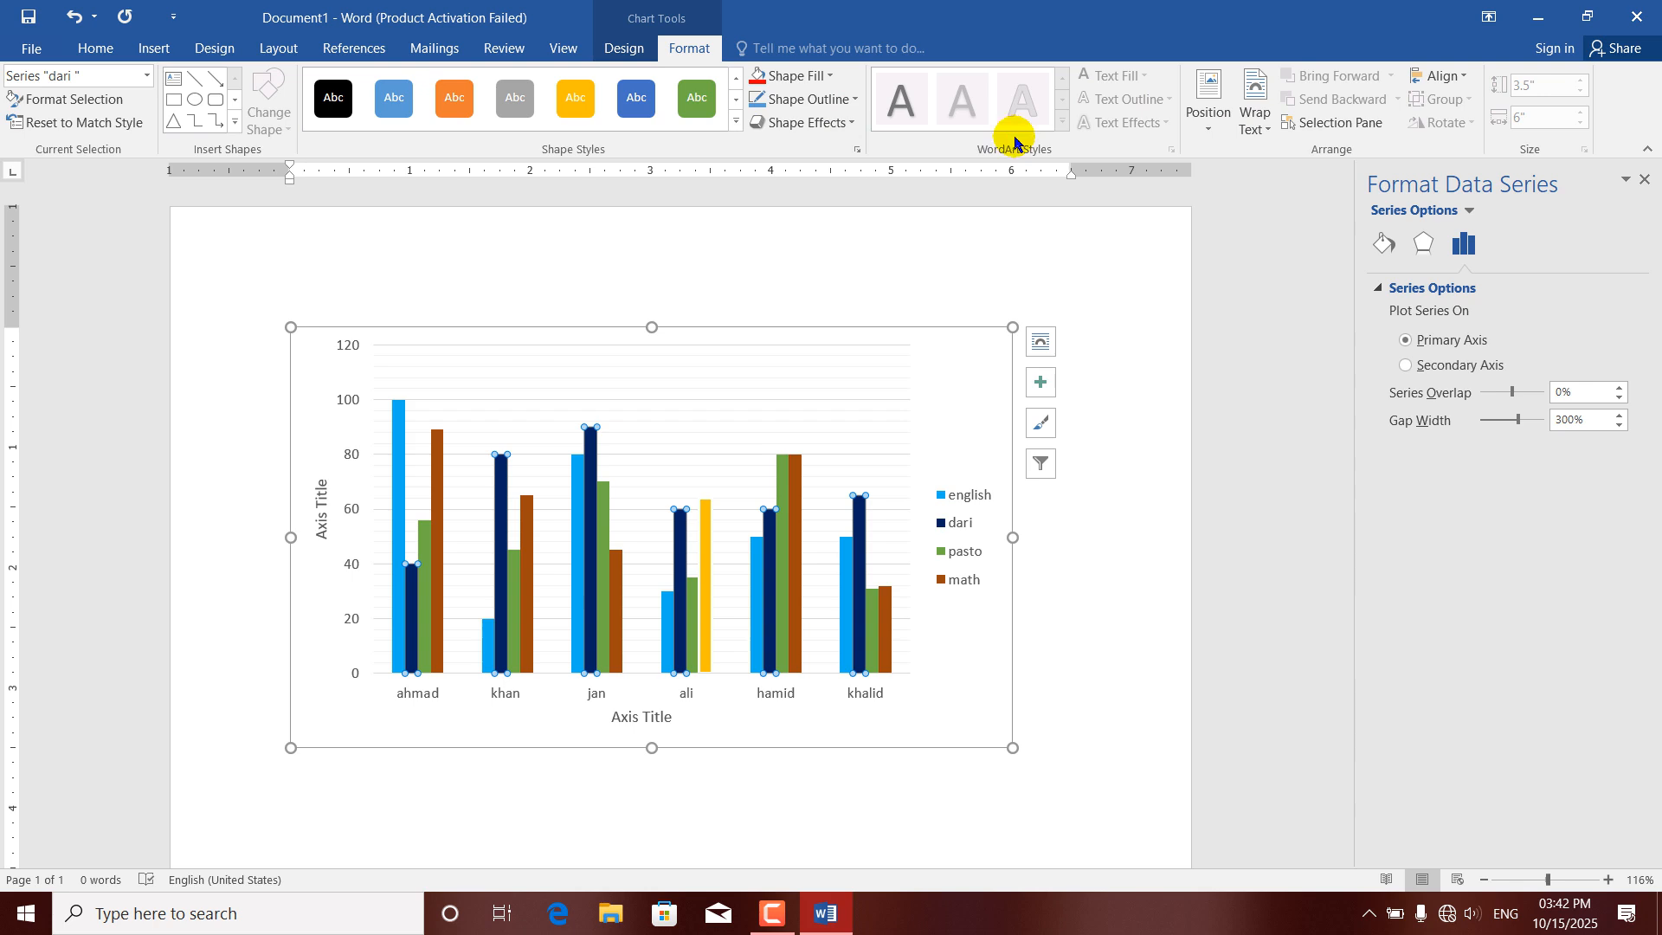
# Apply the Gradient Fill - Gold, Accent 4, Outline - Accent 4 WordArt style to the horizontal axis title.
pyautogui.click(638, 717)
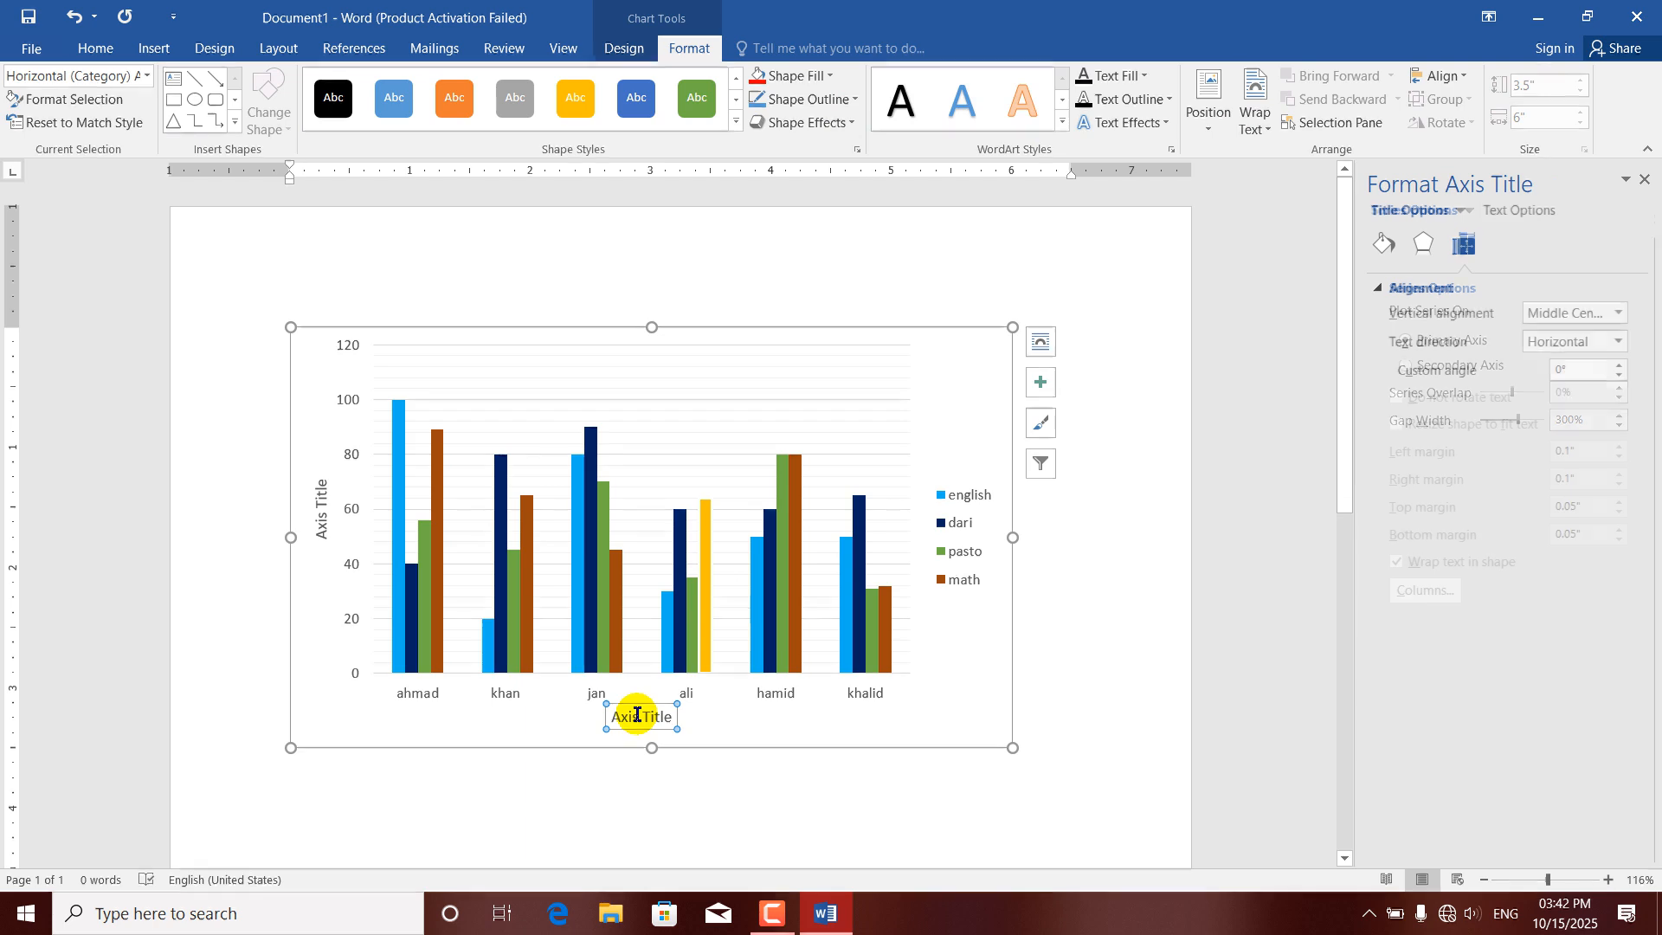
pyautogui.click(1062, 128)
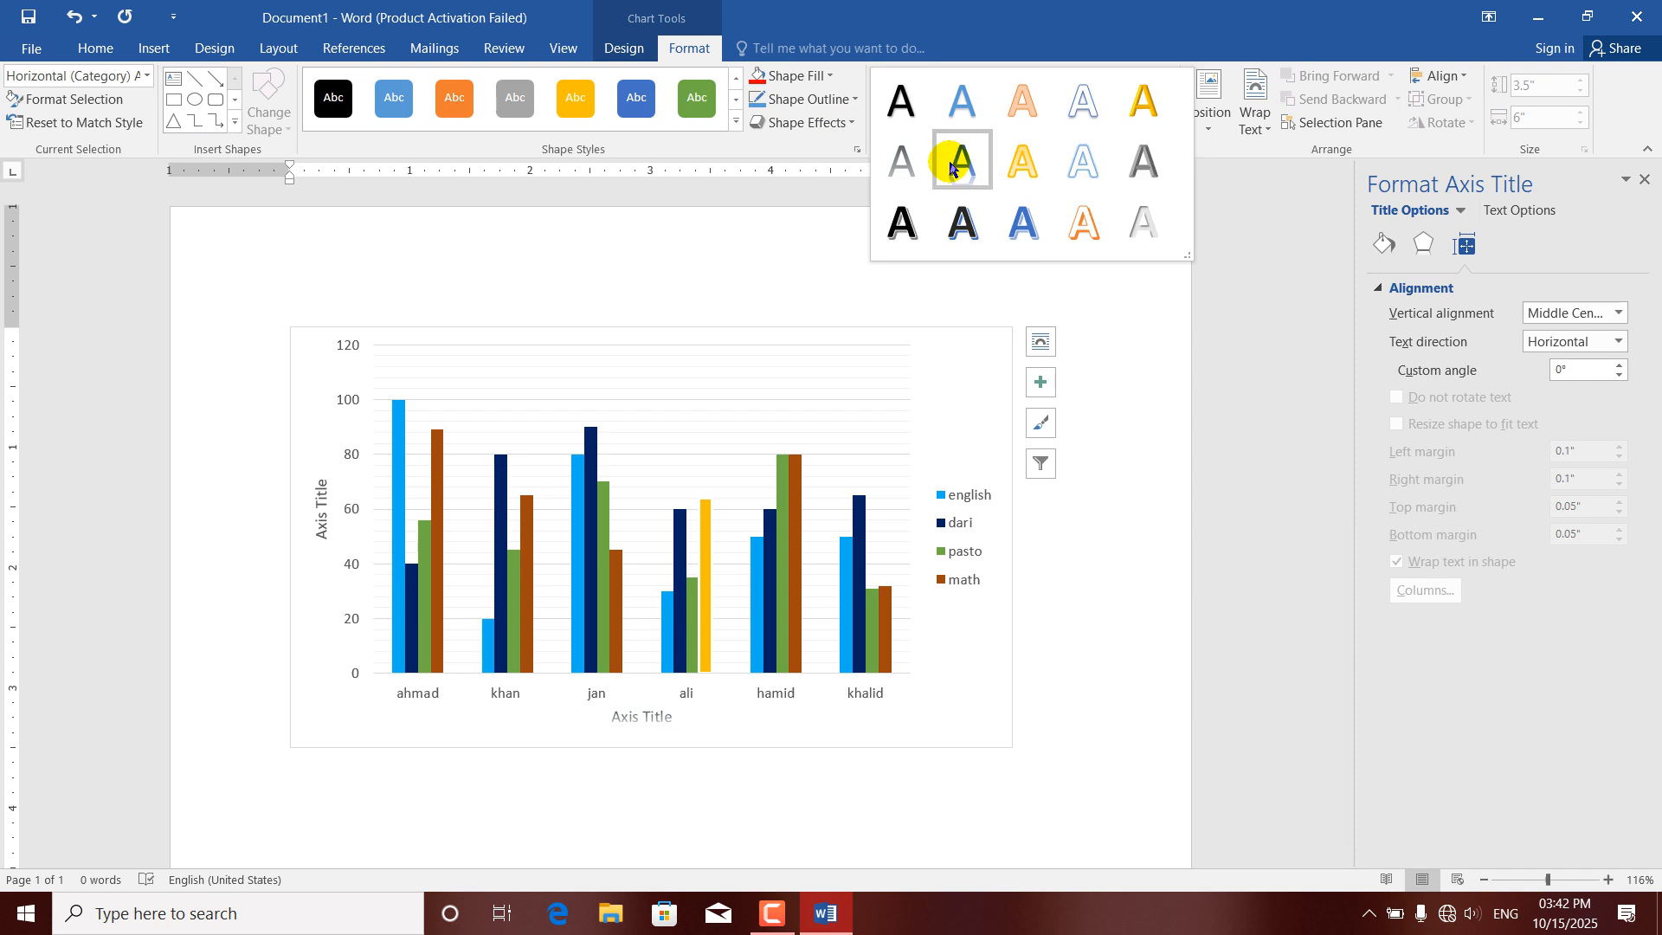
pyautogui.click(1023, 164)
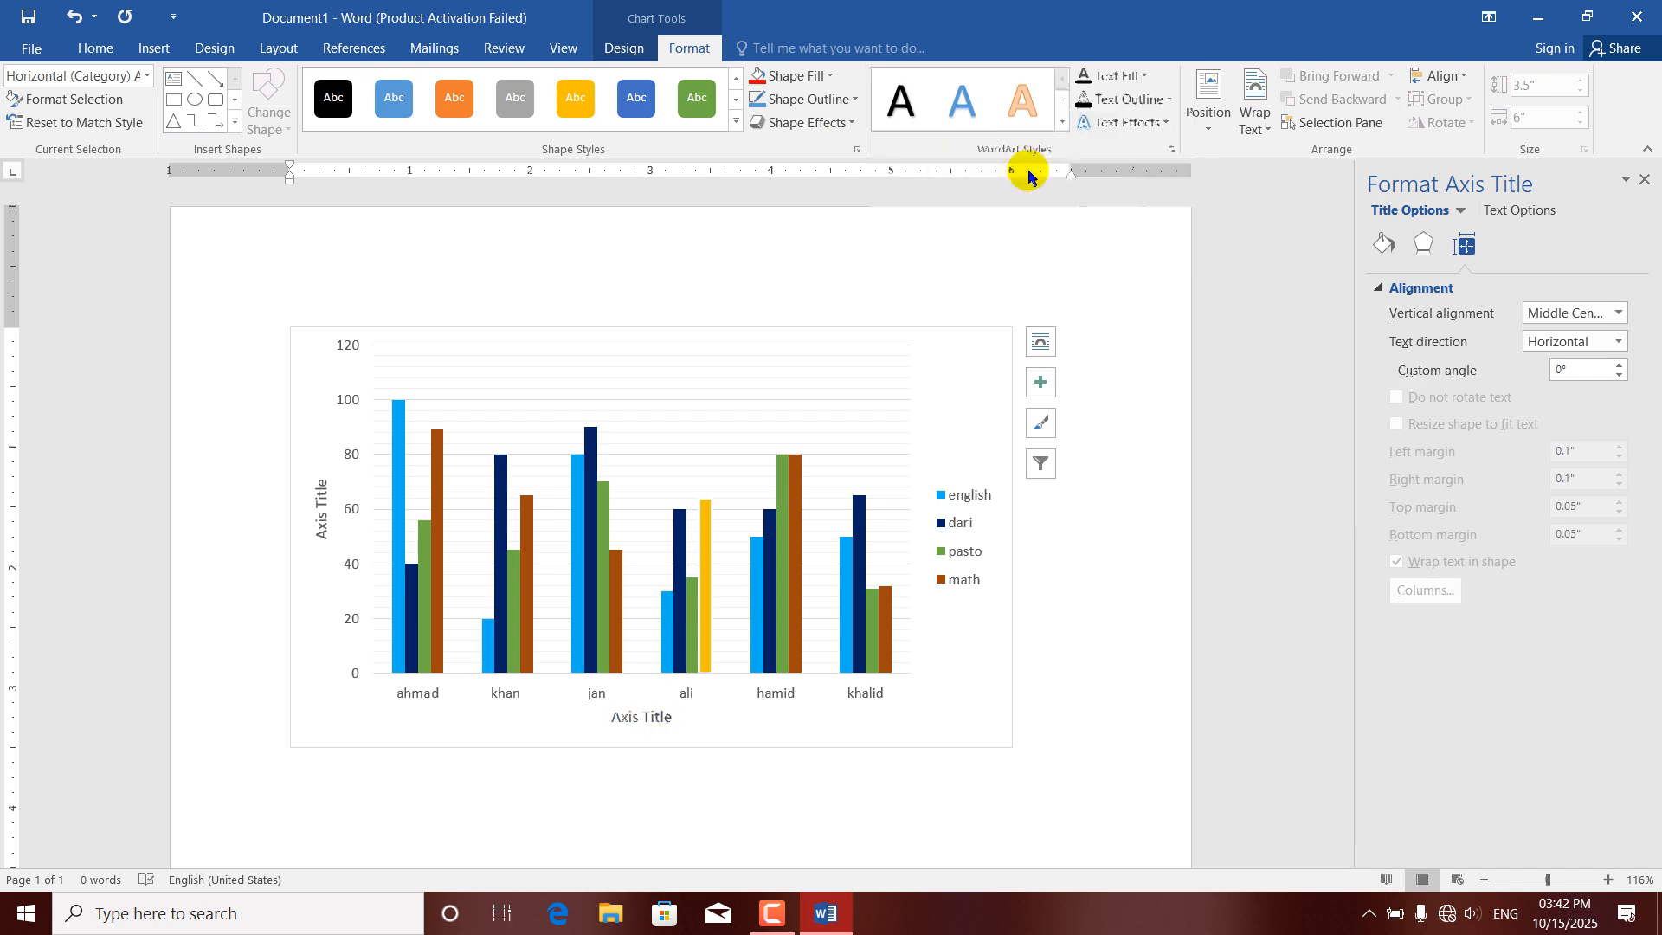
# Apply the black WordArt style with a blue shadow to the chart legend text.
pyautogui.click(968, 500)
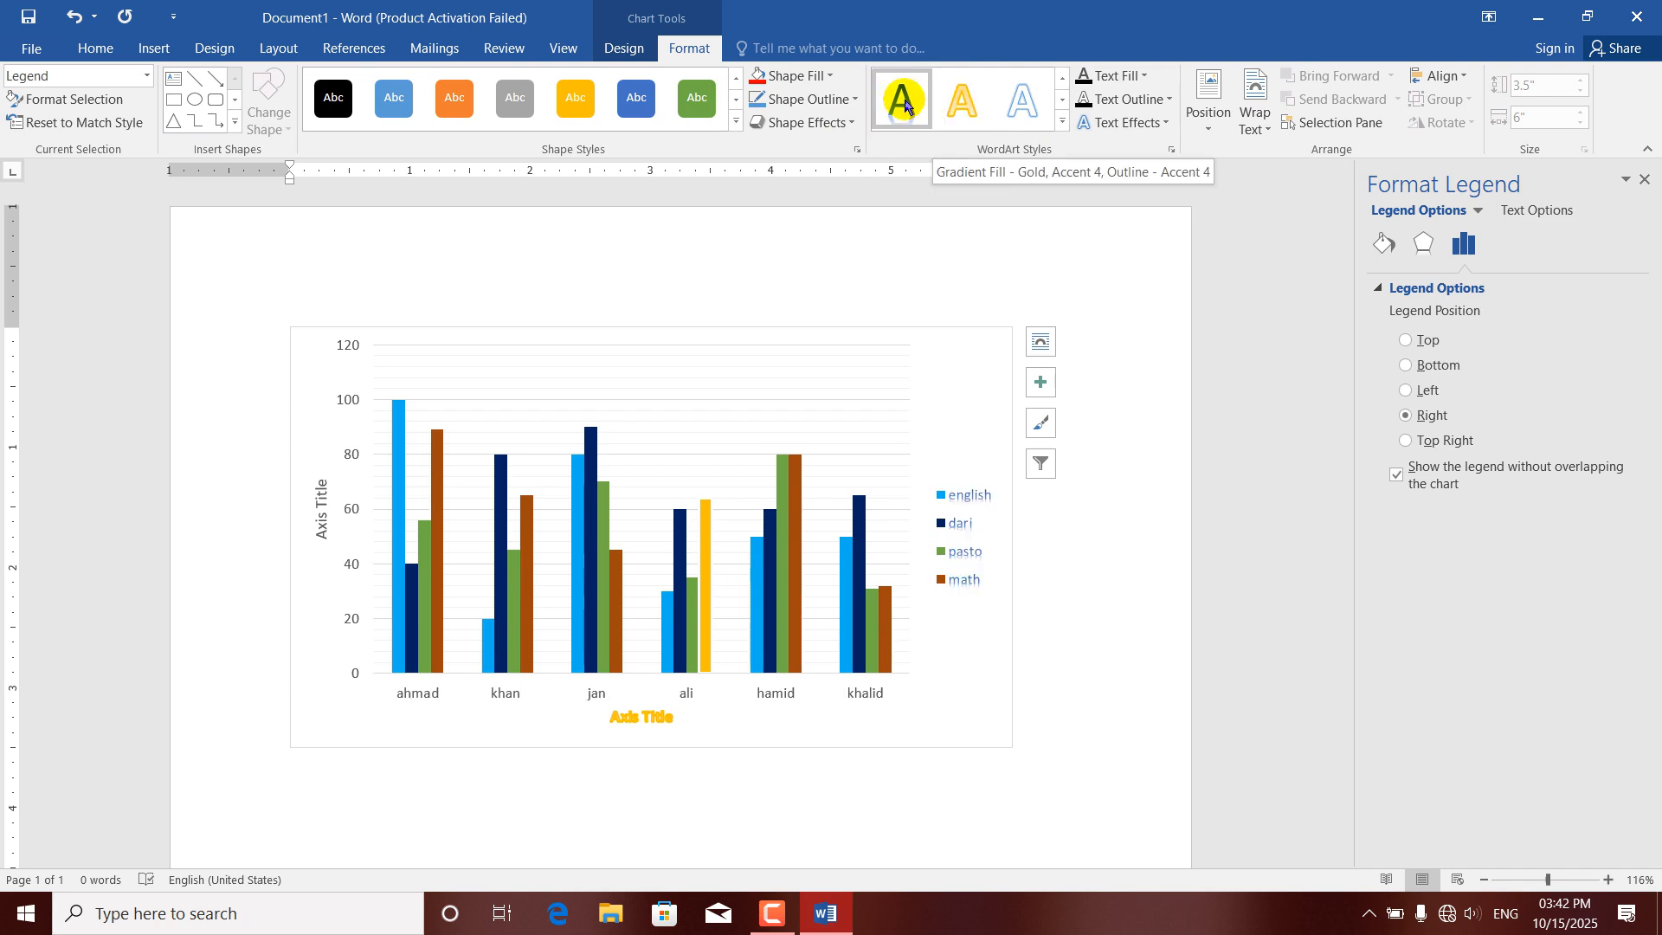
pyautogui.click(1060, 122)
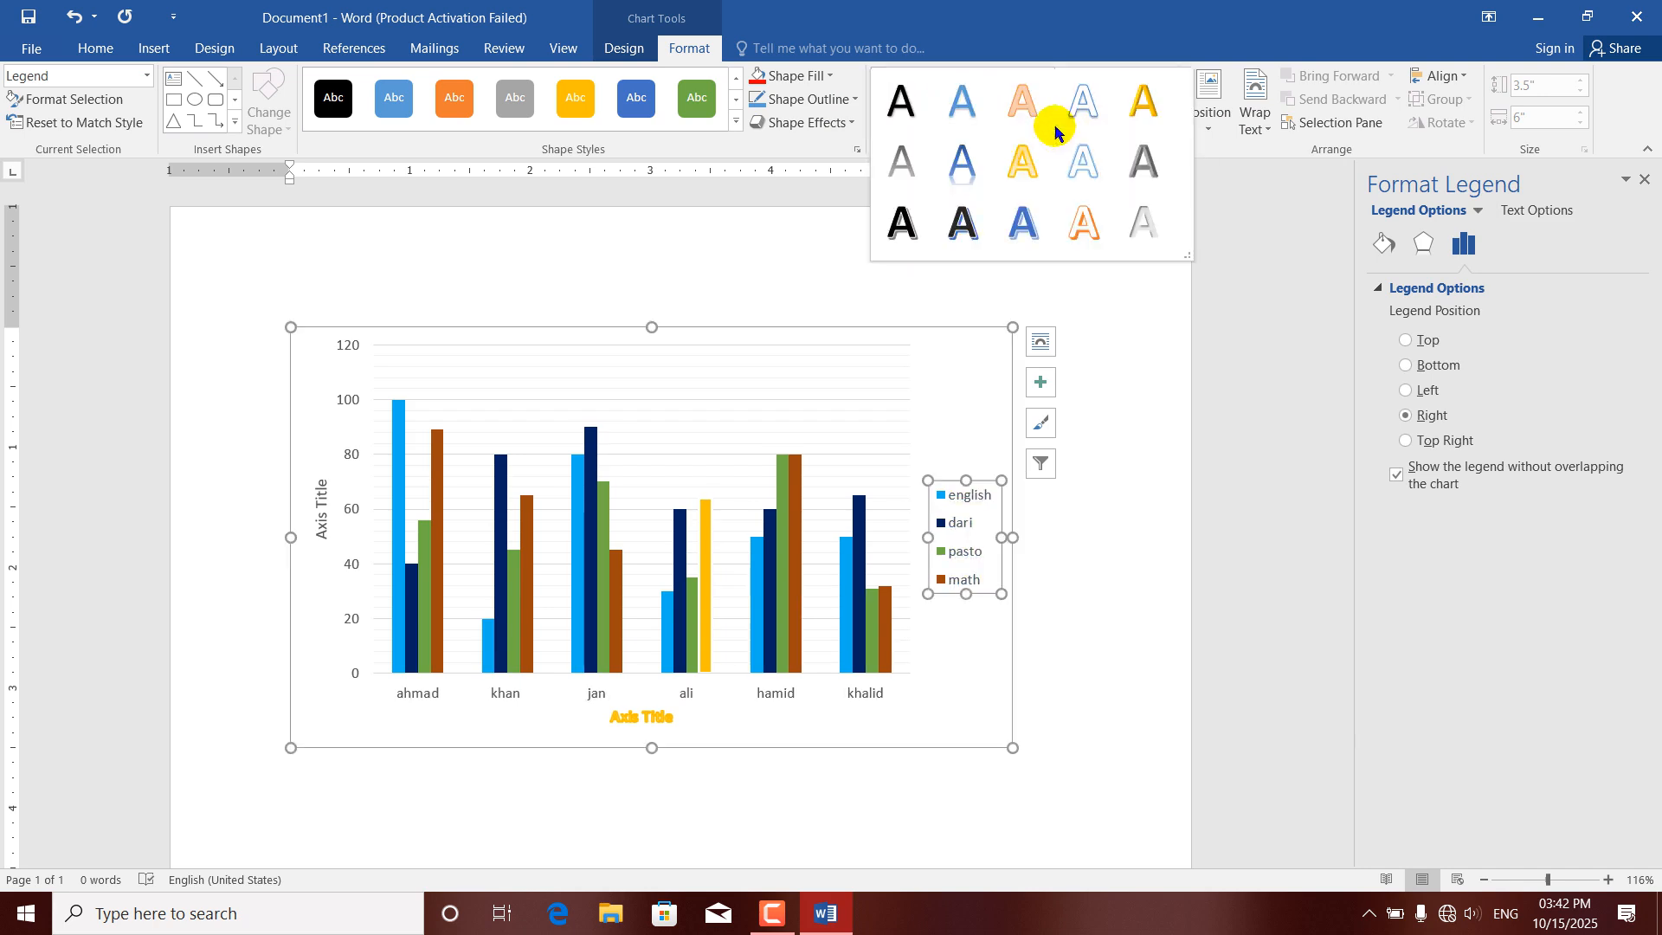
pyautogui.click(961, 237)
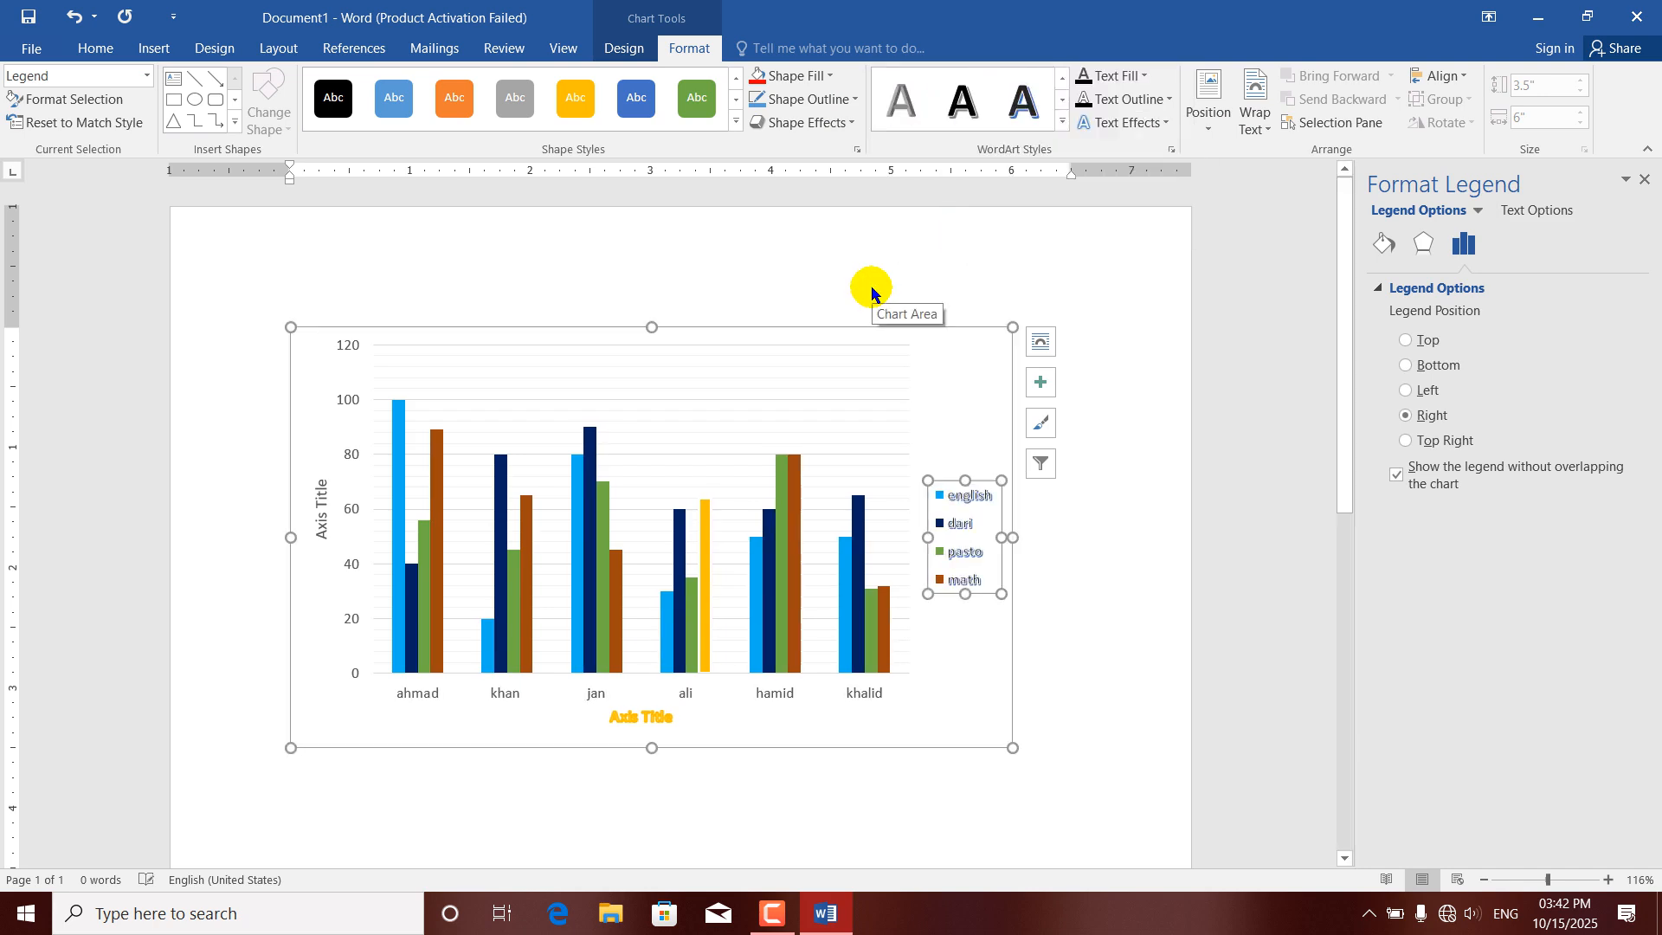